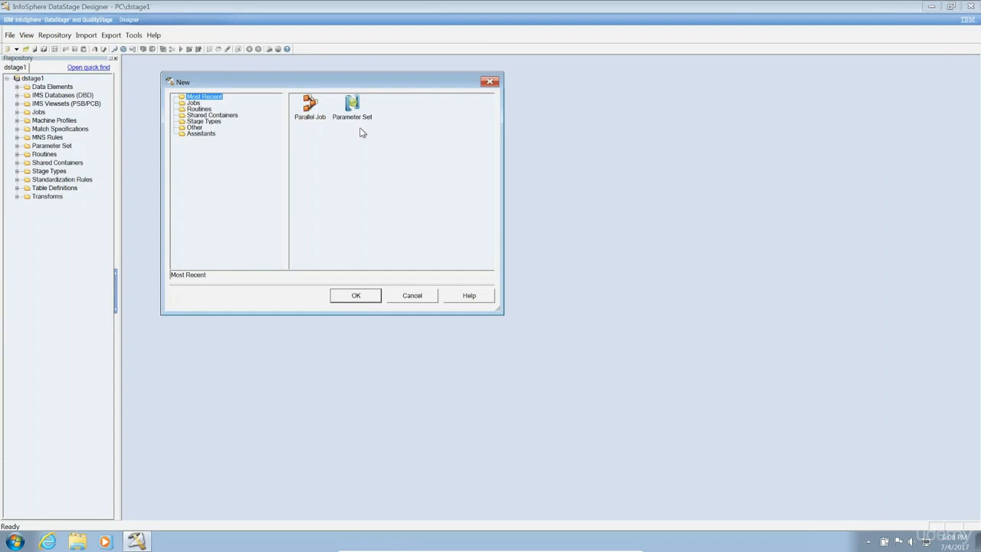
# Create a new parallel job, maximize its design area, and show Job Properties' Parameters tab.
pyautogui.doubleClick(313, 112)
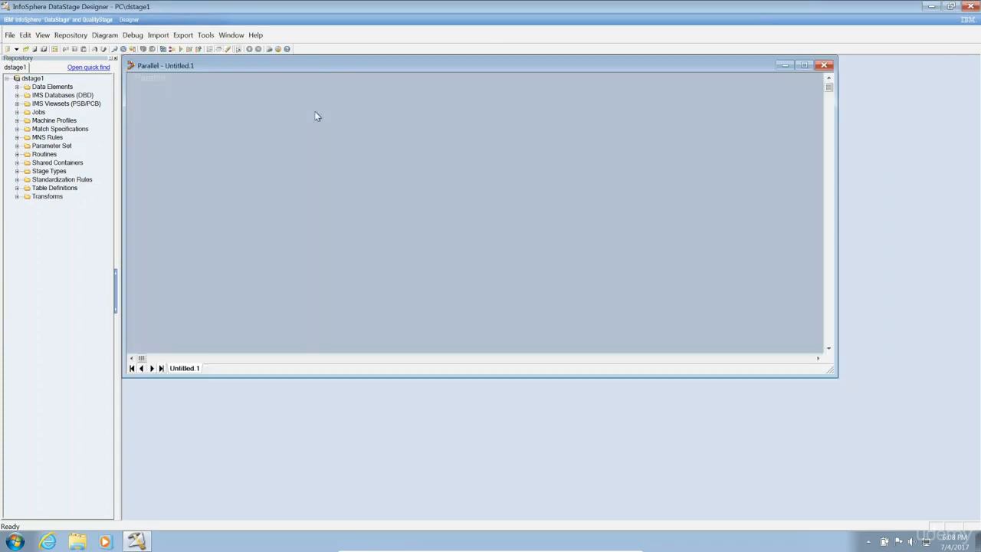
pyautogui.doubleClick(324, 66)
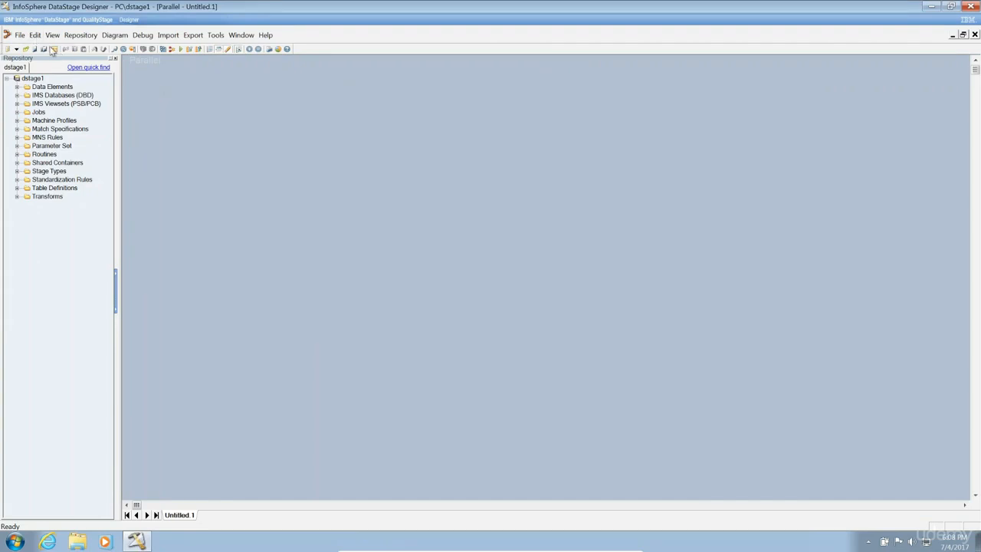
pyautogui.click(54, 49)
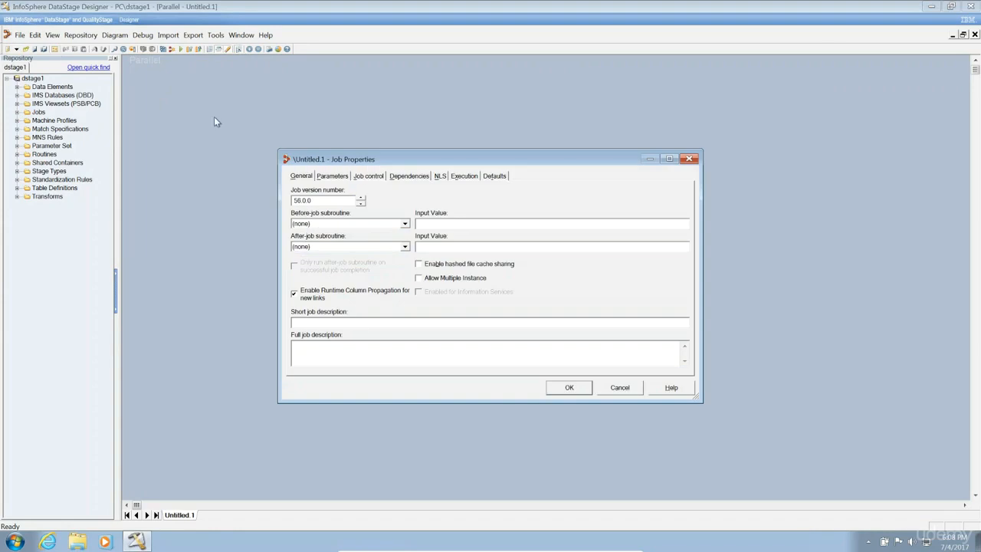
pyautogui.click(336, 180)
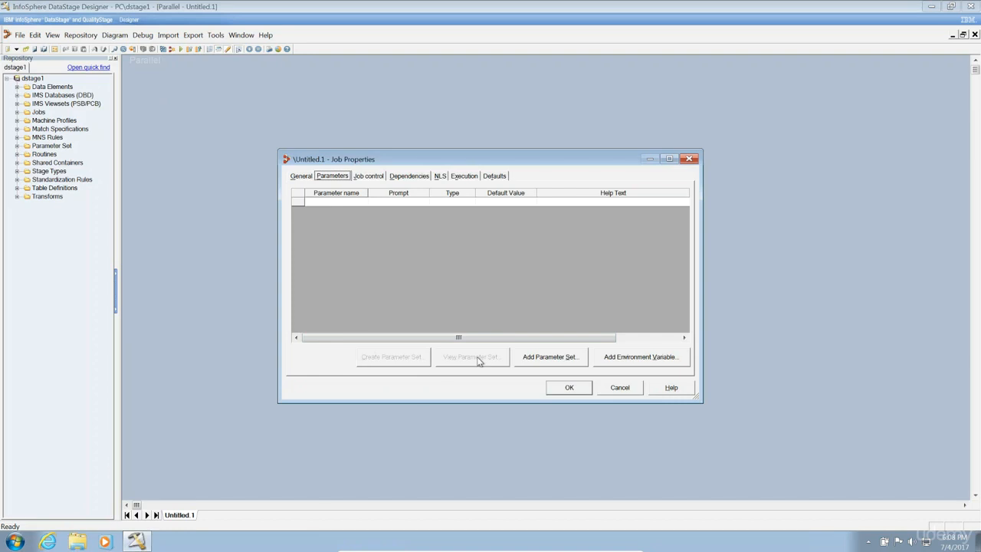
# Add two job parameters named Test and Test1.
pyautogui.click(335, 202)
pyautogui.click(335, 201)
pyautogui.write('Test')
pyautogui.press('Return')
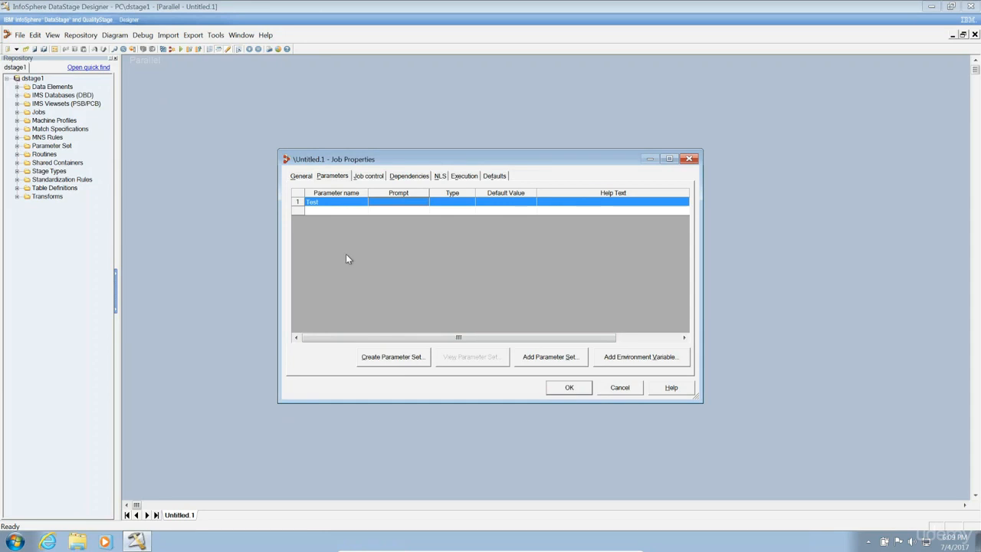
pyautogui.click(328, 210)
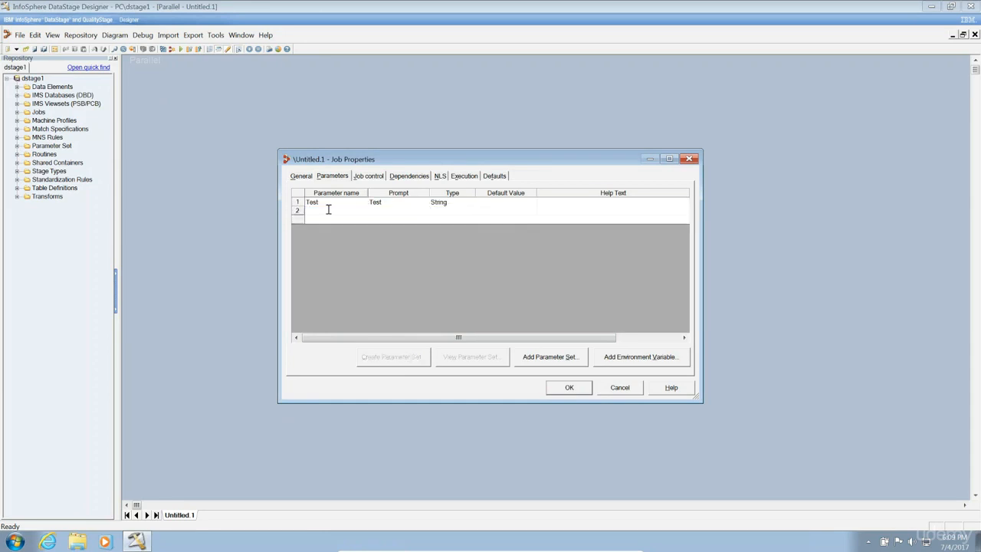
pyautogui.write('Te')
pyautogui.click(346, 219)
# Select both Test and Test1 and turn them into a parameter set.
pyautogui.click(329, 212)
pyautogui.hotkey('shift', 'Up')
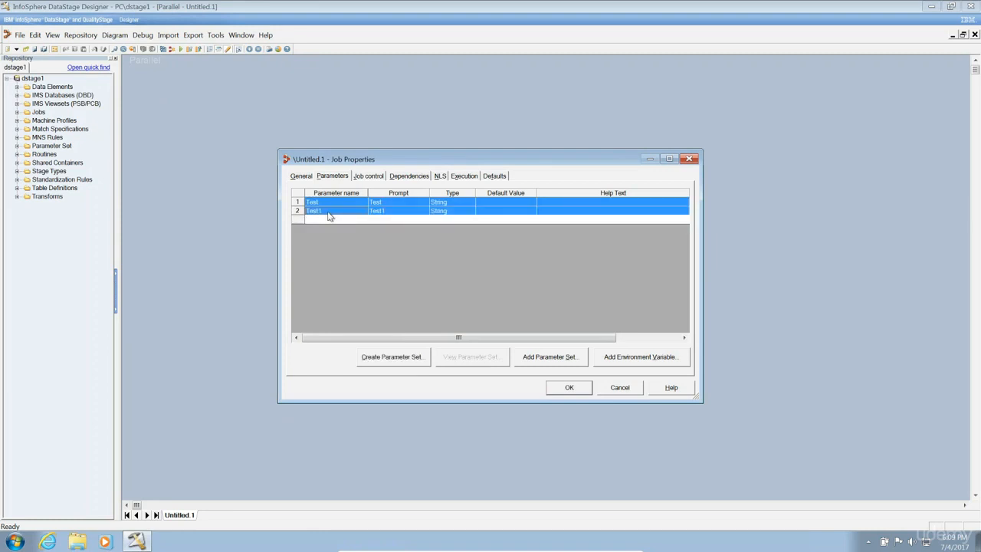
pyautogui.click(410, 359)
# Name the new parameter set TestParam and confirm it with OK.
pyautogui.click(387, 207)
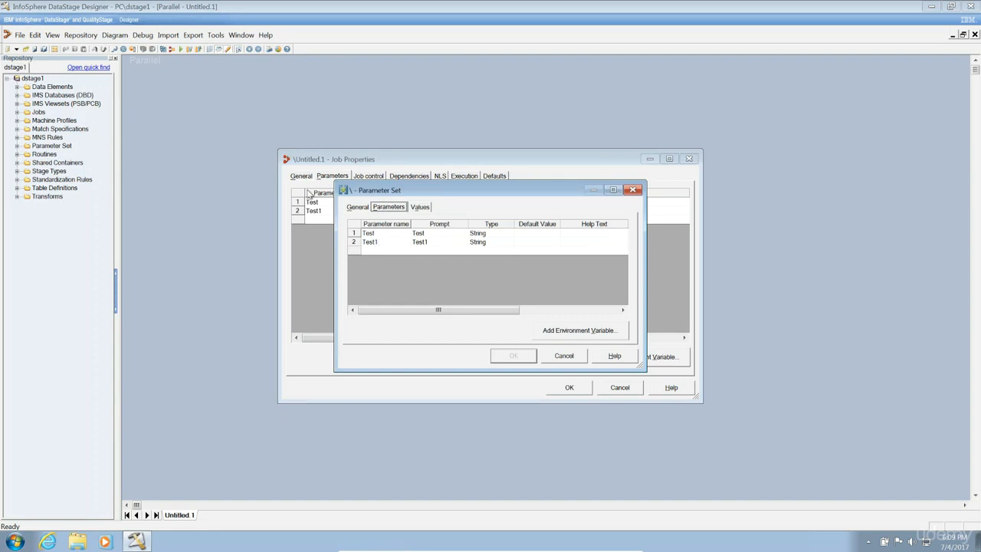
pyautogui.moveTo(414, 192); pyautogui.dragTo(527, 150)
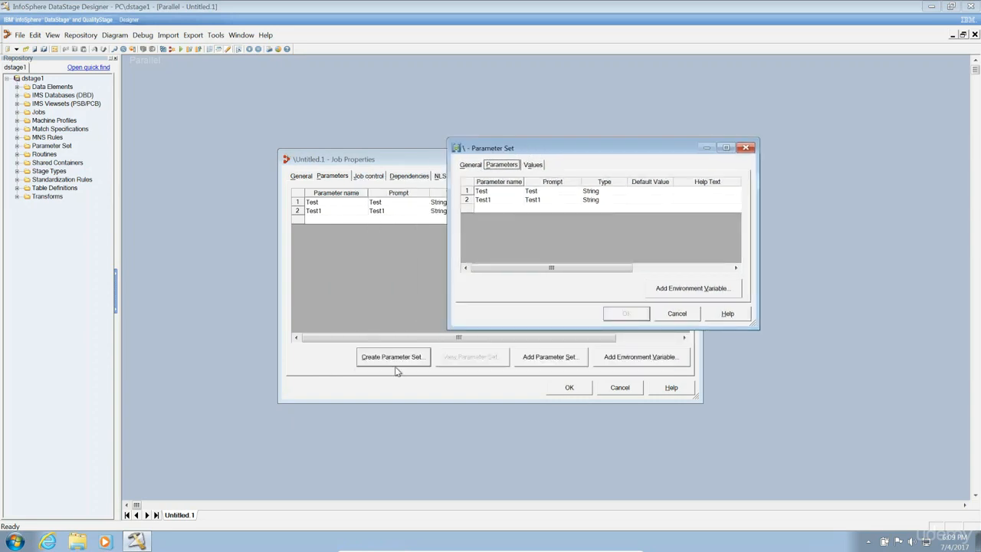
pyautogui.click(472, 165)
pyautogui.click(485, 193)
pyautogui.write('Test')
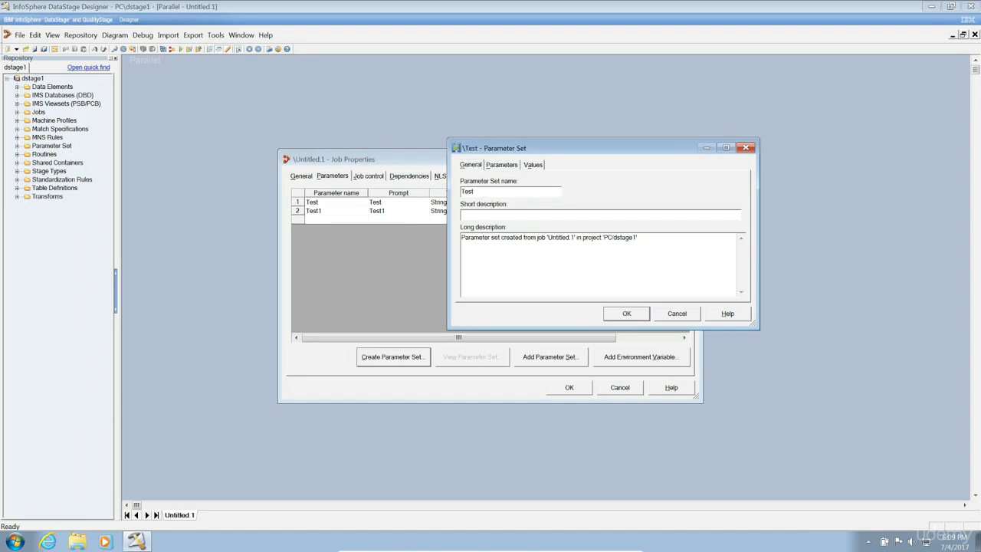
pyautogui.write('Param')
pyautogui.click(627, 315)
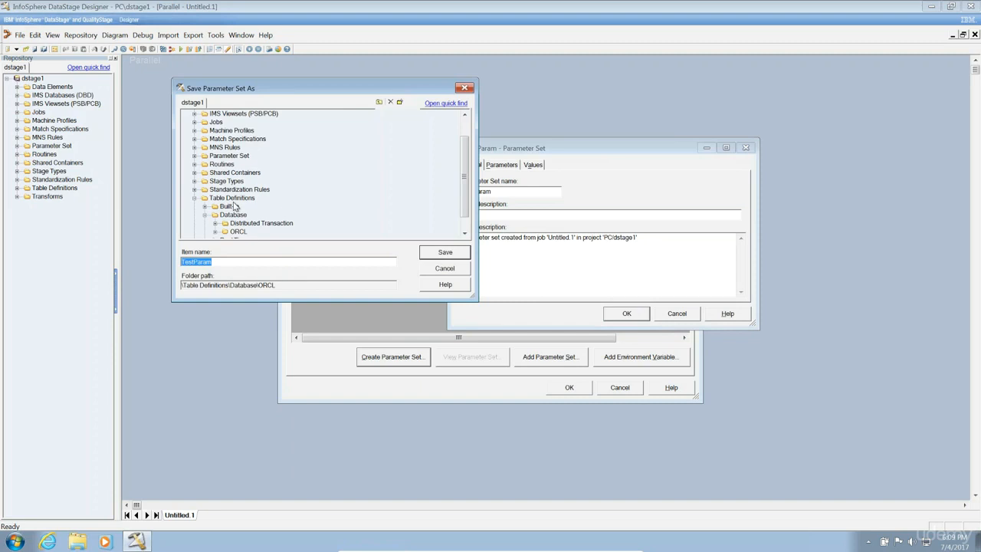
# Save TestParam in the Parameter Set folder, answering No to replacing the job's parameters.
pyautogui.click(194, 157)
pyautogui.click(229, 157)
pyautogui.click(443, 255)
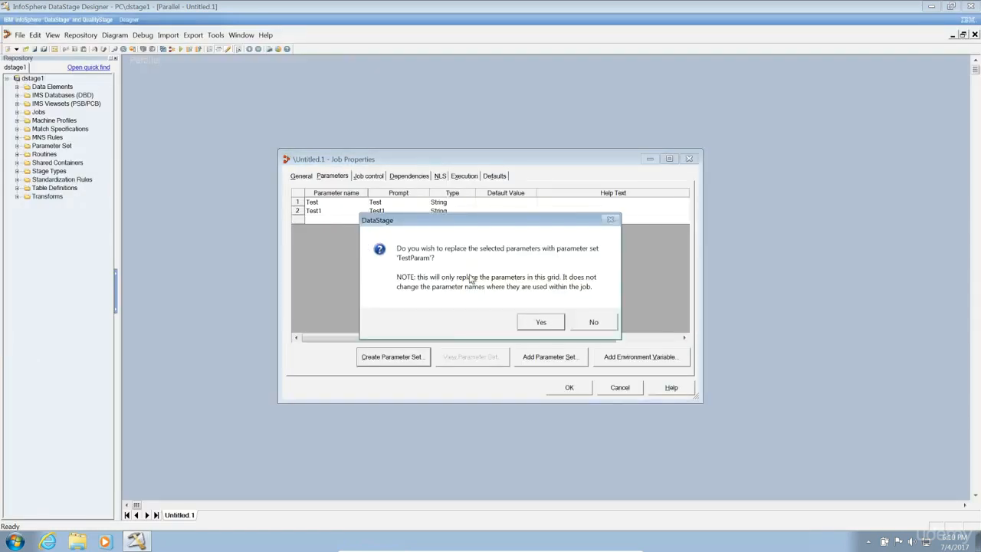
pyautogui.click(593, 322)
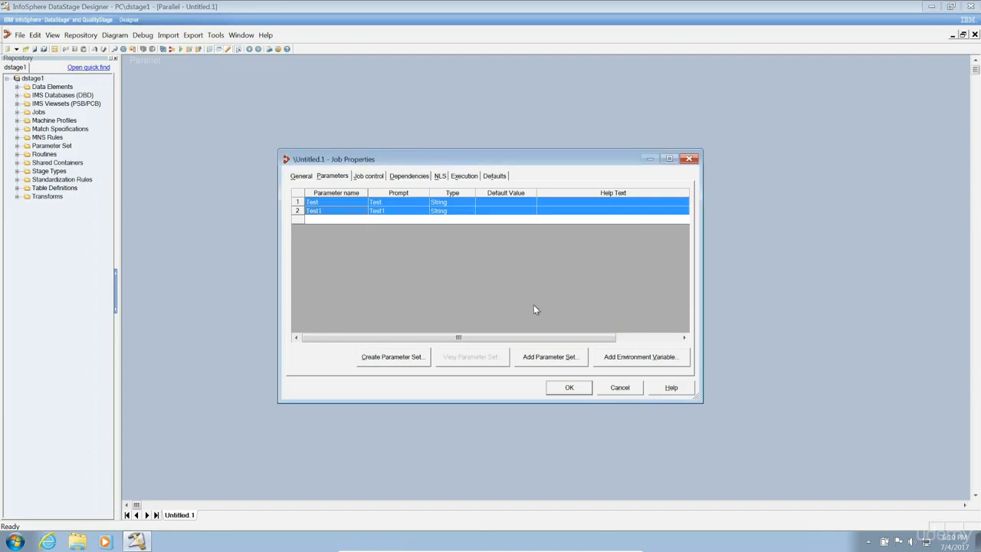
# Close Job Properties and find TestParam in the repository's Parameter Set folder.
pyautogui.click(580, 390)
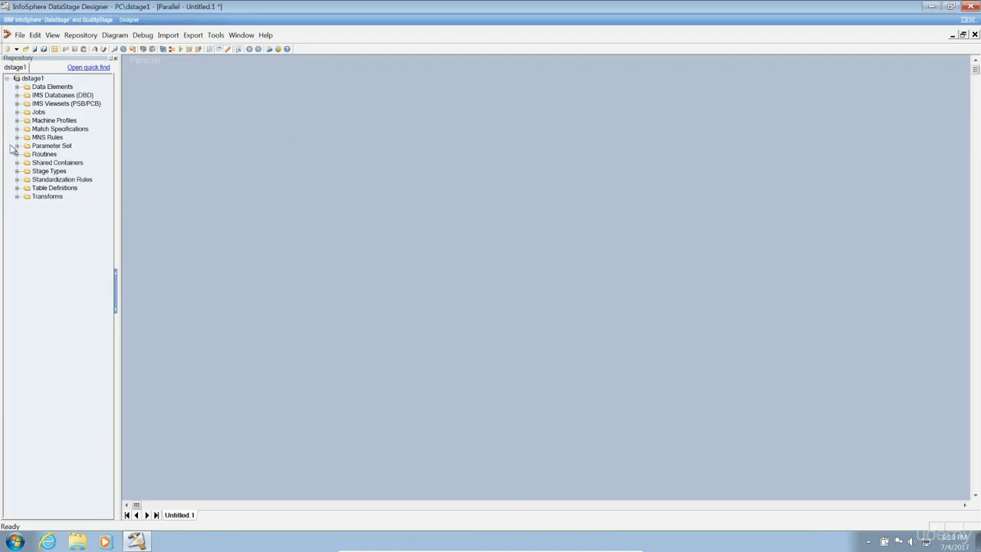
pyautogui.click(17, 146)
pyautogui.click(56, 164)
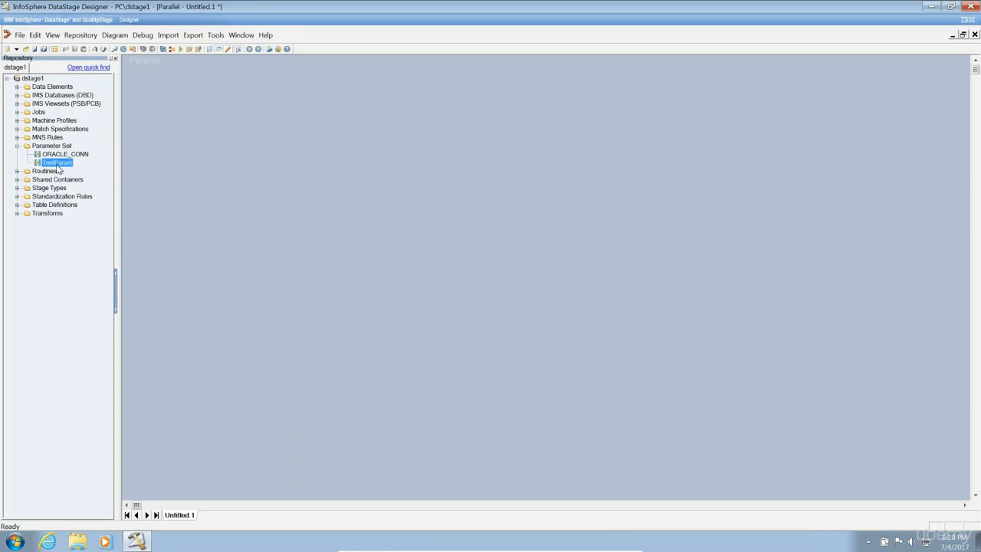
# Create a new parameter set via File > New > Other, name it TestParam1, and show its Parameters list.
pyautogui.click(19, 35)
pyautogui.click(32, 49)
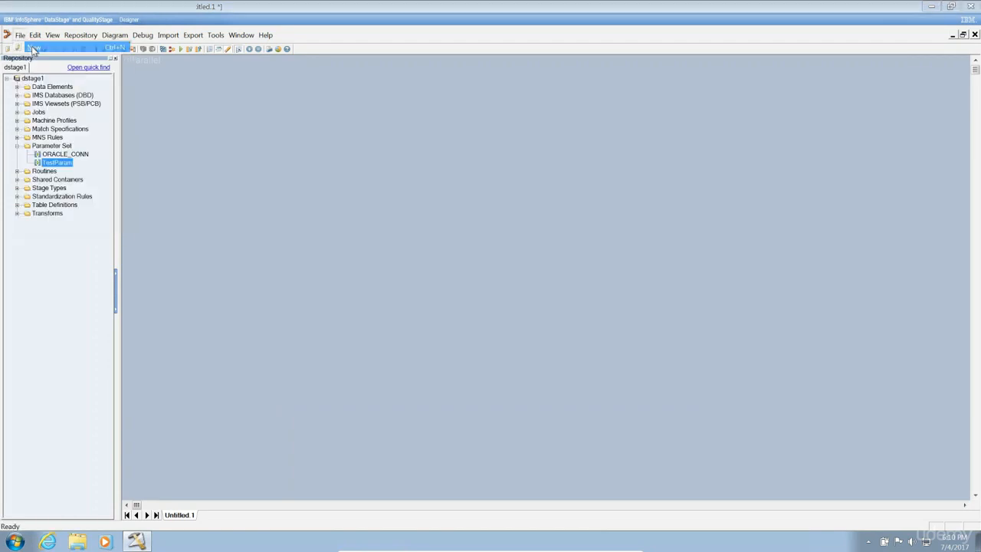
pyautogui.click(352, 103)
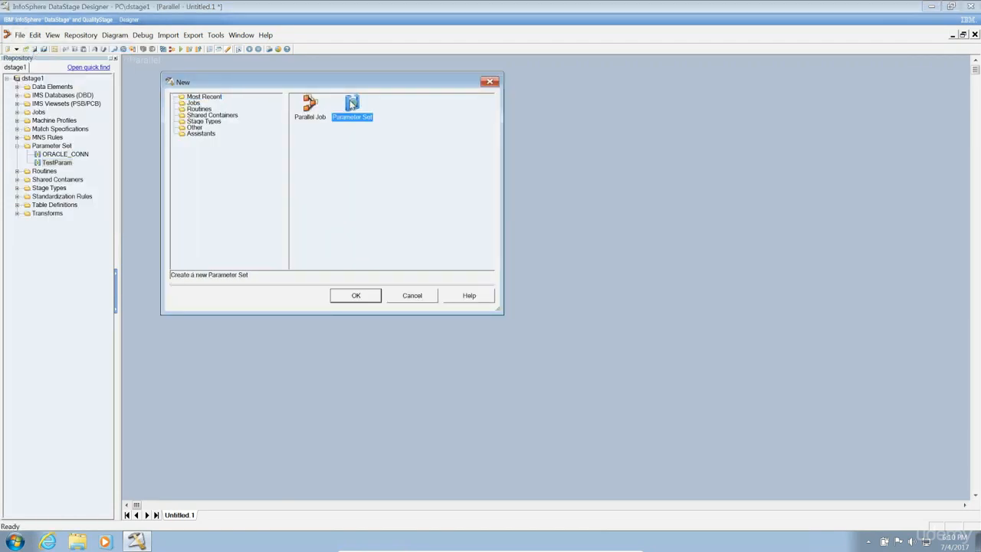
pyautogui.click(196, 129)
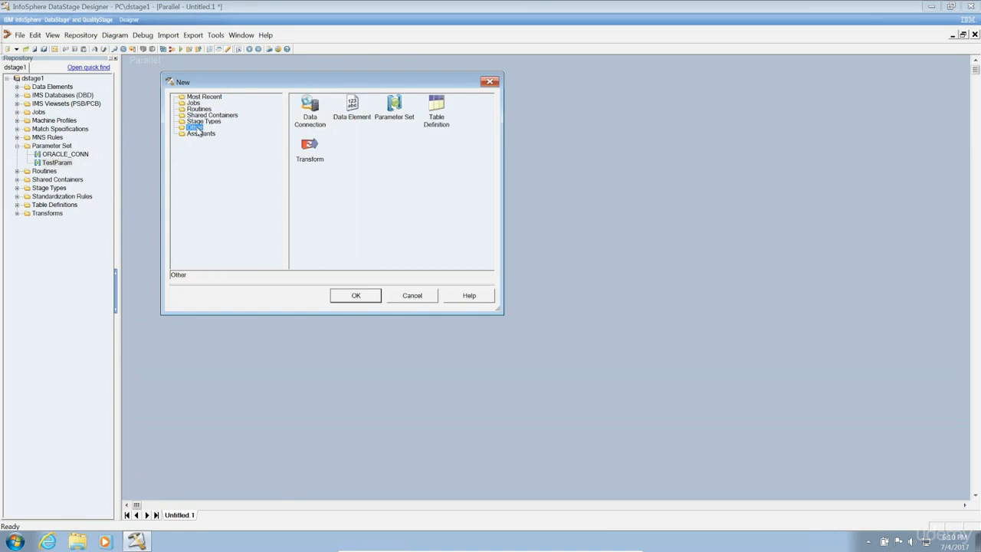
pyautogui.click(393, 108)
pyautogui.doubleClick(393, 107)
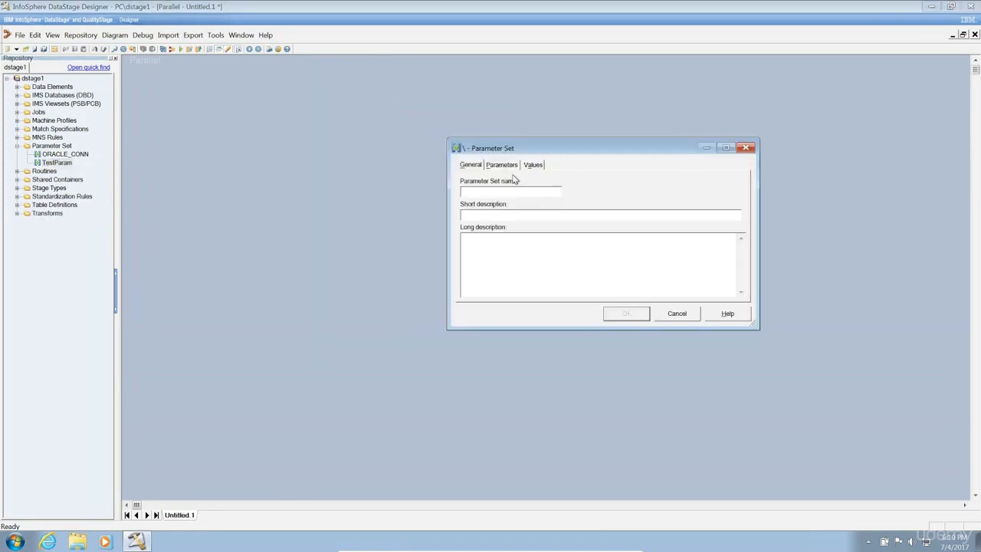
pyautogui.write('TestParam1')
pyautogui.click(510, 165)
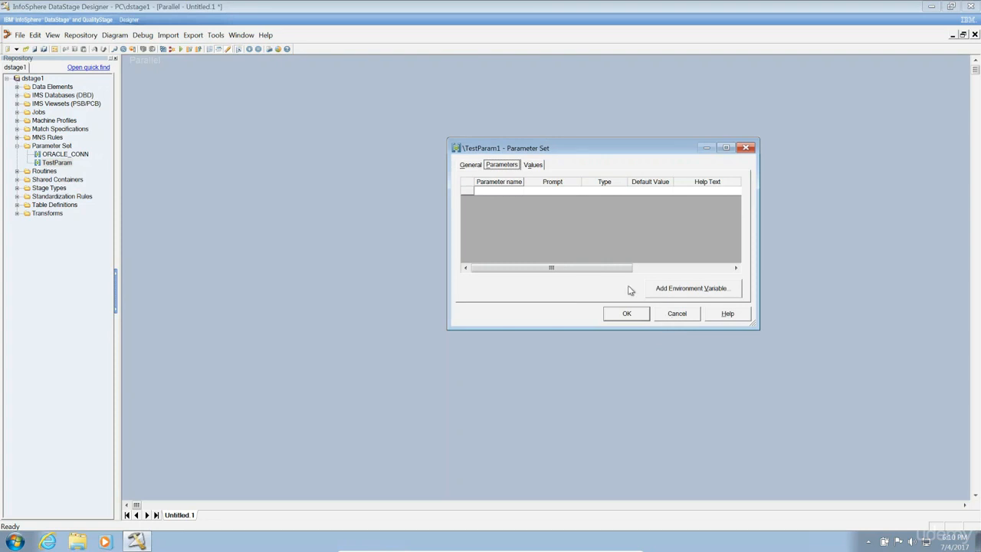
# Add the $APT_CONFIG_FILE and $APT_DISABLE_COMBINATION environment variables to the set.
pyautogui.click(701, 293)
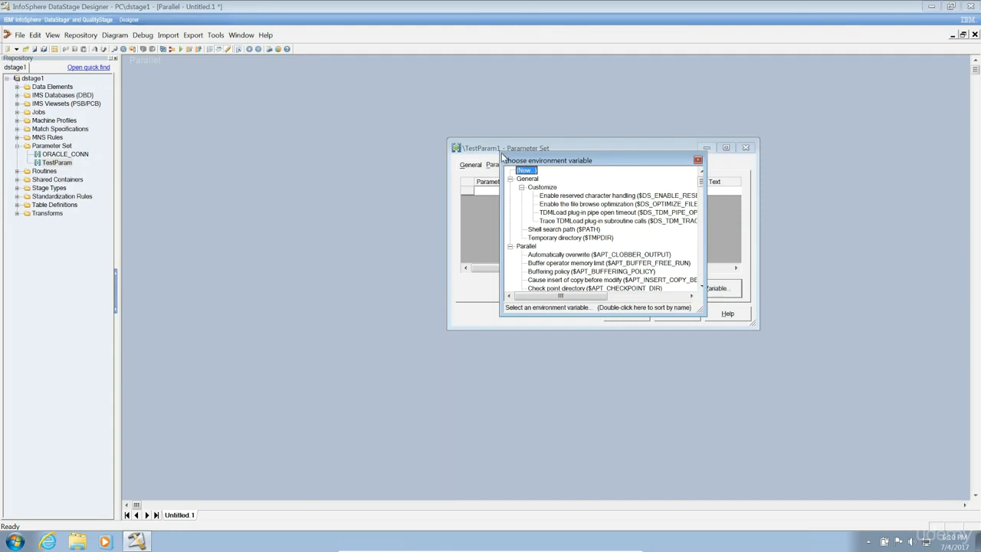
pyautogui.moveTo(502, 156); pyautogui.dragTo(189, 67)
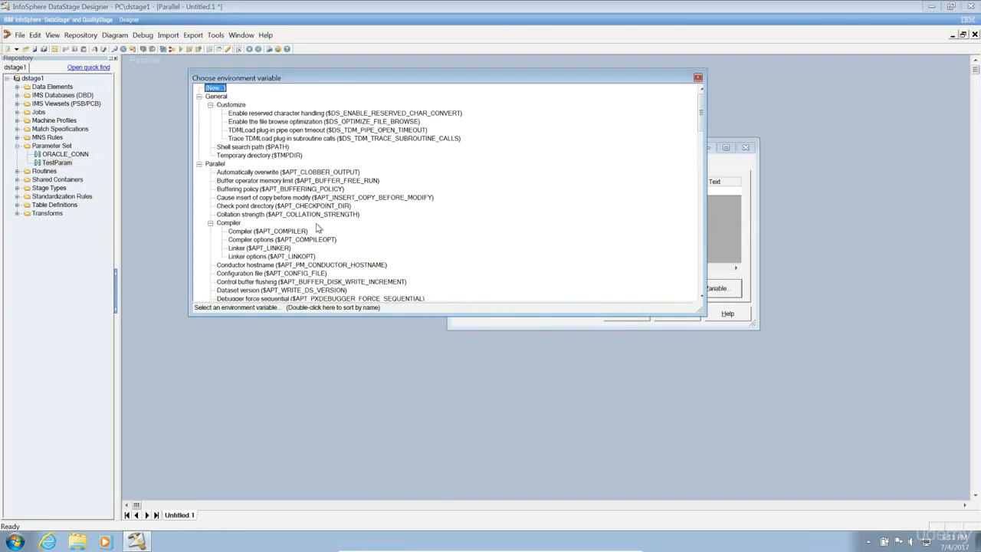
pyautogui.doubleClick(312, 274)
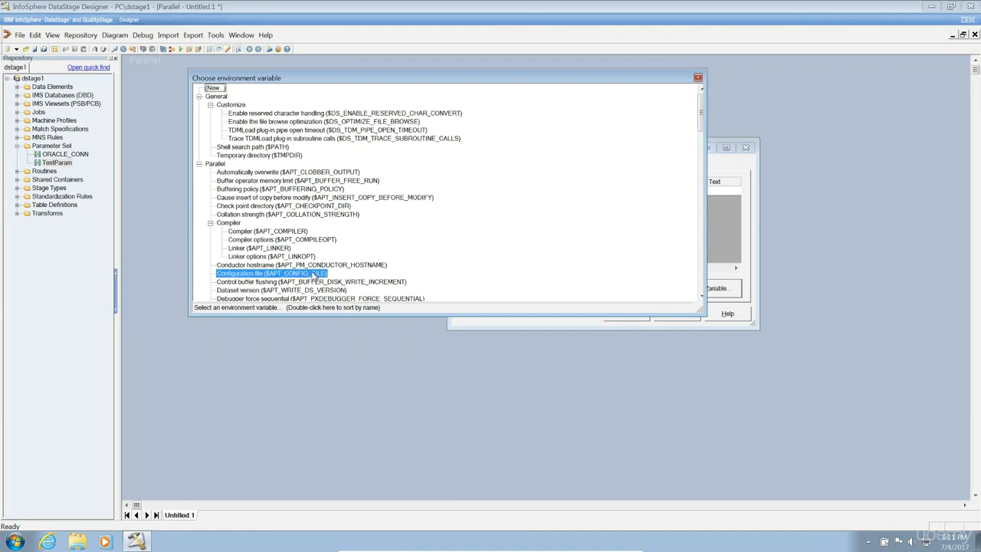
pyautogui.click(673, 289)
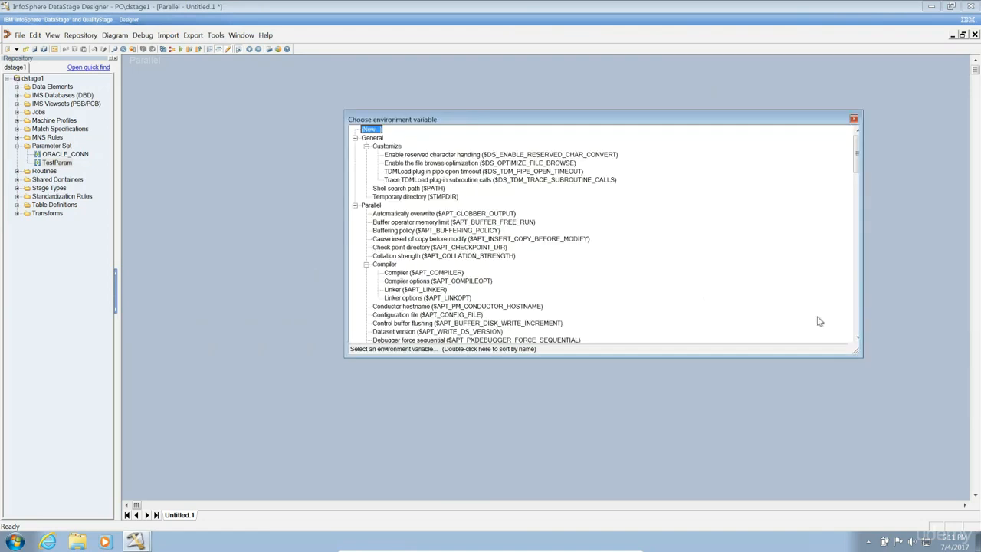
pyautogui.click(857, 338)
pyautogui.click(856, 338)
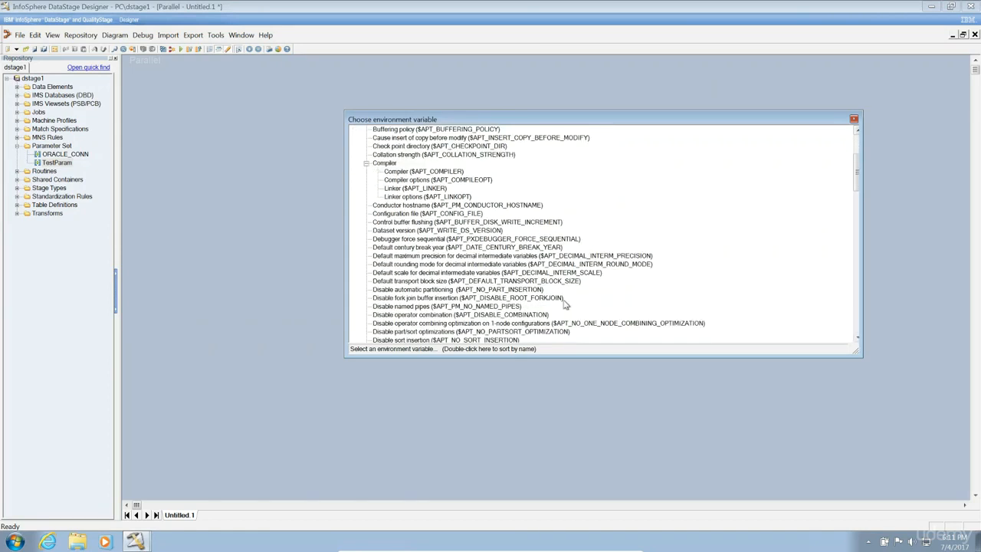
pyautogui.doubleClick(540, 321)
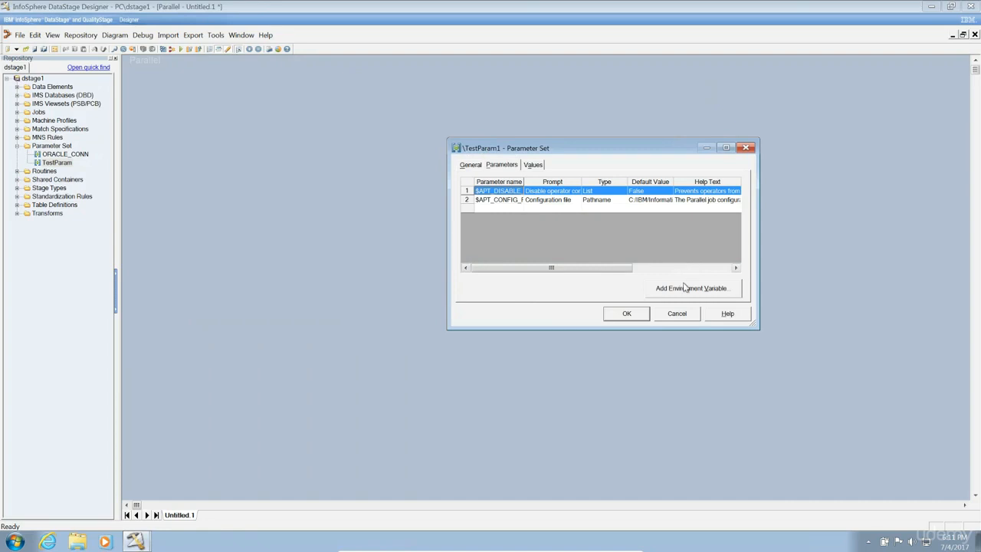
# Add the $APT_DUMP_SCORE report score variable, then go back to the set's name field.
pyautogui.click(685, 287)
pyautogui.scroll(-15, 857, 335)
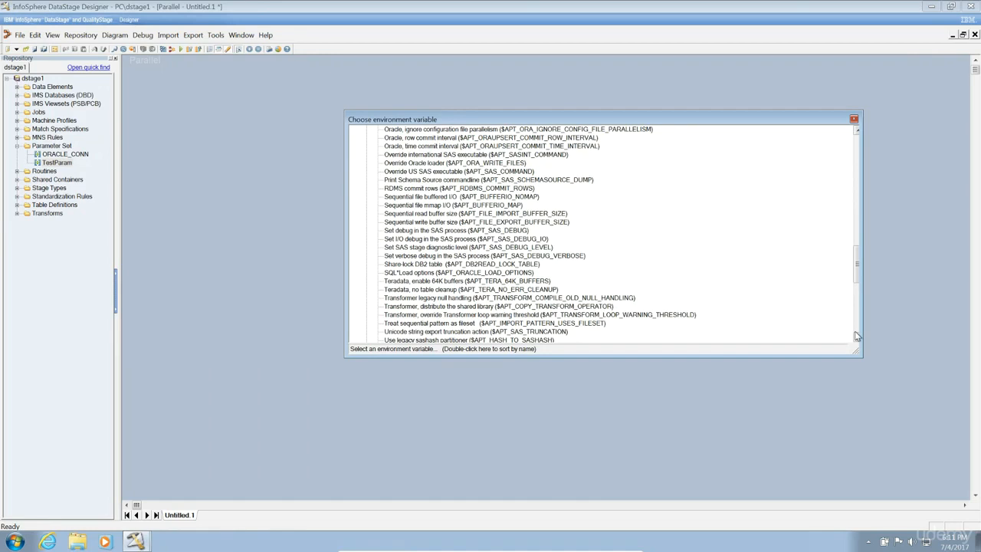
pyautogui.click(857, 338)
pyautogui.scroll(-5, 856, 338)
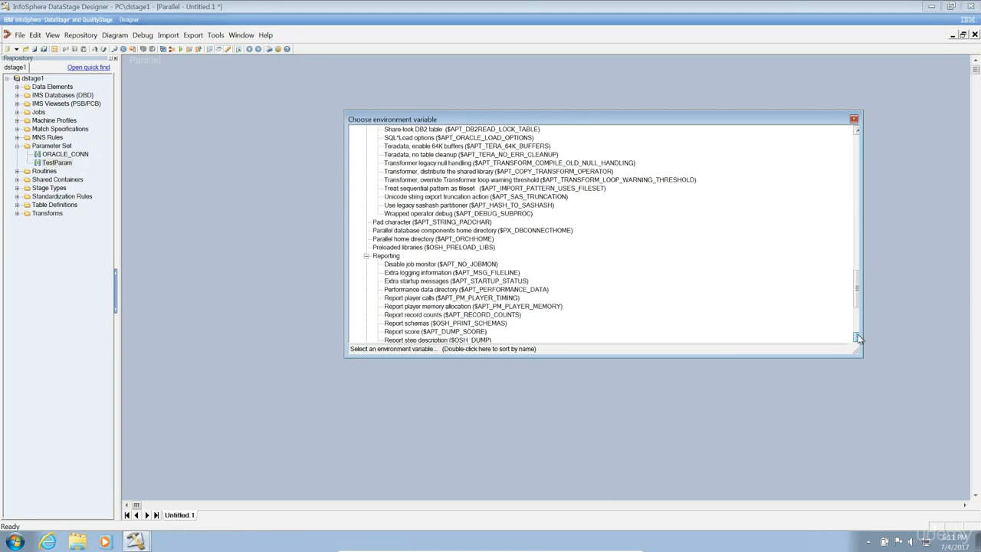
pyautogui.scroll(-2, 857, 338)
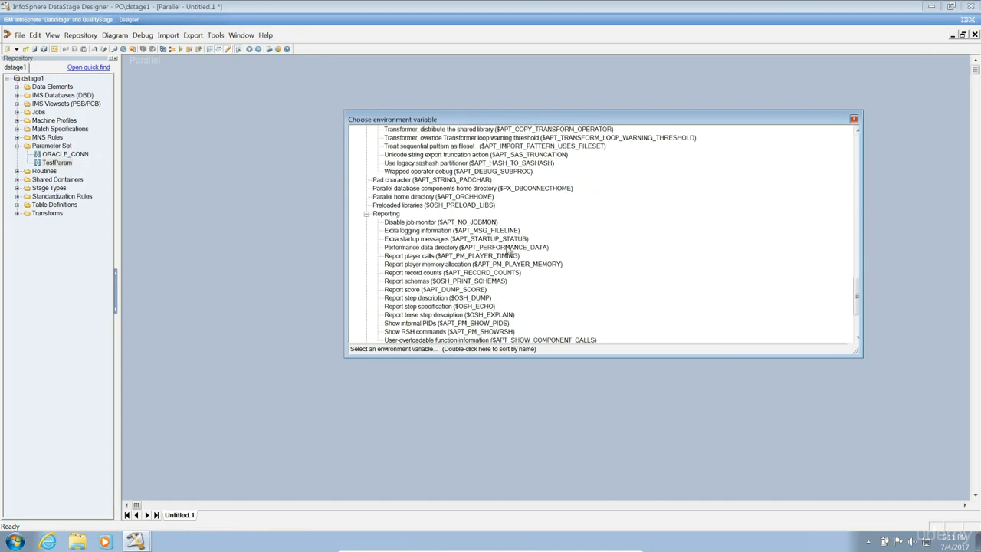
pyautogui.doubleClick(473, 290)
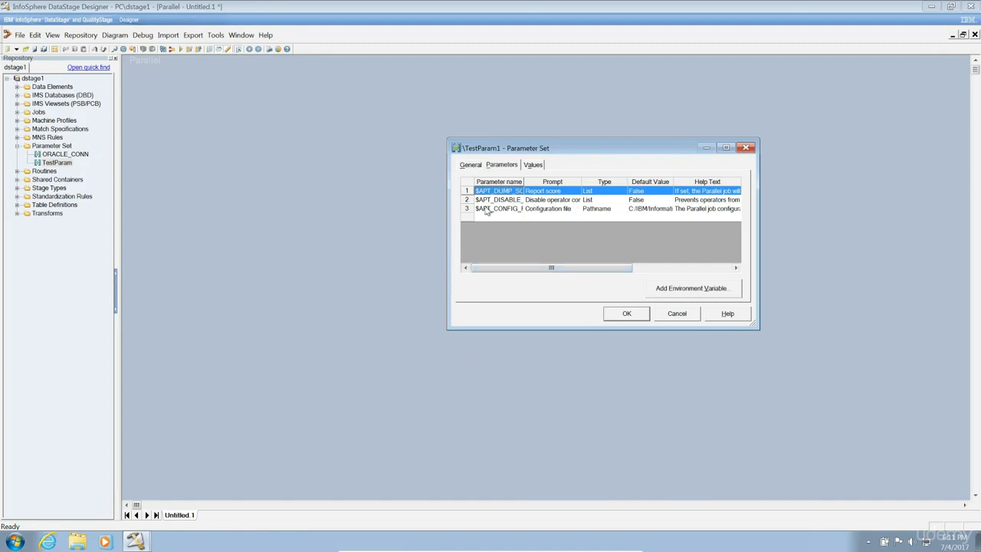
pyautogui.click(469, 165)
pyautogui.click(506, 191)
# Rename the set from TestParam1 to EnvVar and save it in the Parameter Set folder.
pyautogui.doubleClick(505, 192)
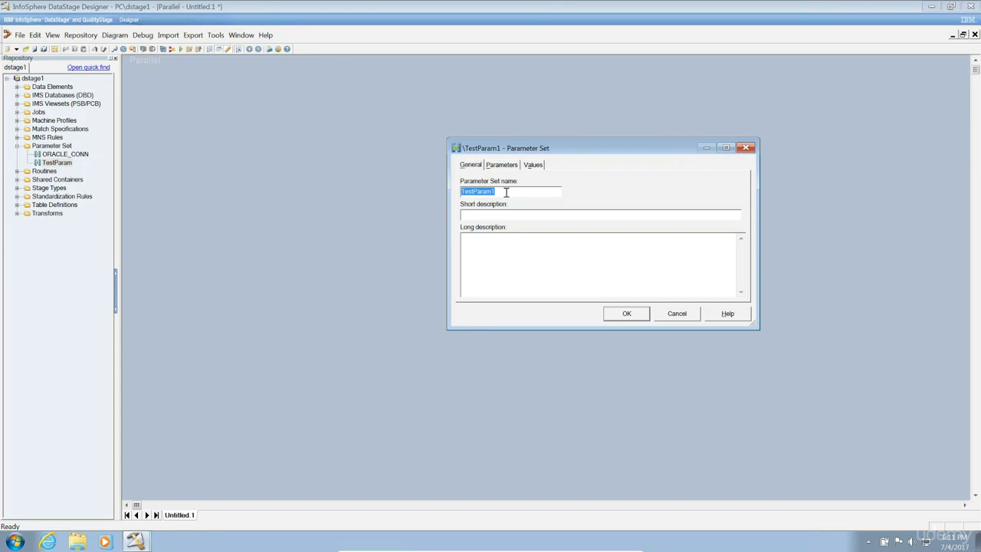
pyautogui.write('EnvVar')
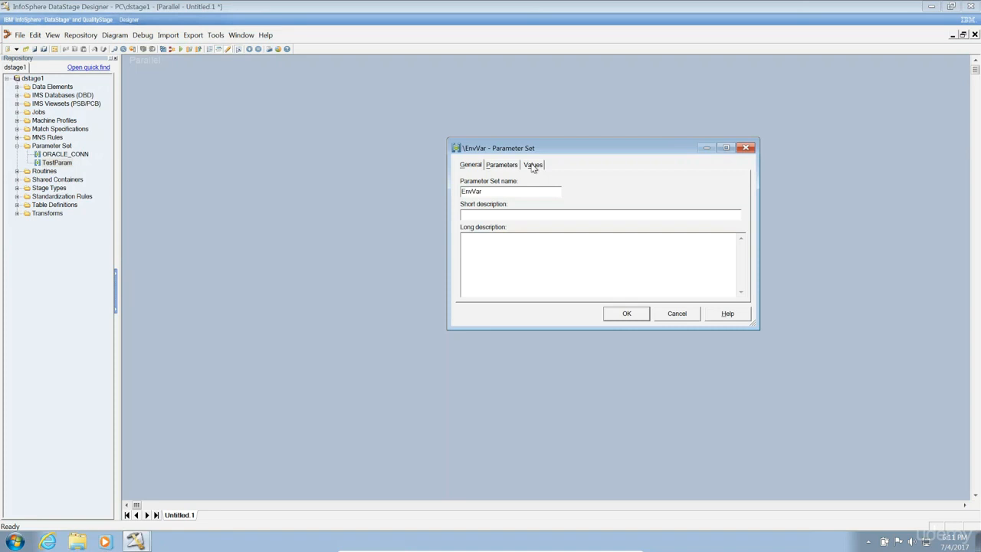
pyautogui.click(624, 313)
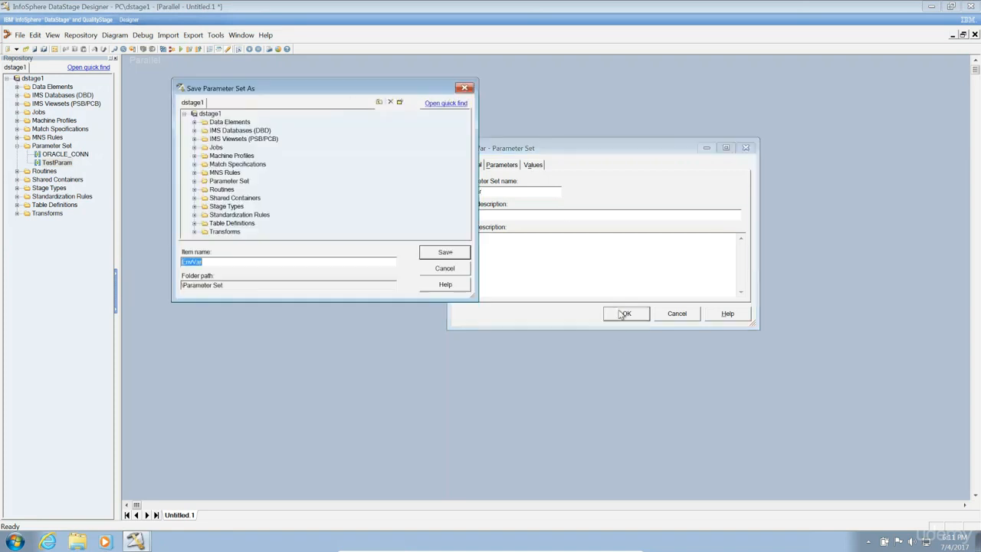
pyautogui.click(222, 182)
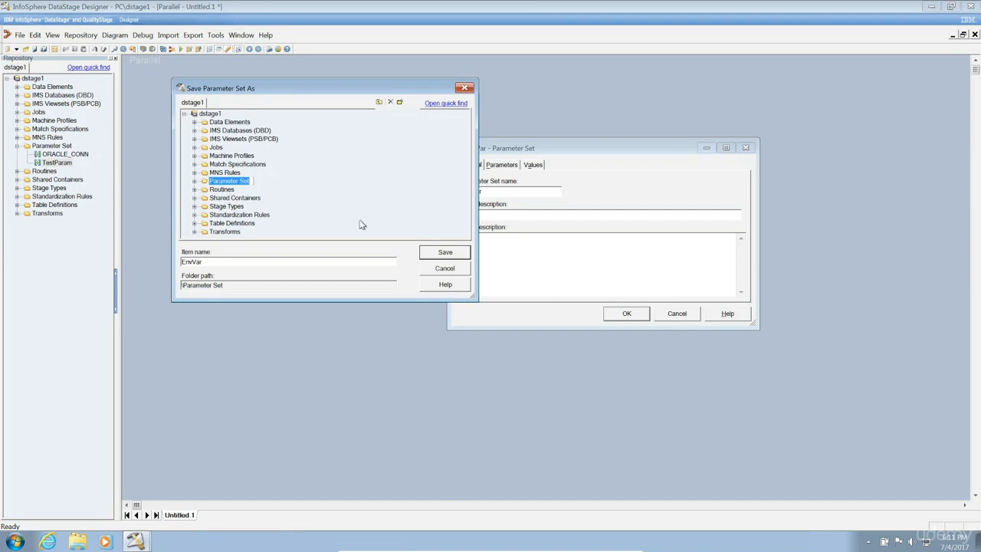
pyautogui.click(440, 254)
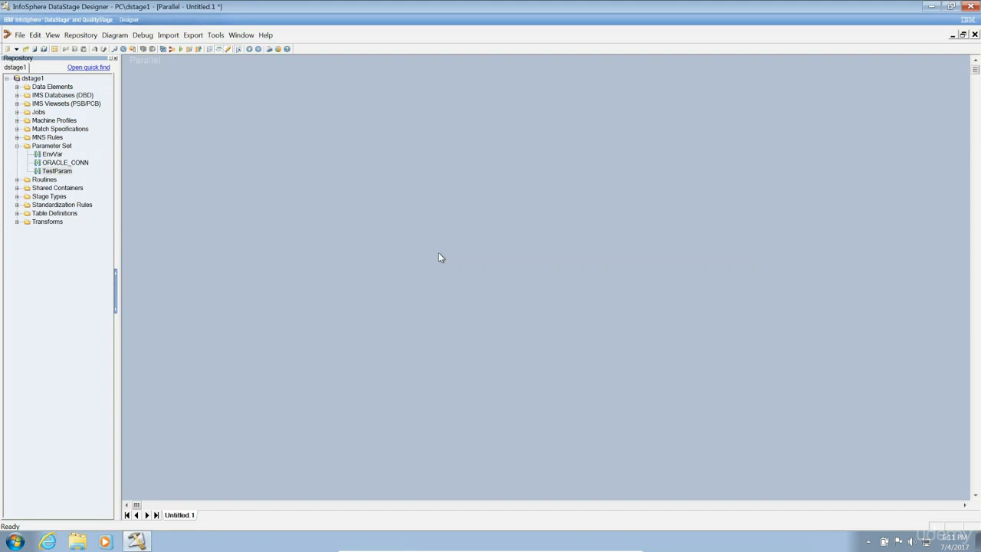
# Open the ORACLE_CONN parameter set and view its value files.
pyautogui.click(55, 155)
pyautogui.click(54, 173)
pyautogui.click(71, 162)
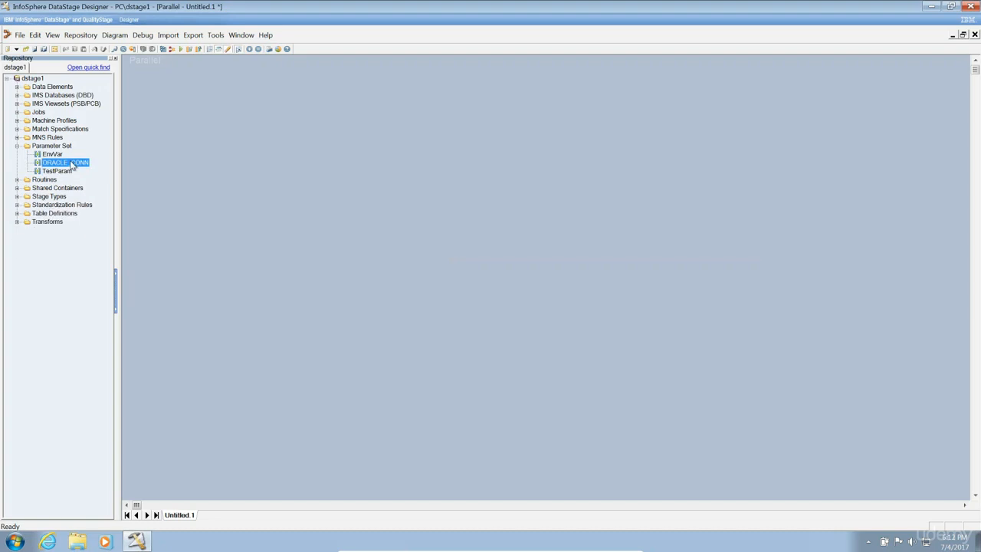
pyautogui.doubleClick(71, 164)
pyautogui.click(498, 167)
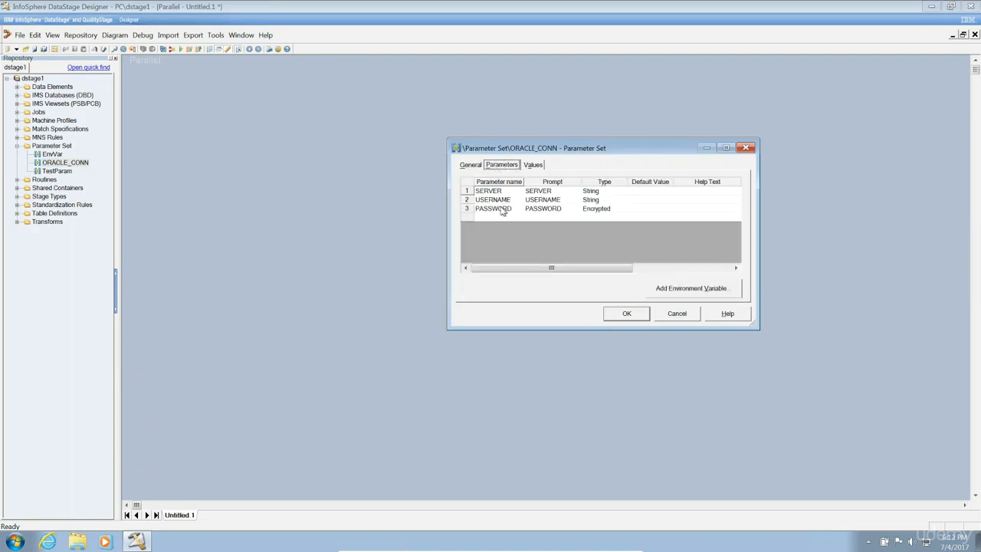
pyautogui.click(533, 166)
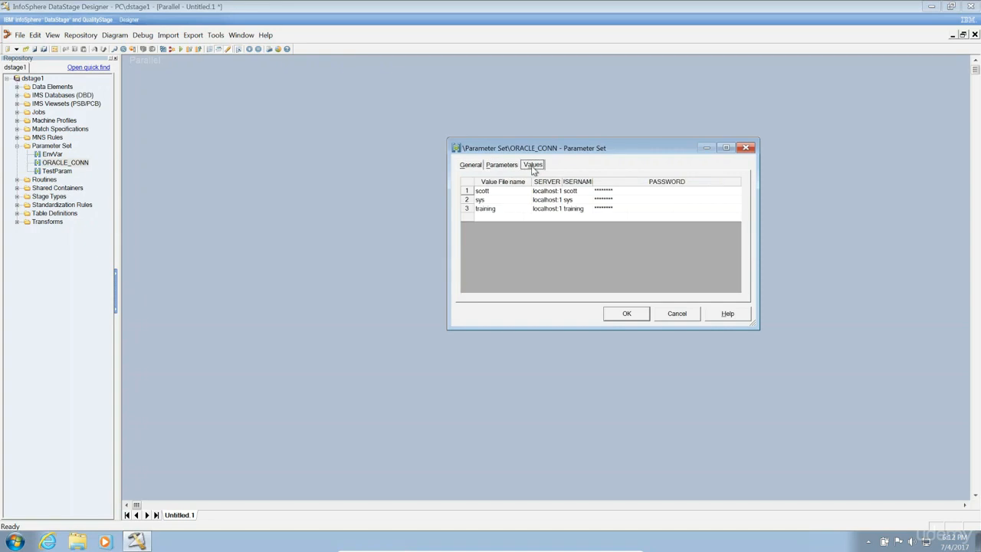
# Re-enter the encrypted PASSWORD value for the training value file.
pyautogui.click(498, 193)
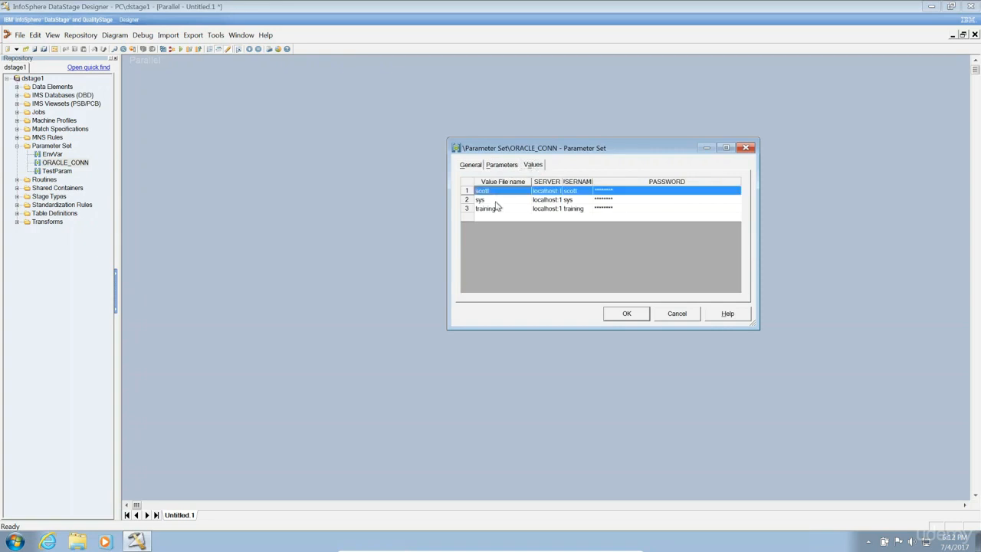
pyautogui.click(498, 201)
pyautogui.click(553, 211)
pyautogui.doubleClick(621, 210)
pyautogui.write('****')
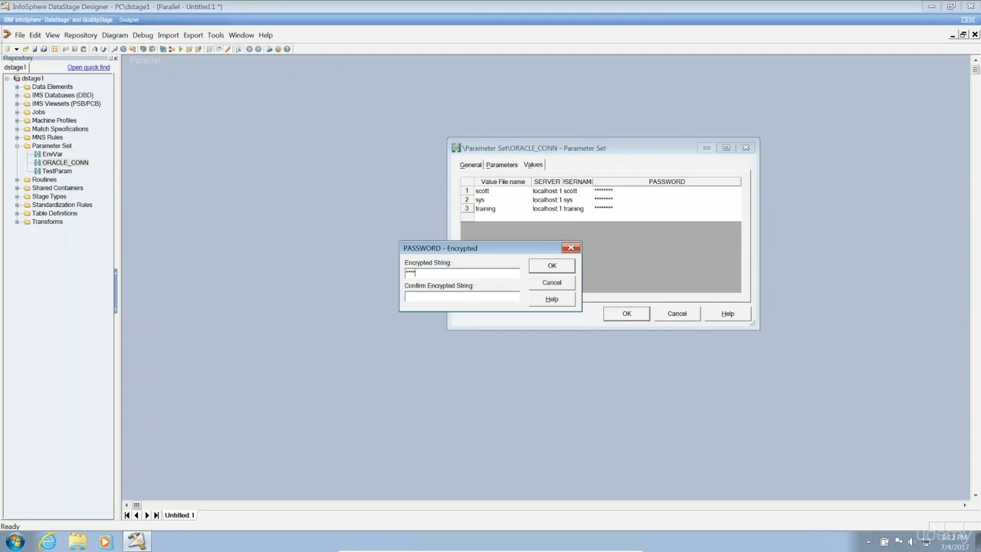
pyautogui.write('****')
pyautogui.click(545, 266)
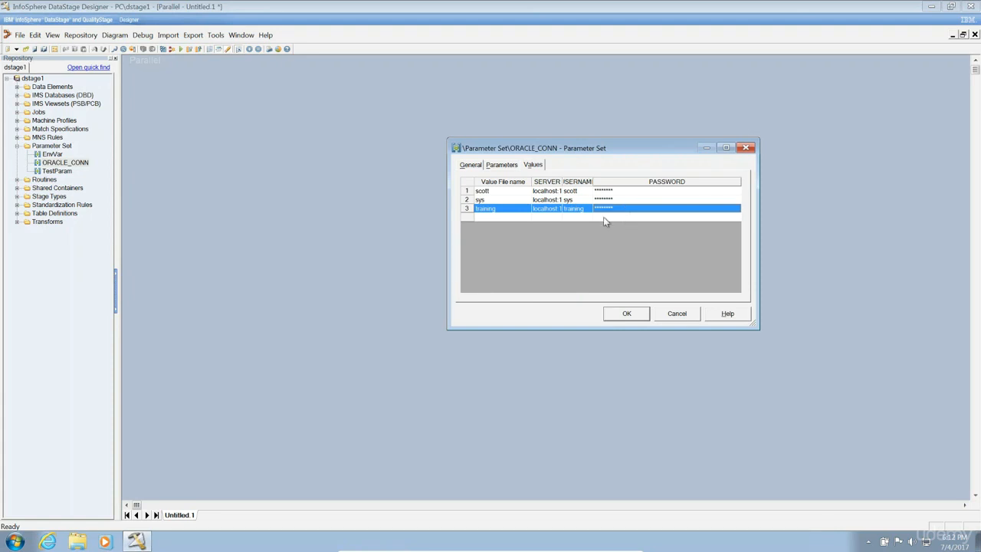
# Review ORACLE_CONN's parameters and general details, then close it with OK.
pyautogui.click(512, 170)
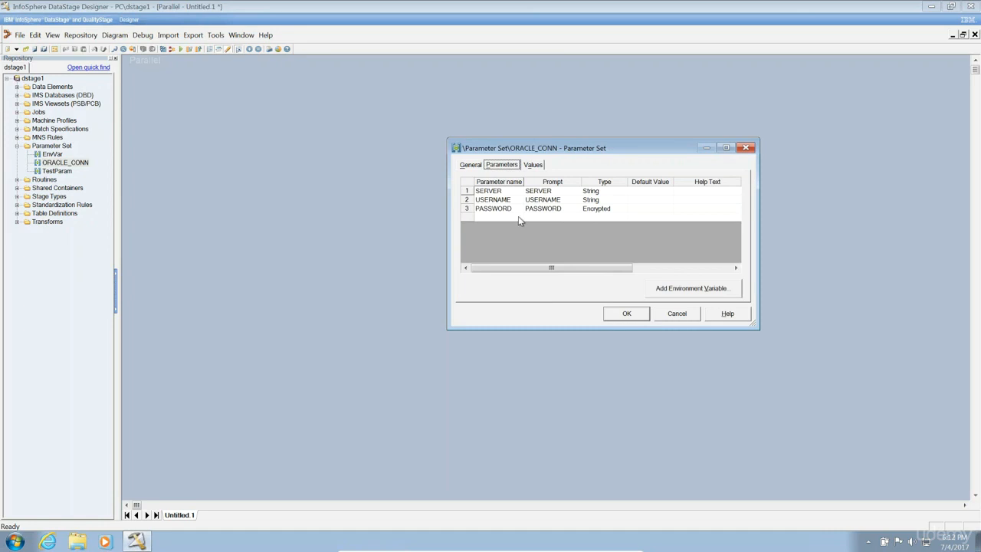
pyautogui.click(475, 165)
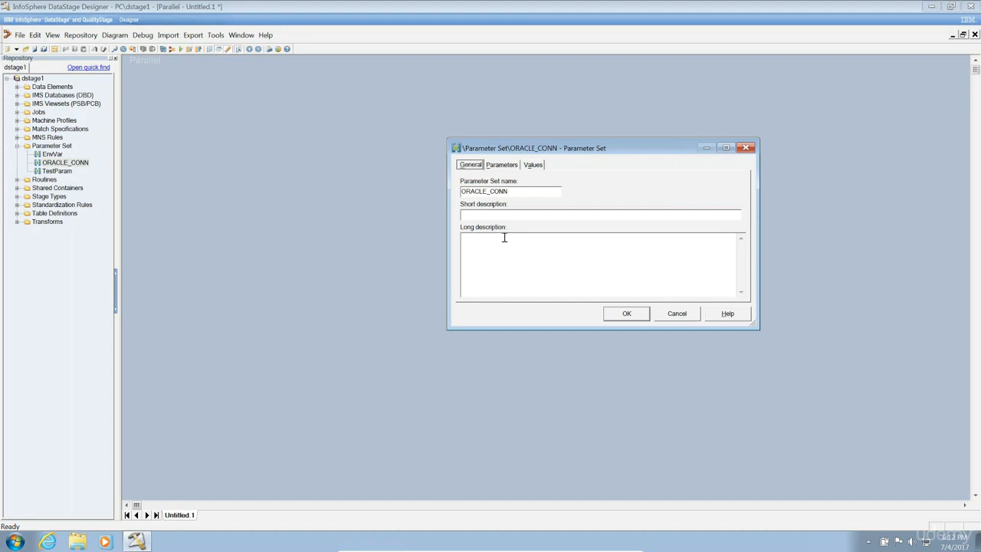
pyautogui.click(625, 315)
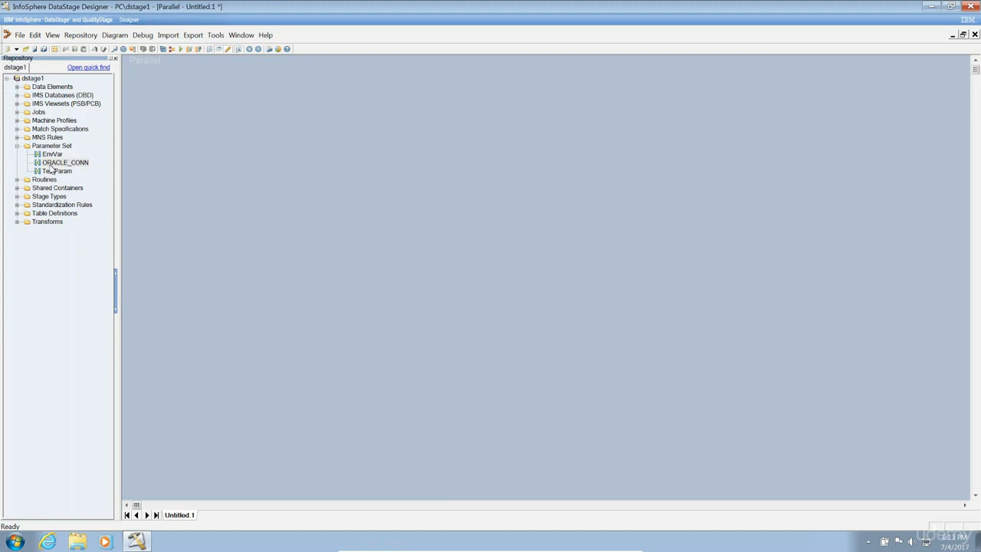
# Delete the Test and Test1 parameters from Job Properties.
pyautogui.click(54, 49)
pyautogui.click(332, 175)
pyautogui.click(323, 211)
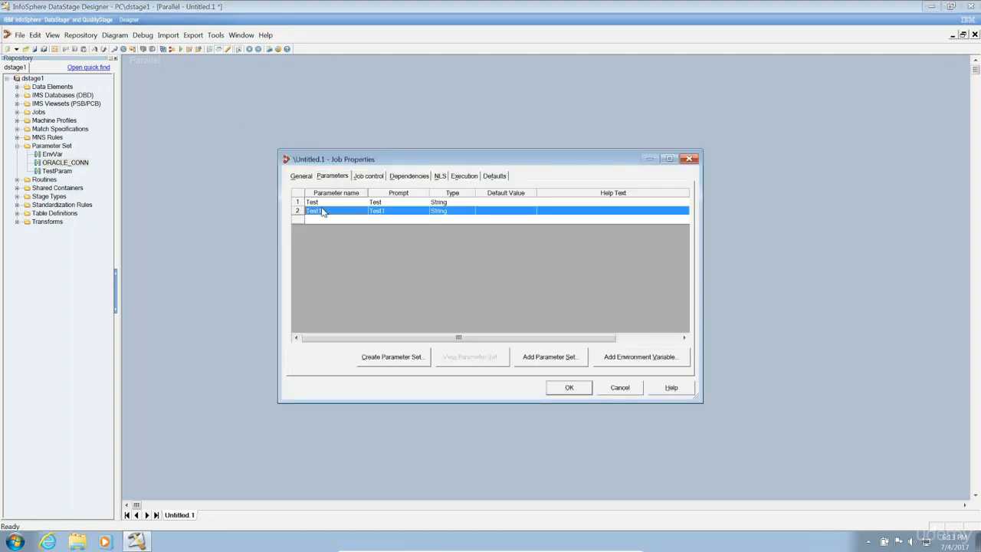
pyautogui.hotkey('shift', 'Up')
pyautogui.press('Delete')
pyautogui.press('Return')
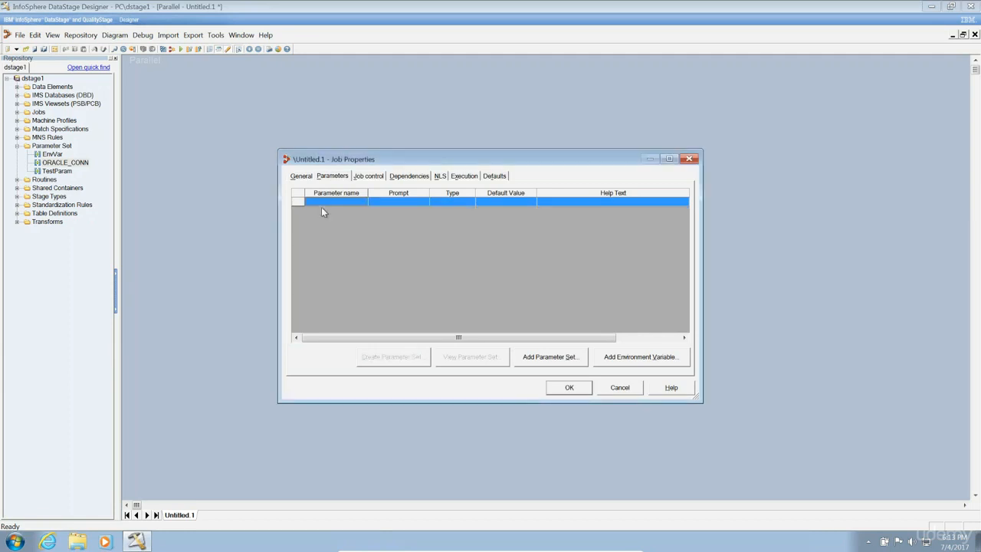
# Add string parameters SourcePath and TargetPath and select both rows.
pyautogui.click(326, 201)
pyautogui.write('So')
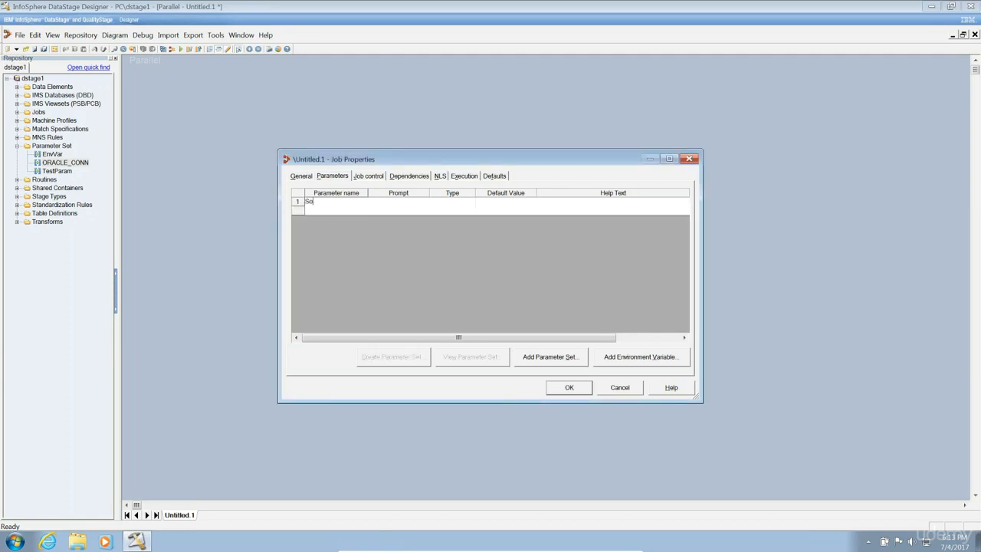
pyautogui.write('urceParth')
pyautogui.press('BackSpace')
pyautogui.press('BackSpace')
pyautogui.press('BackSpace')
pyautogui.write('th')
pyautogui.click(328, 209)
pyautogui.write('TargetPath')
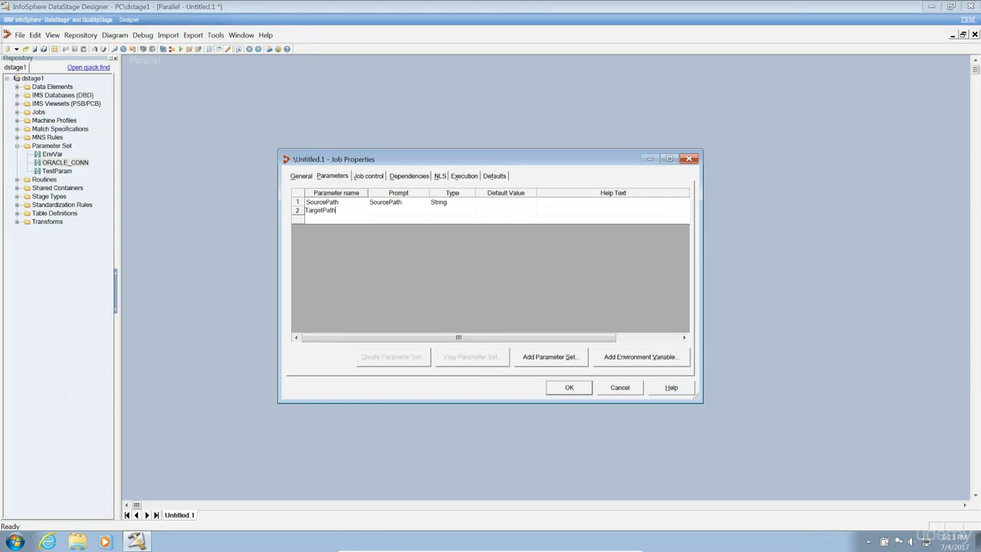
pyautogui.click(331, 219)
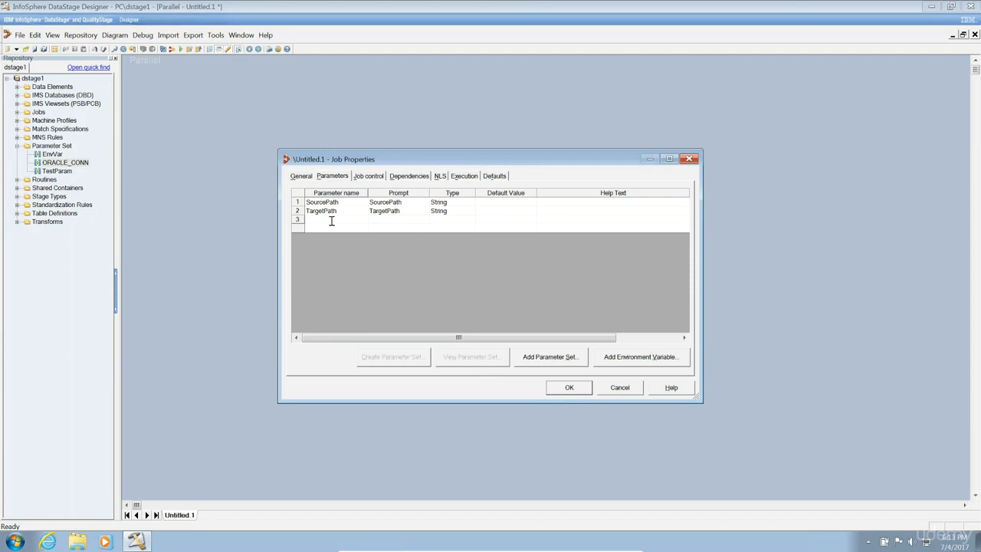
pyautogui.click(344, 211)
pyautogui.hotkey('shift', 'Up')
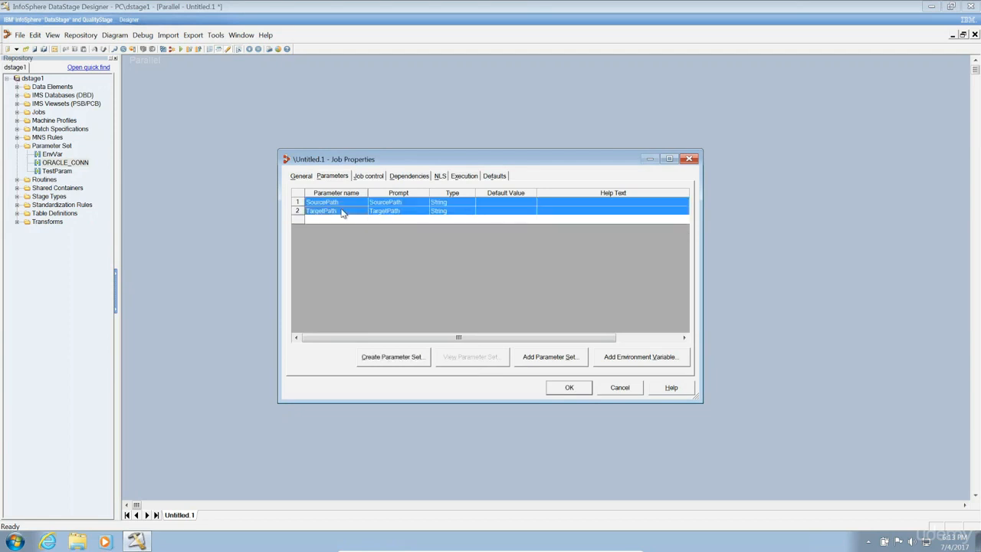
# Make a parameter set named Path from SourcePath and TargetPath and view its parameters.
pyautogui.click(392, 358)
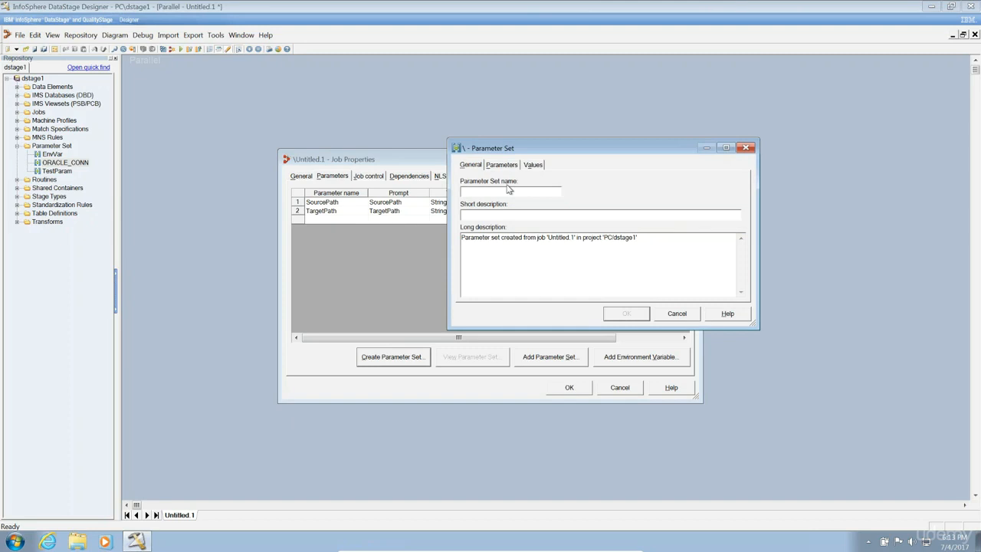
pyautogui.write('Path')
pyautogui.click(509, 166)
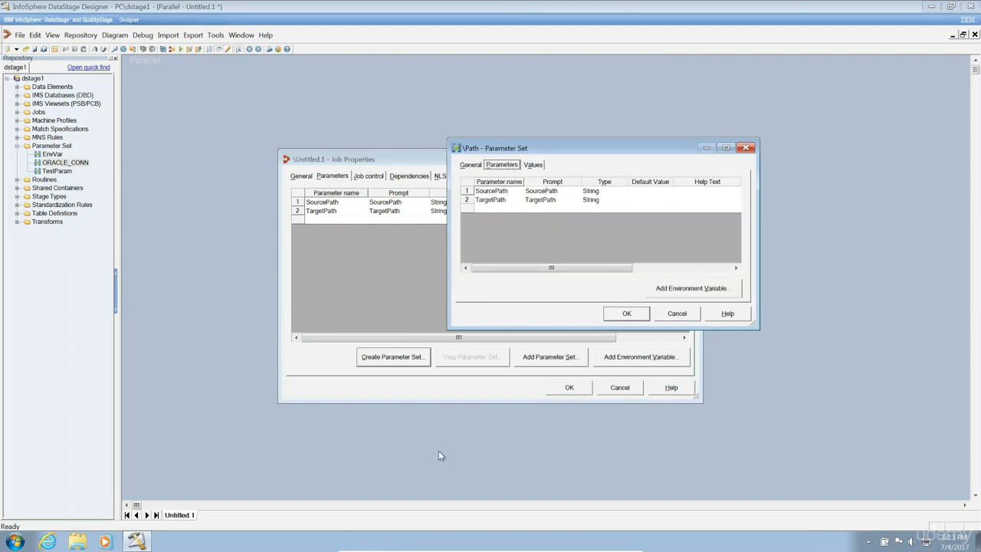
# Browse to the empty C:\TEMP folder in Windows Explorer, copy its path, and return to Designer.
pyautogui.press('super+d')
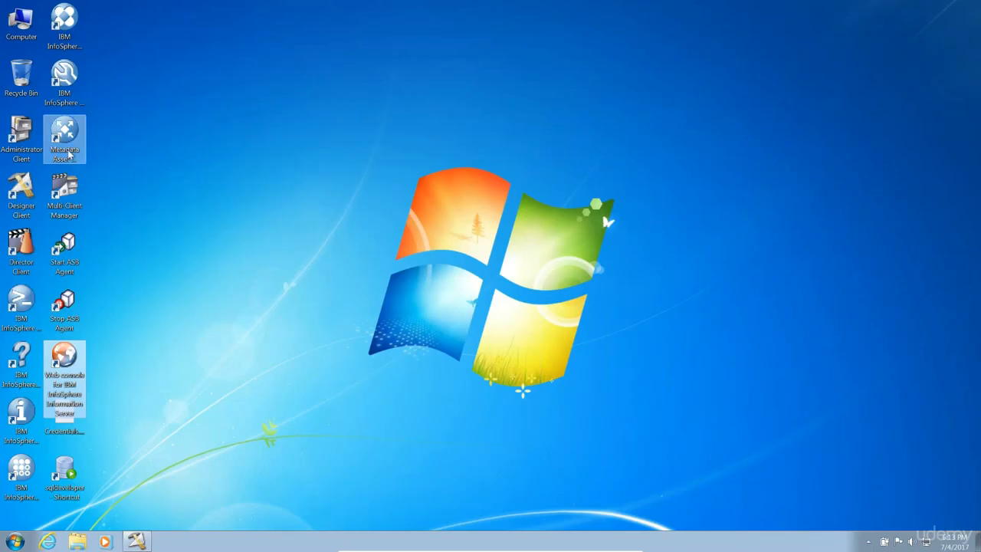
pyautogui.doubleClick(28, 42)
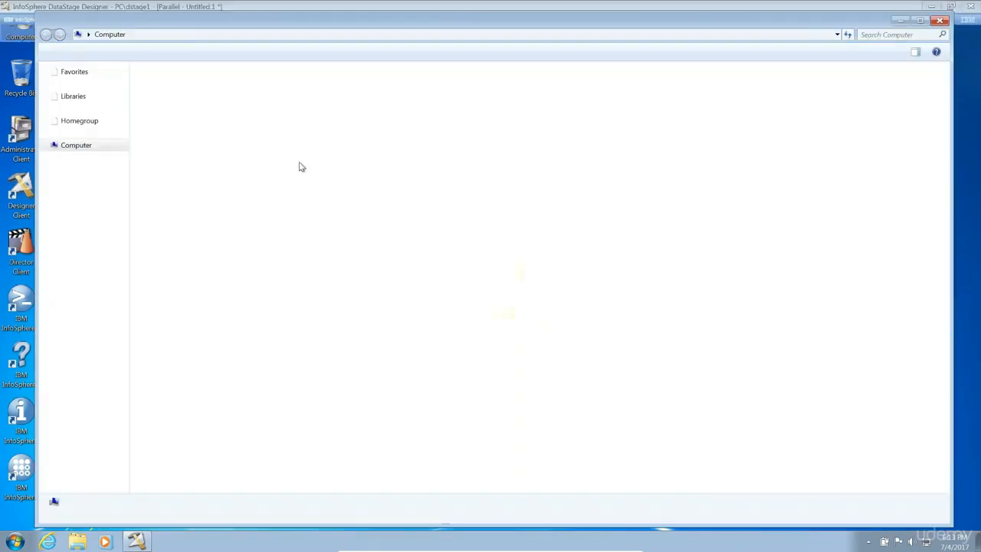
pyautogui.doubleClick(200, 108)
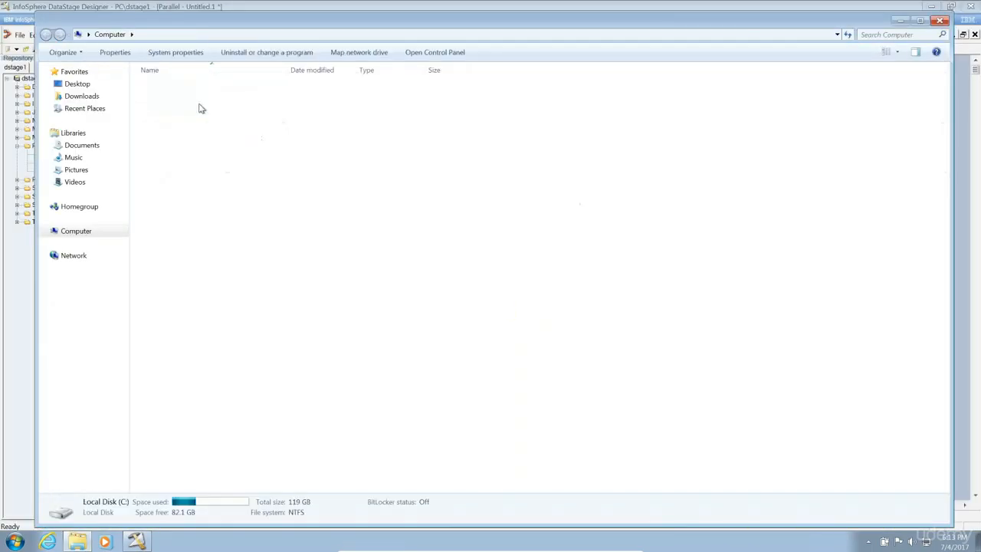
pyautogui.rightClick(254, 309)
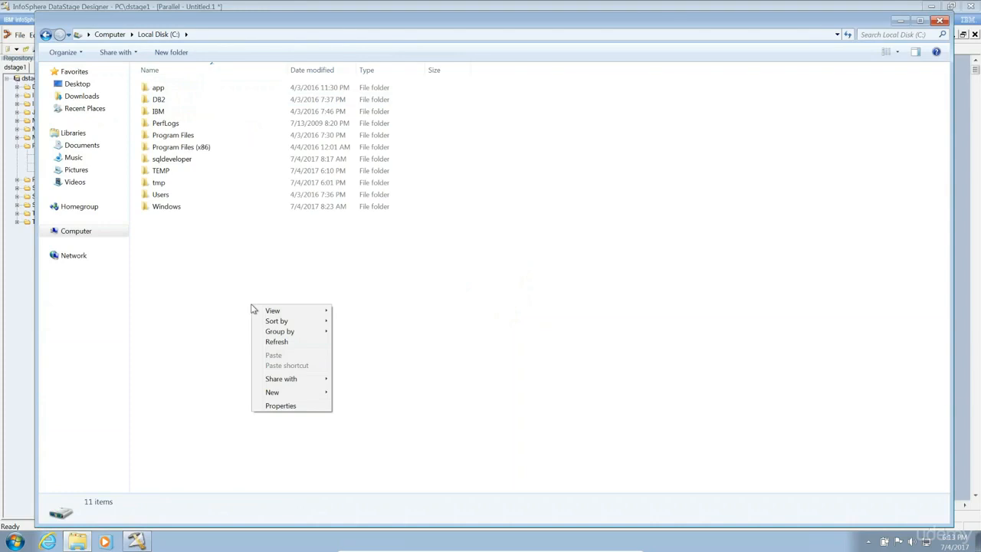
pyautogui.doubleClick(167, 172)
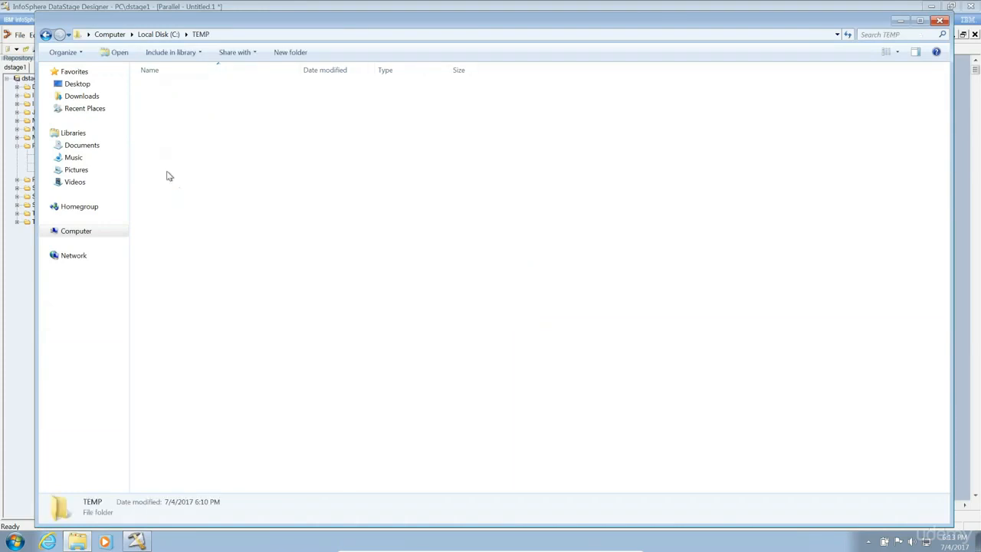
pyautogui.click(259, 36)
pyautogui.hotkey('ctrl', 'c')
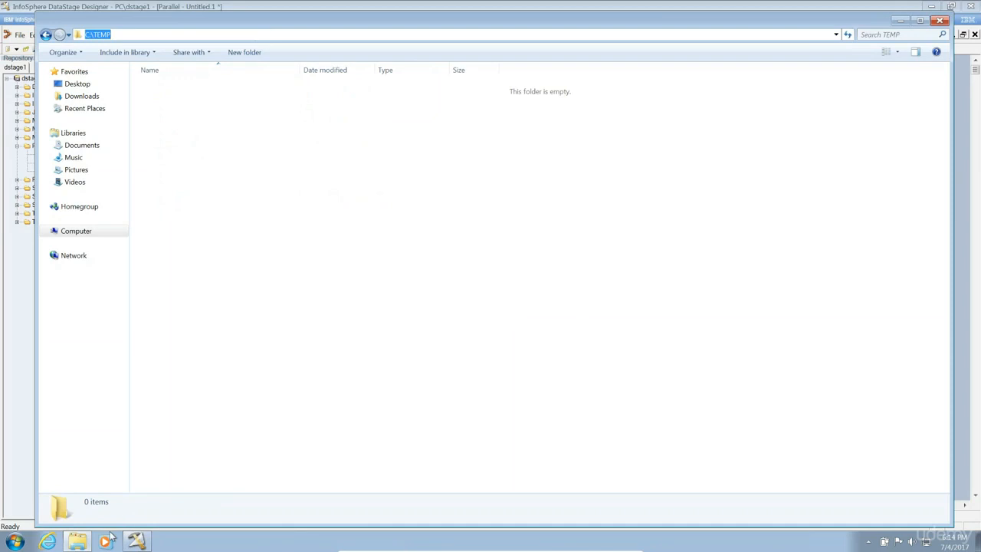
pyautogui.click(135, 541)
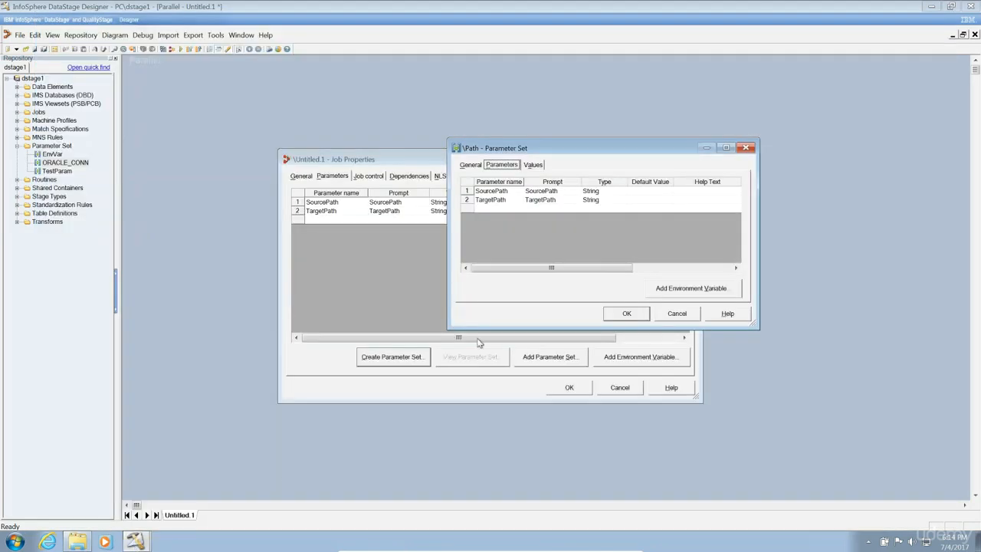
# Paste C:\TEMP as the default value for SourcePath and TargetPath, then confirm the Path set.
pyautogui.click(660, 190)
pyautogui.hotkey('ctrl', 'v')
pyautogui.click(650, 200)
pyautogui.hotkey('ctrl', 'v')
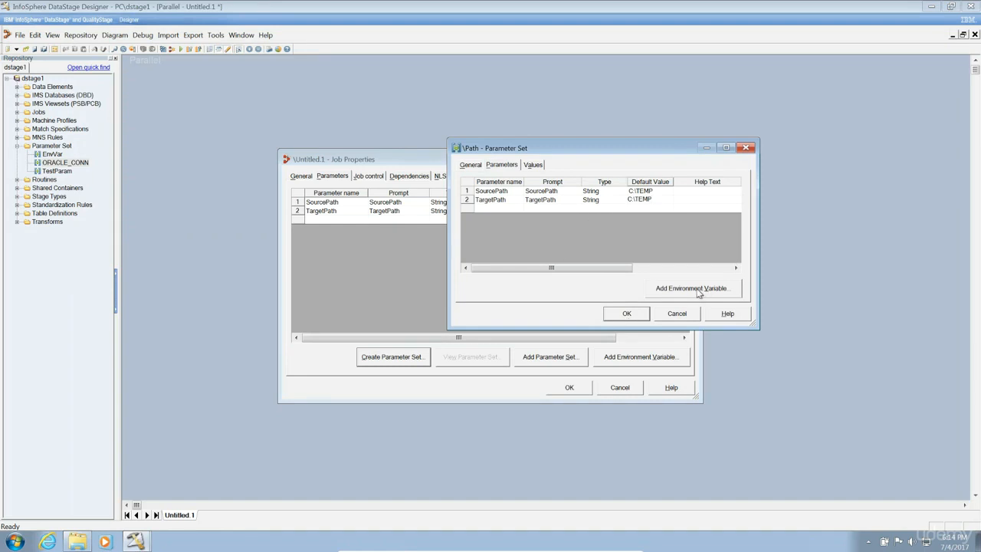
pyautogui.click(633, 314)
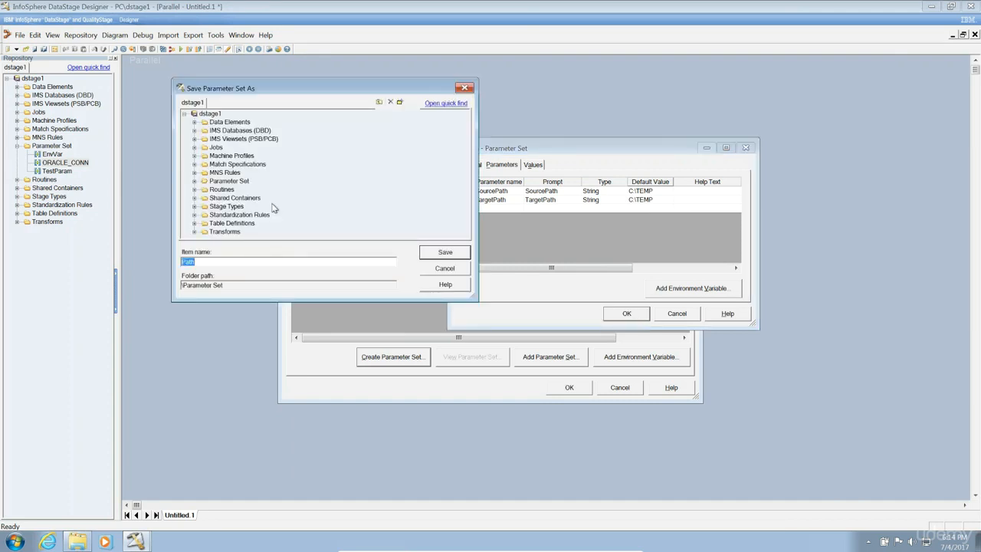
# Save the Path parameter set in the Parameter Set folder, keeping SourcePath and TargetPath as job parameters.
pyautogui.click(235, 181)
pyautogui.click(443, 253)
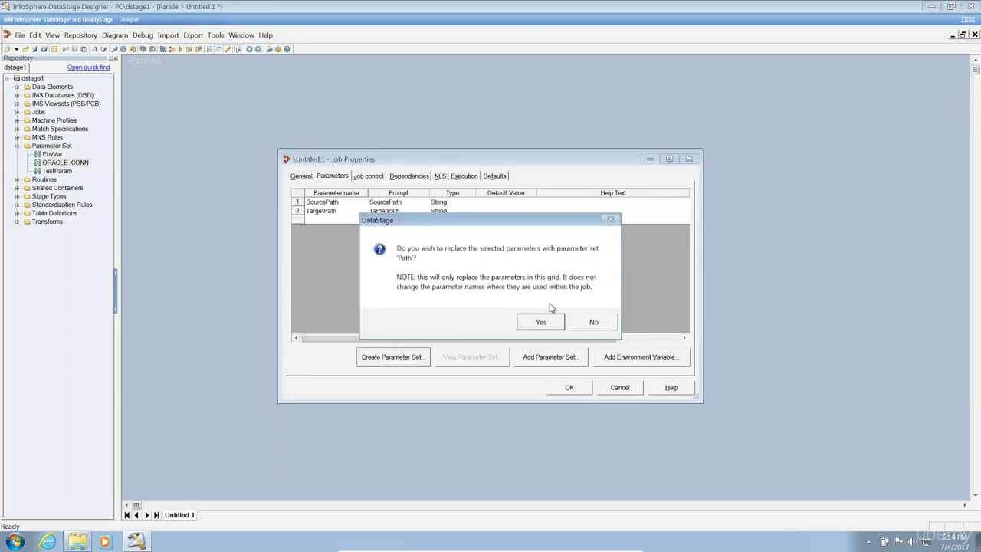
pyautogui.click(587, 323)
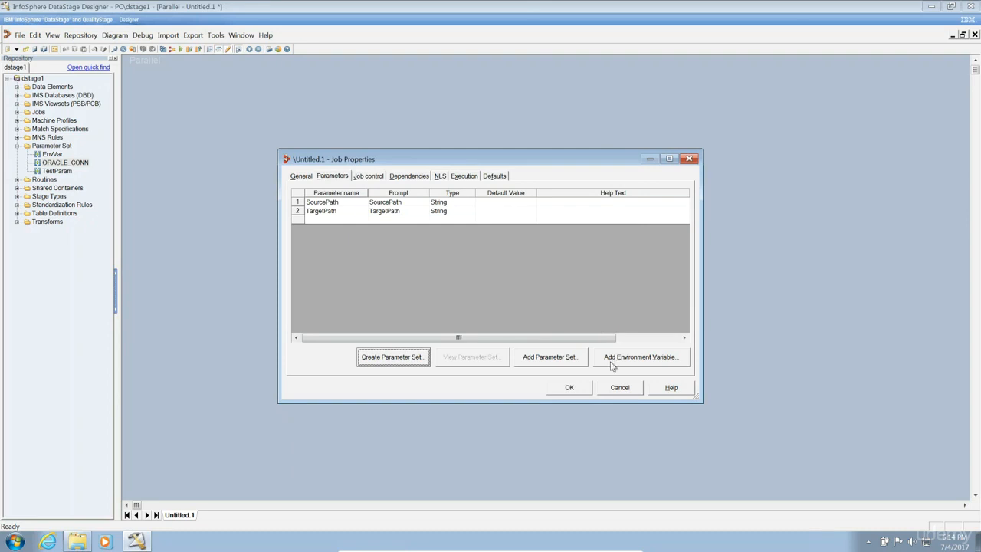
pyautogui.click(610, 391)
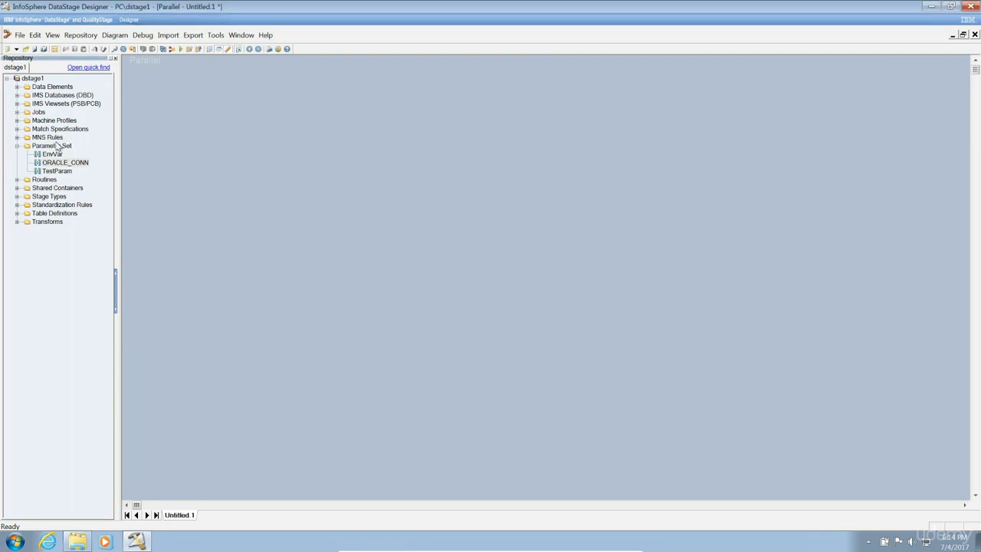
# Refresh the repository tree to show the Path set and reopen the job's Job Properties.
pyautogui.click(35, 35)
pyautogui.moveTo(53, 36)
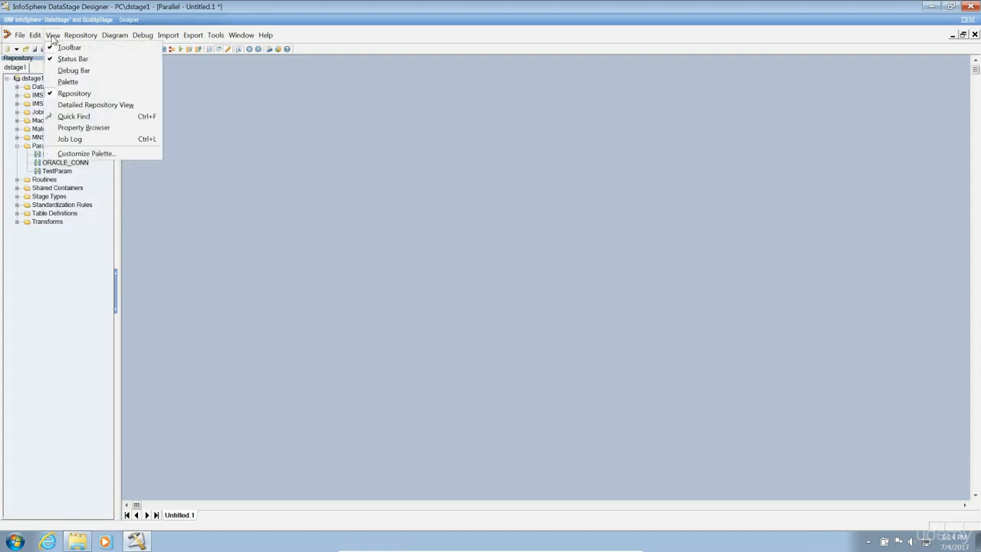
pyautogui.click(55, 34)
pyautogui.click(80, 34)
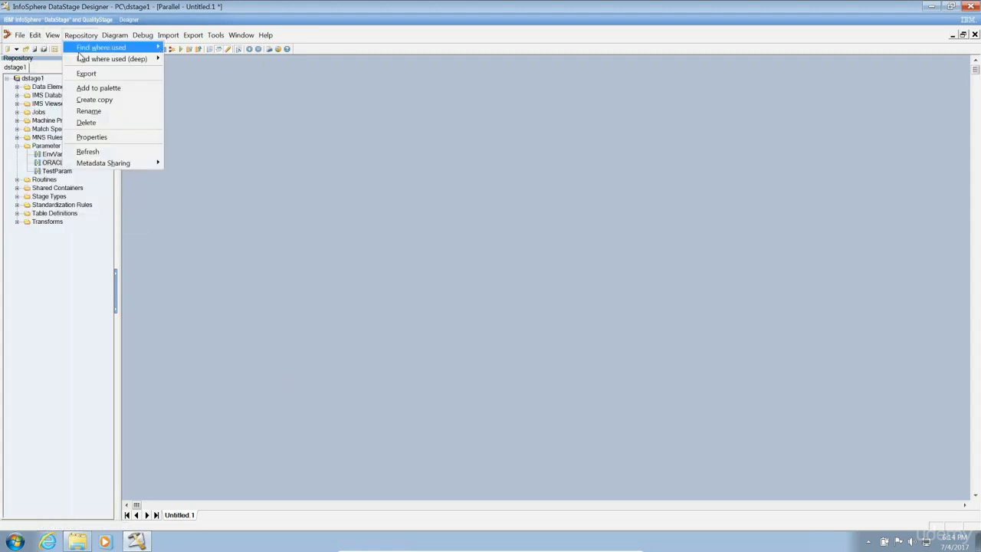
pyautogui.click(90, 152)
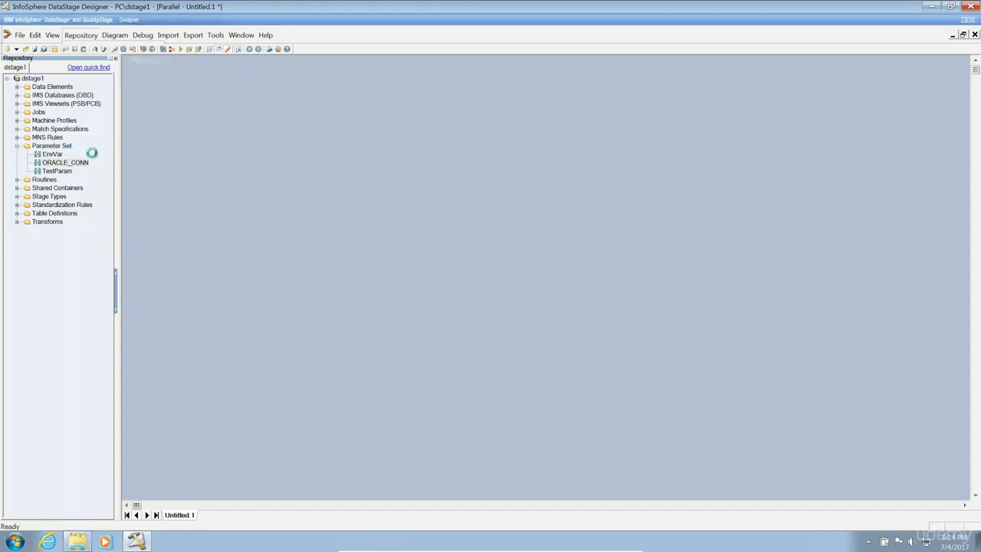
pyautogui.click(51, 49)
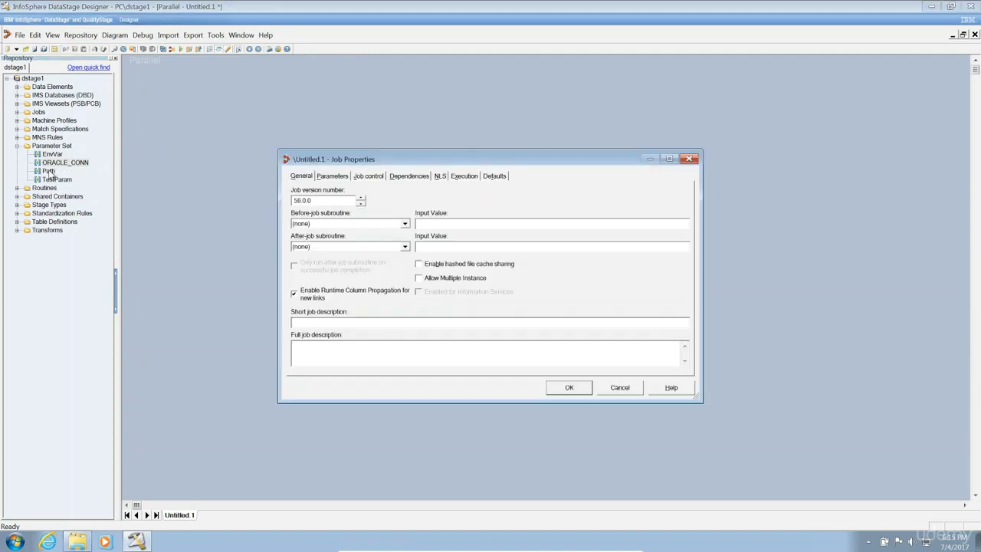
# Delete the Test and Test1 parameters on the Parameters tab, leaving the list empty.
pyautogui.click(334, 181)
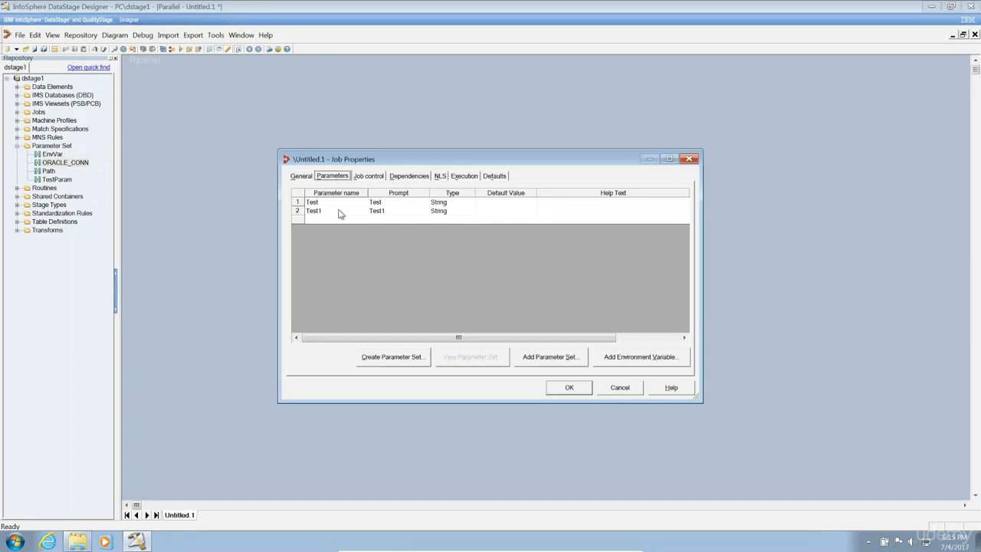
pyautogui.click(335, 203)
pyautogui.press('Delete')
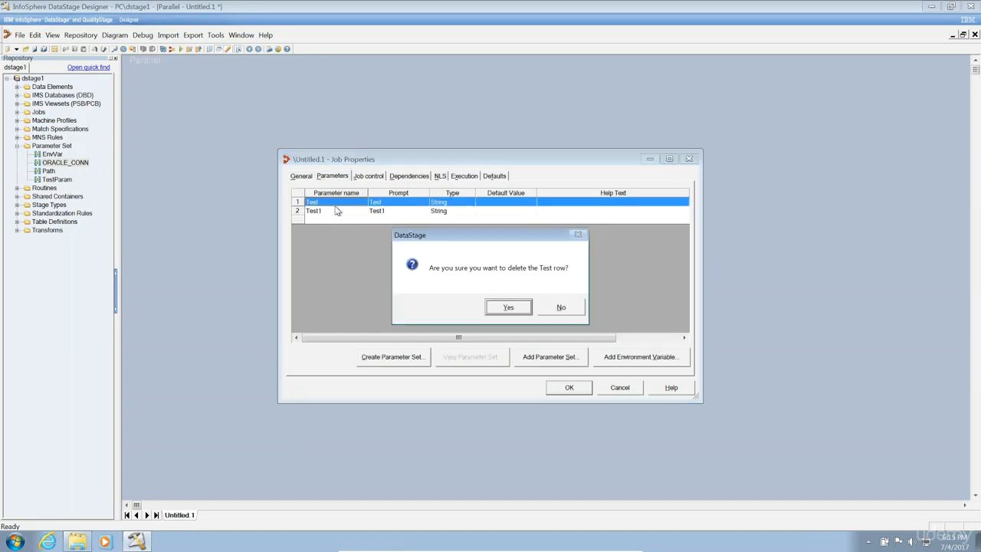
pyautogui.press('Return')
pyautogui.press('Delete')
pyautogui.press('Return')
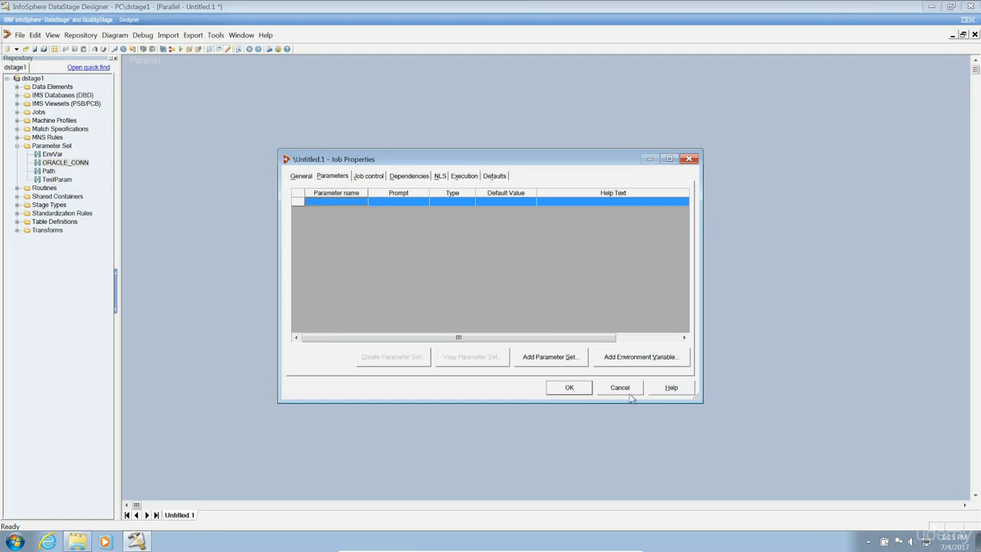
# Close Job Properties and save the job as J_Rowgen_1 in the Jobs folder.
pyautogui.click(580, 388)
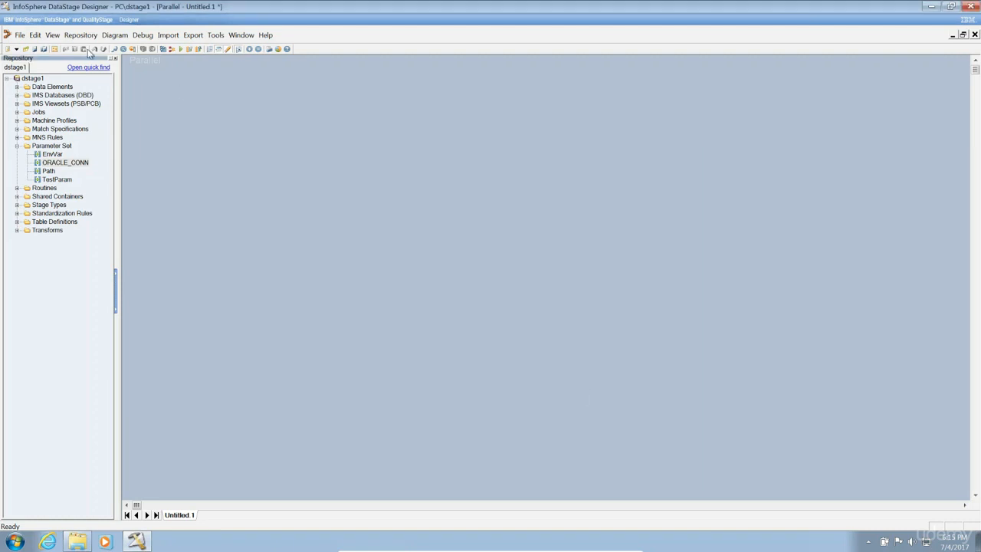
pyautogui.click(20, 35)
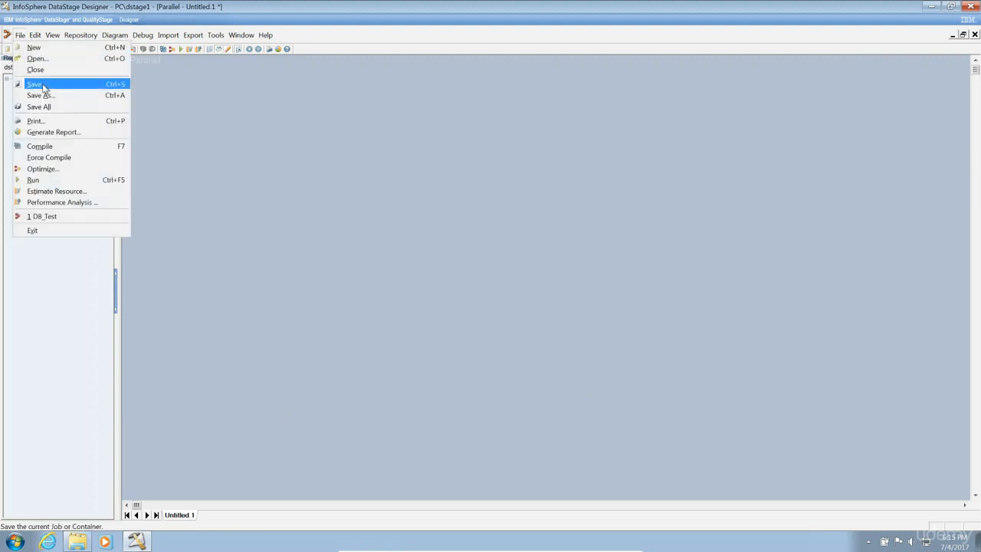
pyautogui.click(43, 95)
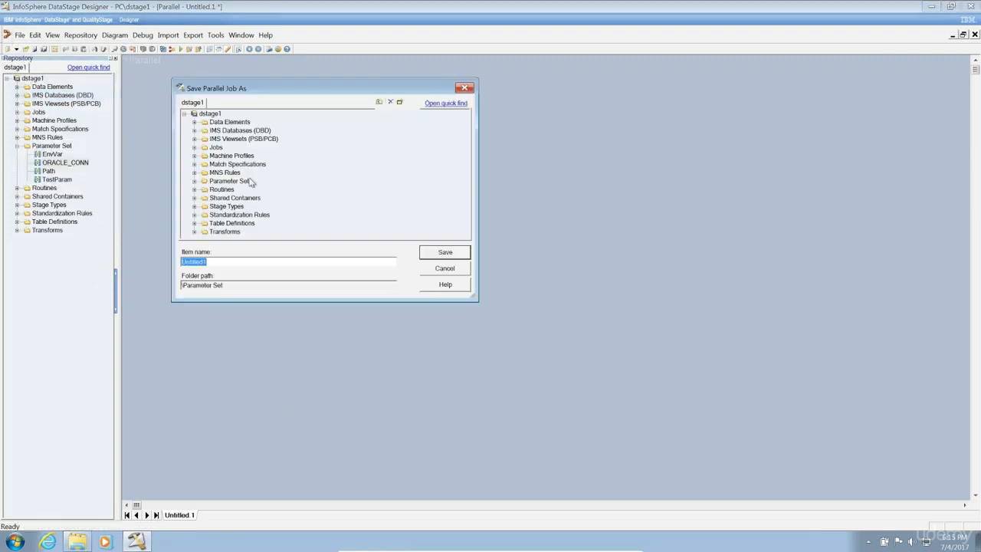
pyautogui.click(216, 147)
pyautogui.doubleClick(239, 261)
pyautogui.write('J_Rowgen_1')
pyautogui.click(437, 255)
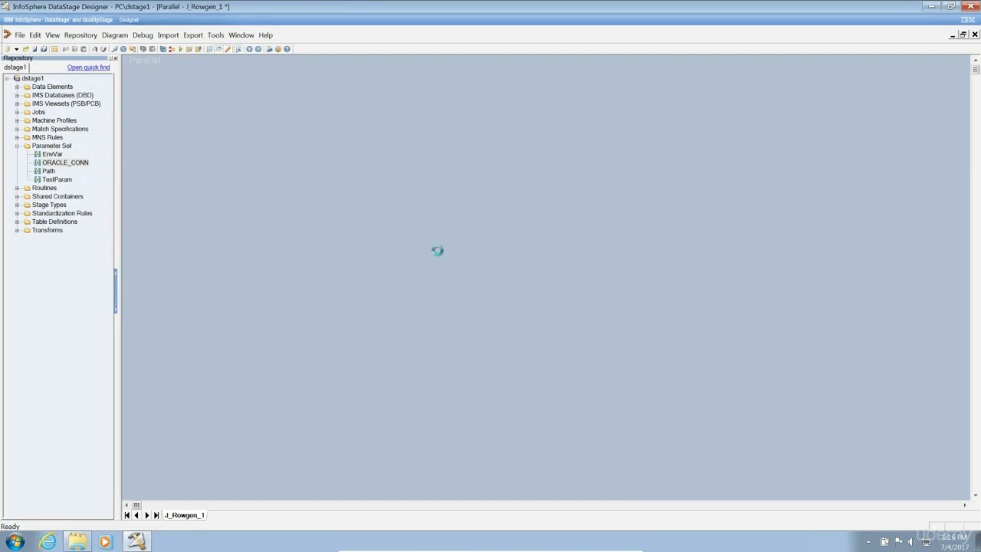
# Collapse Parameter Set, dock the Palette below the Repository, and expand the Development/Debug stages.
pyautogui.click(18, 146)
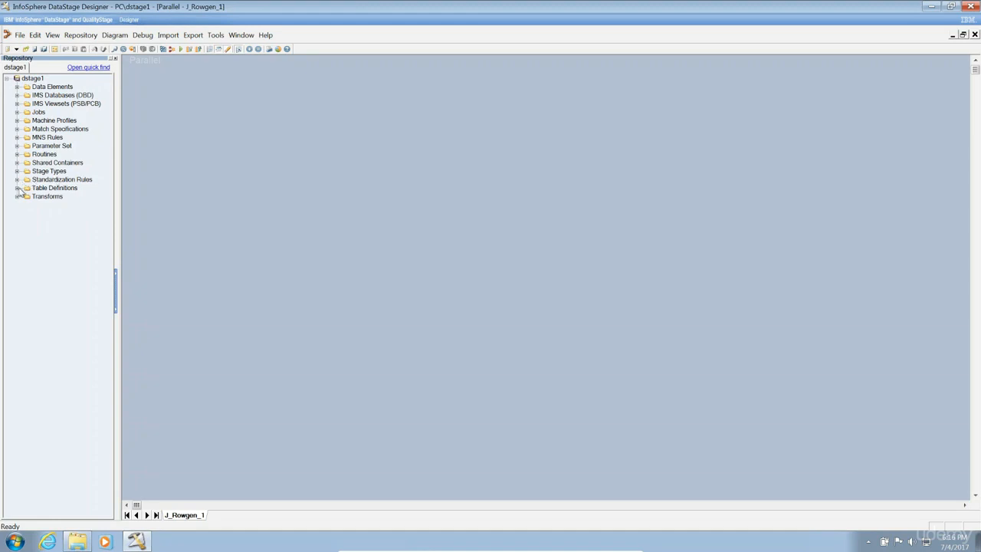
pyautogui.click(51, 35)
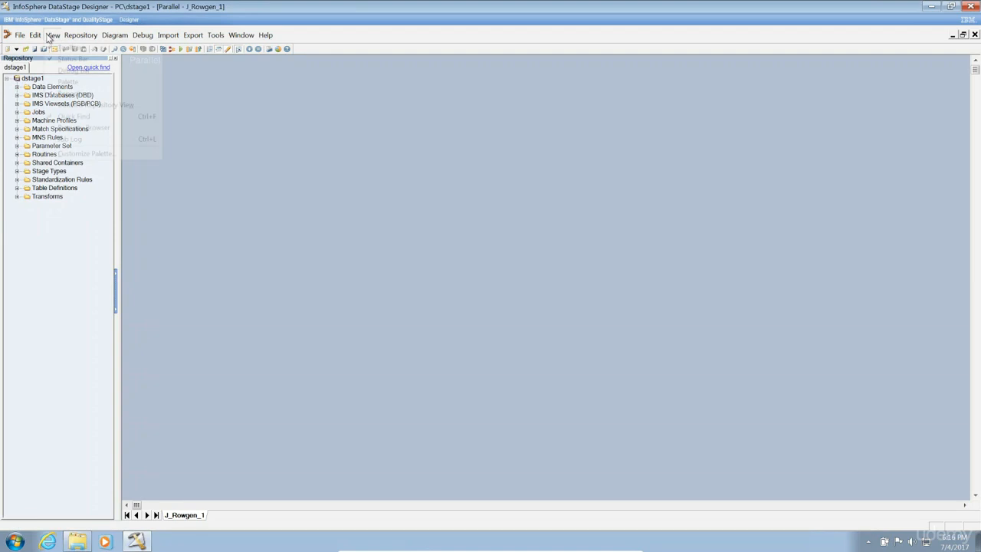
pyautogui.click(85, 82)
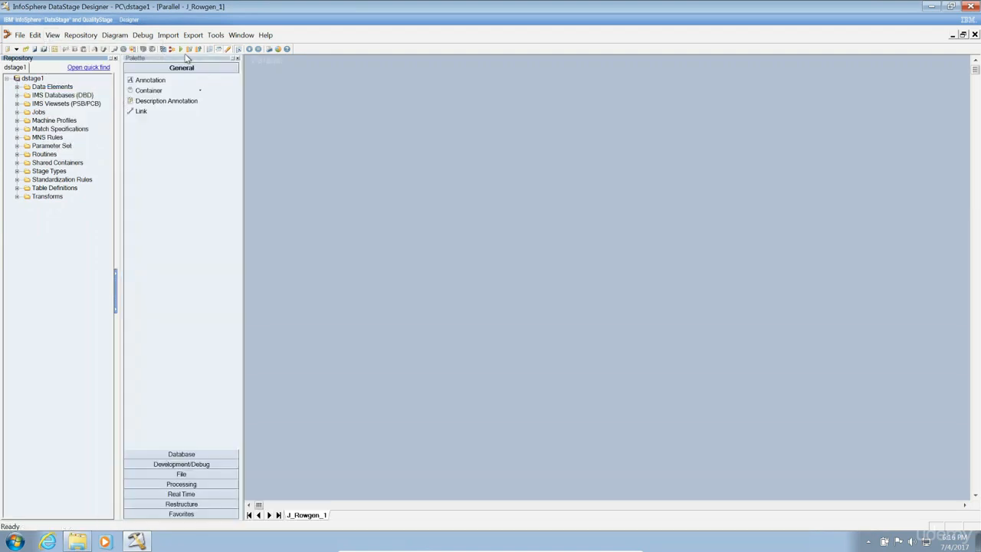
pyautogui.moveTo(184, 59); pyautogui.dragTo(178, 249)
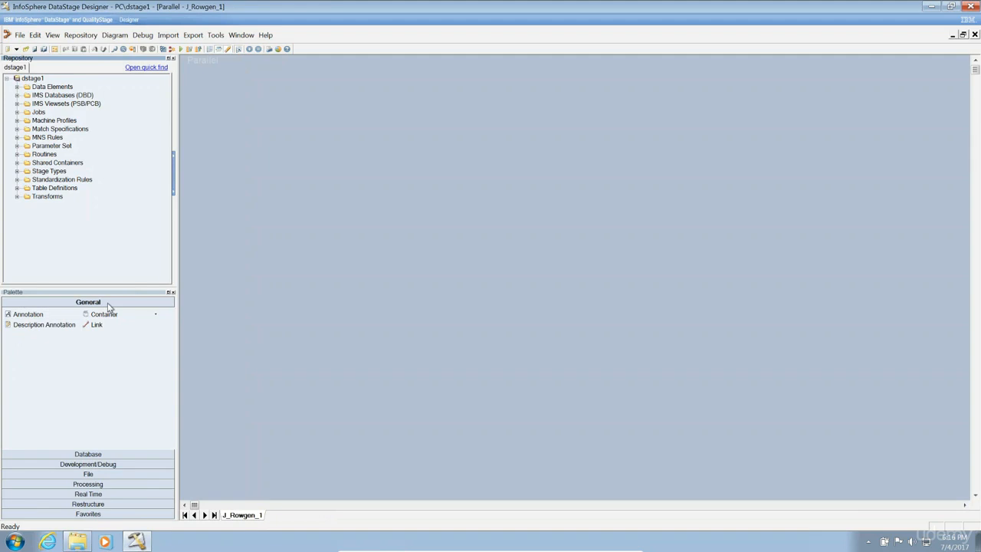
pyautogui.click(89, 455)
pyautogui.click(96, 465)
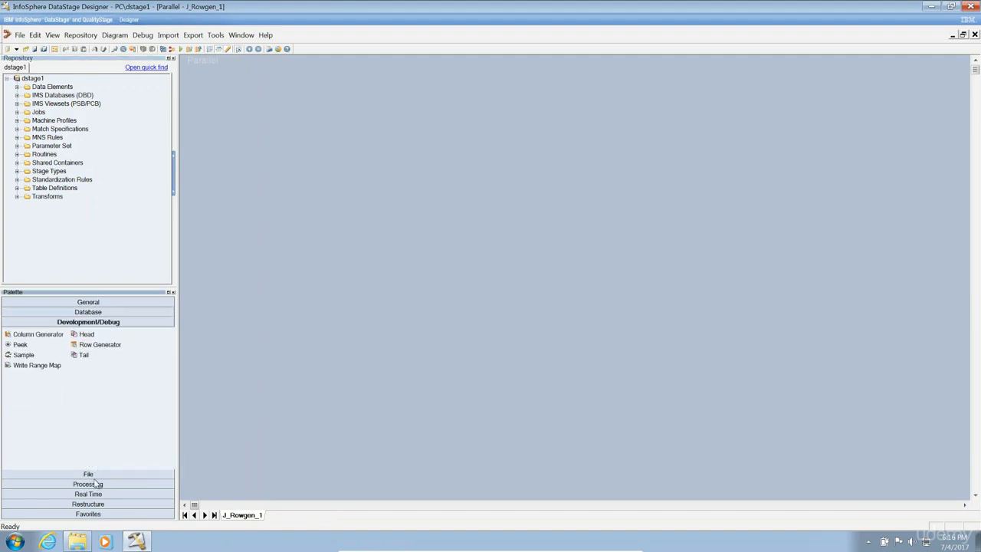
pyautogui.click(96, 475)
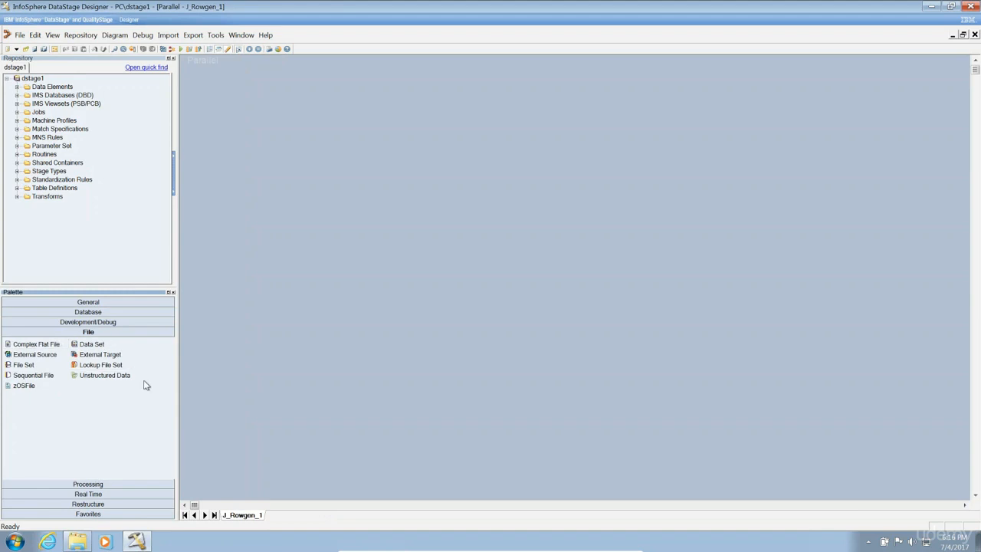
pyautogui.click(101, 325)
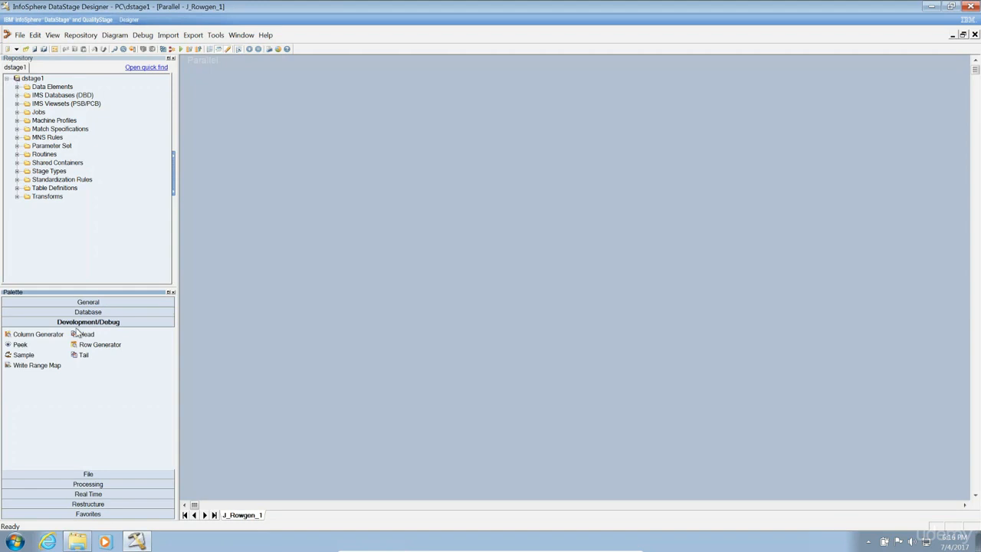
# Place Row Generator and Peek stages, link them with DSLink2, and level the link.
pyautogui.moveTo(98, 344); pyautogui.dragTo(296, 198)
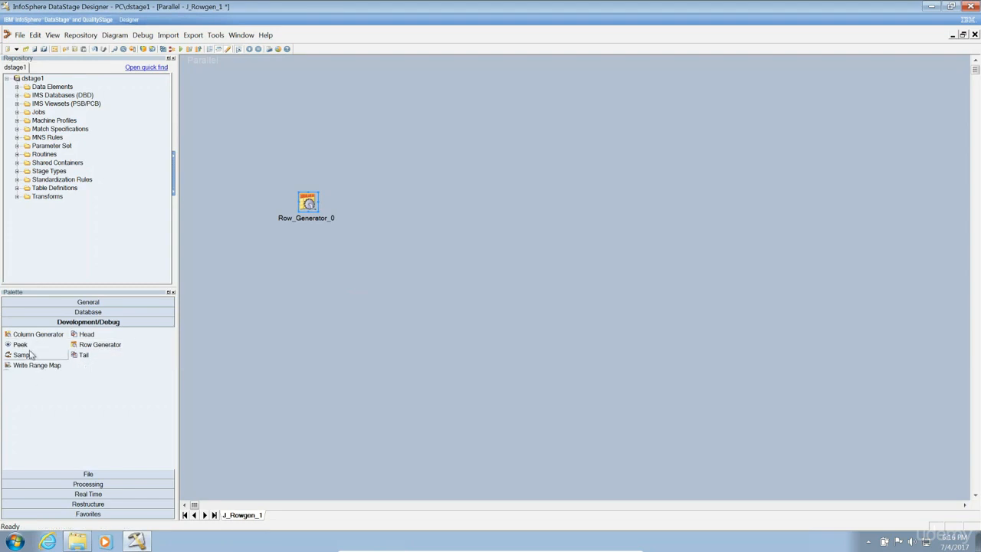
pyautogui.moveTo(20, 345); pyautogui.dragTo(509, 203)
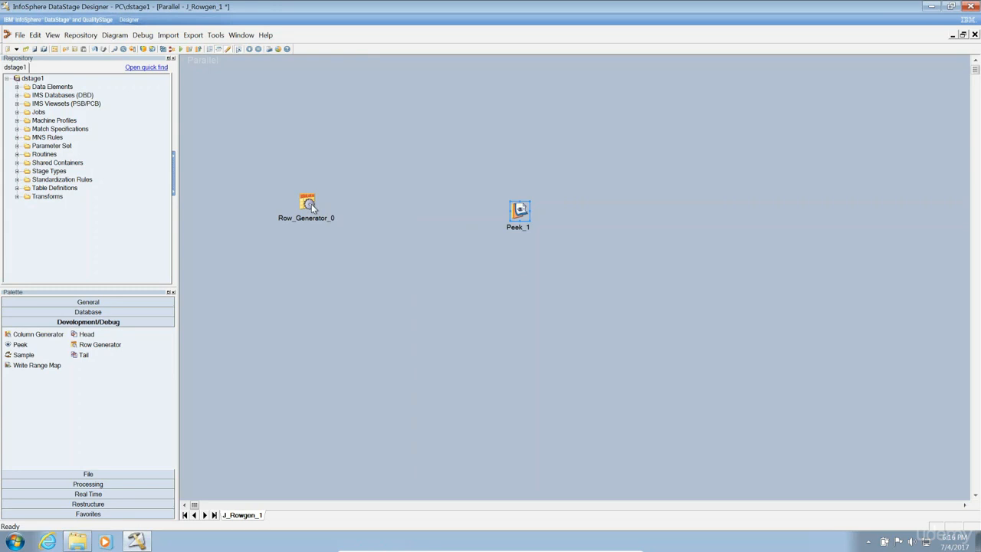
pyautogui.moveTo(312, 207); pyautogui.dragTo(515, 210)
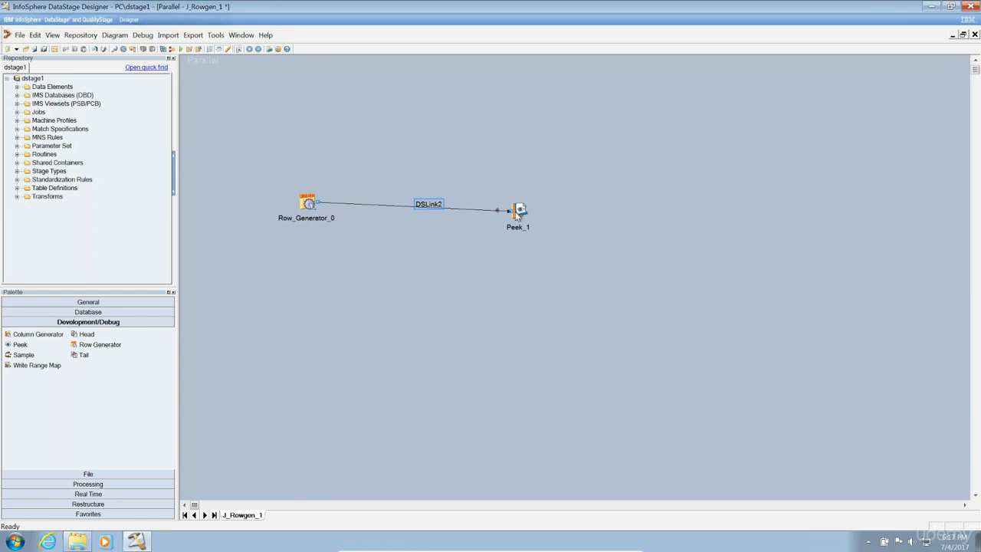
pyautogui.click(307, 204)
pyautogui.moveTo(307, 207); pyautogui.dragTo(307, 215)
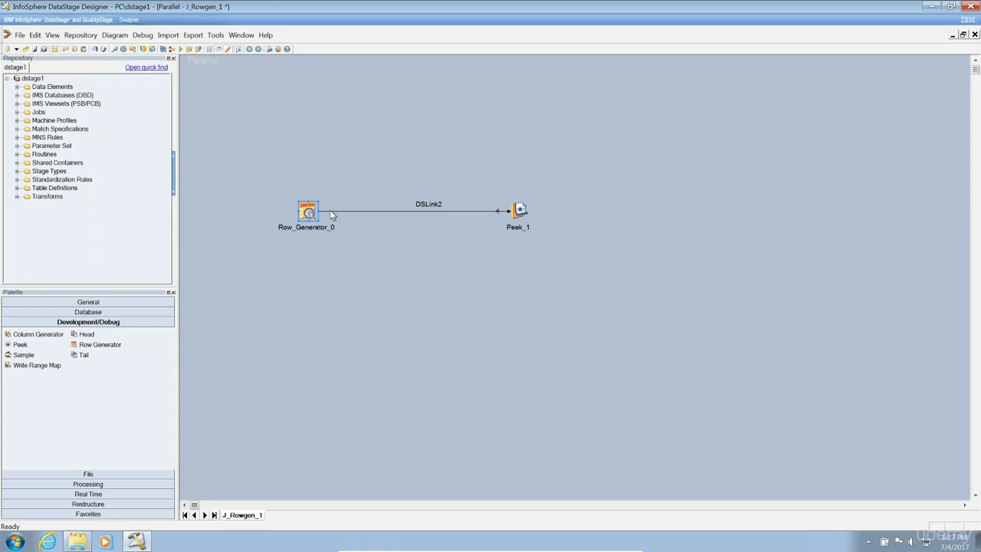
# Open Row_Generator_0's editor, check Number Of Records is 10, and maximize the Columns tab.
pyautogui.click(304, 209)
pyautogui.click(304, 210)
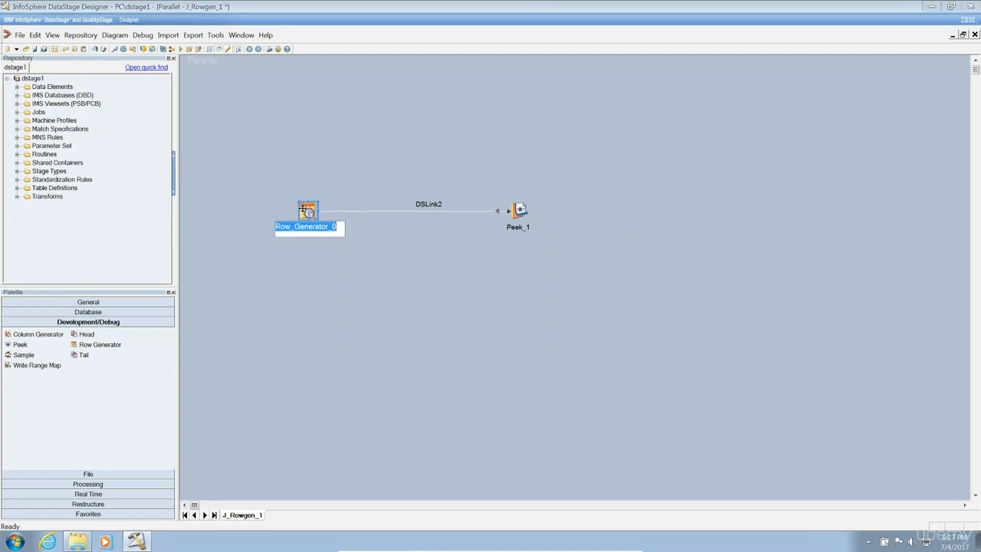
pyautogui.doubleClick(305, 208)
pyautogui.click(407, 222)
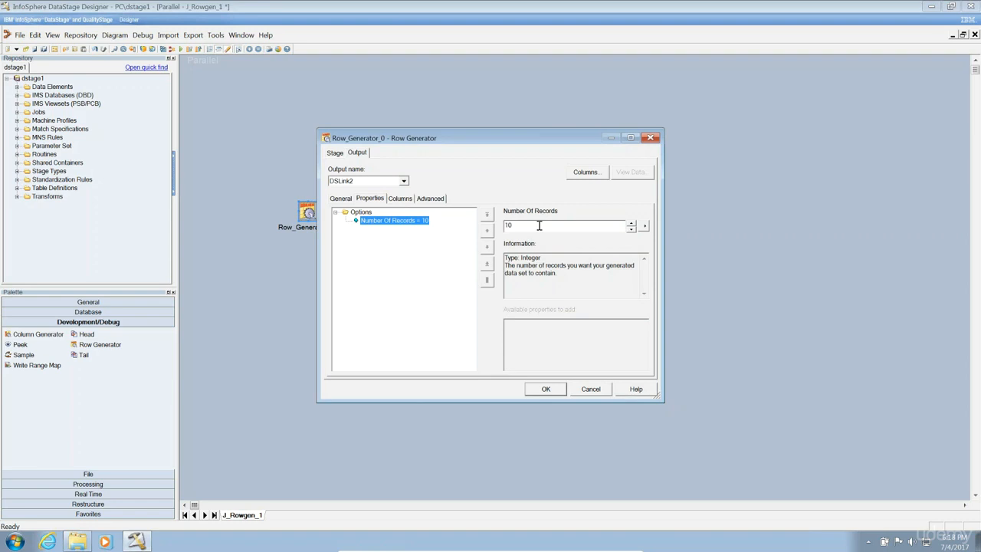
pyautogui.click(400, 200)
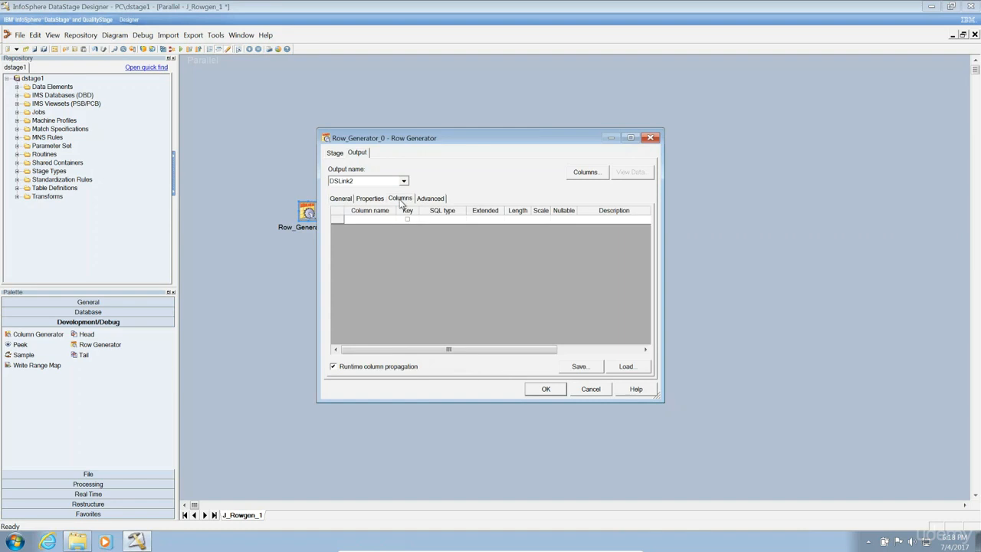
pyautogui.click(630, 137)
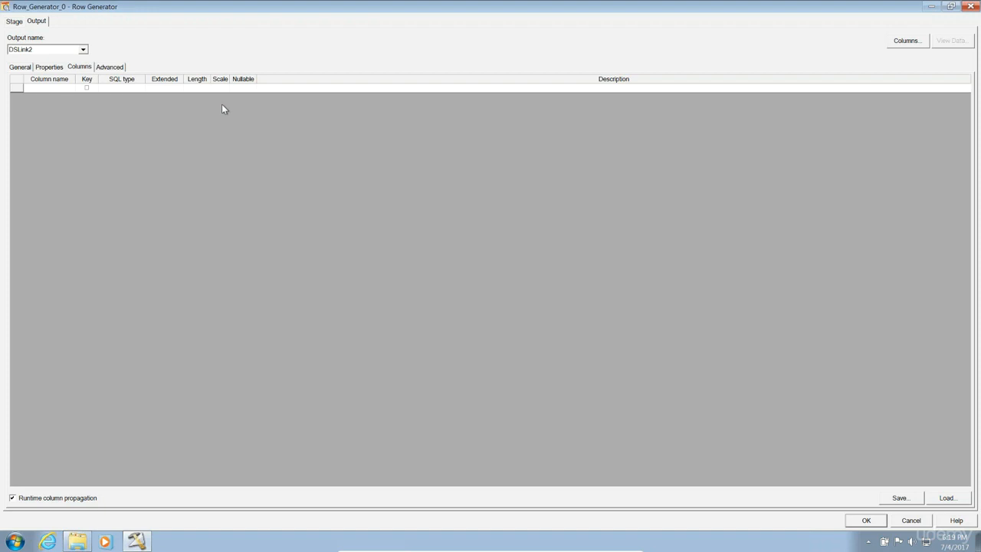
# Enter columns AccountNumber, AccountName, Amount and Address, and set AccountNumber's SQL type to Integer.
pyautogui.click(33, 90)
pyautogui.click(33, 88)
pyautogui.write('AccountNumber')
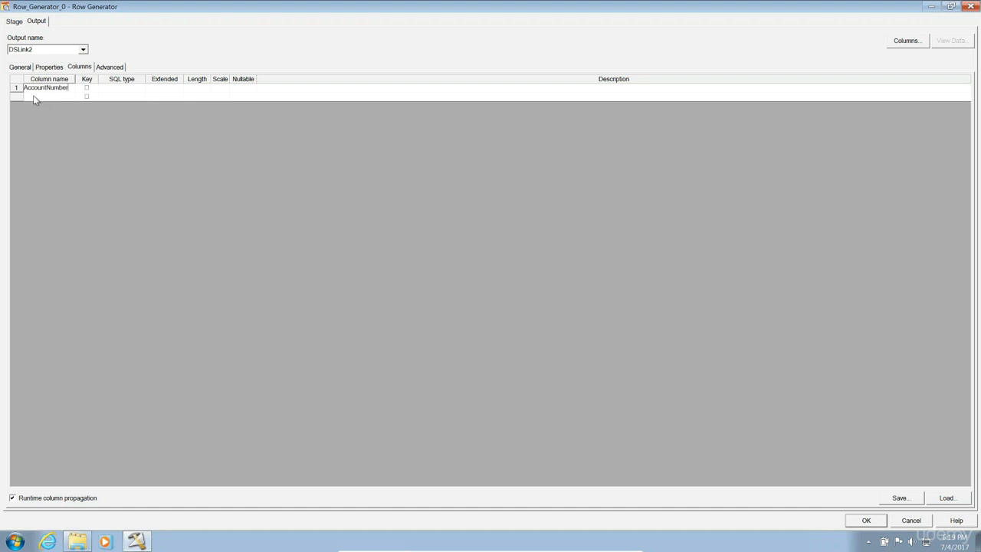
pyautogui.click(33, 95)
pyautogui.write('AccountName')
pyautogui.click(40, 108)
pyautogui.write('Amount')
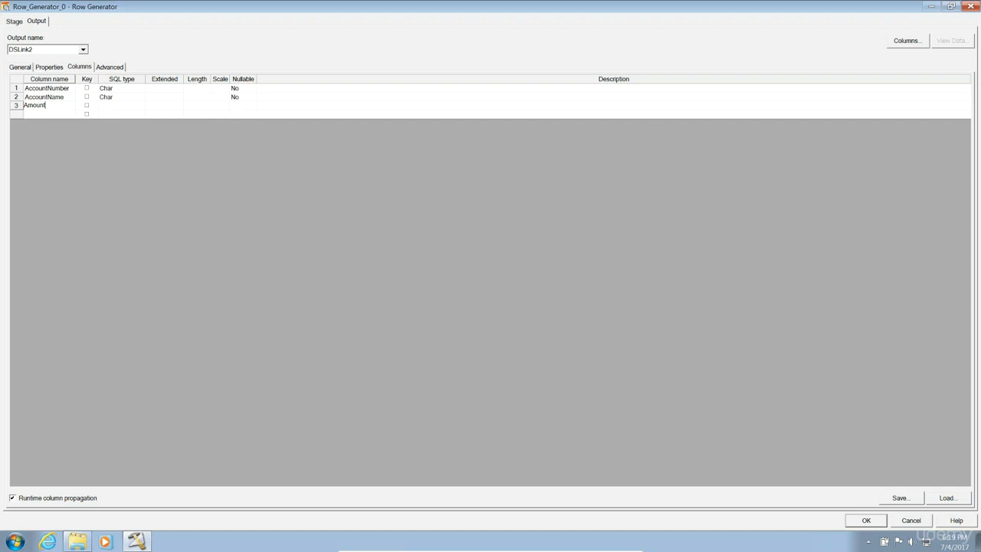
pyautogui.click(46, 115)
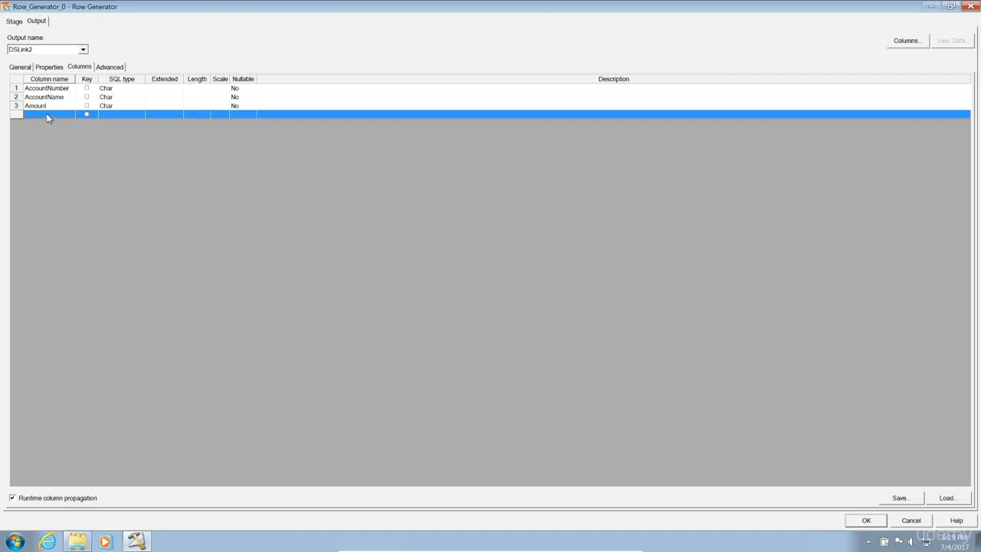
pyautogui.click(46, 115)
pyautogui.write('A')
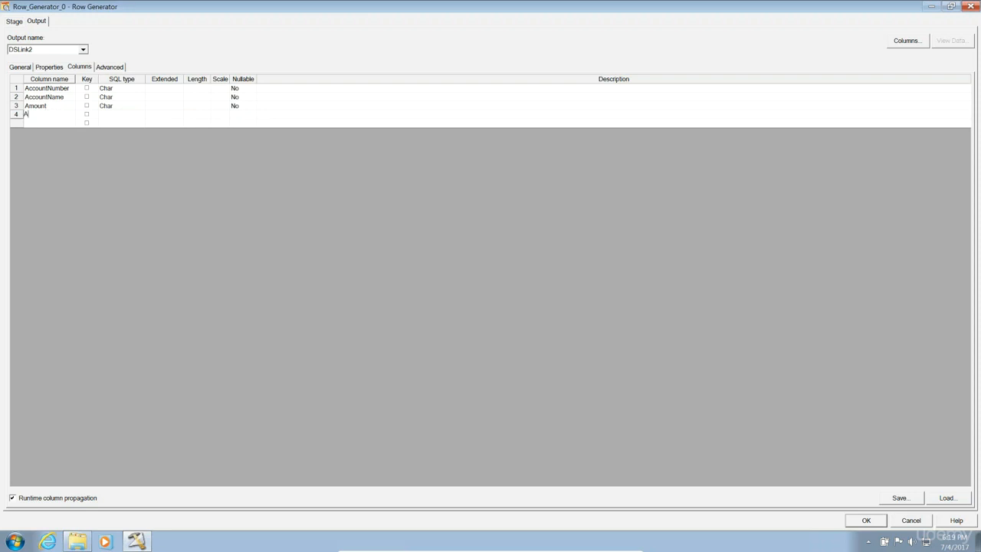
pyautogui.write('ddress')
pyautogui.click(119, 117)
pyautogui.click(117, 90)
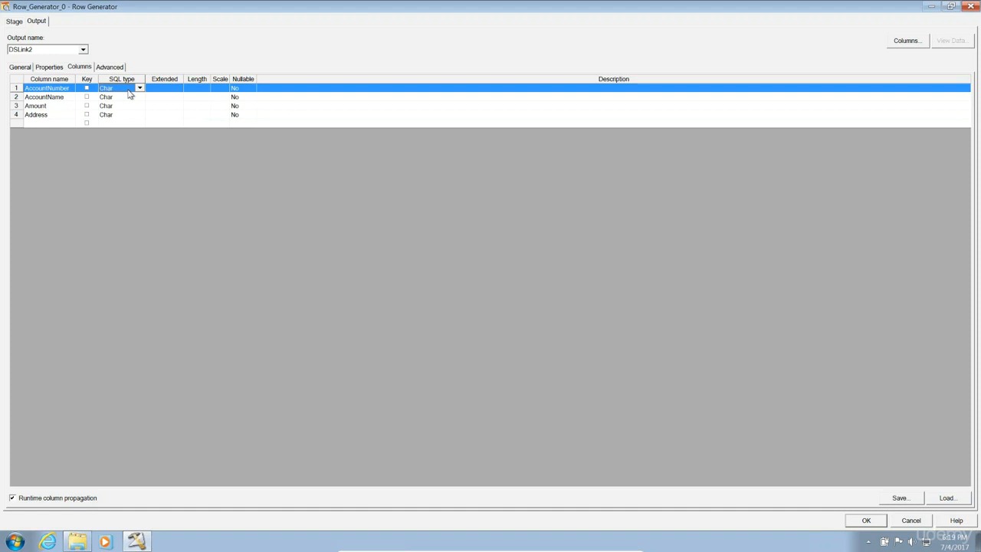
pyautogui.press('i')
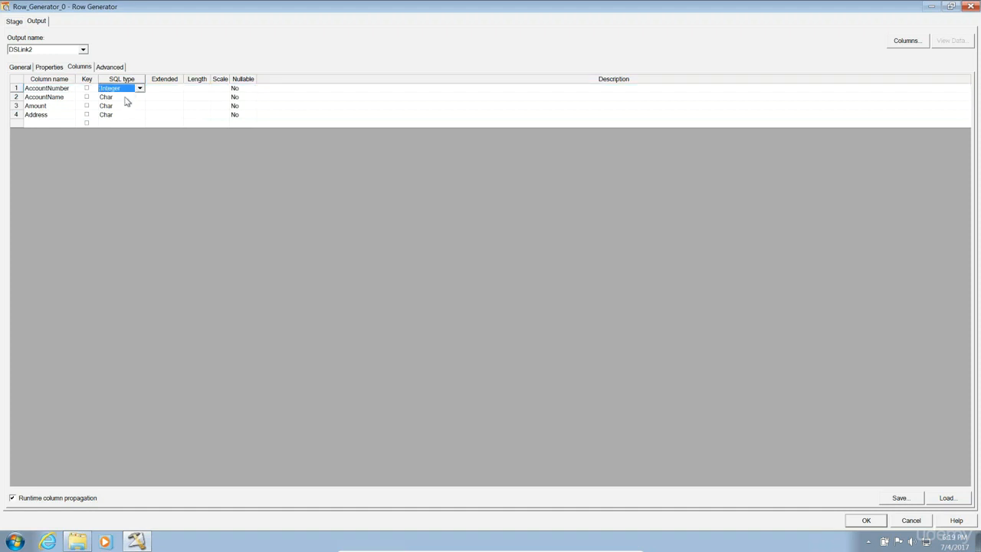
# Set SQL types to VarChar for AccountName, Integer for Amount and VarChar for Address.
pyautogui.click(124, 98)
pyautogui.press('v')
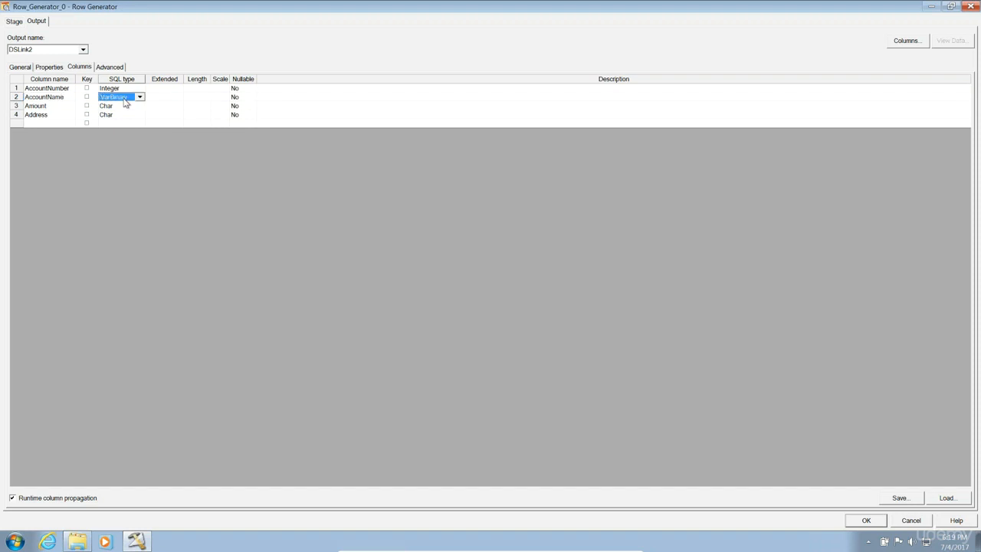
pyautogui.press('v')
pyautogui.click(123, 108)
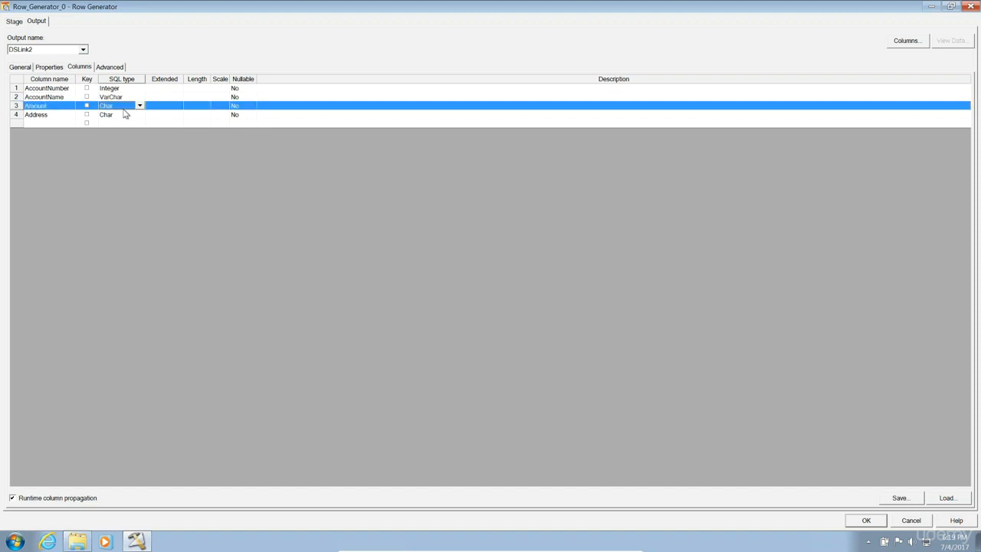
pyautogui.press('i')
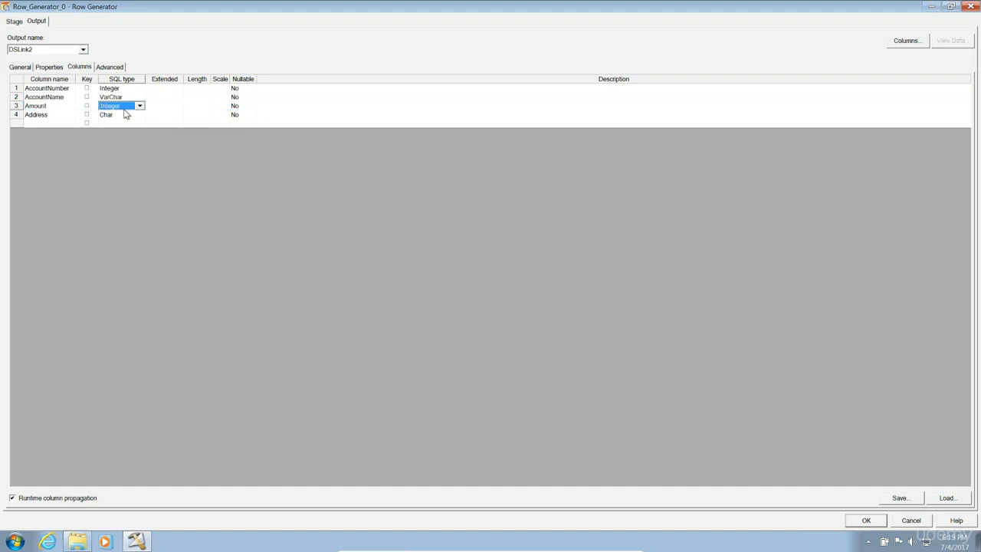
pyautogui.click(122, 117)
pyautogui.press('v')
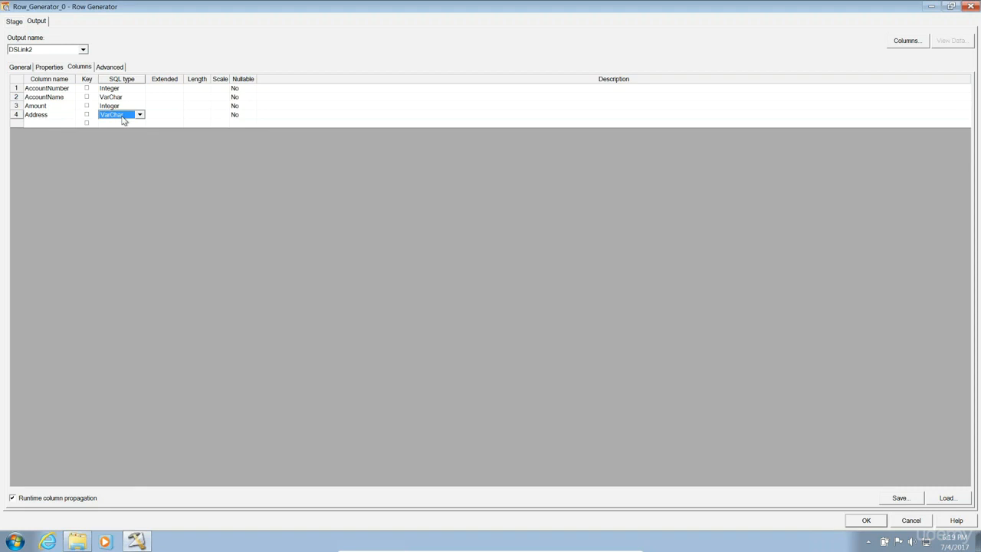
pyautogui.click(196, 83)
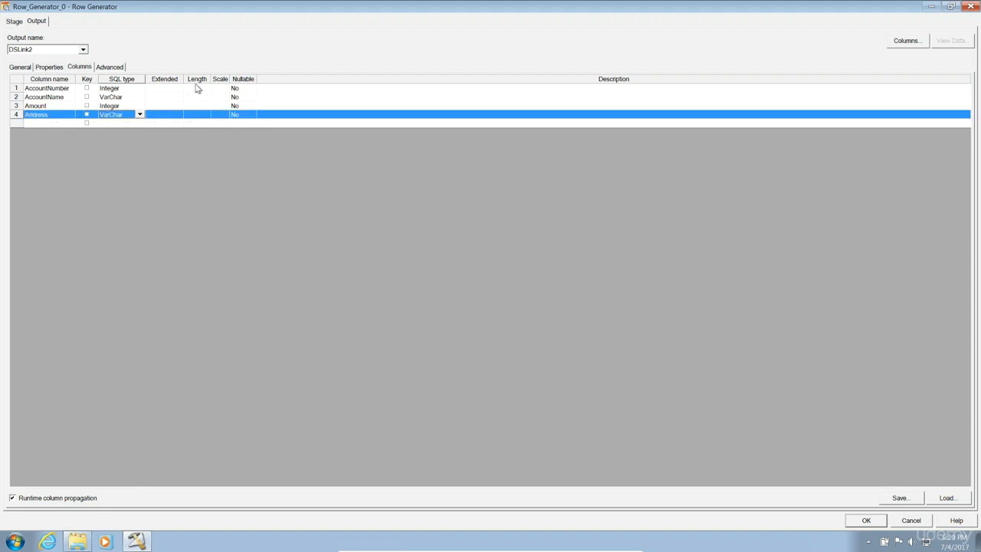
# Enter column lengths 20, 50, 10 and 50, and turn off runtime column propagation.
pyautogui.click(197, 89)
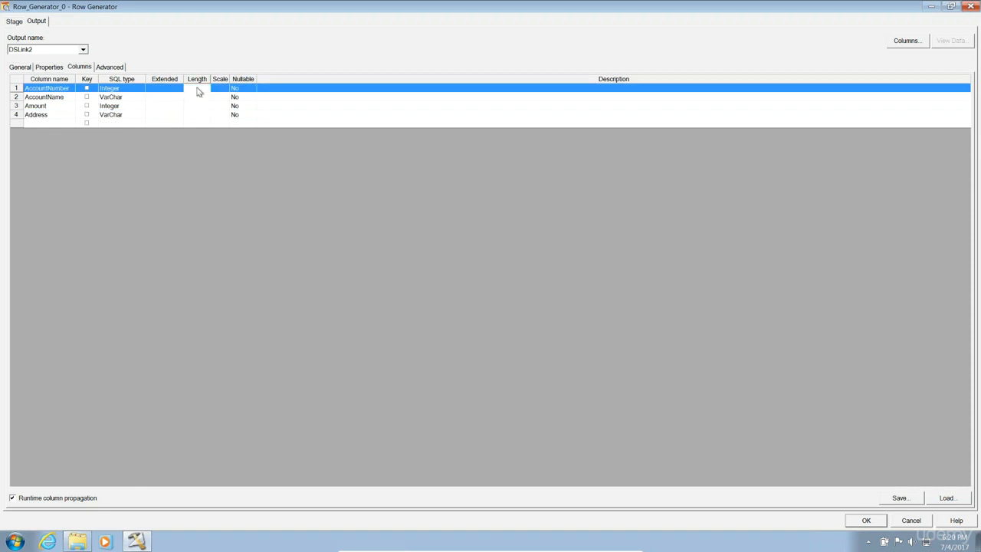
pyautogui.click(197, 89)
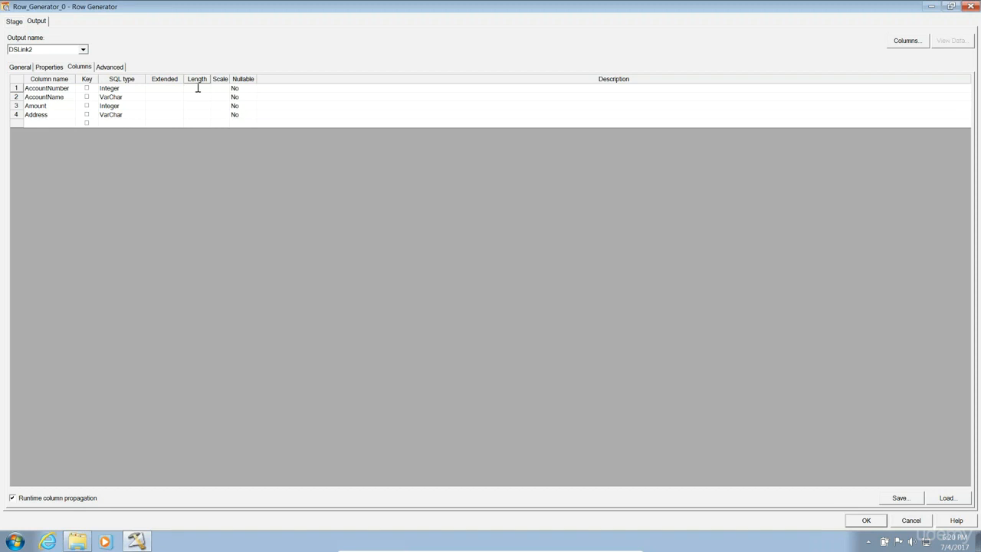
pyautogui.write('20')
pyautogui.click(198, 97)
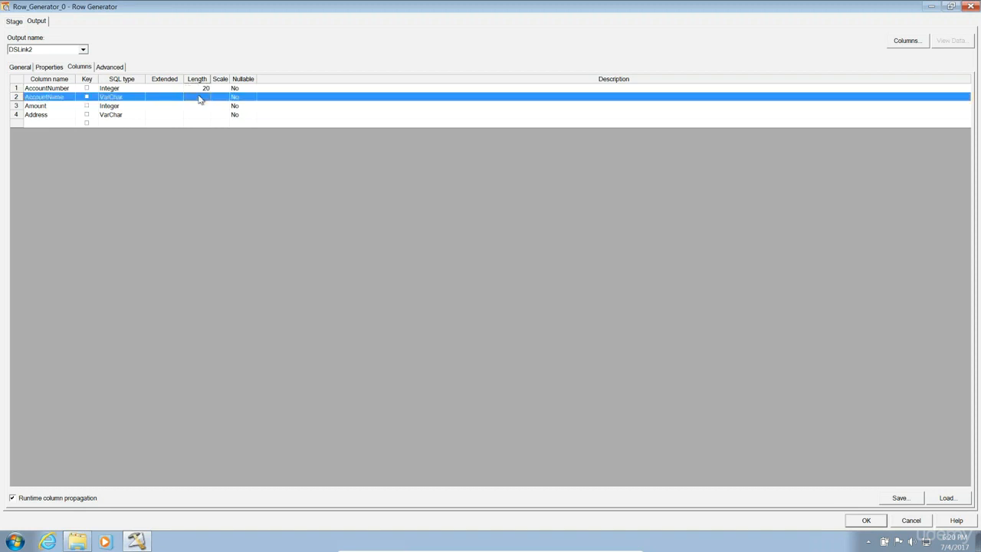
pyautogui.click(199, 96)
pyautogui.write('50')
pyautogui.click(199, 106)
pyautogui.click(199, 105)
pyautogui.write('10')
pyautogui.click(202, 115)
pyautogui.click(202, 114)
pyautogui.write('50')
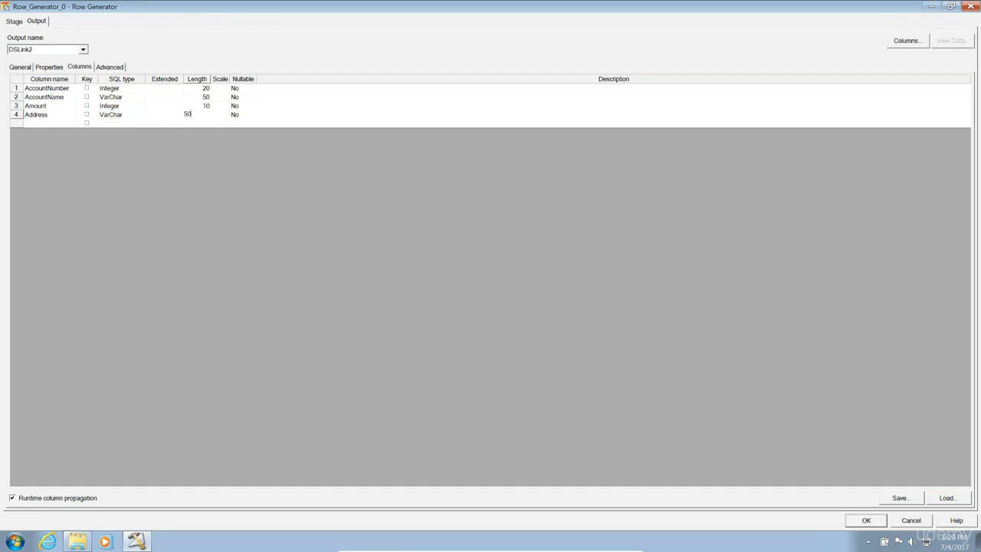
pyautogui.click(275, 124)
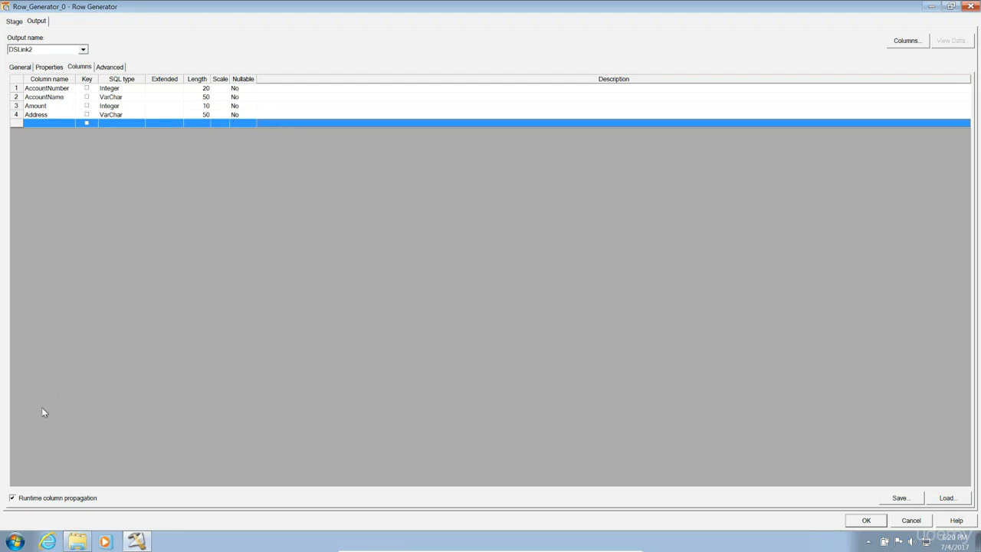
pyautogui.click(13, 498)
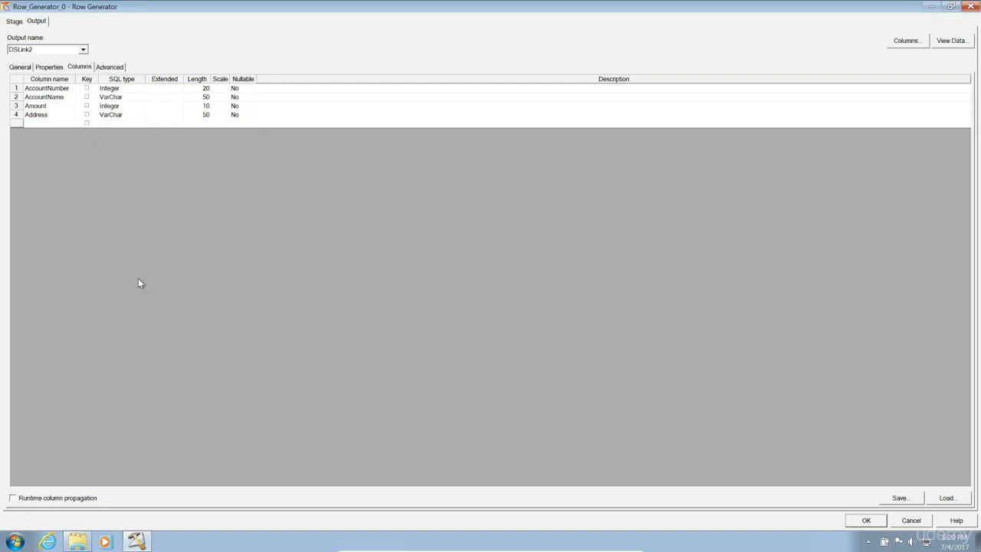
# Give AccountNumber a random generator with Limit 999999999 and apply it.
pyautogui.click(16, 89)
pyautogui.doubleClick(16, 89)
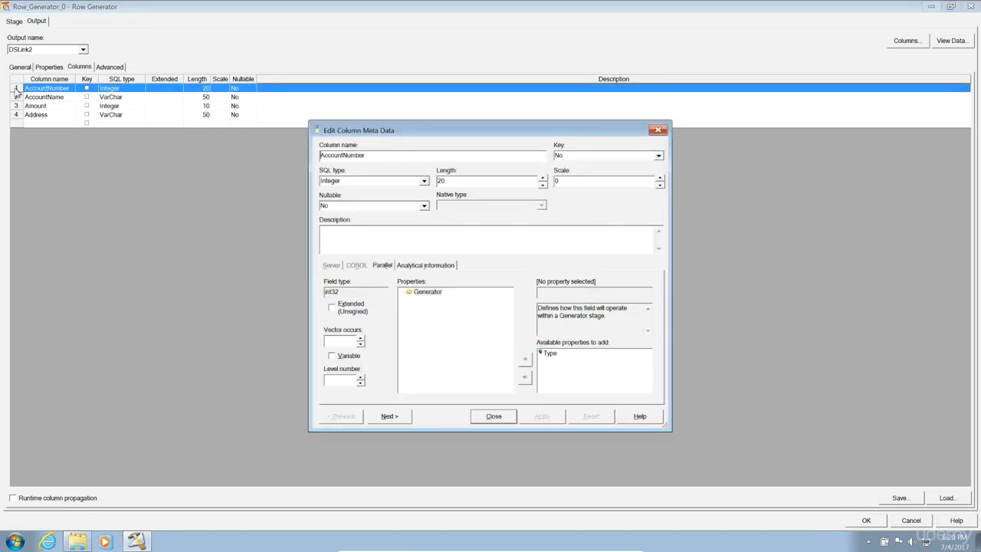
pyautogui.click(430, 295)
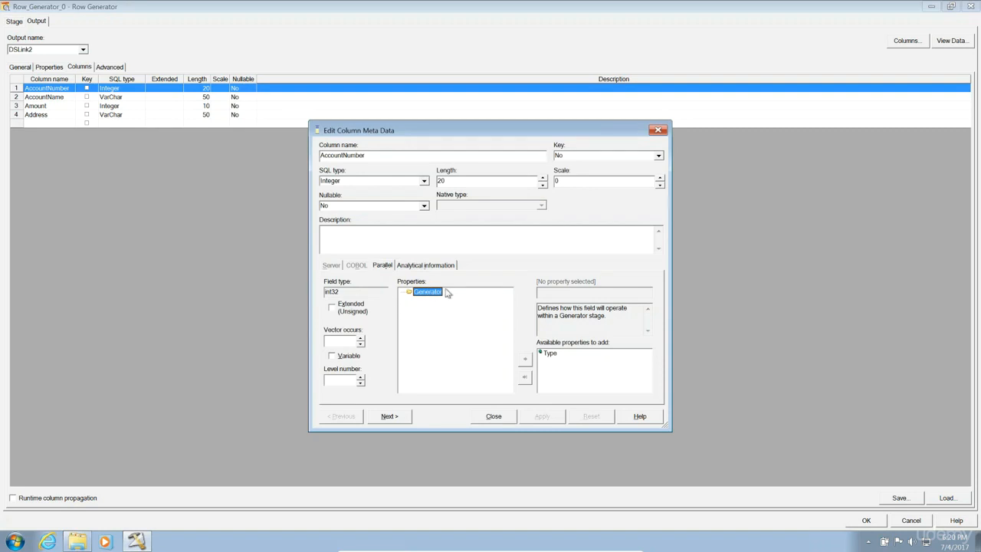
pyautogui.click(551, 355)
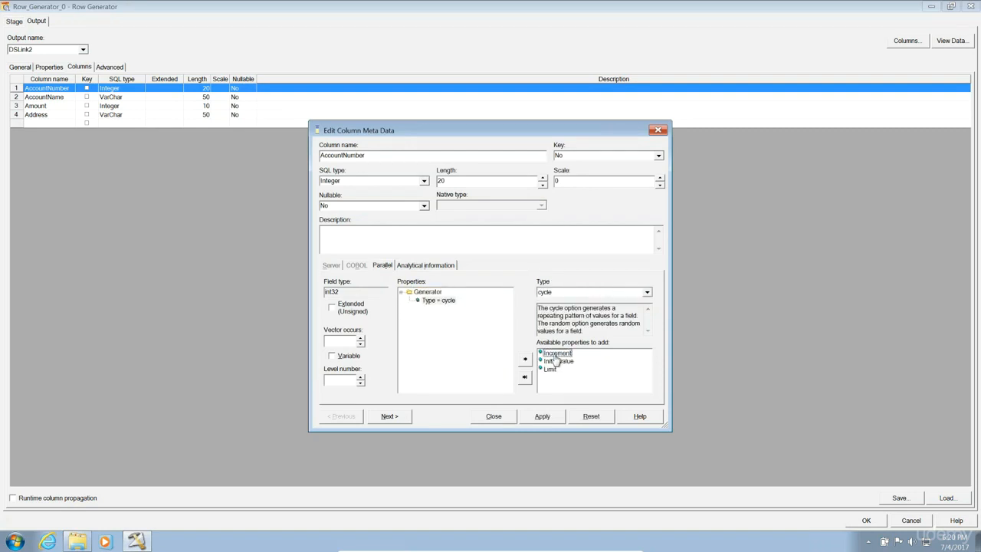
pyautogui.click(646, 294)
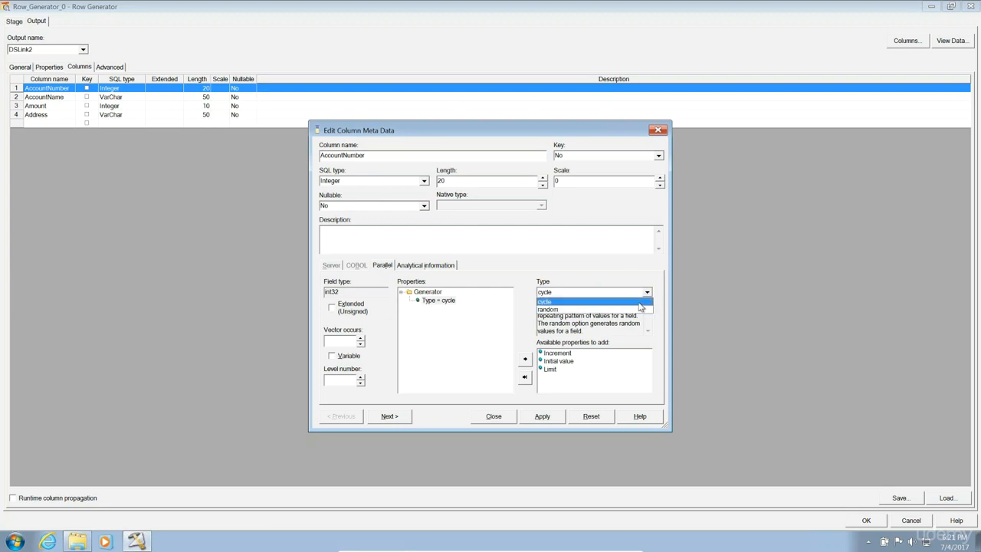
pyautogui.click(640, 304)
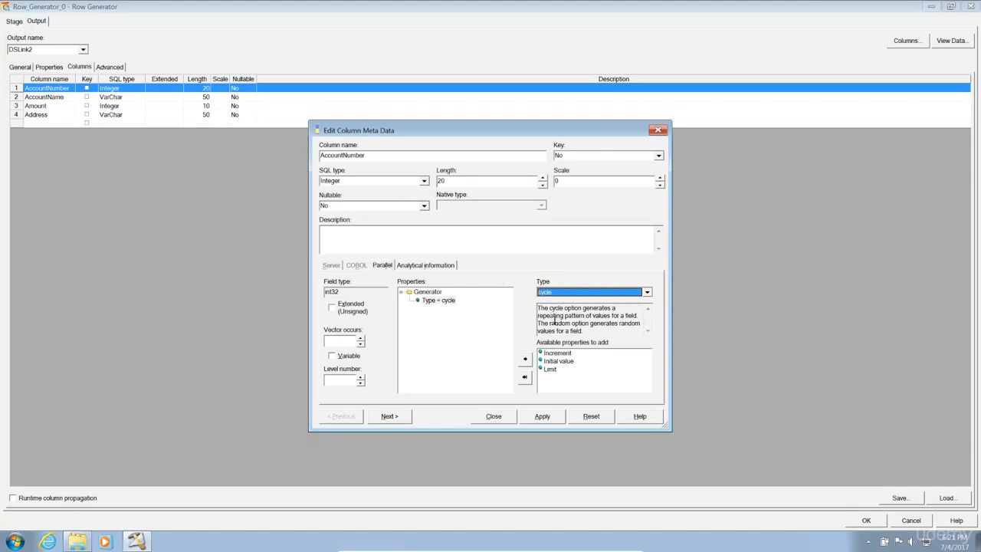
pyautogui.click(603, 294)
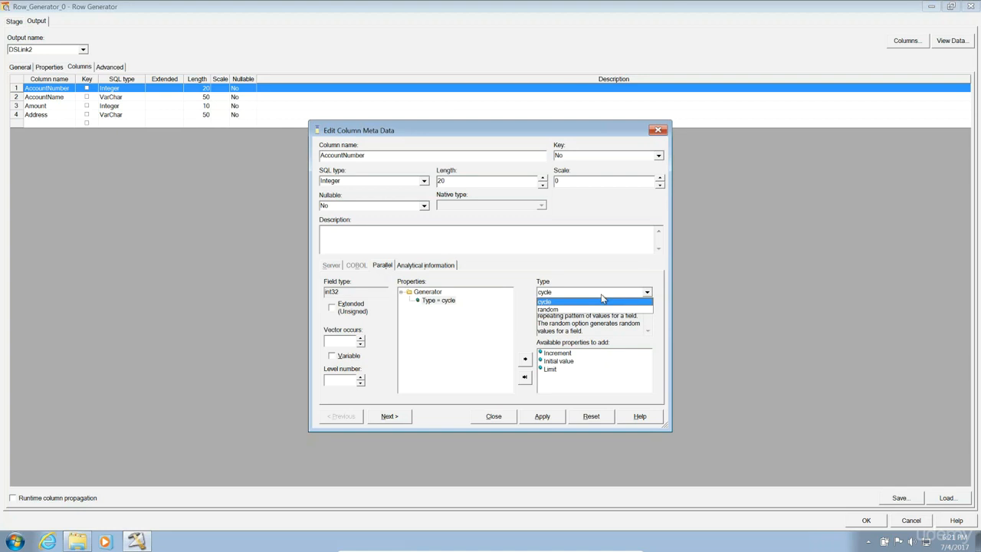
pyautogui.click(589, 309)
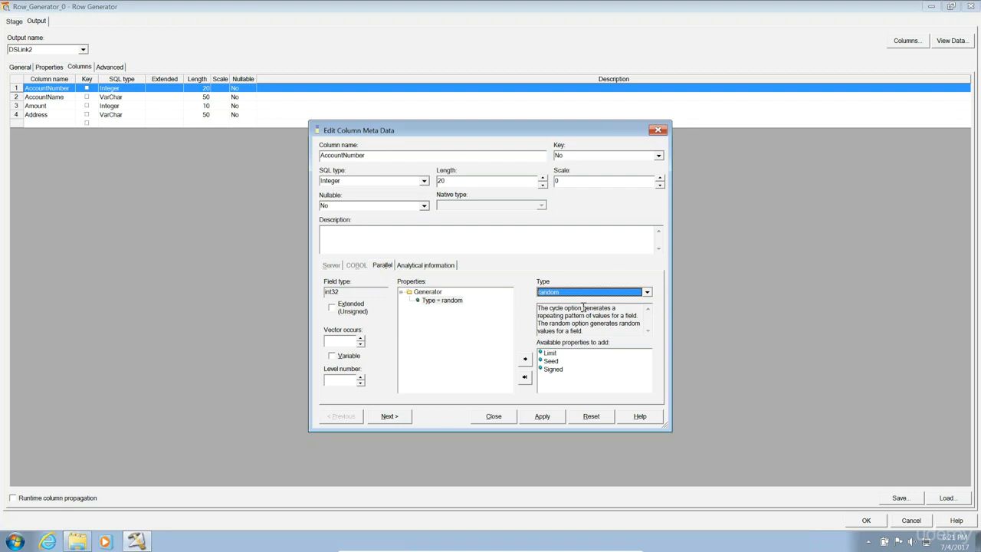
pyautogui.doubleClick(552, 356)
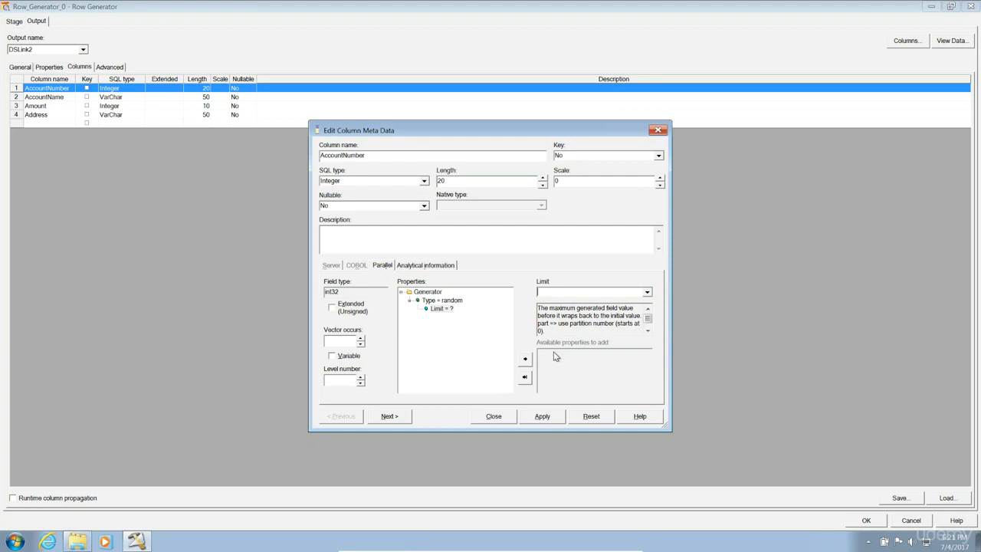
pyautogui.write('999999999')
pyautogui.click(539, 416)
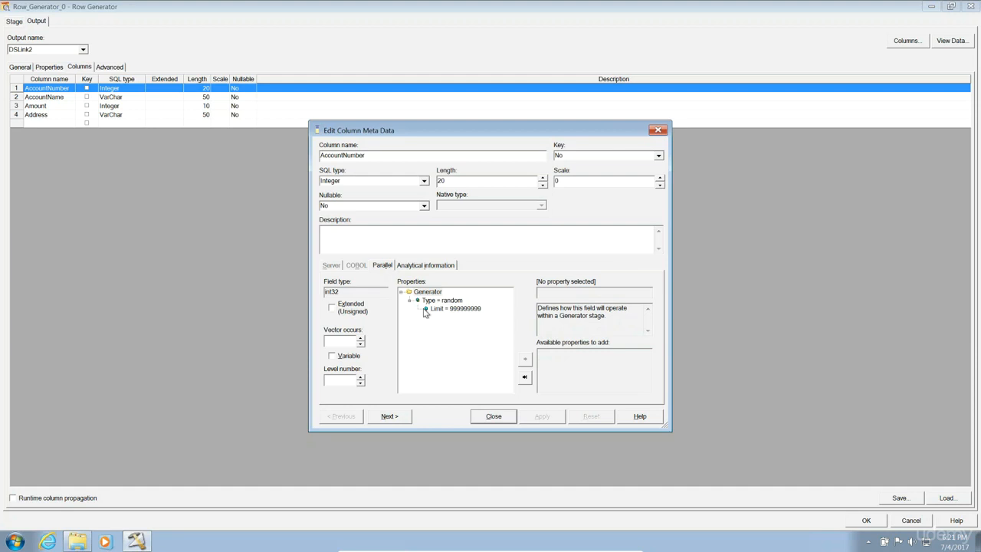
pyautogui.click(452, 300)
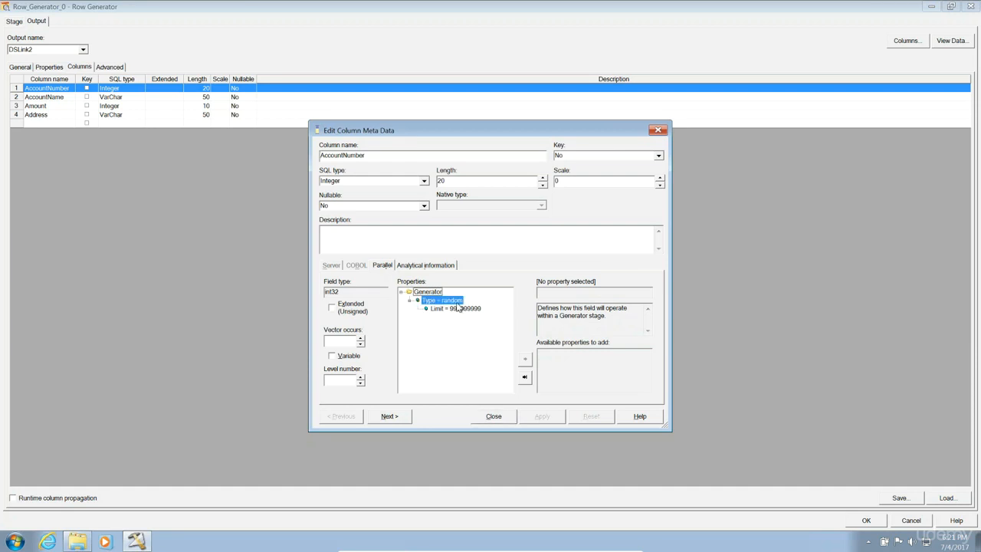
pyautogui.click(460, 310)
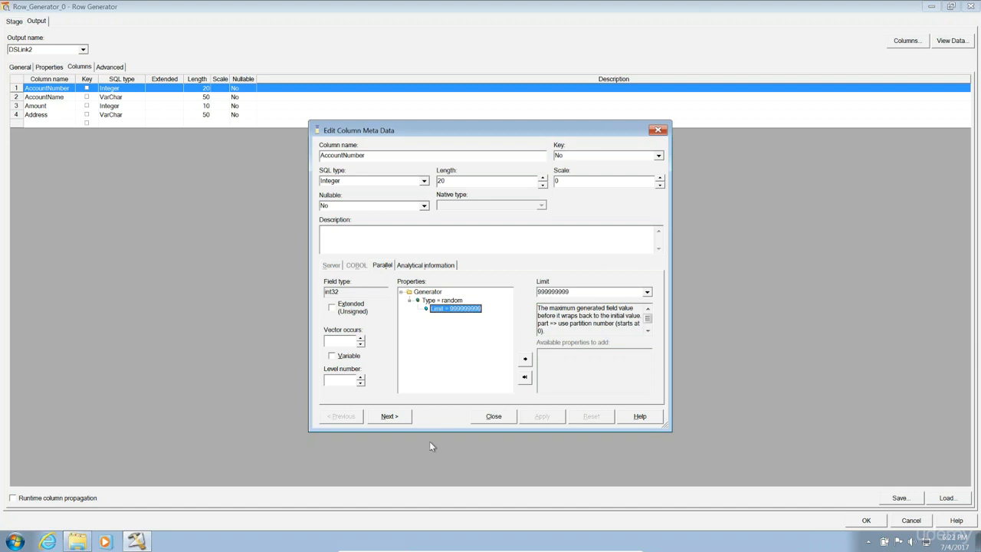
# Set AccountName's generator Algorithm to cycle, apply, and close the column metadata editor.
pyautogui.click(389, 416)
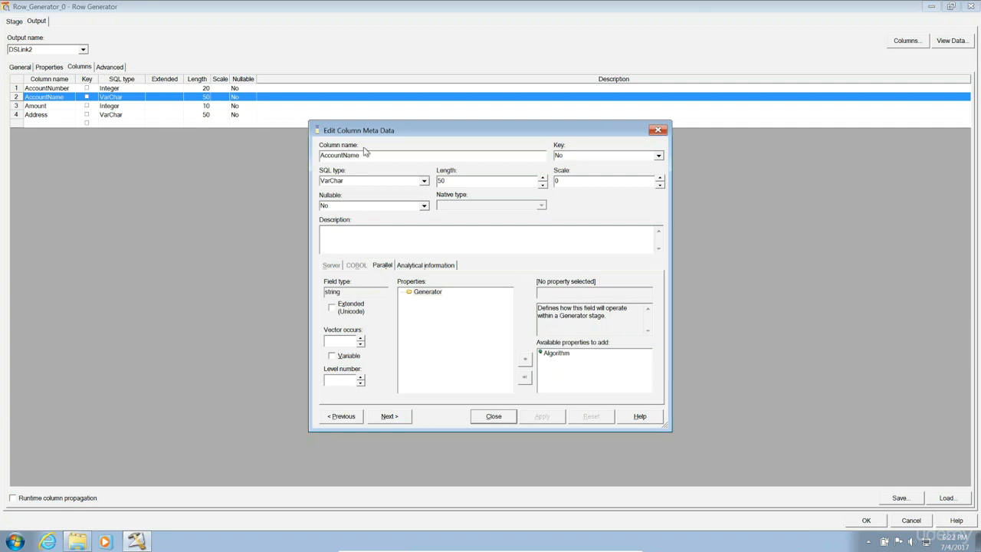
pyautogui.click(552, 354)
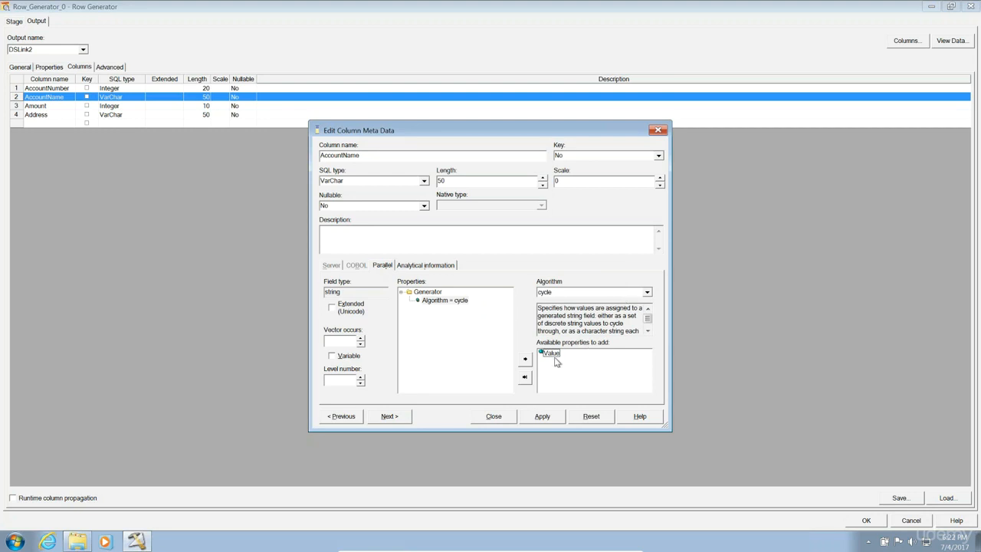
pyautogui.click(456, 303)
pyautogui.click(544, 417)
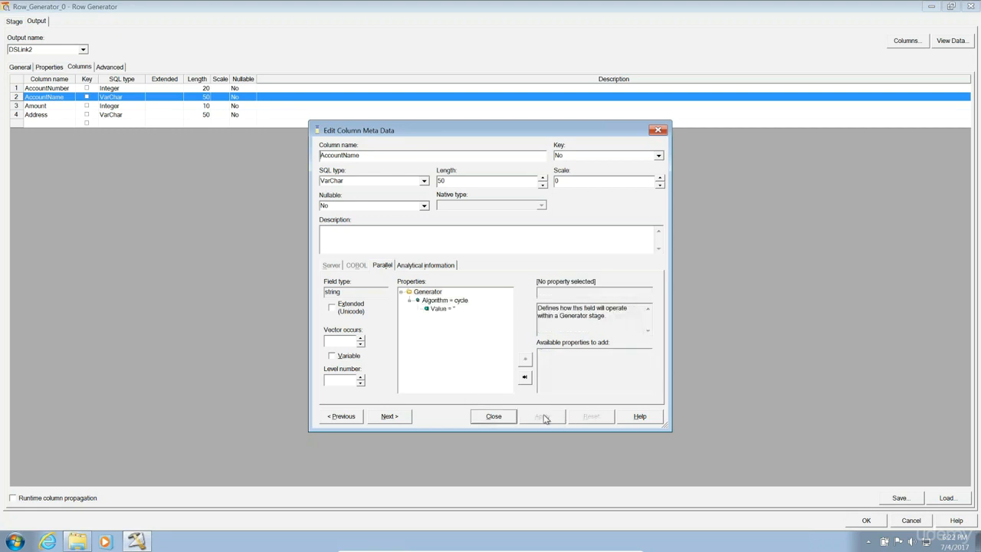
pyautogui.click(510, 417)
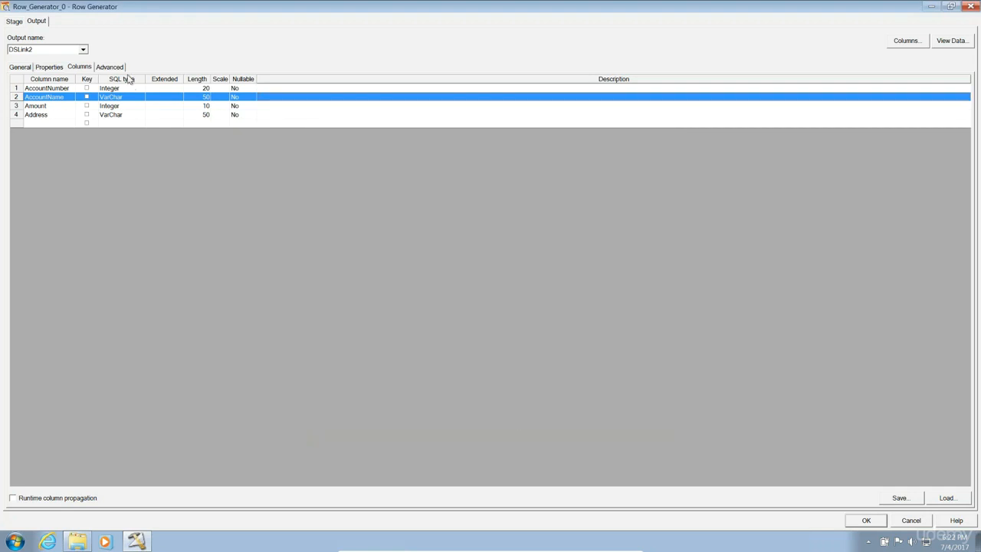
# Change AccountNumber's SQL type to Numeric.
pyautogui.doubleClick(18, 88)
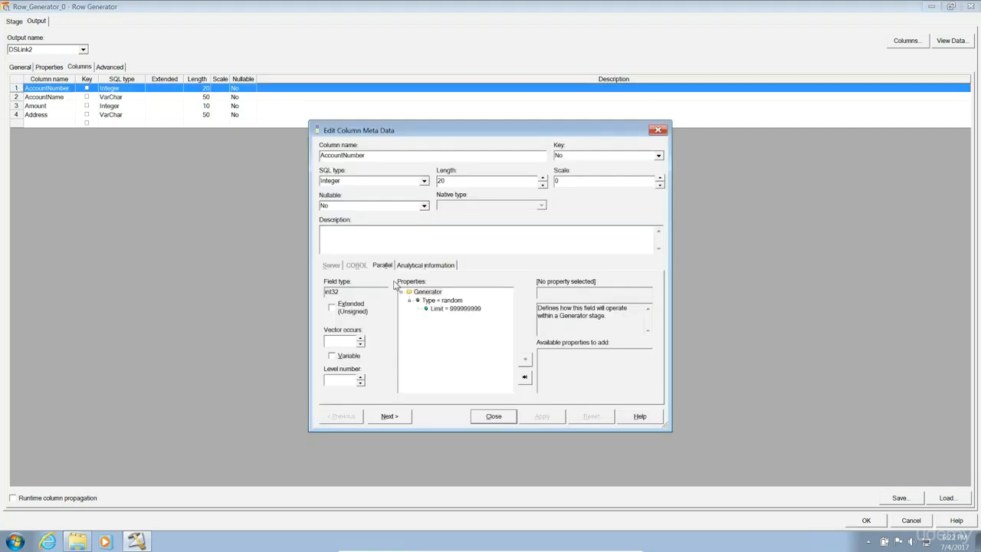
pyautogui.click(424, 182)
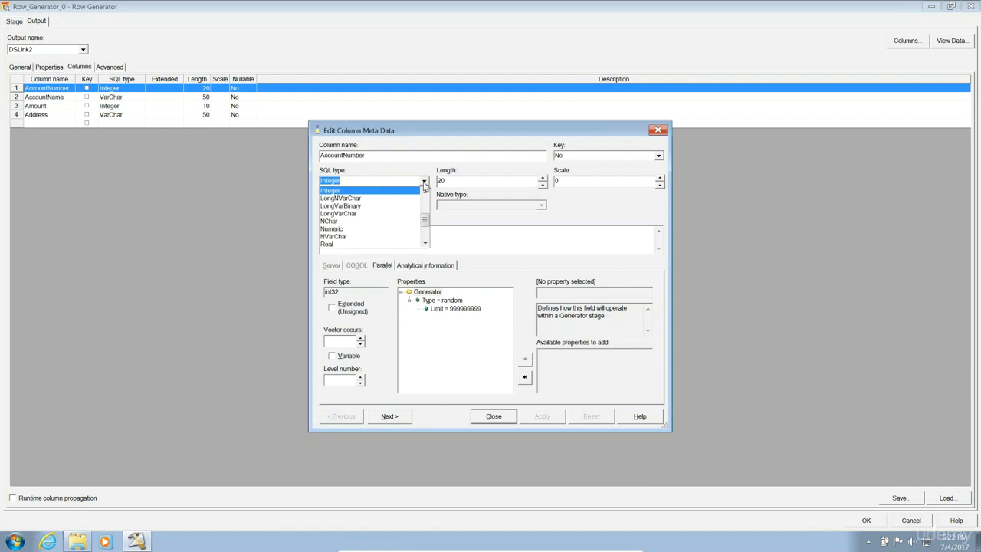
pyautogui.write('n')
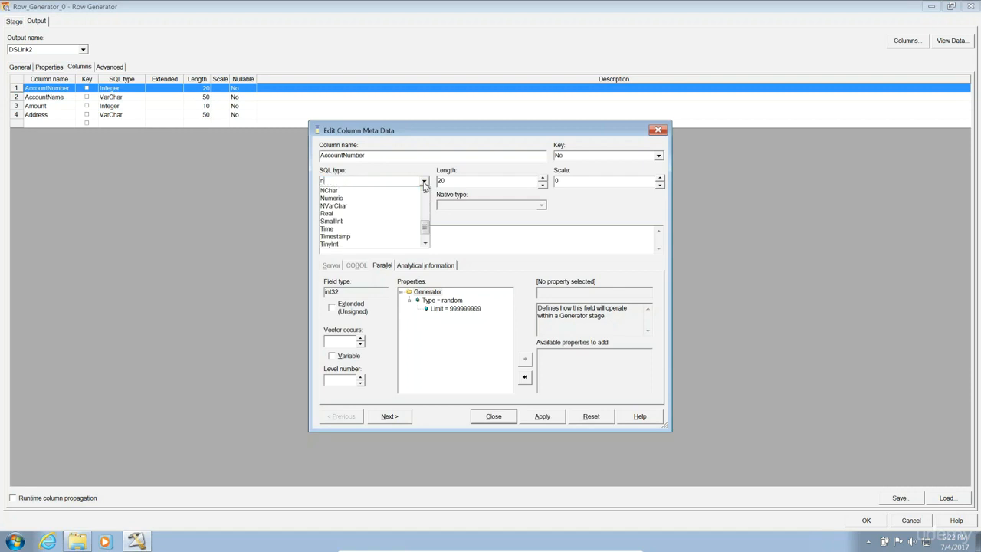
pyautogui.press('Return')
pyautogui.press('Down')
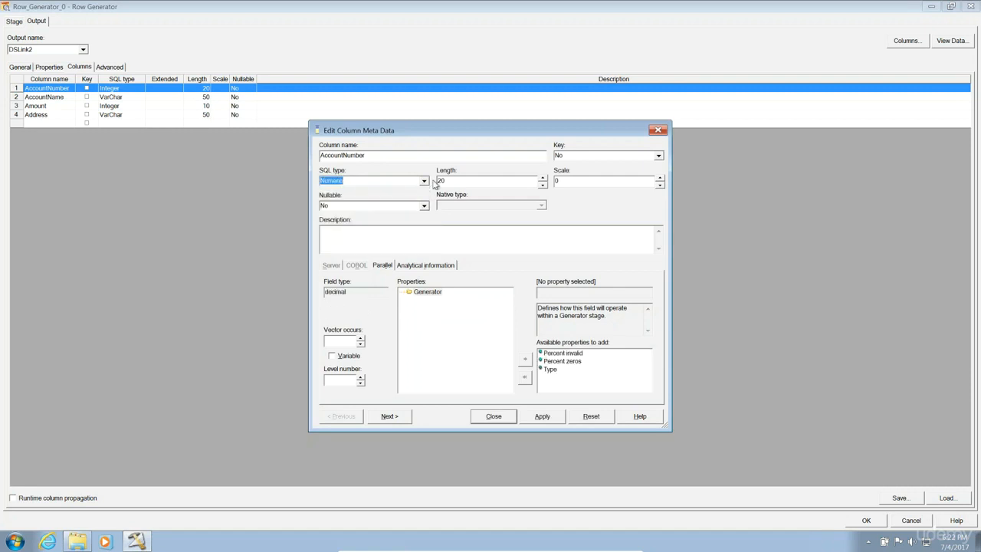
# Add a cycle generator with initial value 11111111, increment 121 and limit 999999999.
pyautogui.doubleClick(551, 370)
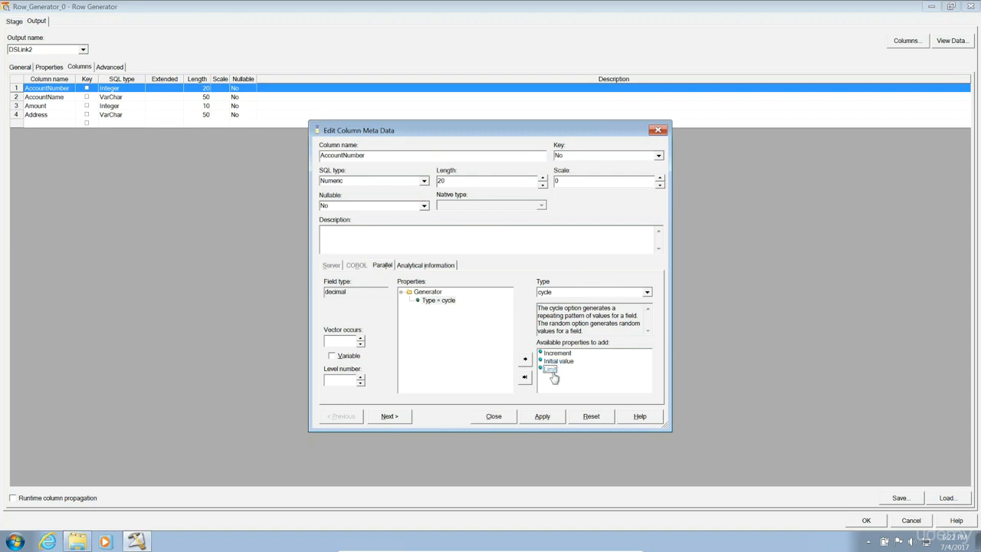
pyautogui.doubleClick(556, 362)
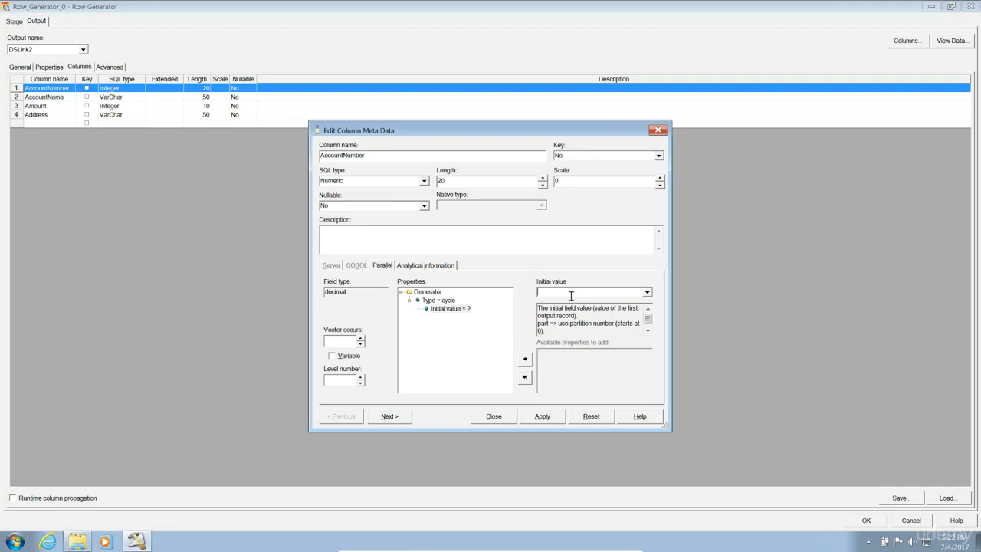
pyautogui.write('11111111')
pyautogui.click(450, 301)
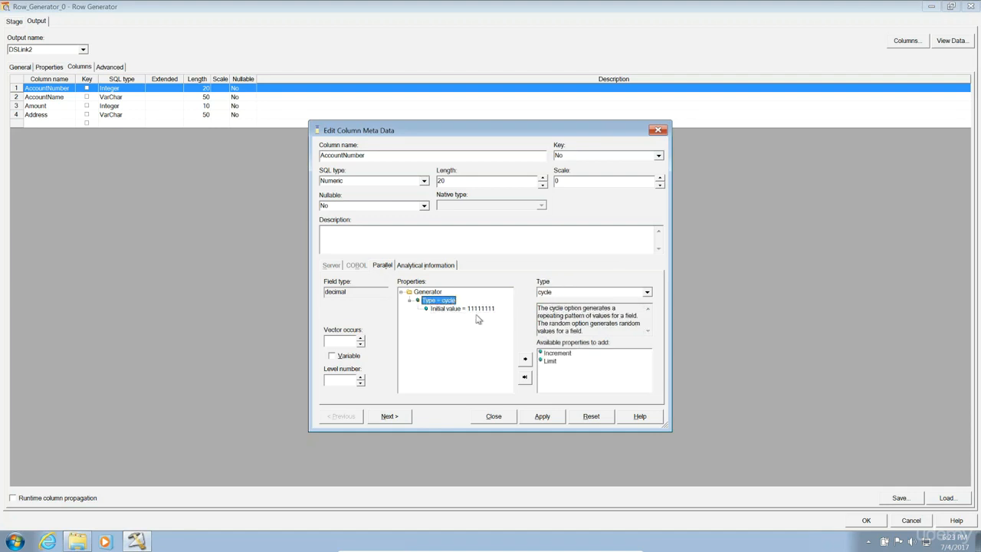
pyautogui.doubleClick(564, 356)
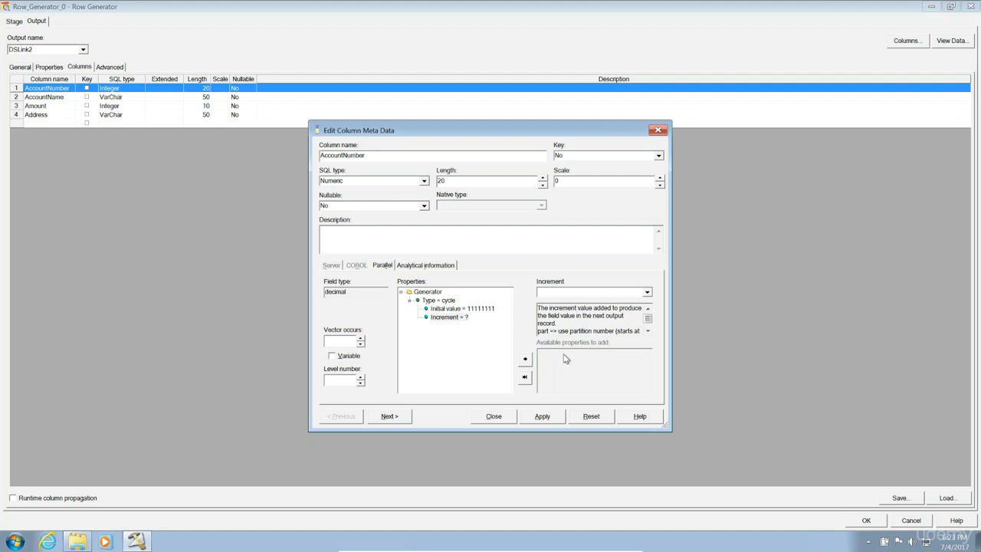
pyautogui.write('121')
pyautogui.click(443, 300)
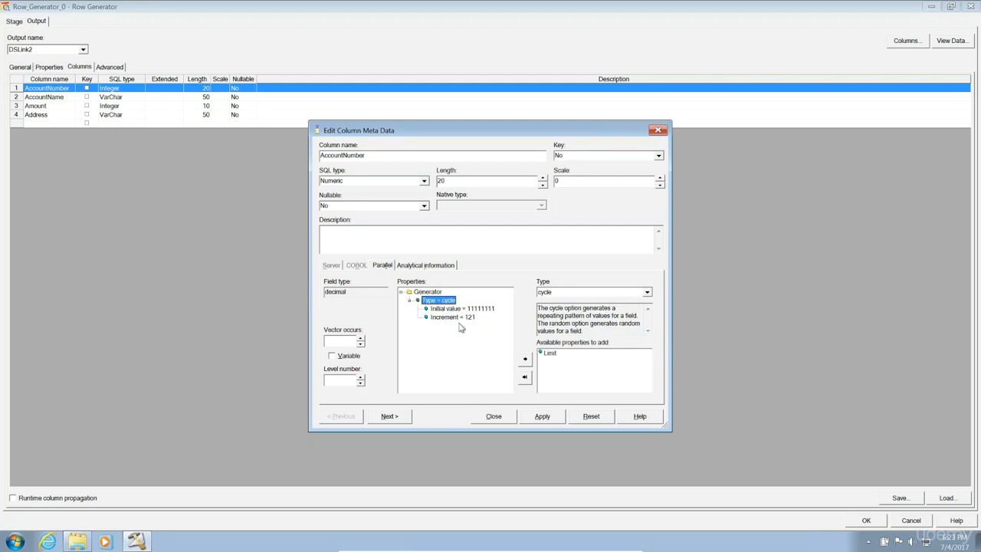
pyautogui.doubleClick(550, 353)
pyautogui.click(565, 289)
pyautogui.write('999999999')
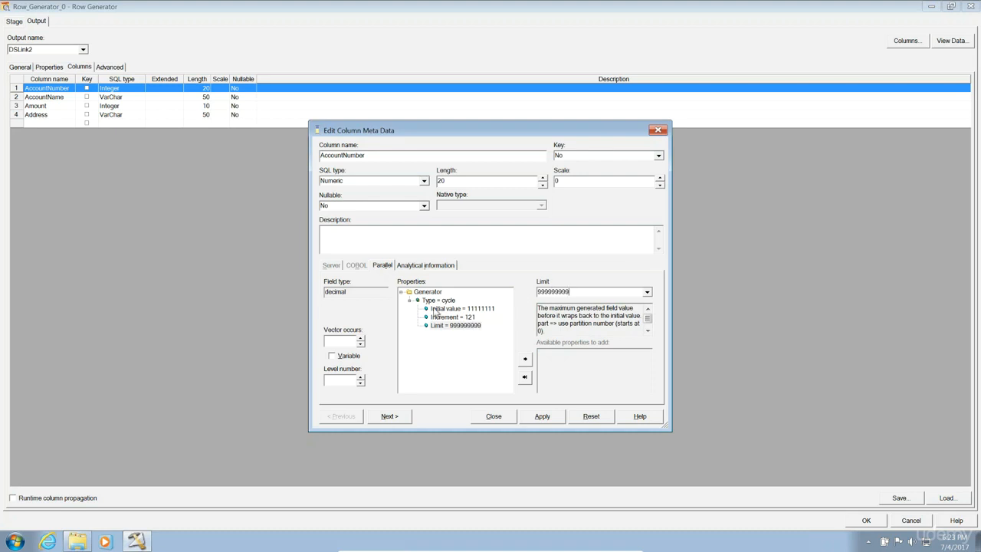
# Review the cycle type, initial value, increment and limit, then apply them to AccountNumber.
pyautogui.click(438, 299)
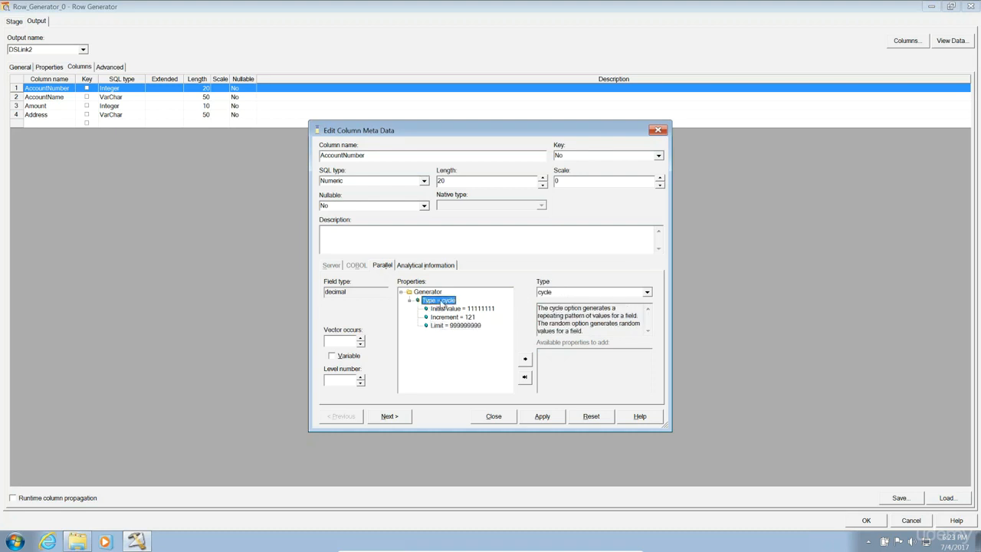
pyautogui.click(486, 309)
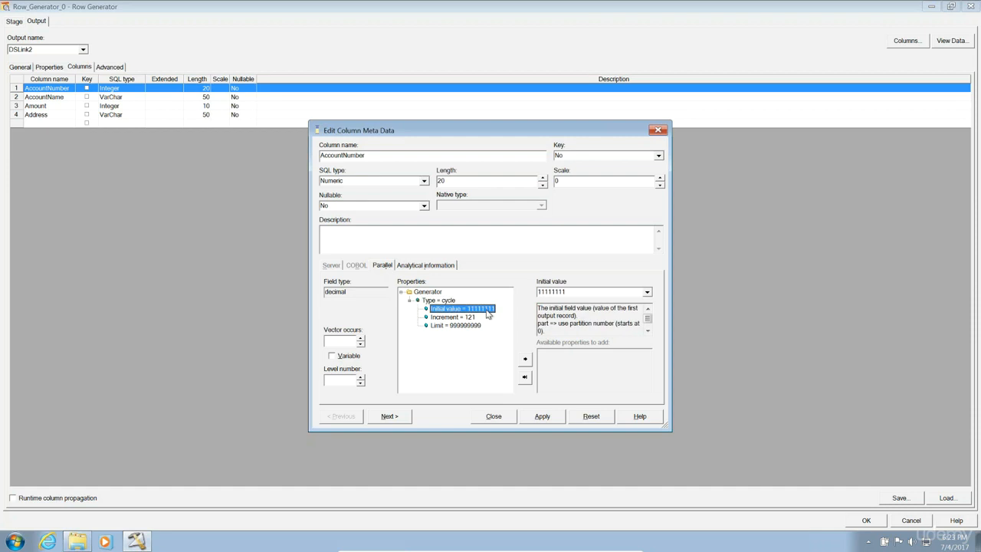
pyautogui.click(469, 317)
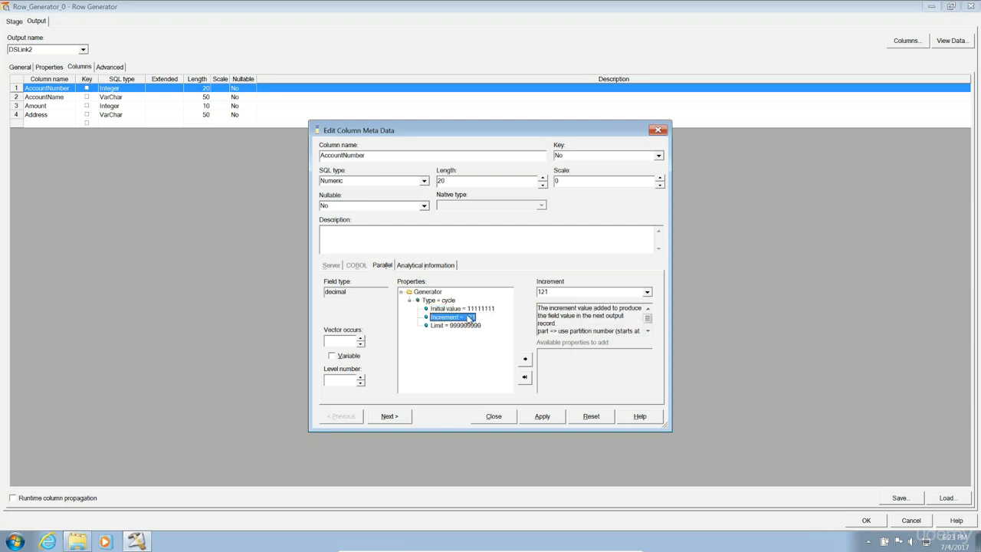
pyautogui.click(472, 326)
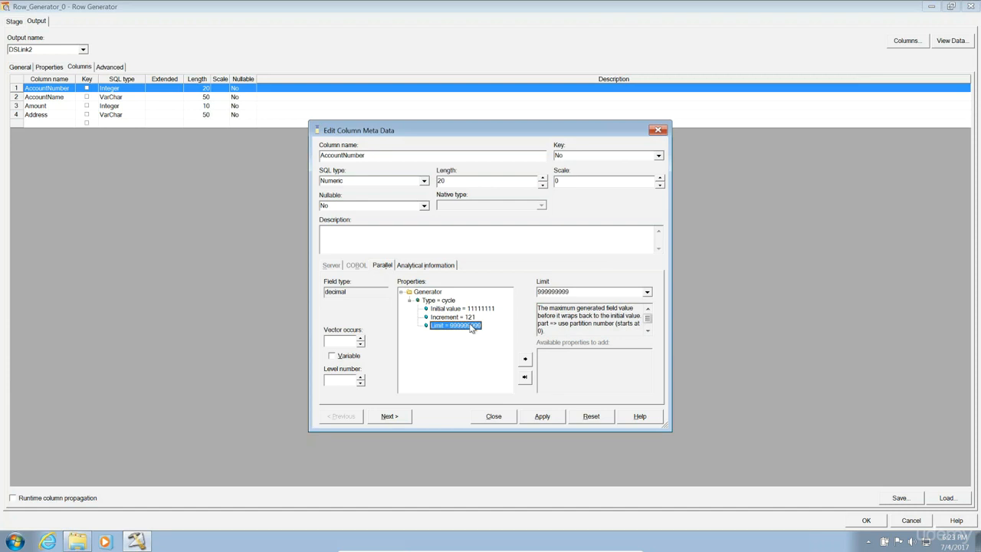
pyautogui.click(543, 416)
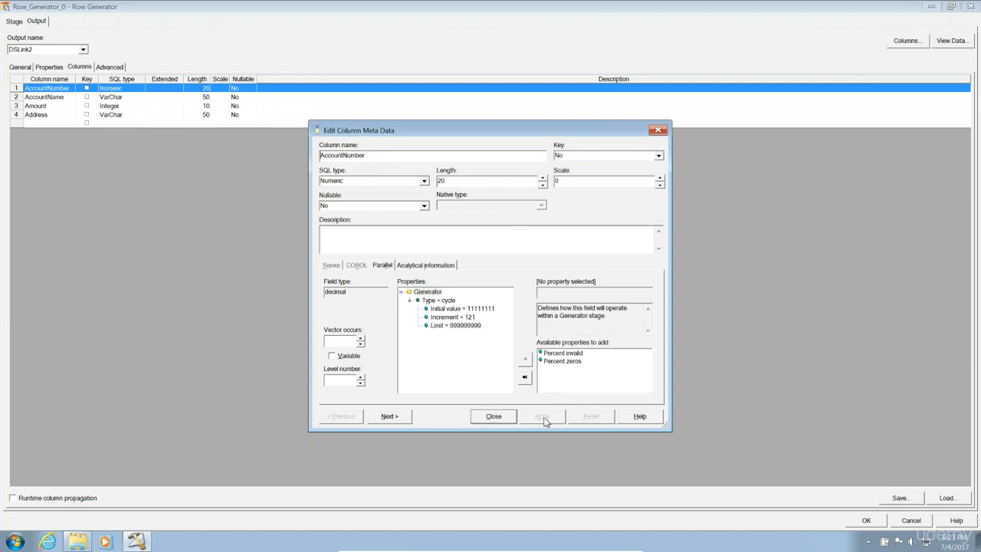
# Move to AccountName, keep the cycle algorithm, and enter a first name as its first value.
pyautogui.click(390, 416)
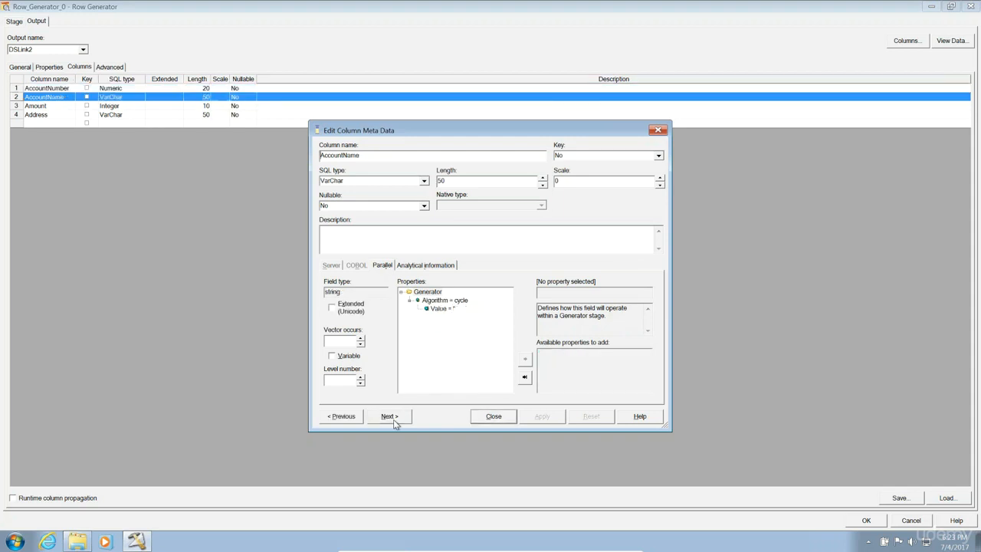
pyautogui.click(439, 300)
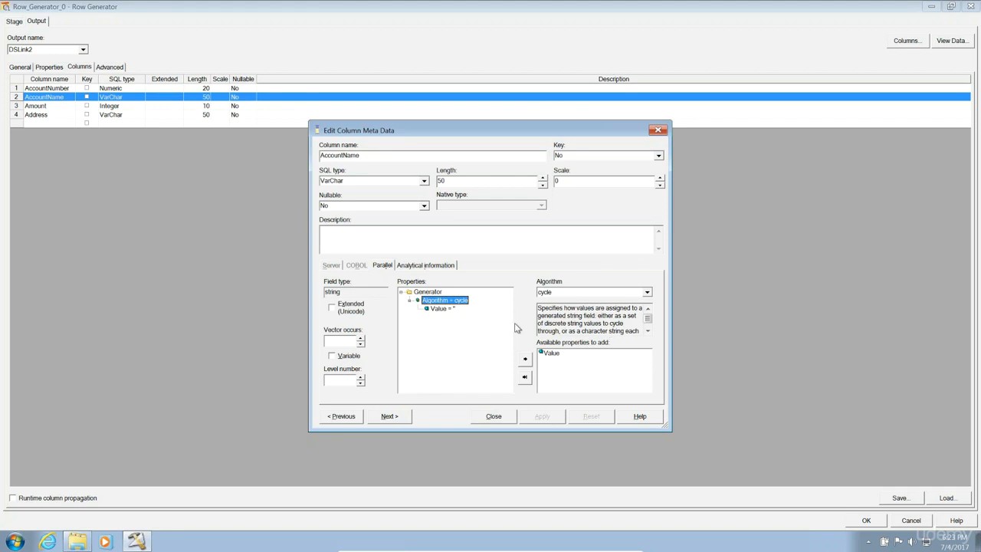
pyautogui.click(607, 296)
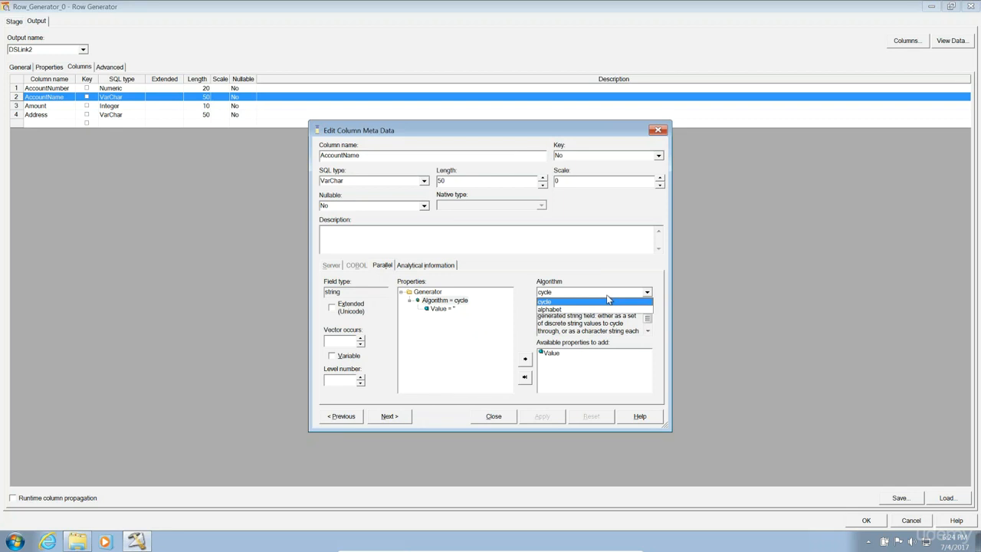
pyautogui.click(465, 310)
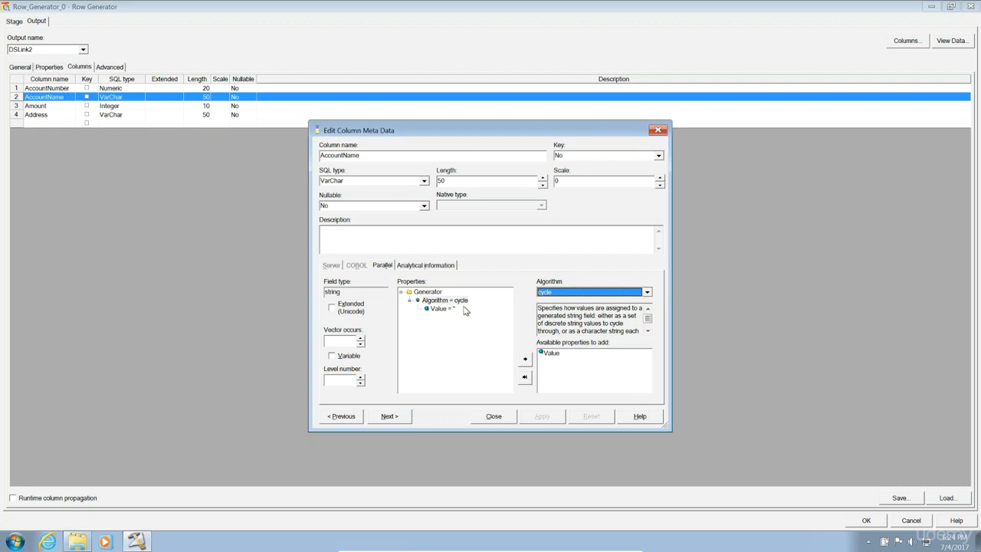
pyautogui.click(452, 309)
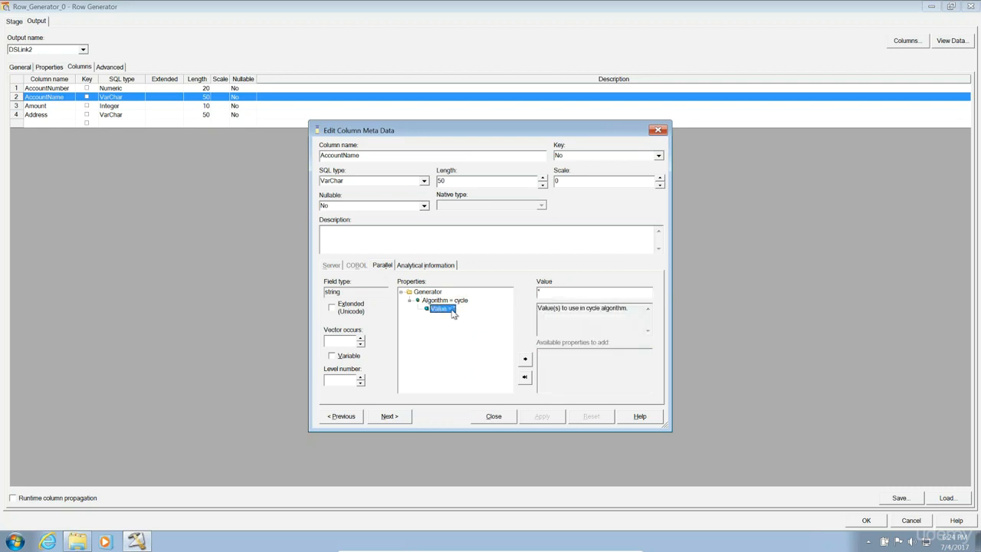
pyautogui.click(561, 290)
pyautogui.press('BackSpace')
pyautogui.write('Akash')
# Add two more first names as the second and third cycle values.
pyautogui.click(448, 300)
pyautogui.doubleClick(549, 353)
pyautogui.write('Joseph')
pyautogui.click(457, 300)
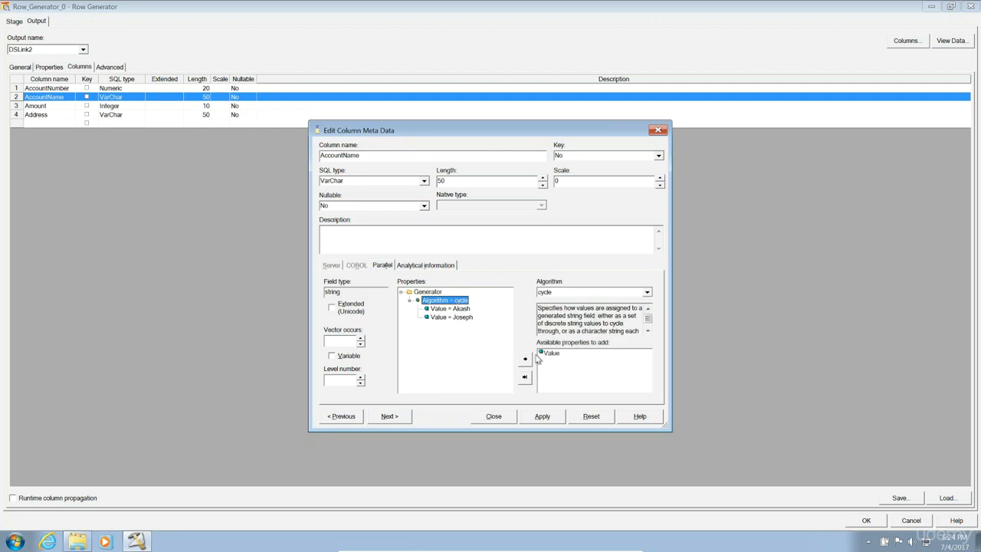
pyautogui.doubleClick(549, 353)
pyautogui.write('Alok')
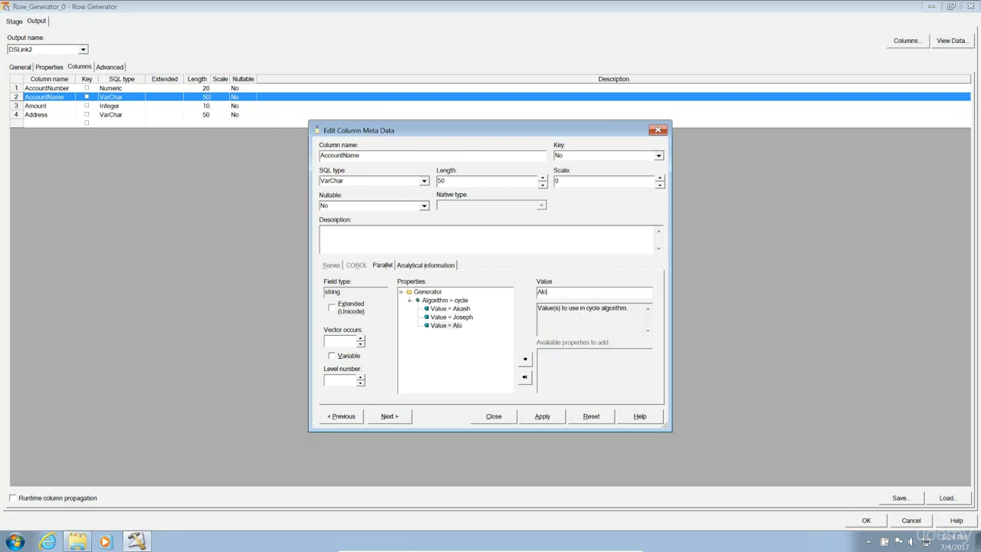
# Add XYZ and ABC as the fourth and fifth cycle values and review the list.
pyautogui.click(452, 300)
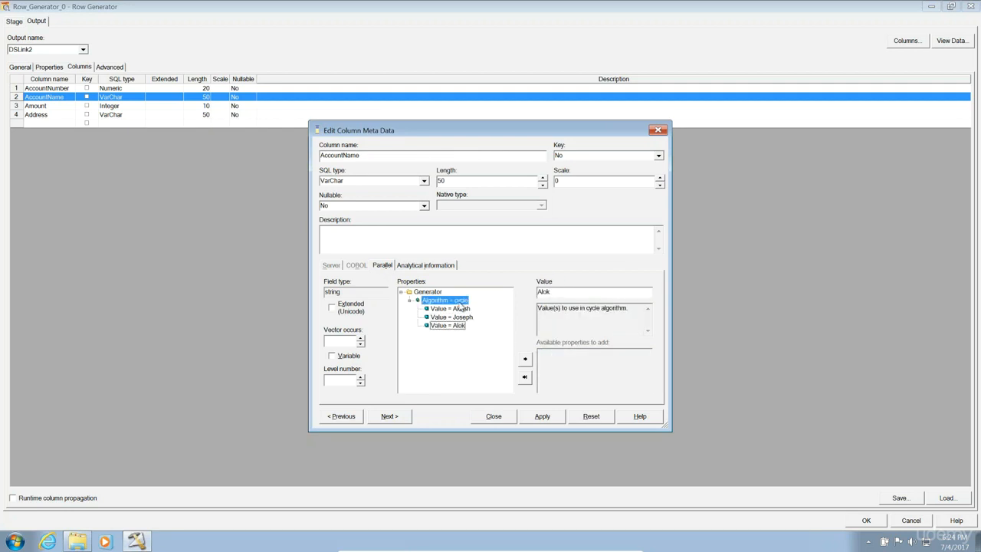
pyautogui.click(551, 354)
pyautogui.doubleClick(551, 355)
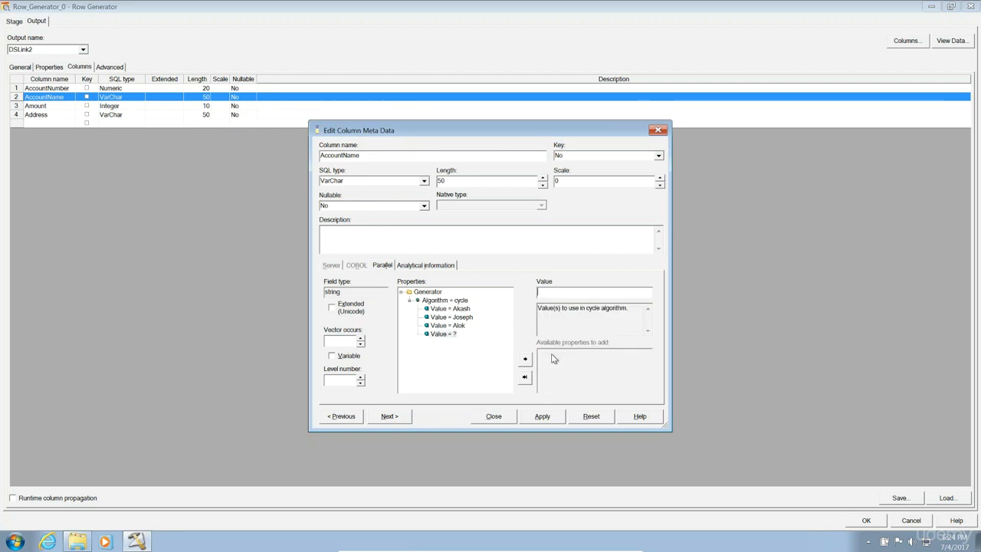
pyautogui.write('XYZ')
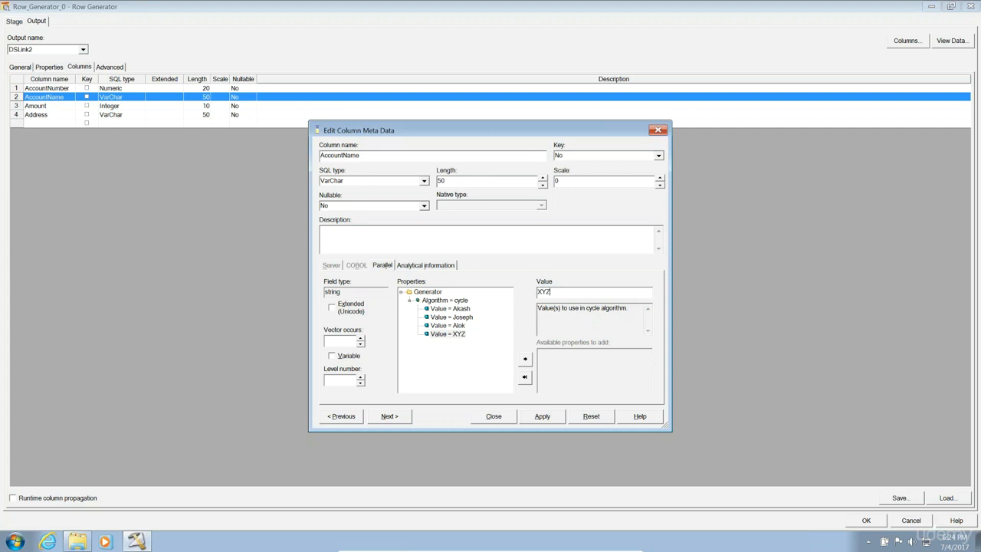
pyautogui.click(440, 300)
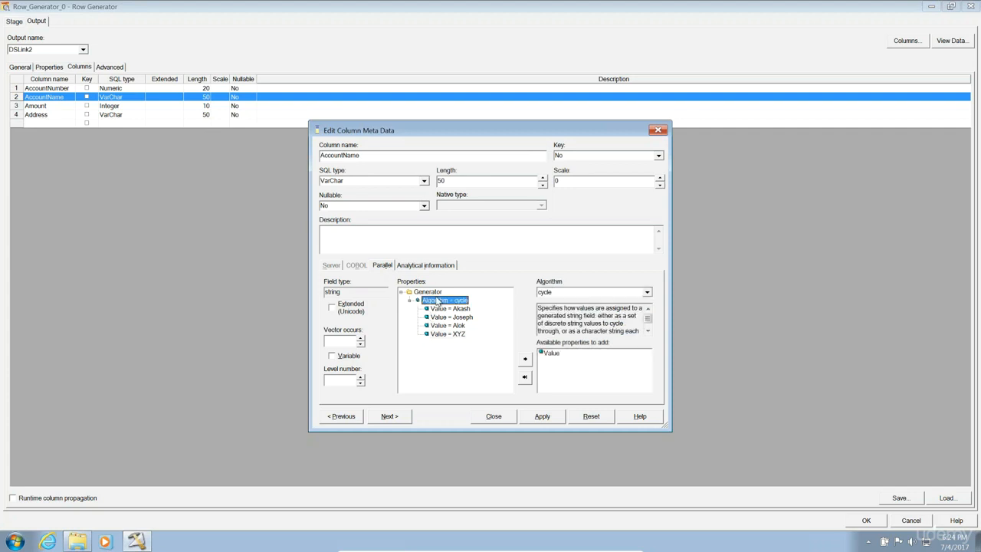
pyautogui.doubleClick(554, 357)
pyautogui.write('ABC')
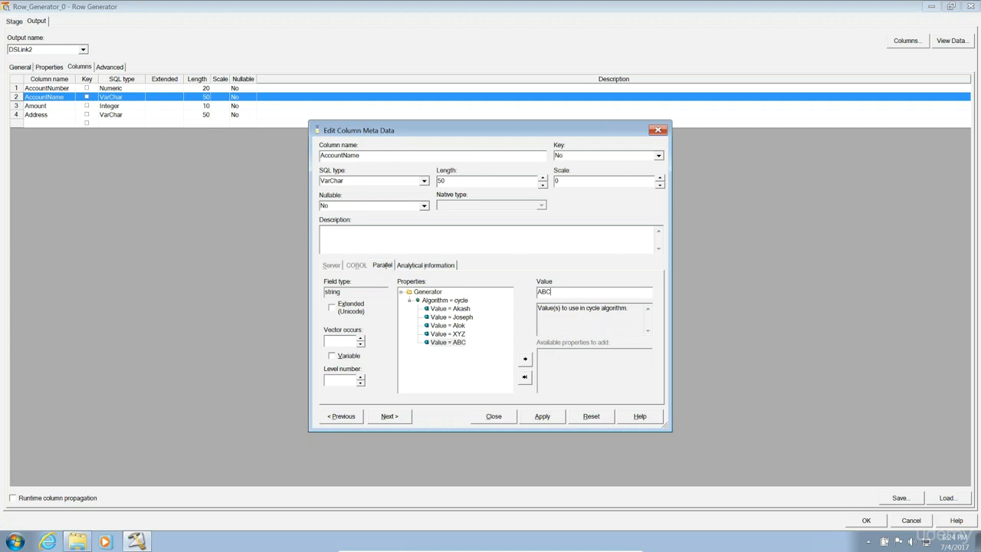
pyautogui.click(424, 292)
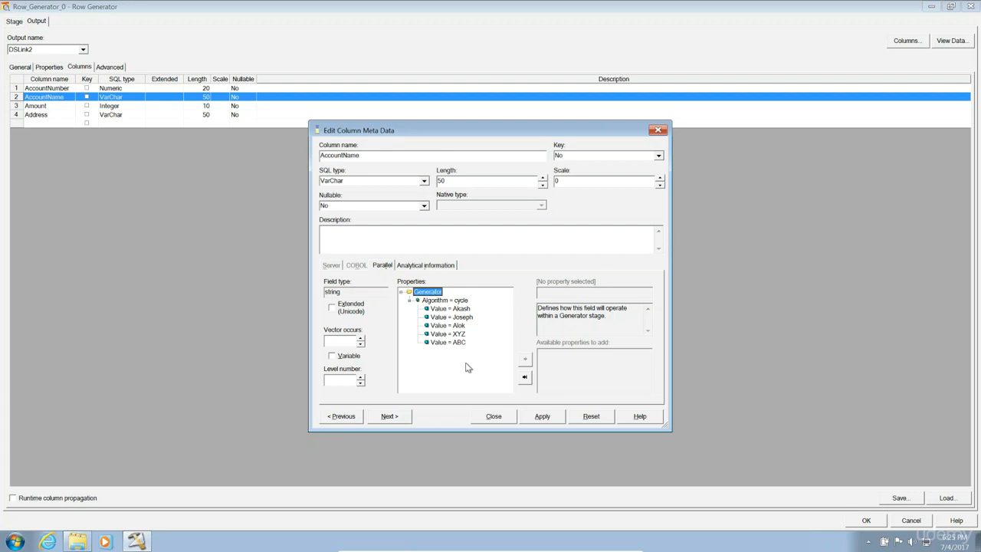
pyautogui.click(445, 300)
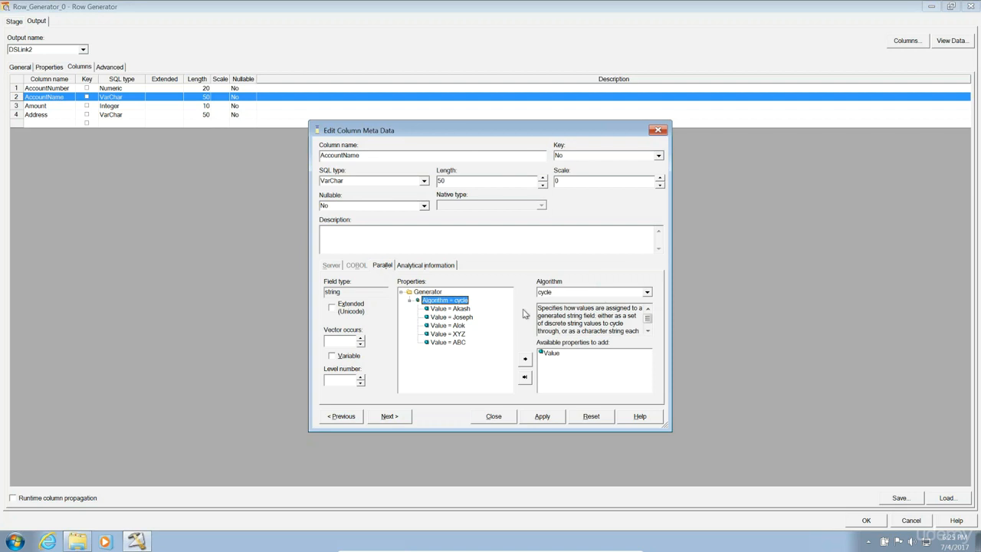
pyautogui.click(647, 293)
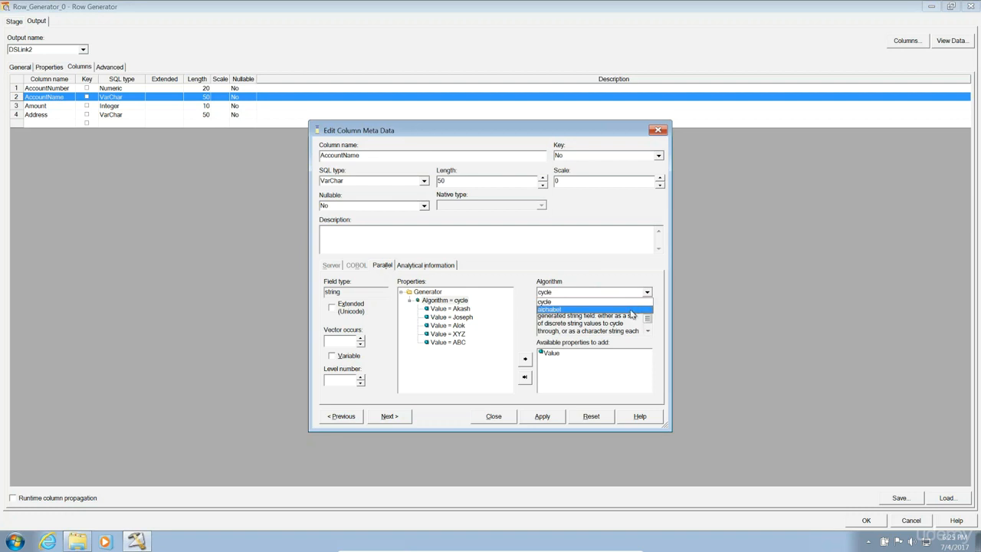
pyautogui.click(629, 309)
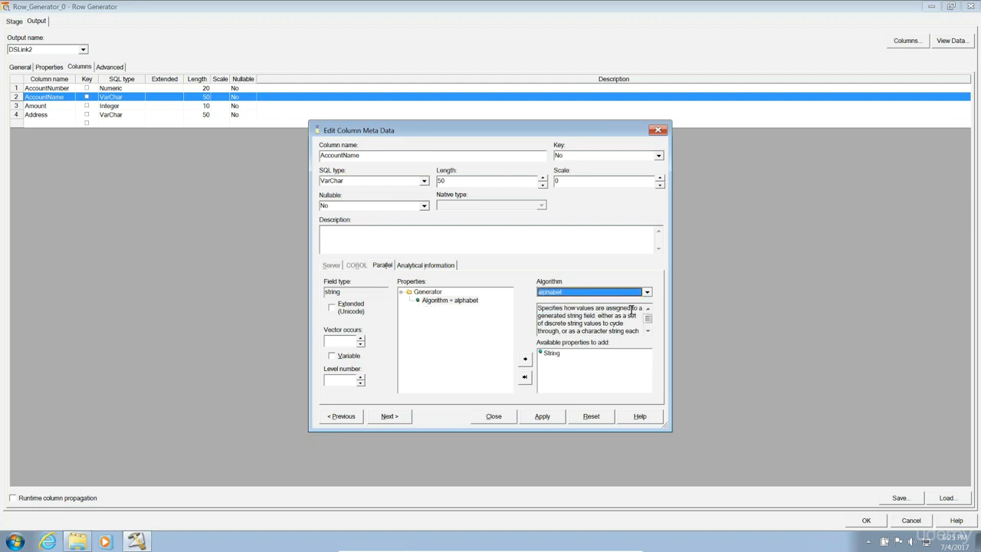
pyautogui.doubleClick(550, 355)
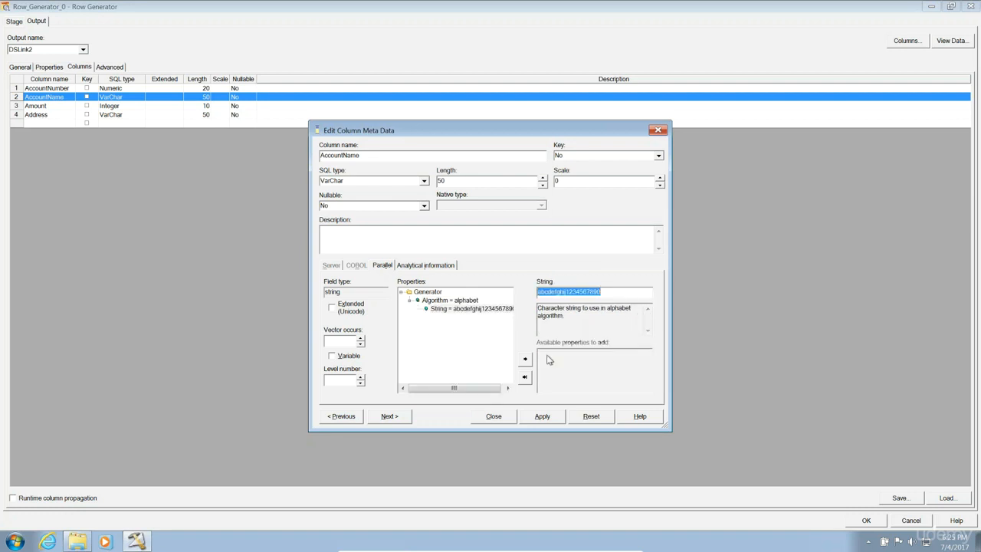
pyautogui.click(451, 301)
pyautogui.click(475, 310)
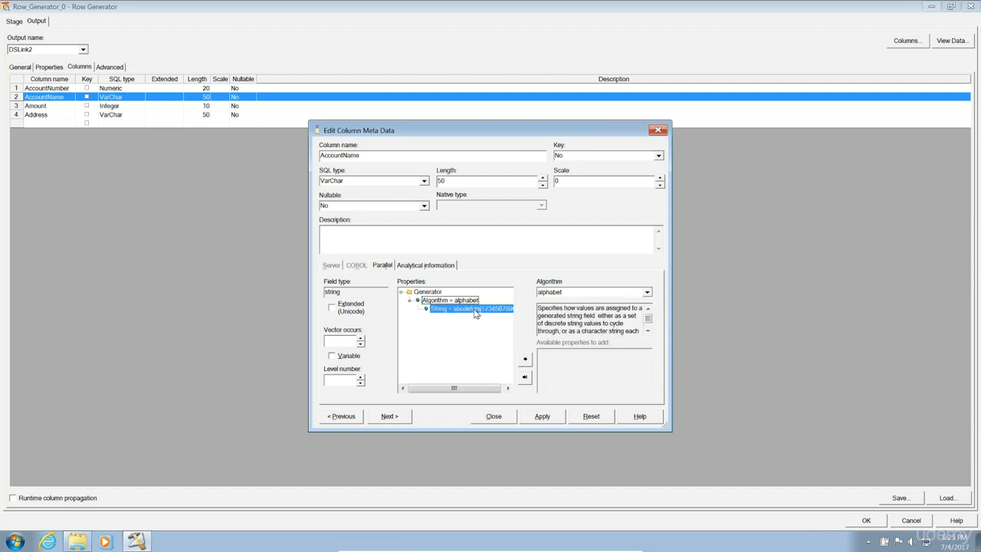
pyautogui.click(609, 292)
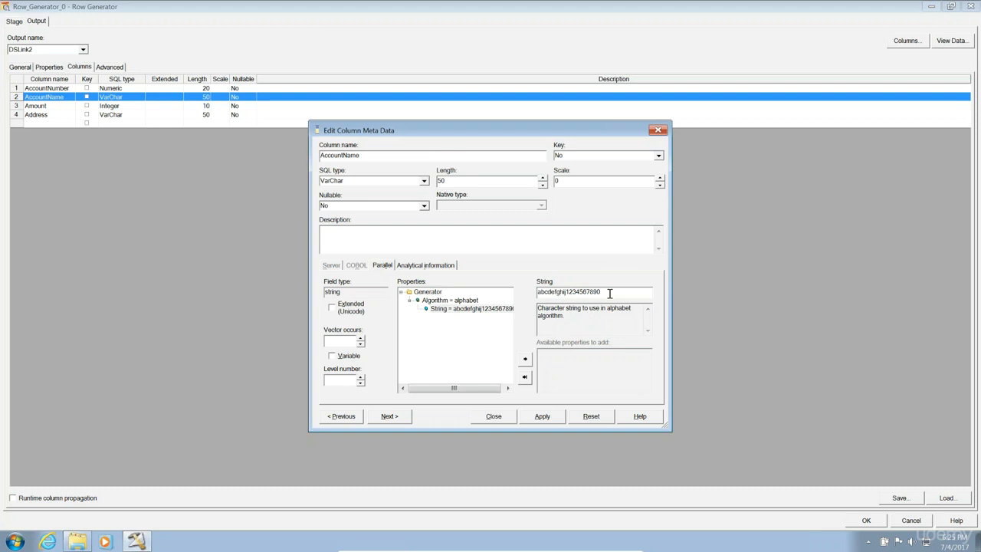
pyautogui.moveTo(457, 178); pyautogui.dragTo(434, 180)
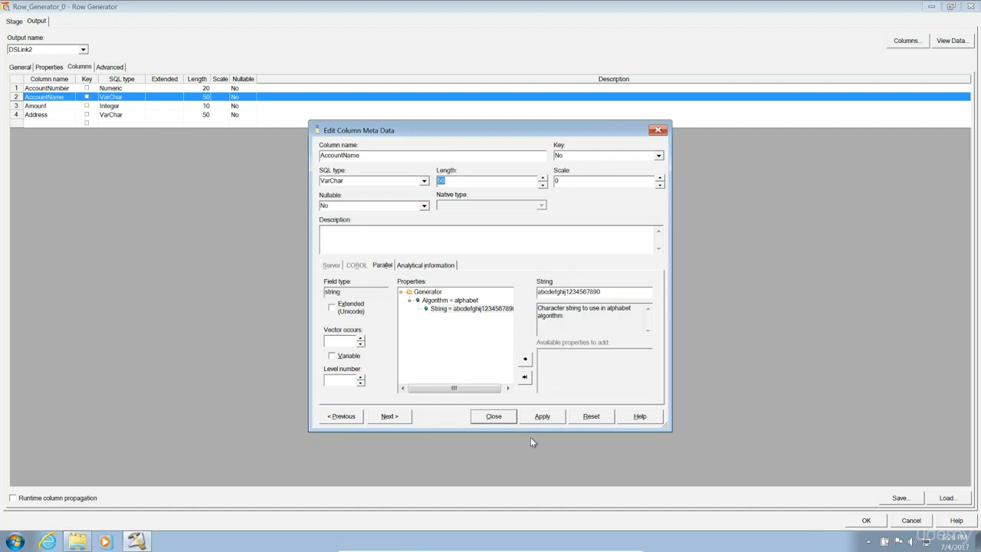
pyautogui.click(541, 417)
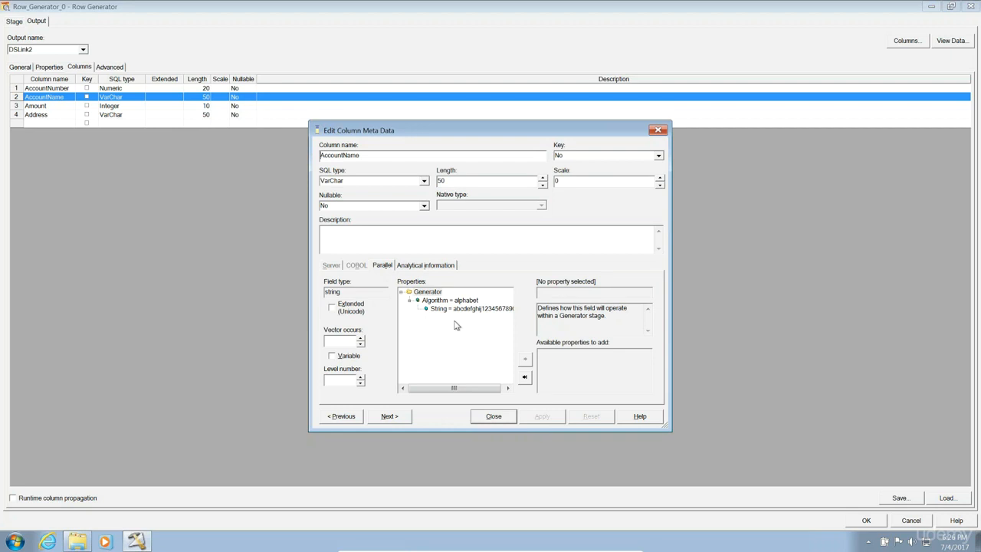
# Give Amount a random generator with Limit 200, apply it, and advance to Address.
pyautogui.click(388, 417)
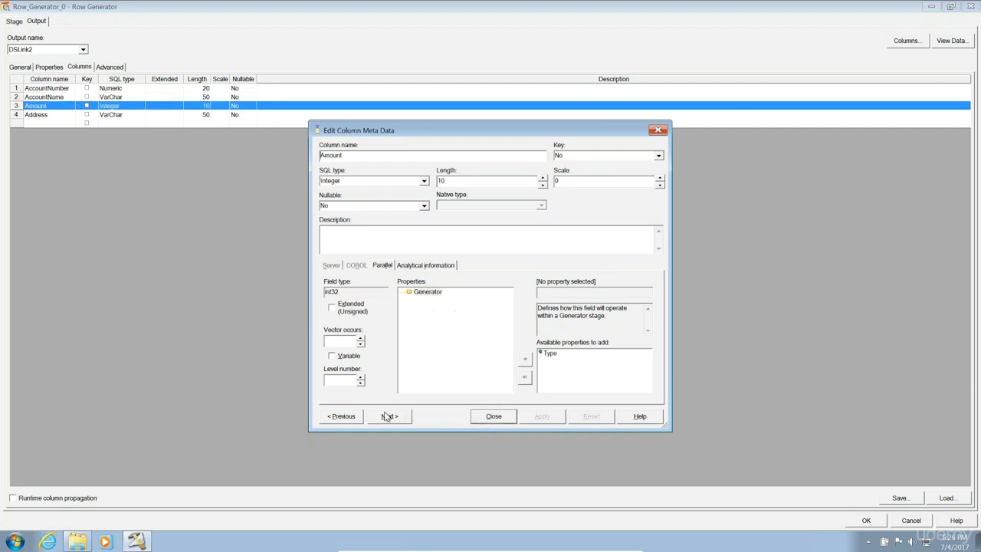
pyautogui.click(426, 292)
pyautogui.click(555, 356)
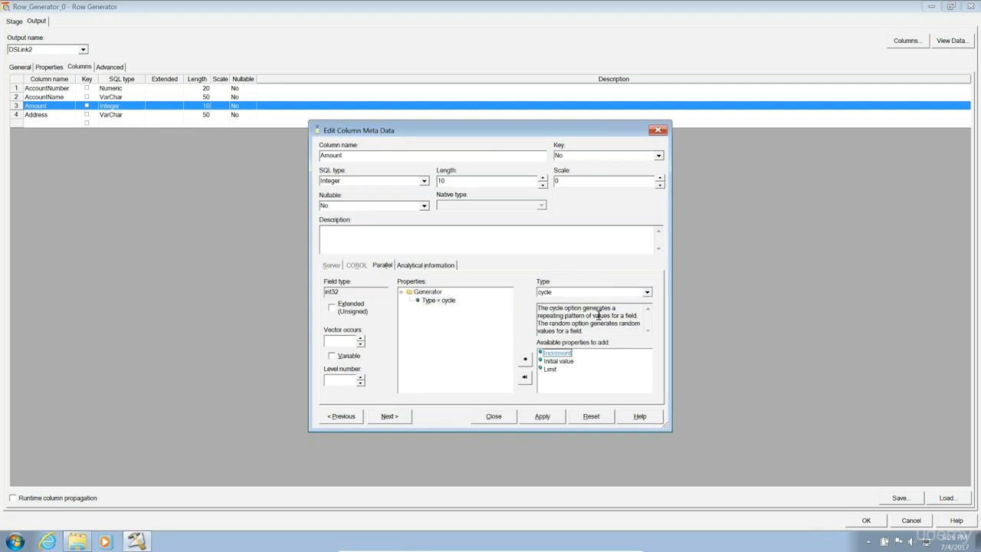
pyautogui.click(647, 293)
pyautogui.click(623, 309)
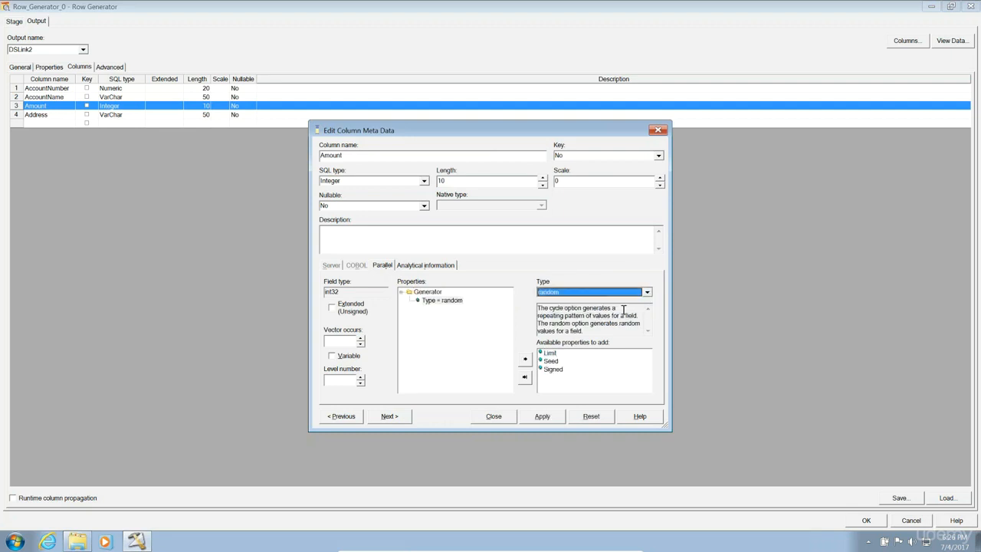
pyautogui.click(550, 353)
pyautogui.write('200')
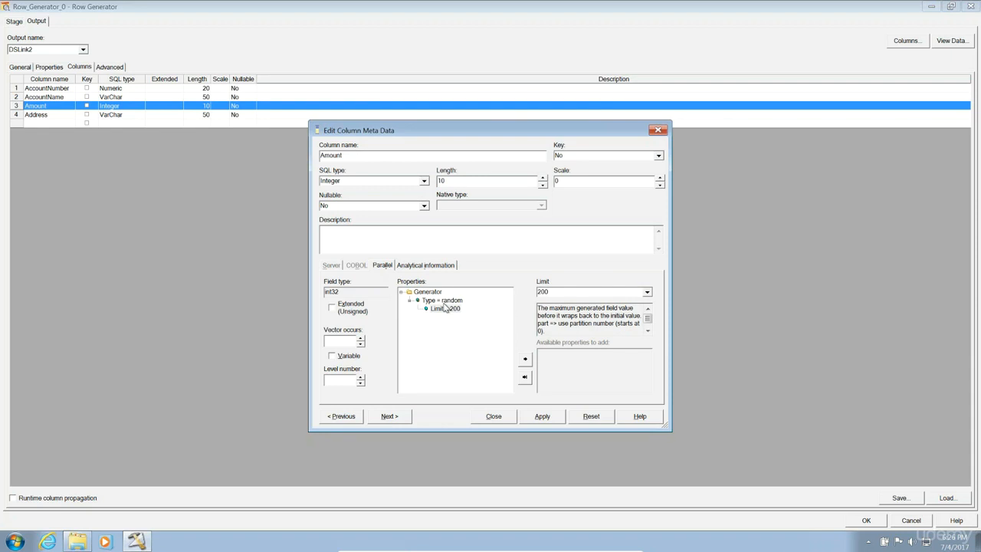
pyautogui.click(545, 416)
pyautogui.click(389, 418)
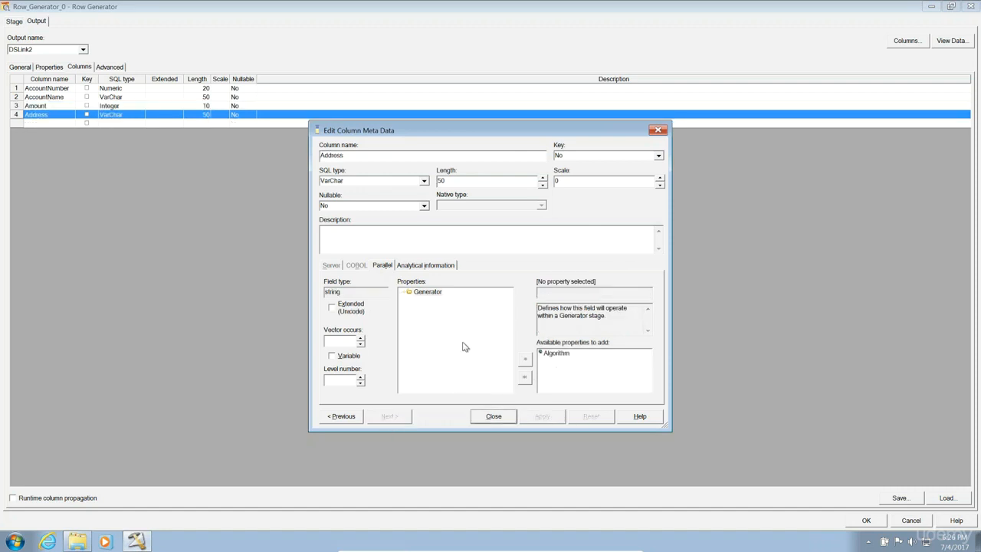
# Rename the Address column to AccountType and add a cycle Algorithm to its generator.
pyautogui.doubleClick(357, 156)
pyautogui.write('AccountType')
pyautogui.click(422, 297)
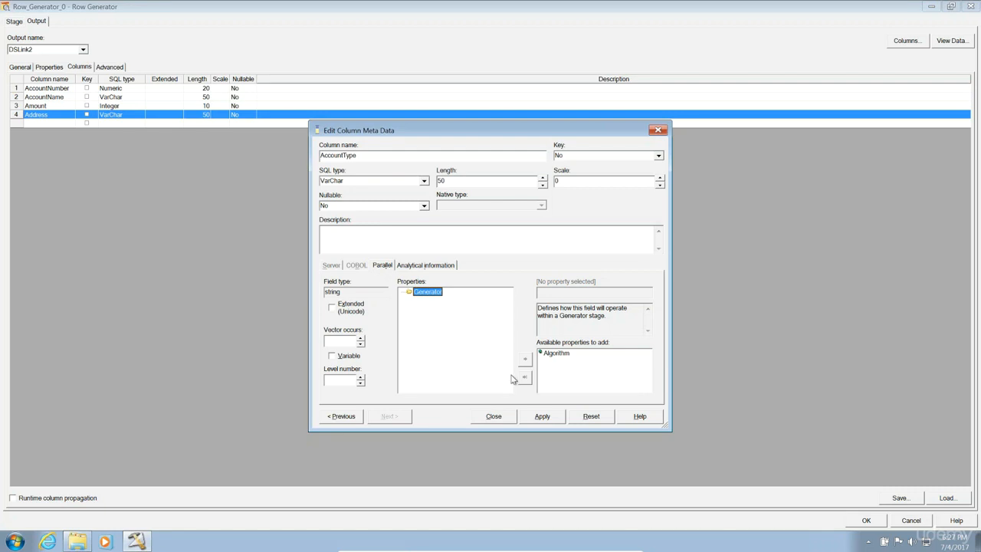
pyautogui.click(558, 354)
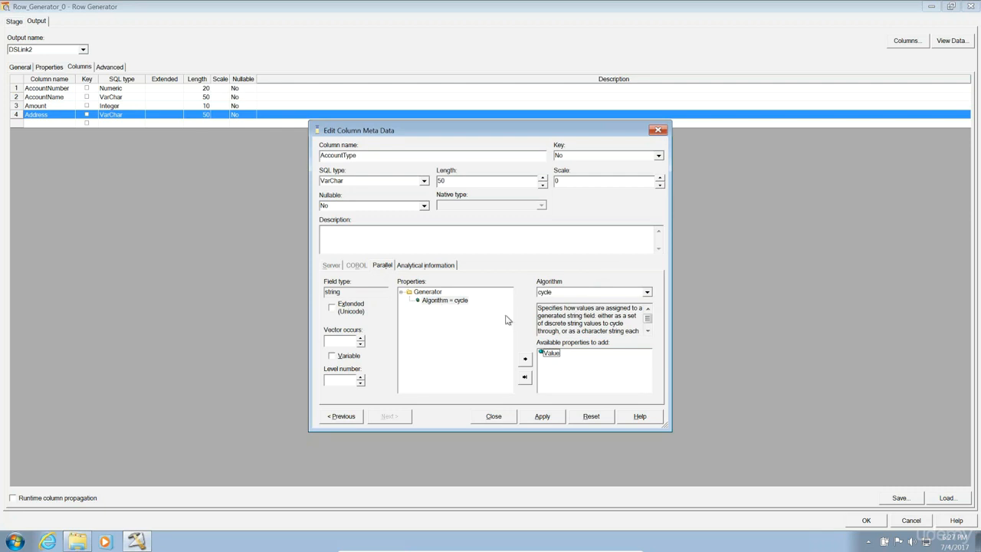
# Add cycle values Saving, CreditCard and Demat, then apply the AccountType settings.
pyautogui.click(551, 355)
pyautogui.write('Saving')
pyautogui.click(448, 300)
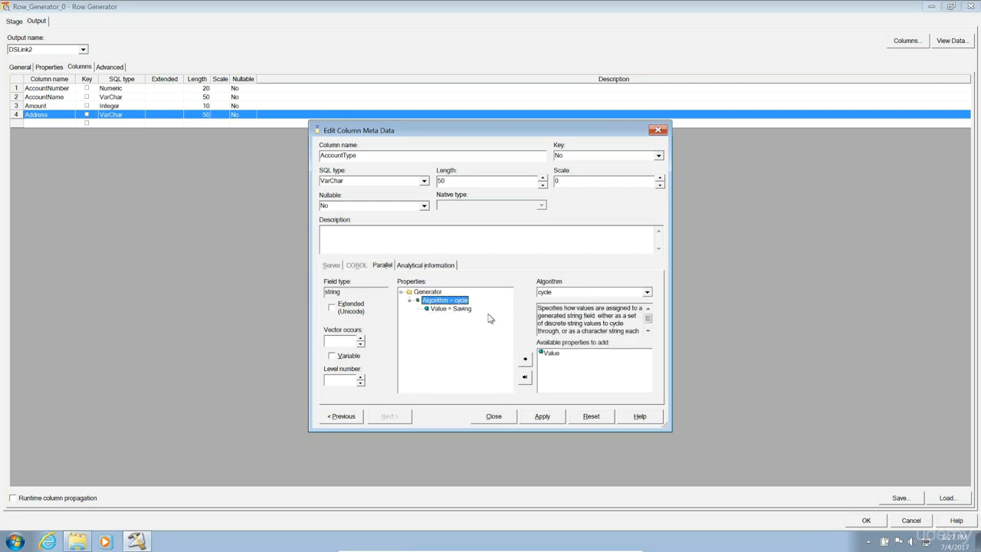
pyautogui.click(556, 354)
pyautogui.write('CreditCard')
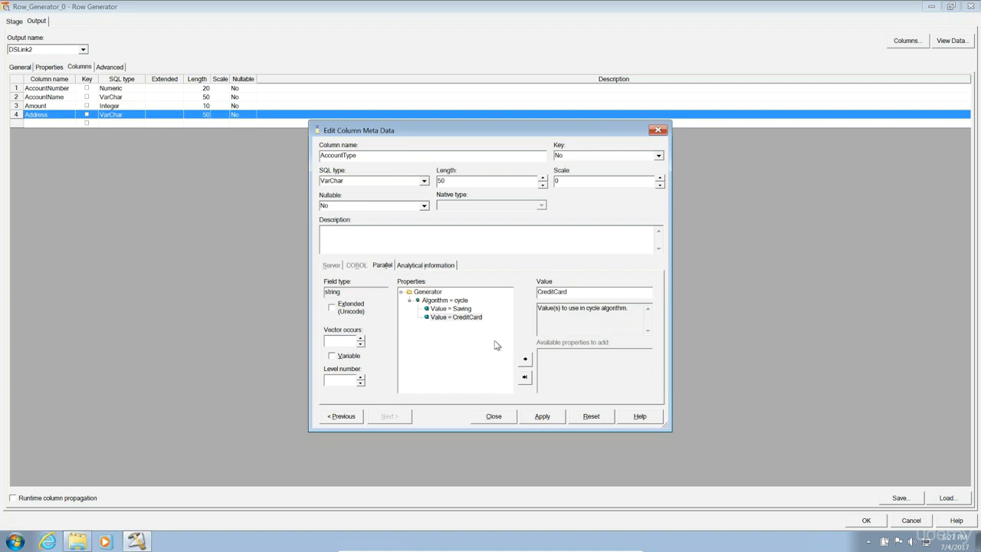
pyautogui.click(447, 300)
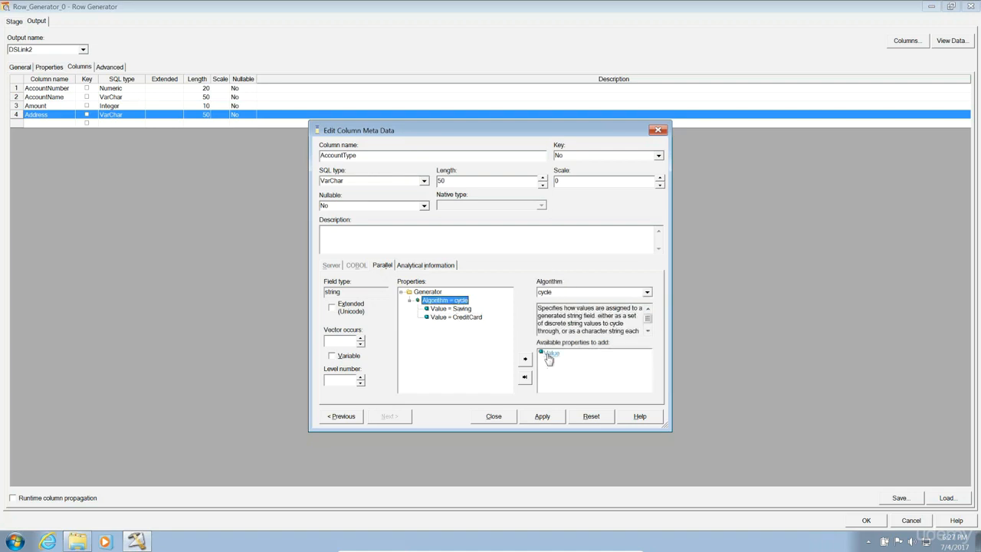
pyautogui.click(550, 355)
pyautogui.write('Demat')
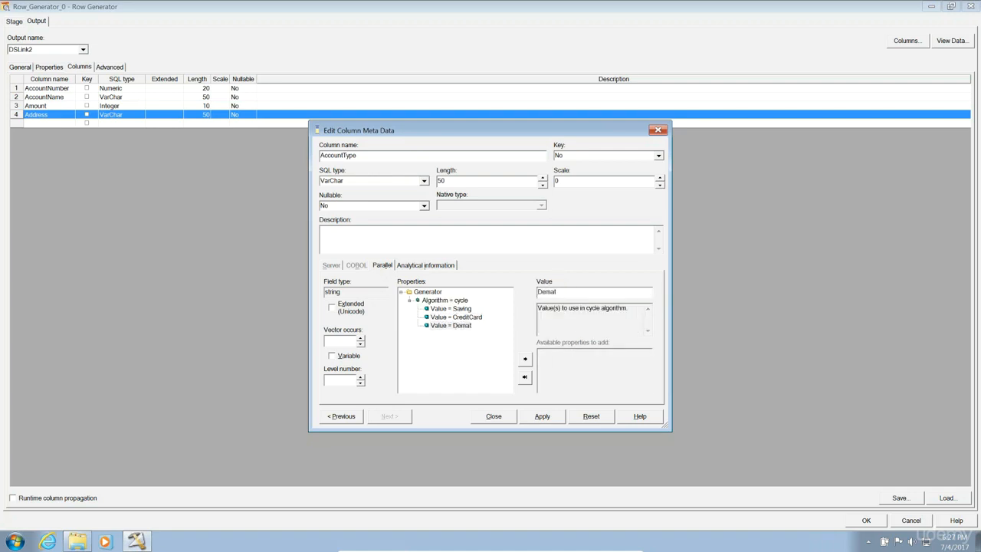
pyautogui.click(453, 301)
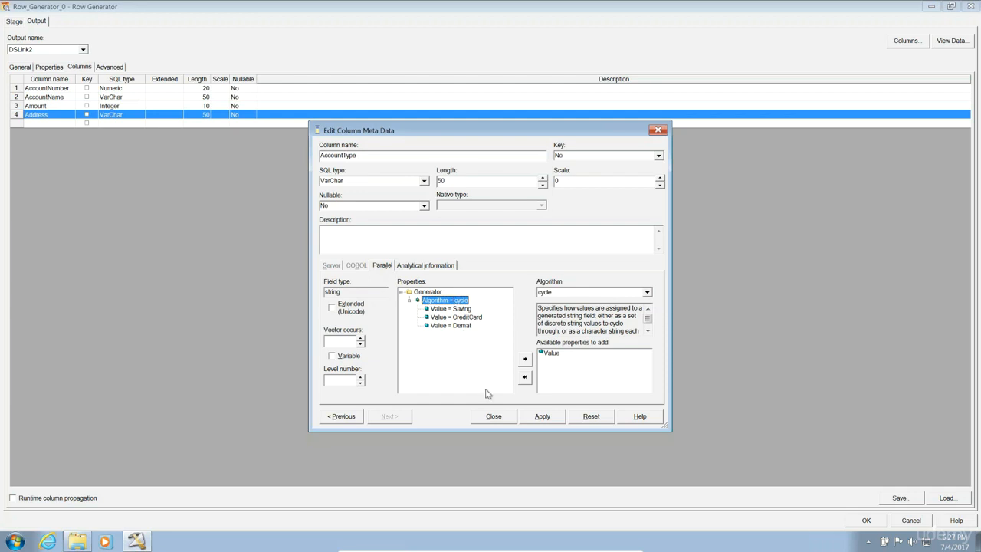
pyautogui.click(542, 419)
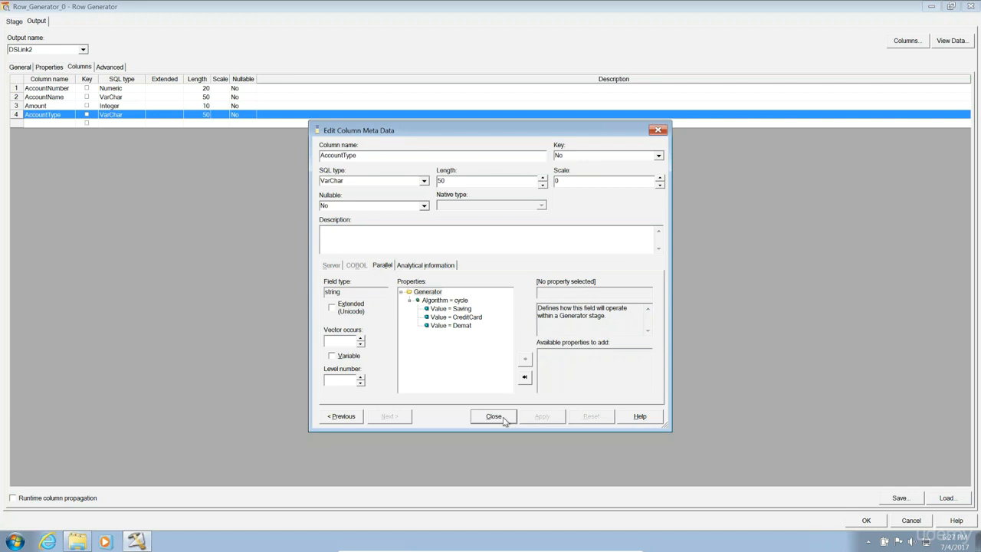
# Close Edit Column Meta Data and accept the Row Generator stage with OK.
pyautogui.click(502, 421)
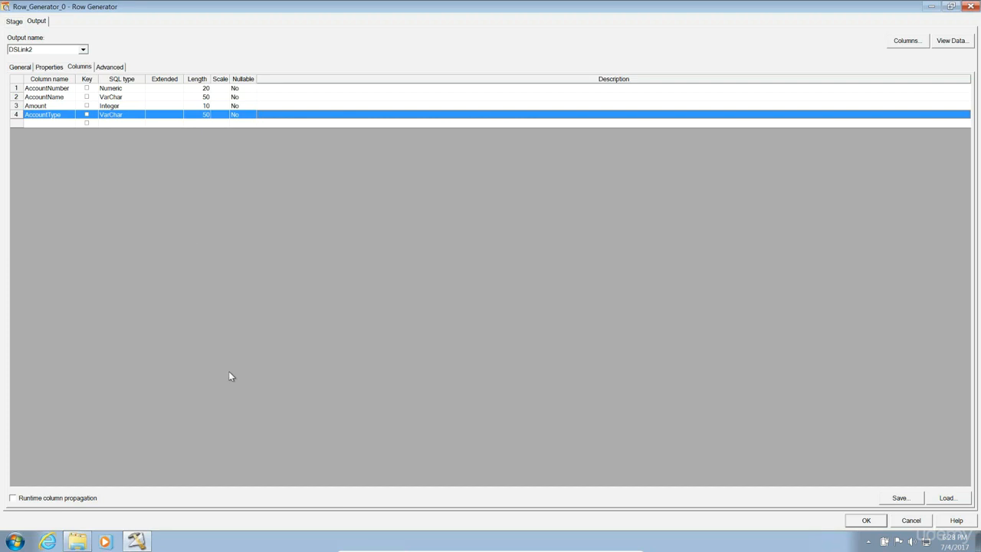
pyautogui.click(867, 519)
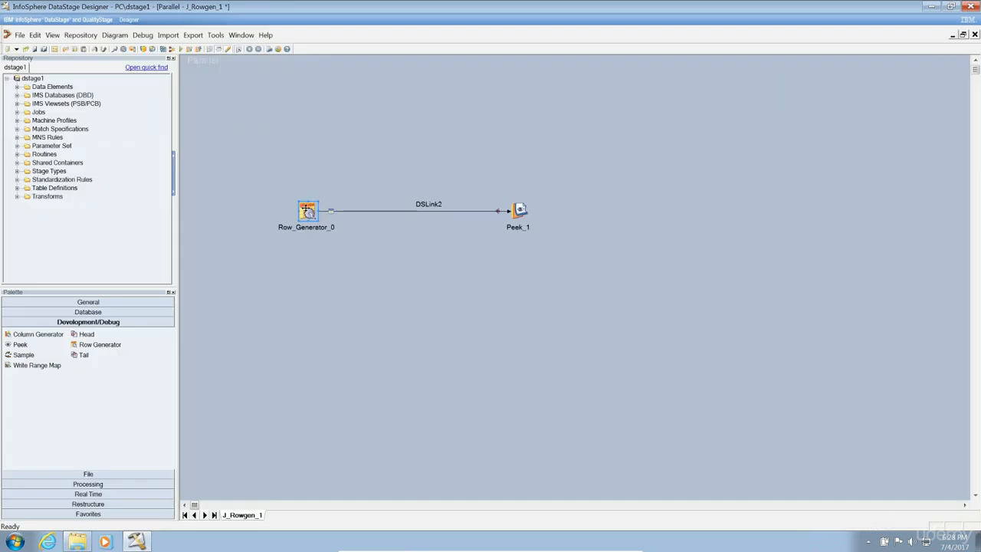
# Rename the generator stage to Row_Gen_1 and the DSLink2 link to lnk_peek.
pyautogui.rightClick(308, 214)
pyautogui.click(355, 271)
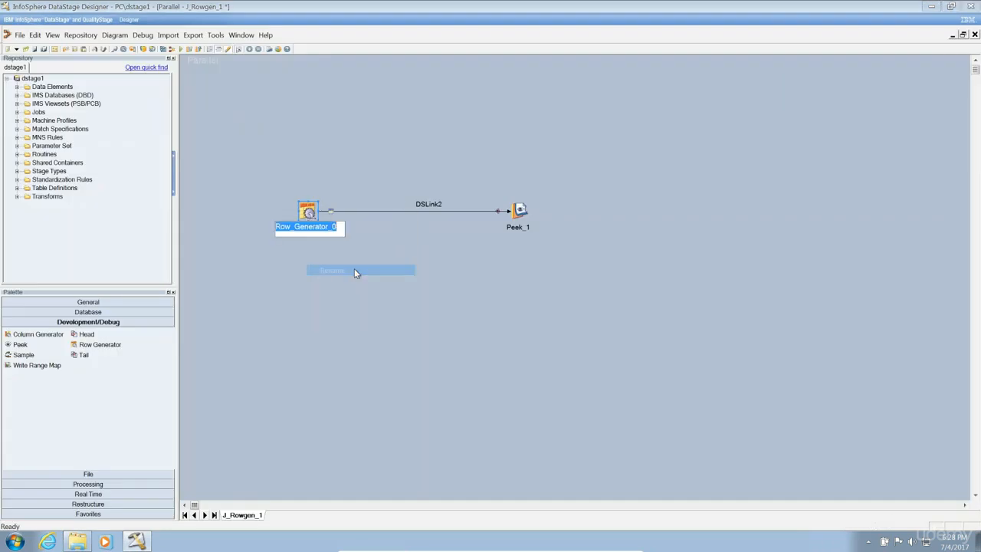
pyautogui.write('Row_Gen_')
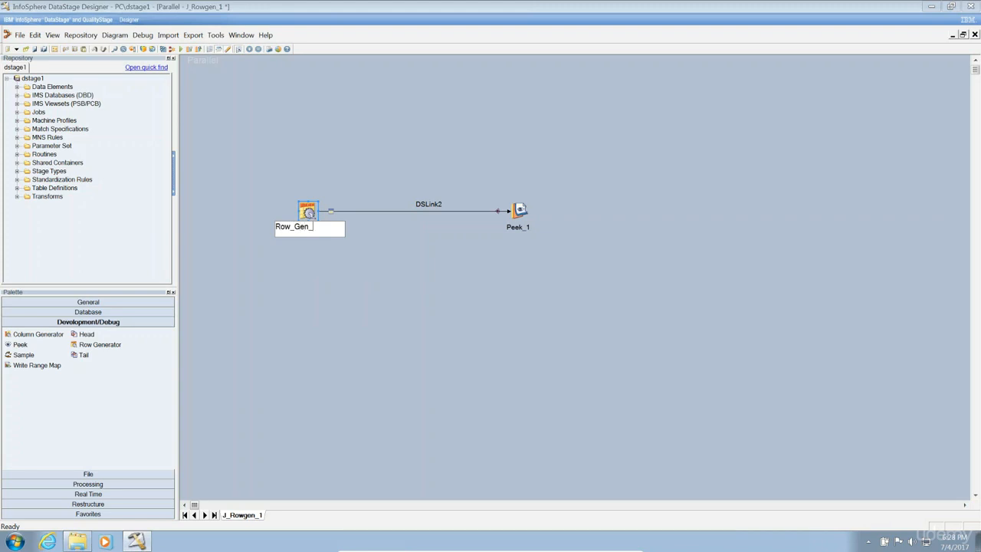
pyautogui.write('1')
pyautogui.press('Return')
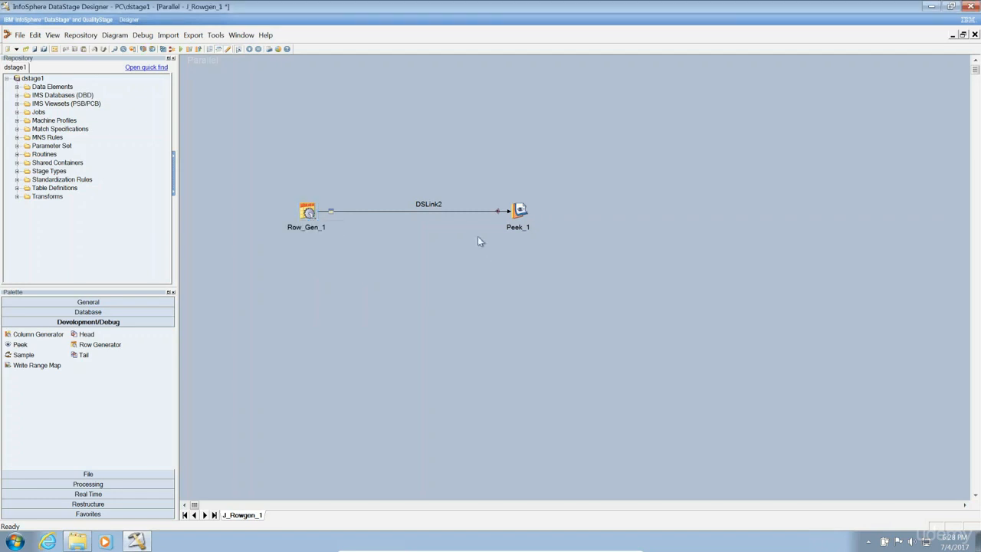
pyautogui.rightClick(425, 205)
pyautogui.click(431, 211)
pyautogui.write('lnk_peek')
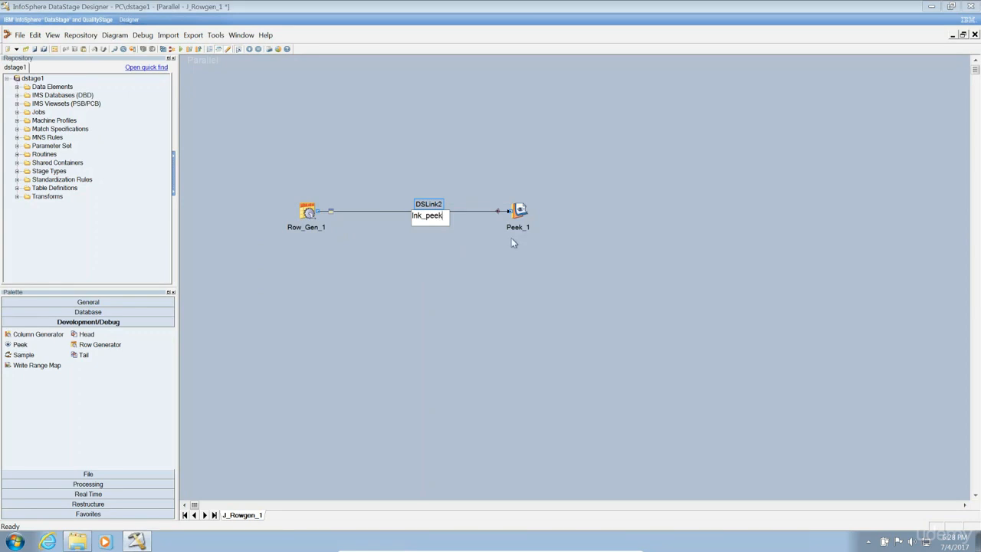
pyautogui.press('Return')
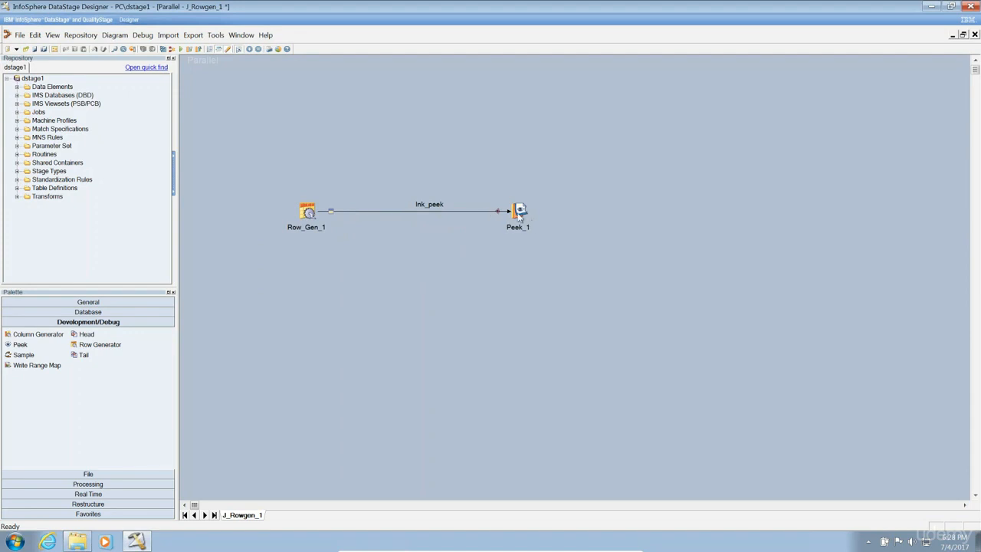
# Rename the Peek_1 stage to Peek_Dummydata.
pyautogui.rightClick(520, 211)
pyautogui.click(552, 266)
pyautogui.press('BackSpace')
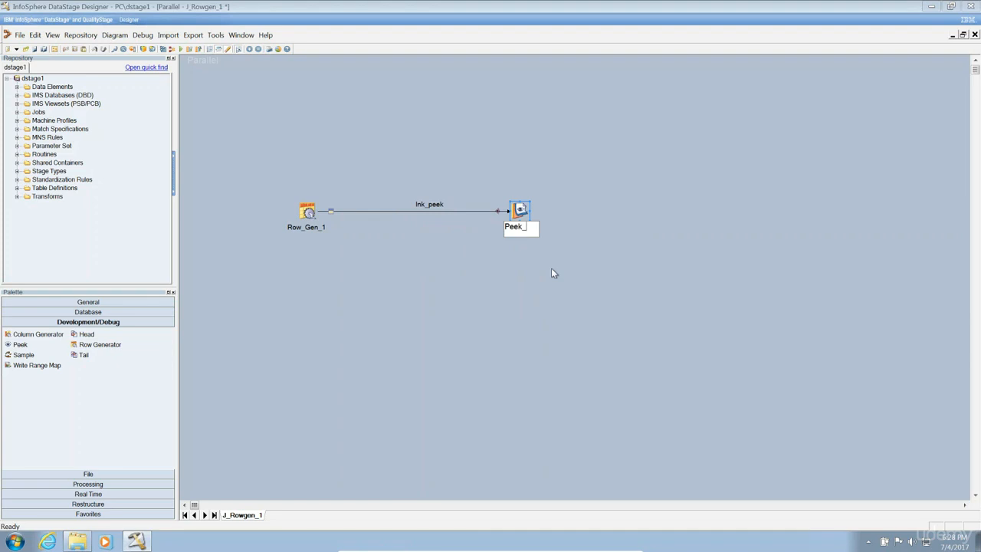
pyautogui.write('Dummydata')
pyautogui.click(387, 323)
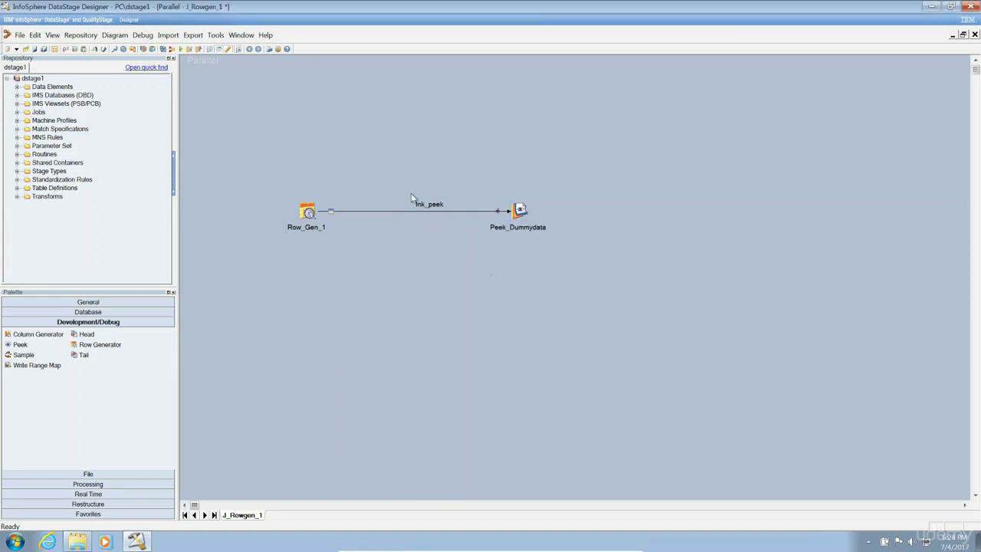
# Select the Peek_Dummydata stage, then clear the selection on the canvas.
pyautogui.click(494, 233)
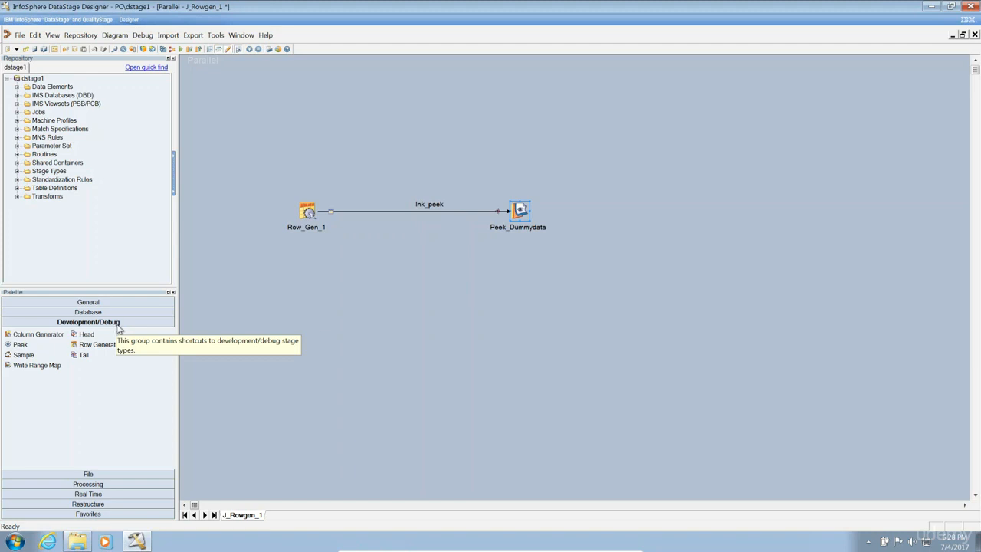
pyautogui.click(389, 290)
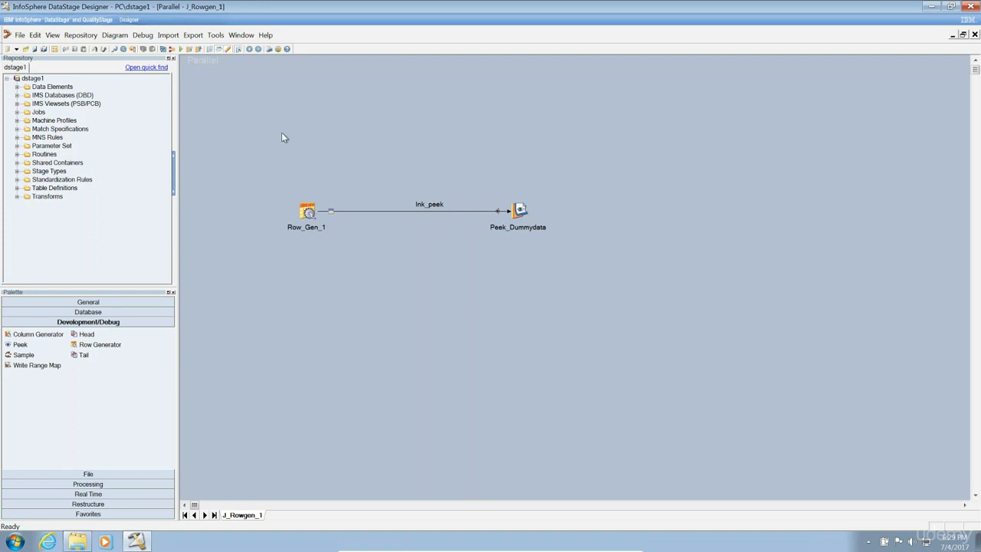
# Compile J_Rowgen_1, dismiss the compile results, and run the job from Job Run Options.
pyautogui.click(163, 49)
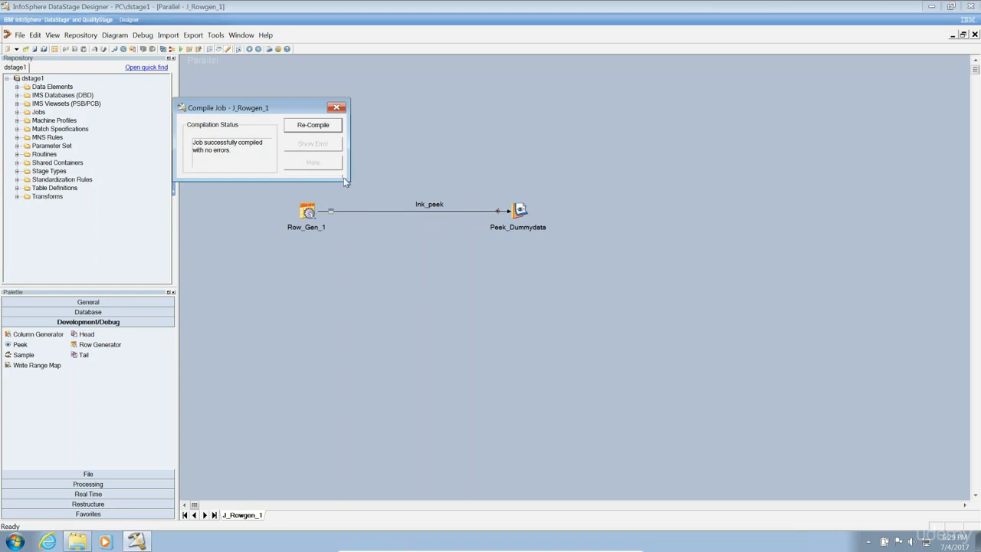
pyautogui.moveTo(344, 180); pyautogui.dragTo(474, 261)
pyautogui.click(451, 182)
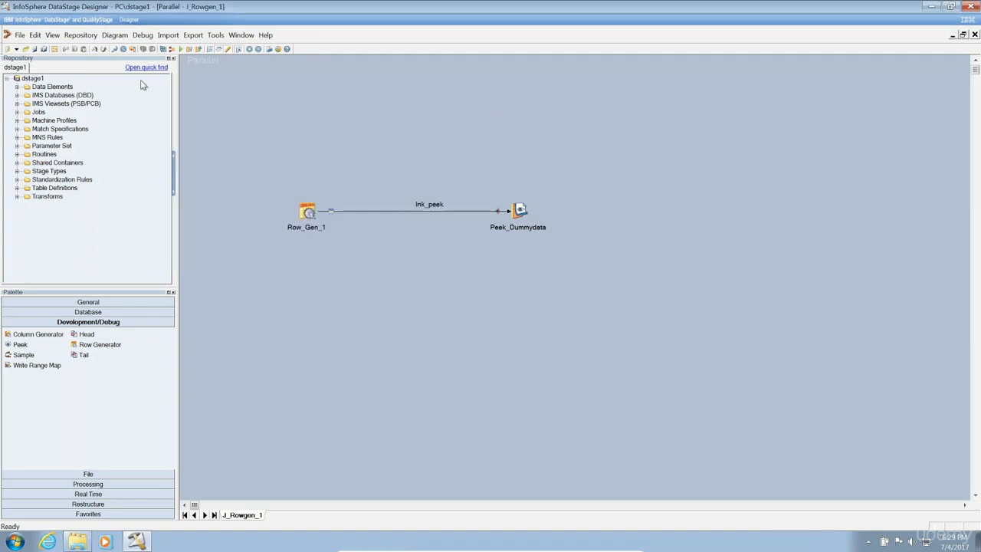
pyautogui.click(182, 50)
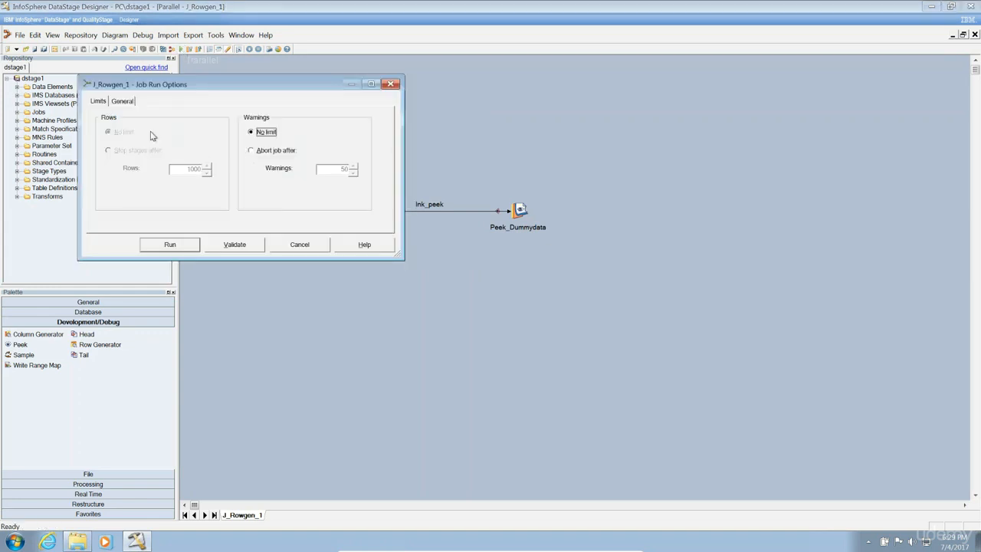
pyautogui.click(174, 248)
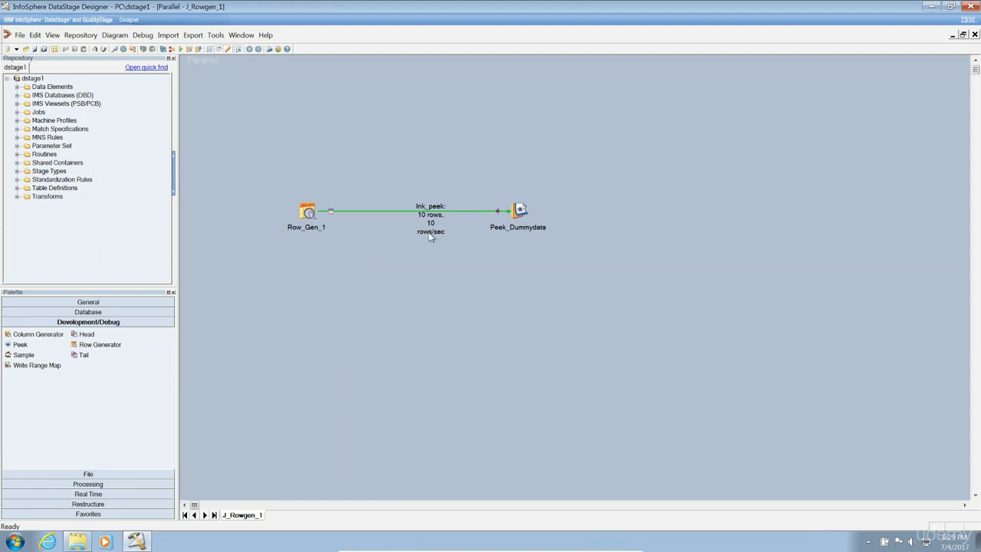
pyautogui.doubleClick(306, 226)
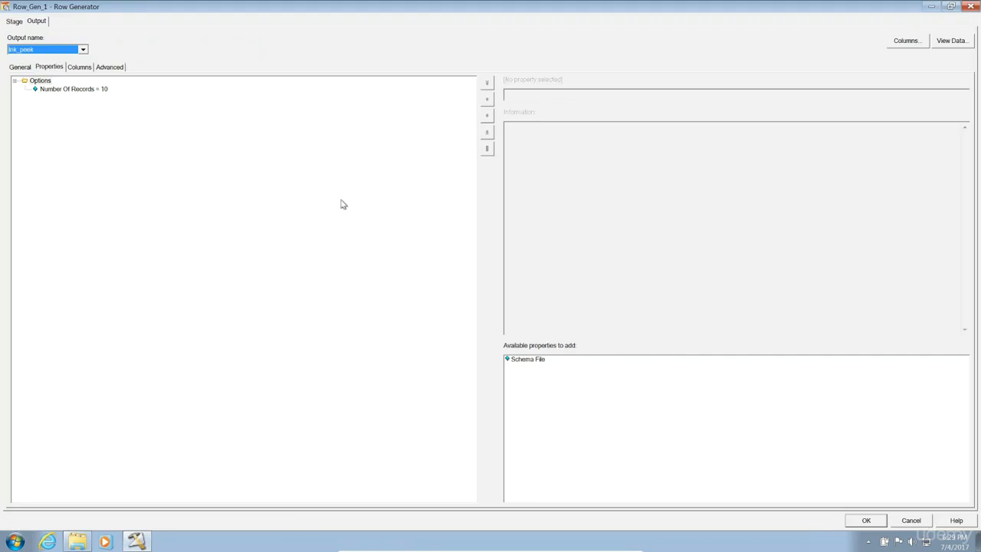
pyautogui.click(90, 91)
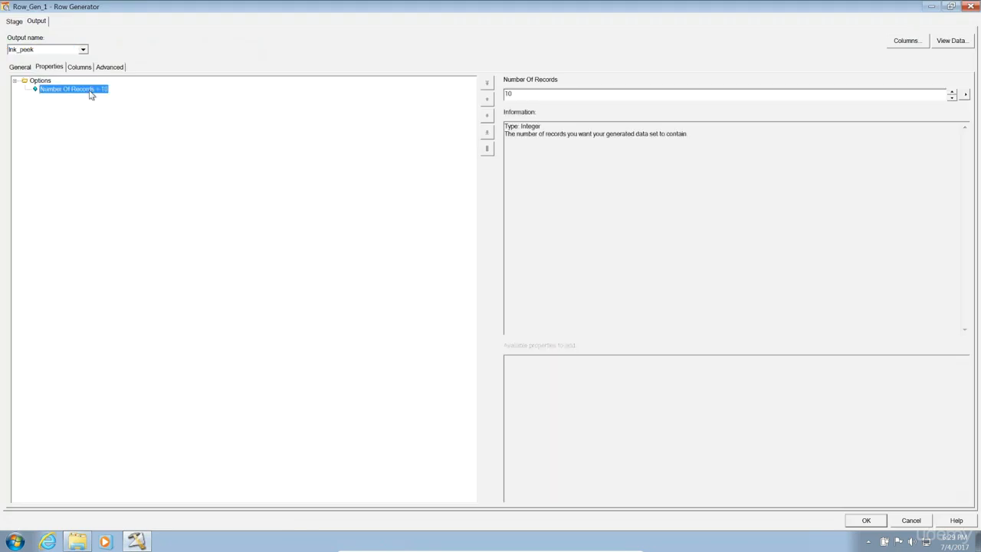
pyautogui.click(914, 521)
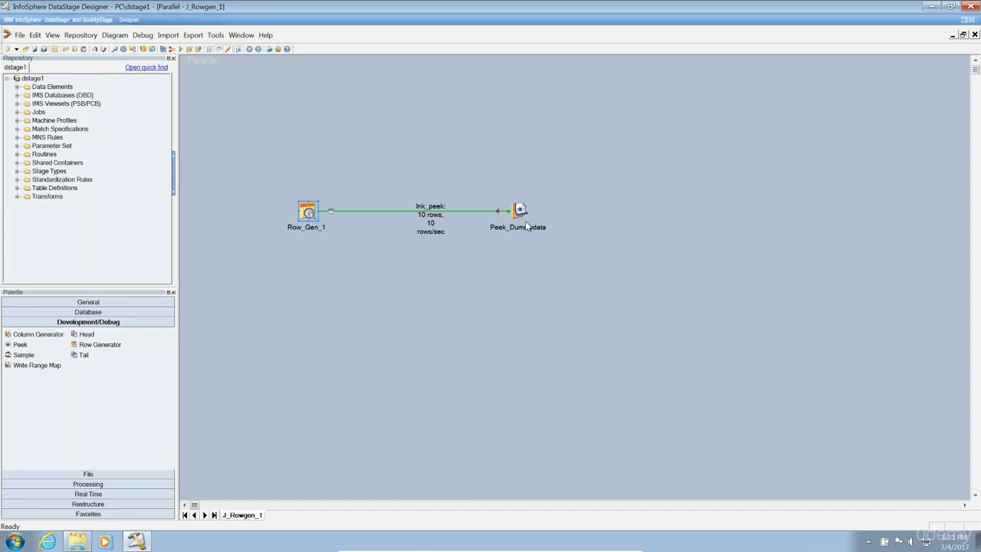
# Open the job log and inspect the Peek_Dummydata partition 0 and 1 entries and the APT configuration entry.
pyautogui.click(493, 306)
pyautogui.hotkey('ctrl', 'l')
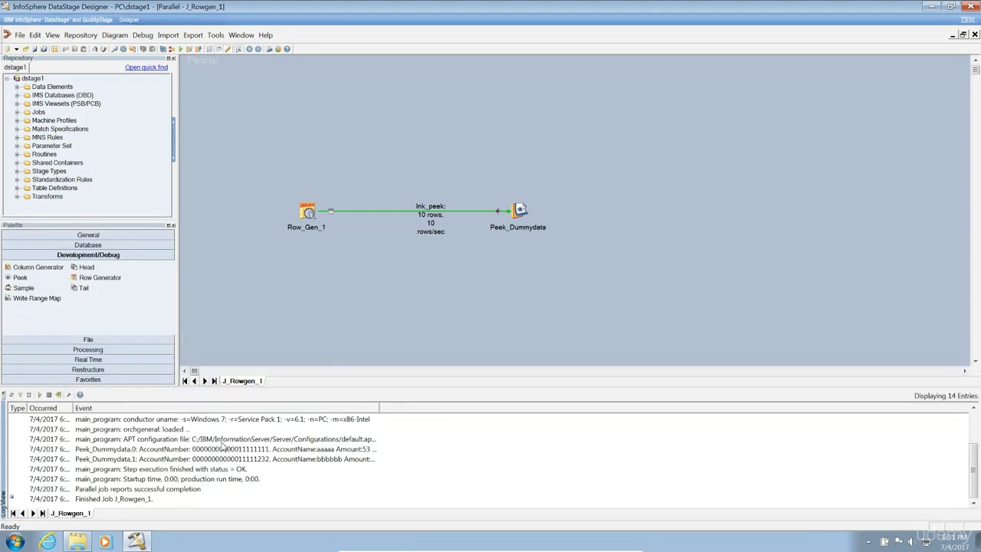
pyautogui.click(216, 443)
pyautogui.click(207, 452)
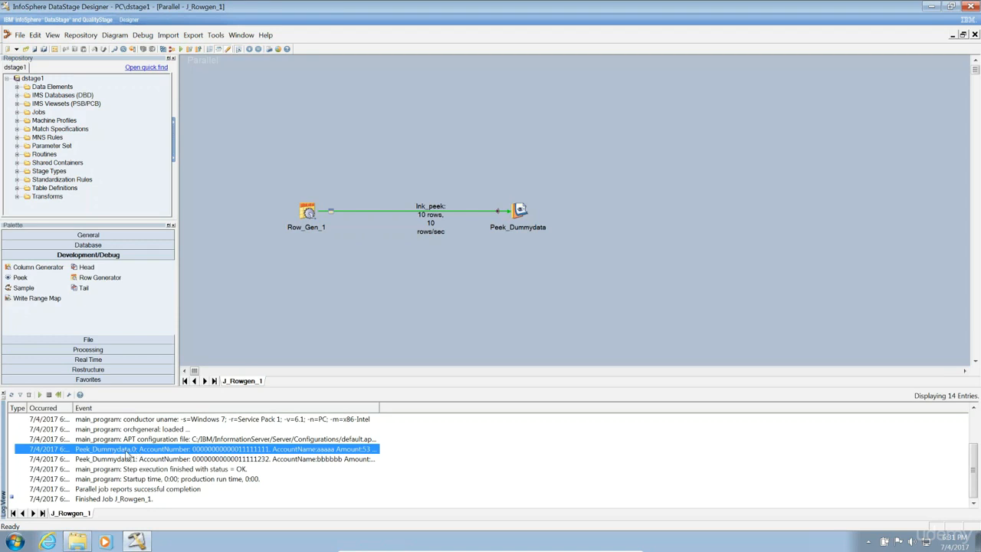
pyautogui.click(96, 460)
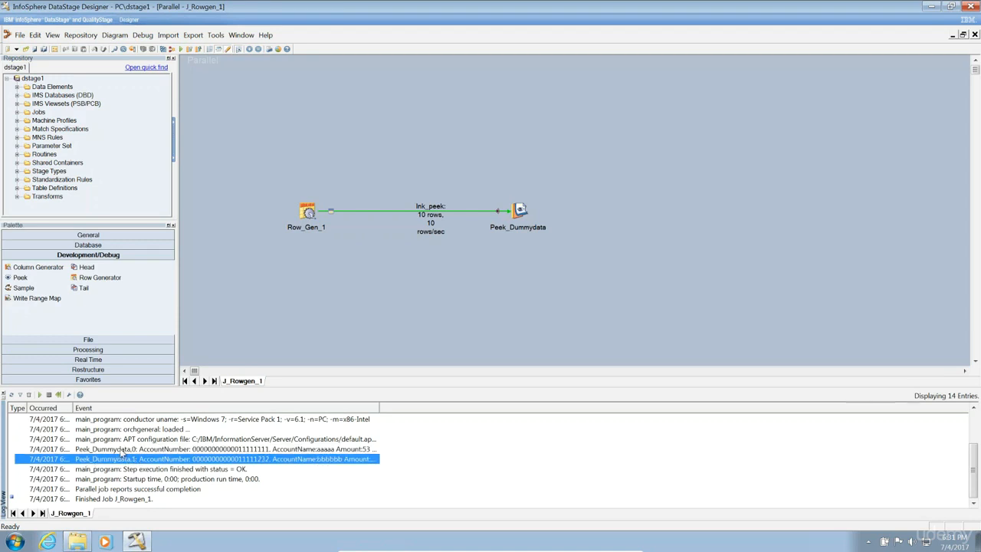
pyautogui.click(121, 450)
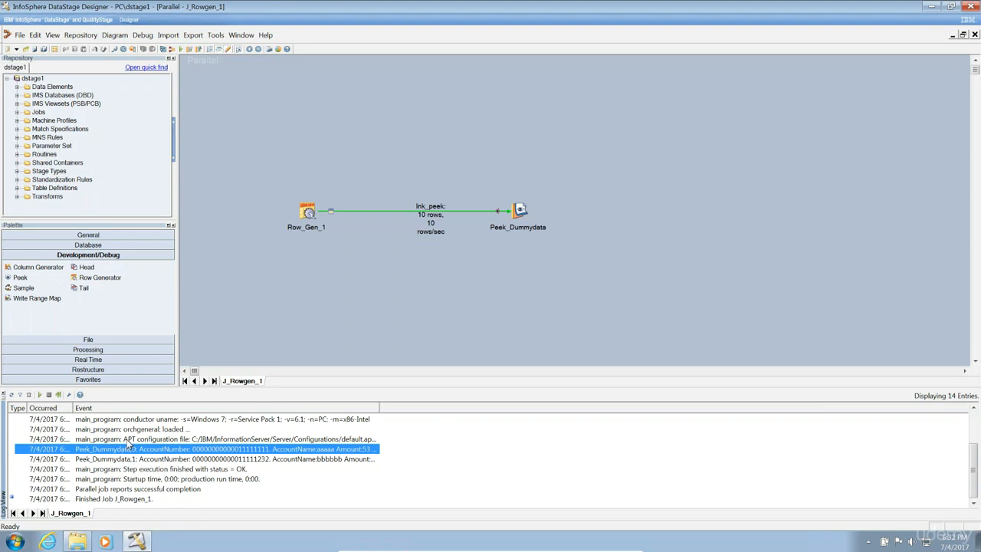
pyautogui.click(128, 439)
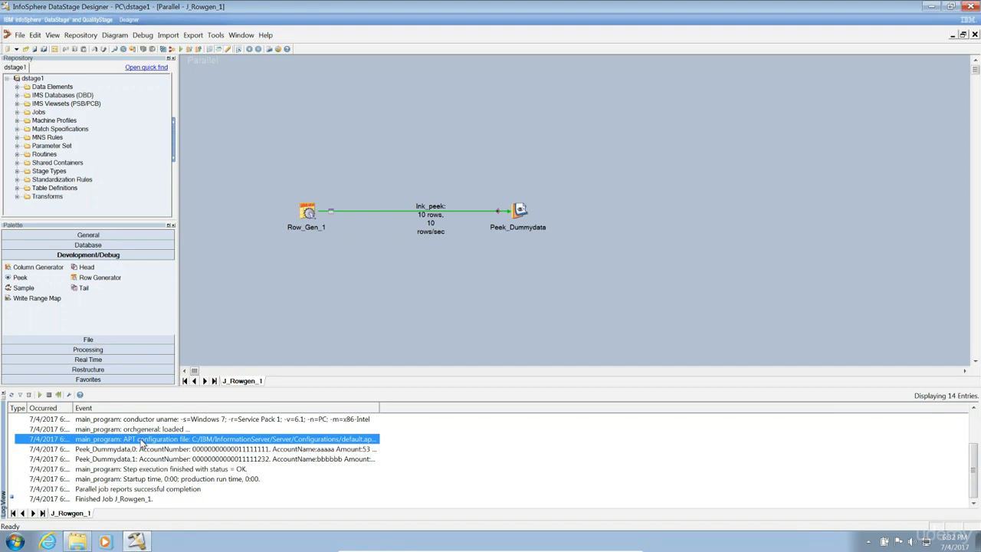
pyautogui.doubleClick(265, 440)
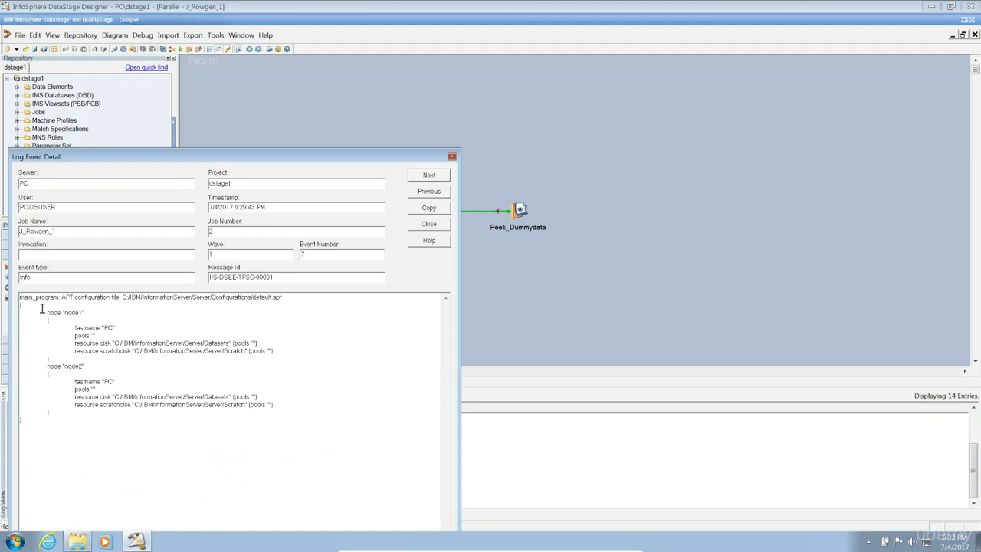
pyautogui.moveTo(44, 312); pyautogui.dragTo(51, 358)
pyautogui.moveTo(50, 418); pyautogui.dragTo(34, 370)
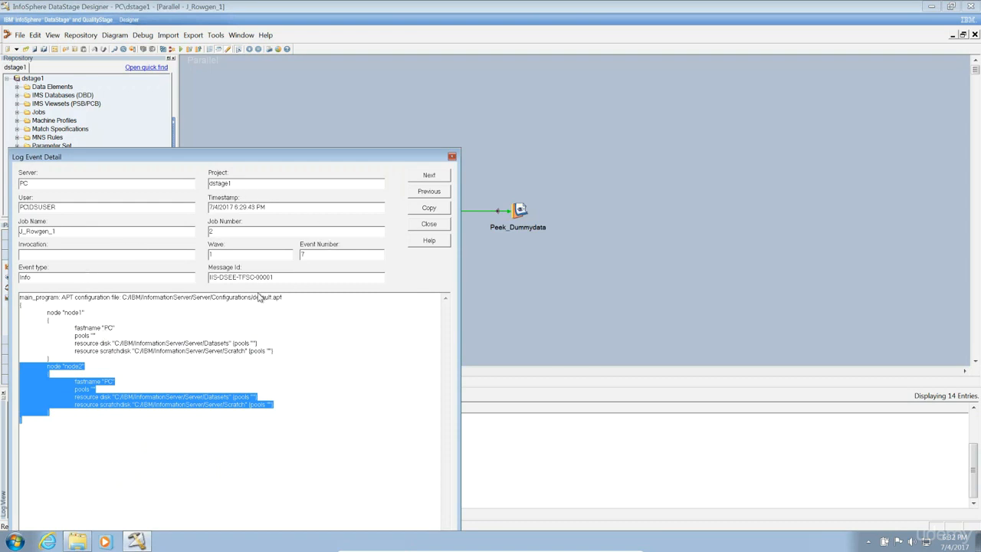
pyautogui.click(427, 224)
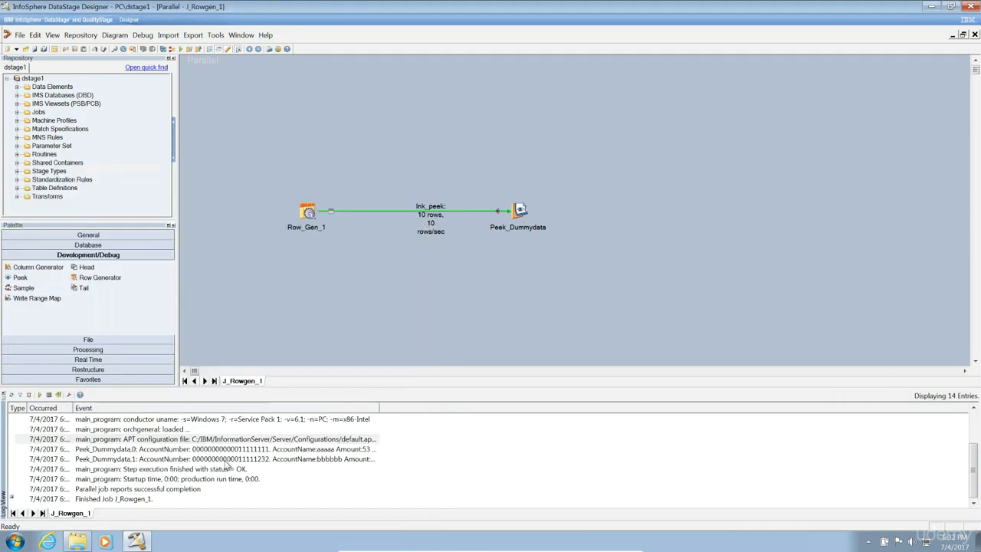
# Open the partition 0 Peek event detail and highlight its AccountNumber, AccountName and AccountType values.
pyautogui.doubleClick(222, 450)
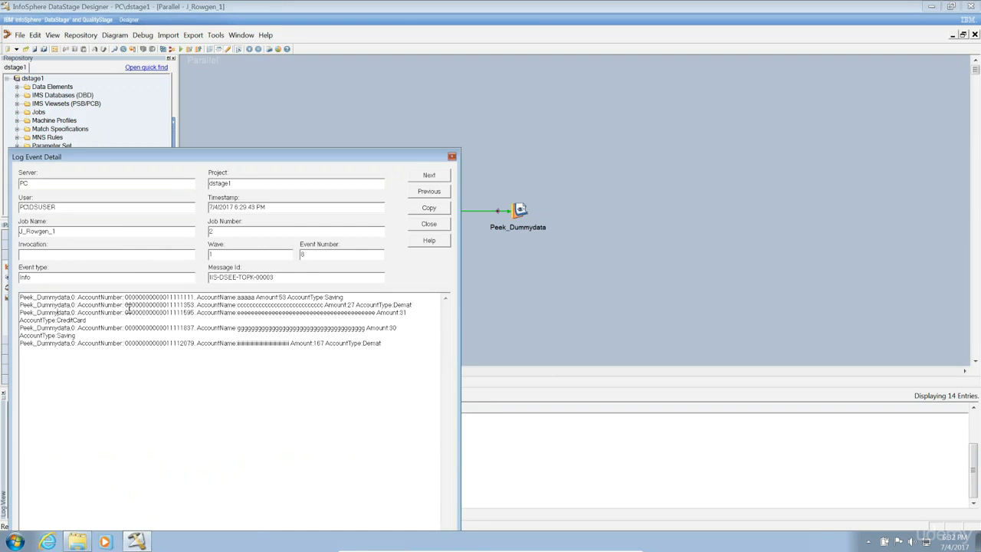
pyautogui.moveTo(125, 297); pyautogui.dragTo(193, 297)
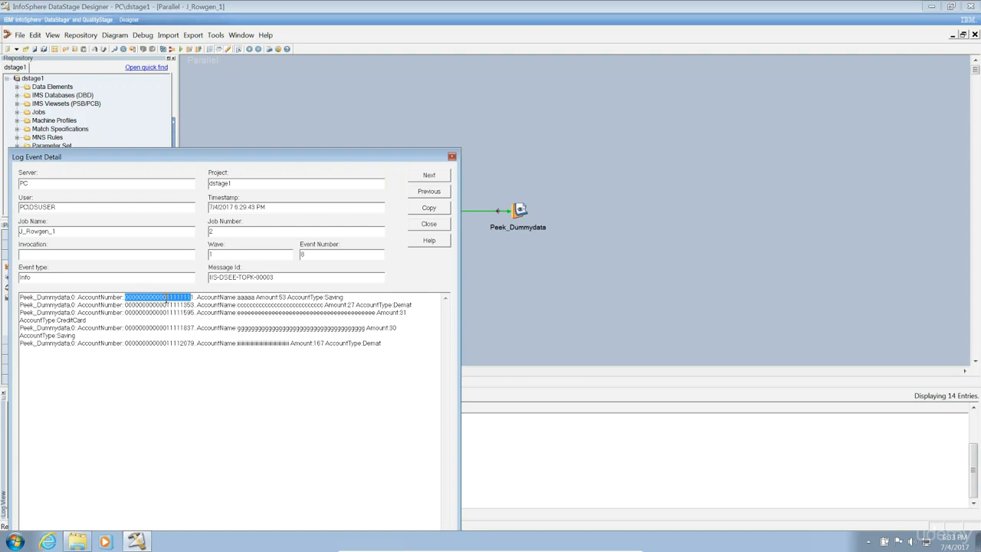
pyautogui.doubleClick(245, 300)
pyautogui.doubleClick(247, 305)
pyautogui.click(248, 315)
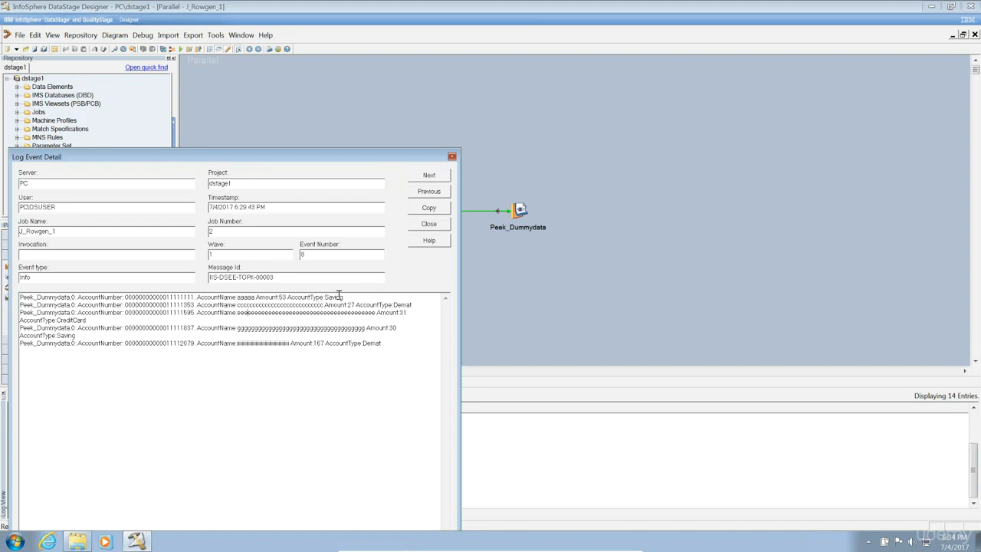
pyautogui.click(413, 304)
pyautogui.doubleClick(74, 319)
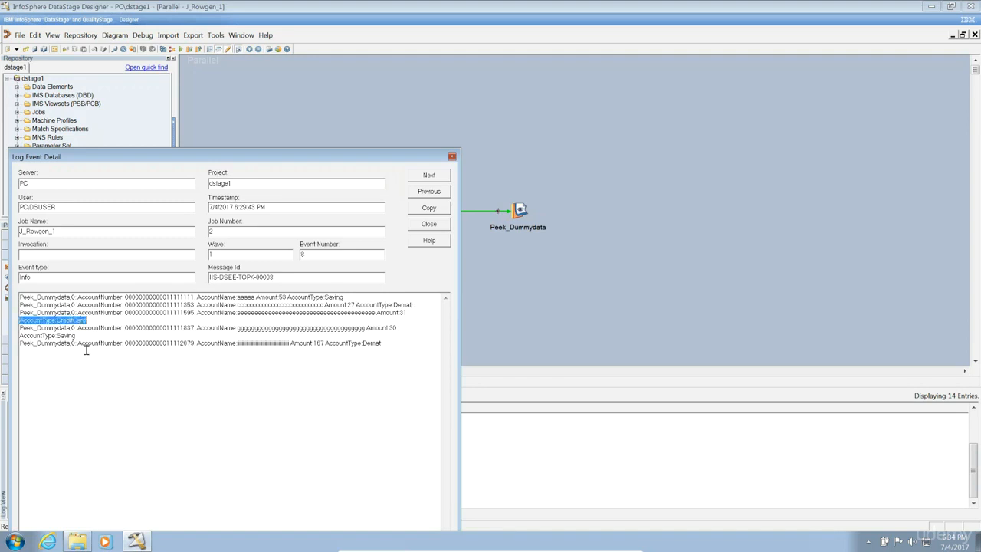
pyautogui.keyDown('shift'); pyautogui.click(395, 343); pyautogui.keyUp('shift')
# Copy the Peek event text and paste it into a new, maximized Notepad document.
pyautogui.hotkey('shift', 'Up')
pyautogui.hotkey('shift', 'Up')
pyautogui.hotkey('shift', 'Up')
pyautogui.hotkey('shift', 'Up')
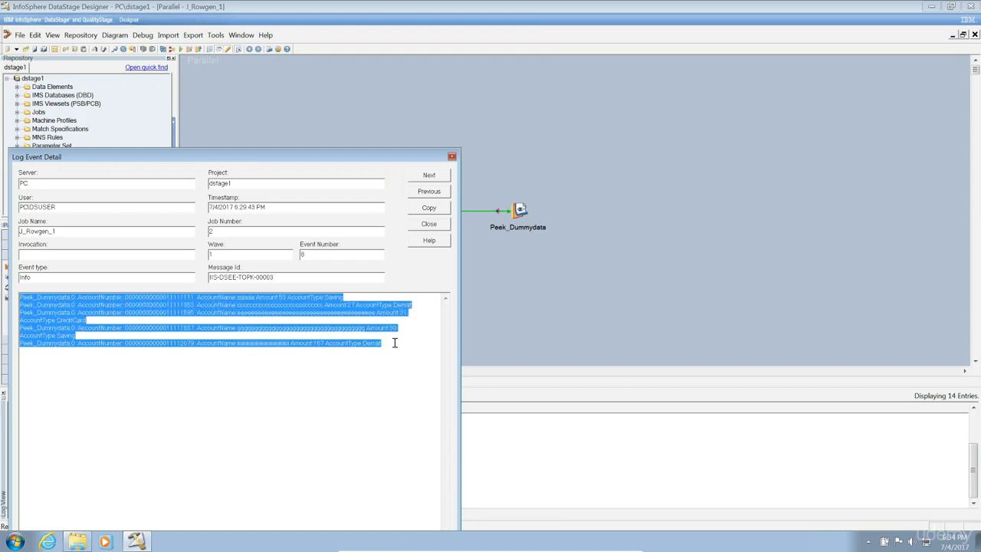
pyautogui.press('super+r')
pyautogui.write('notepad')
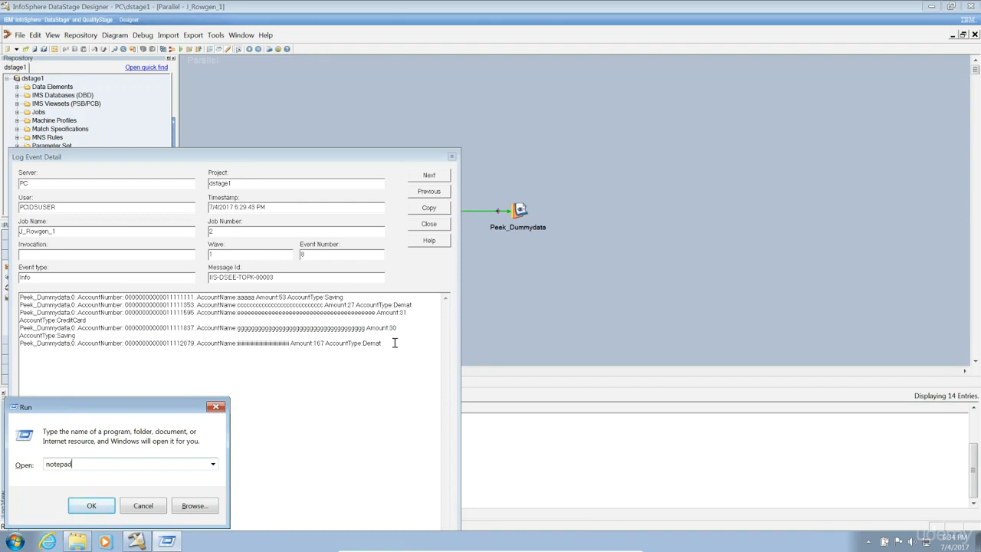
pyautogui.press('Return')
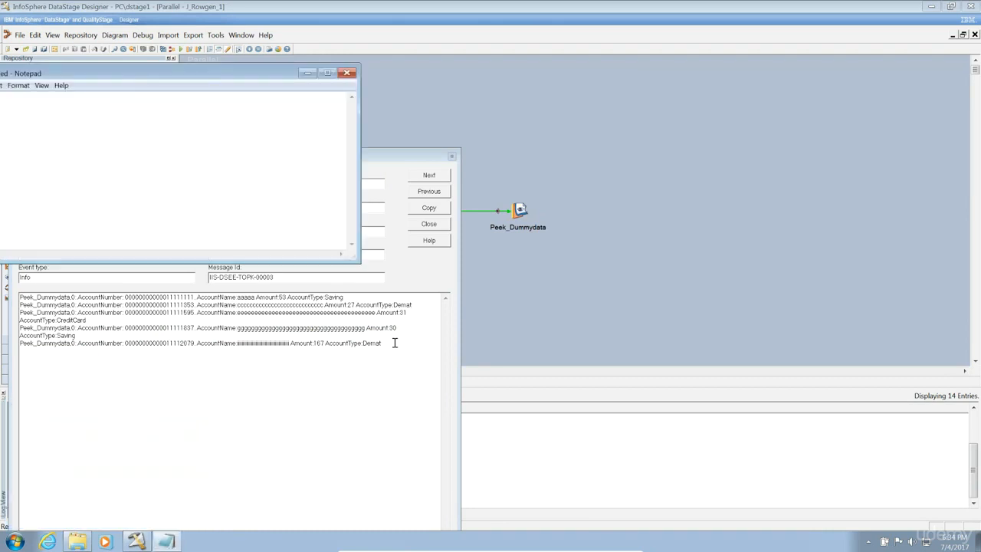
pyautogui.hotkey('ctrl', 'v')
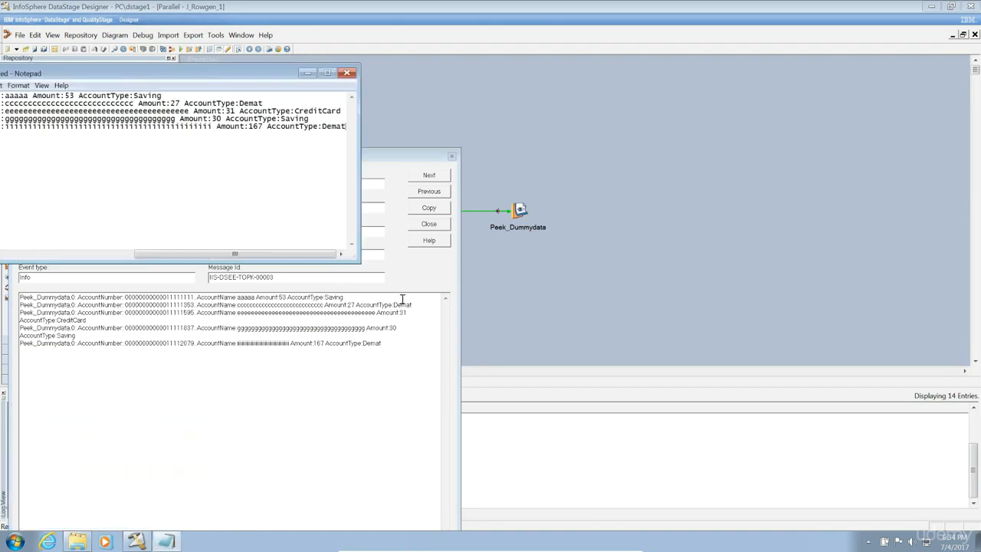
pyautogui.click(327, 73)
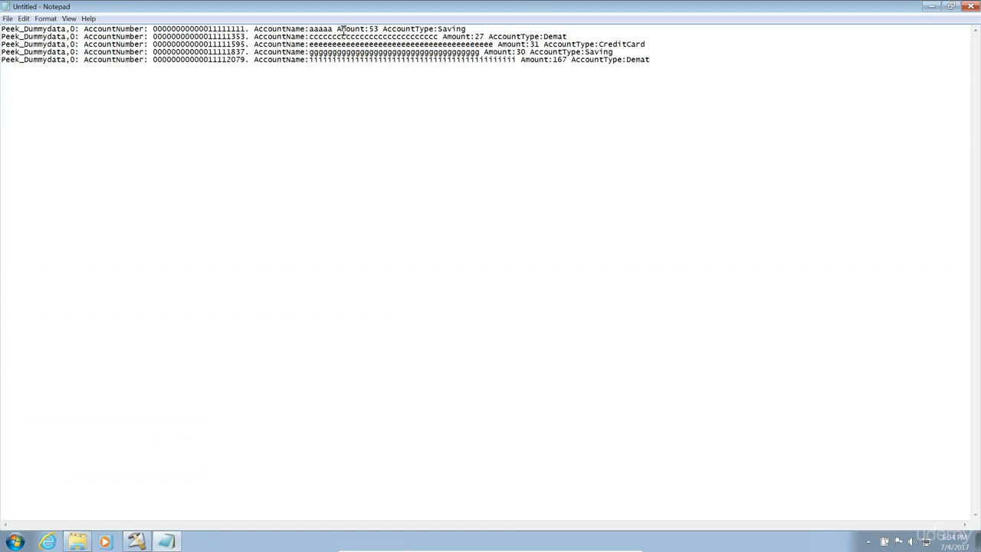
# Review the pasted rows, highlighting the AccountType values CreditCard, Saving and Demat.
pyautogui.moveTo(378, 29); pyautogui.dragTo(547, 44)
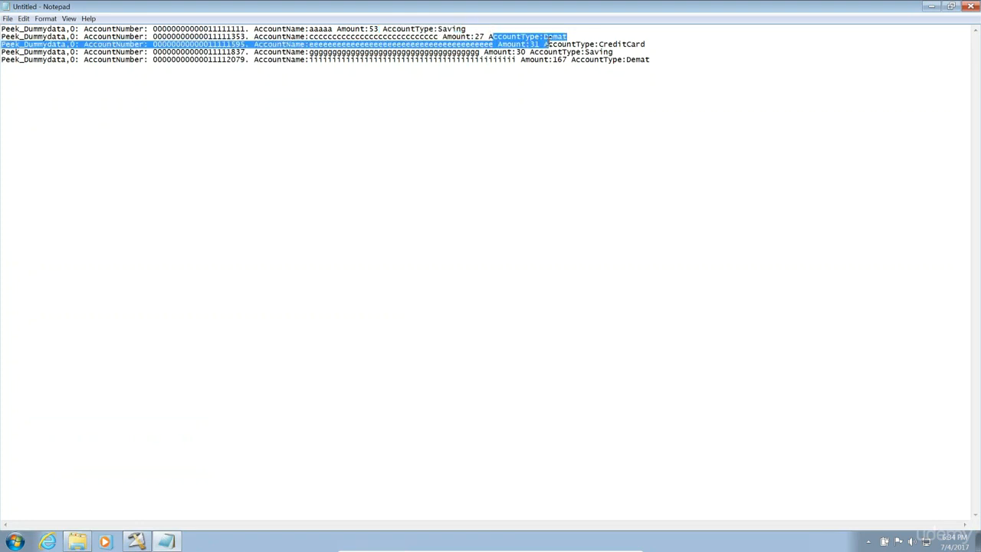
pyautogui.doubleClick(625, 44)
pyautogui.doubleClick(599, 52)
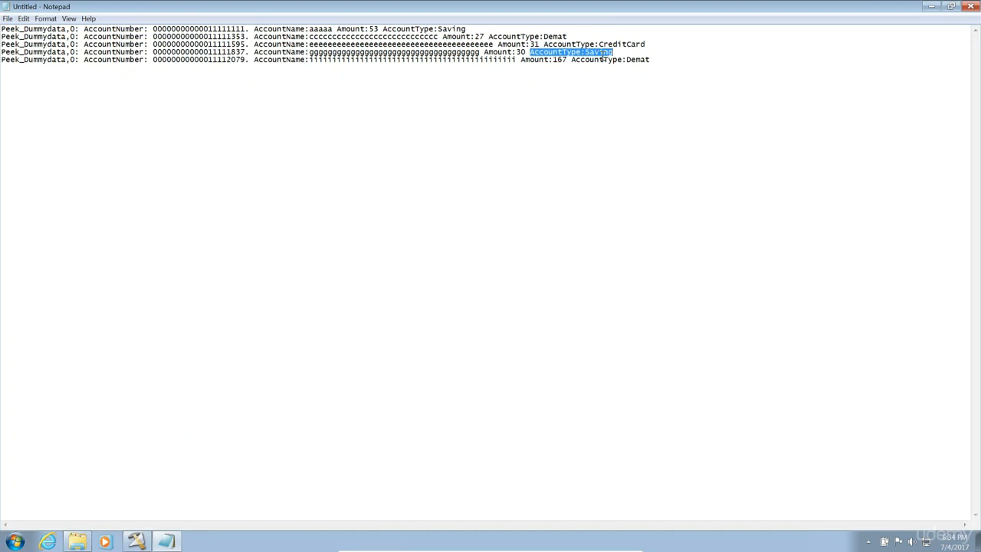
pyautogui.doubleClick(639, 59)
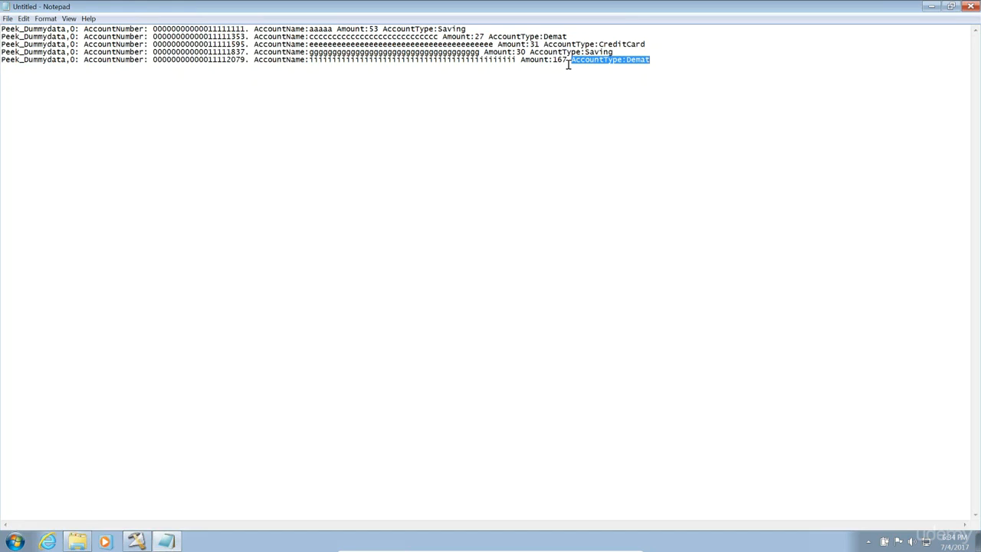
pyautogui.click(670, 62)
# Copy the five partition 1 rows from log event 9 and paste them at the end of the Notepad document.
pyautogui.click(136, 541)
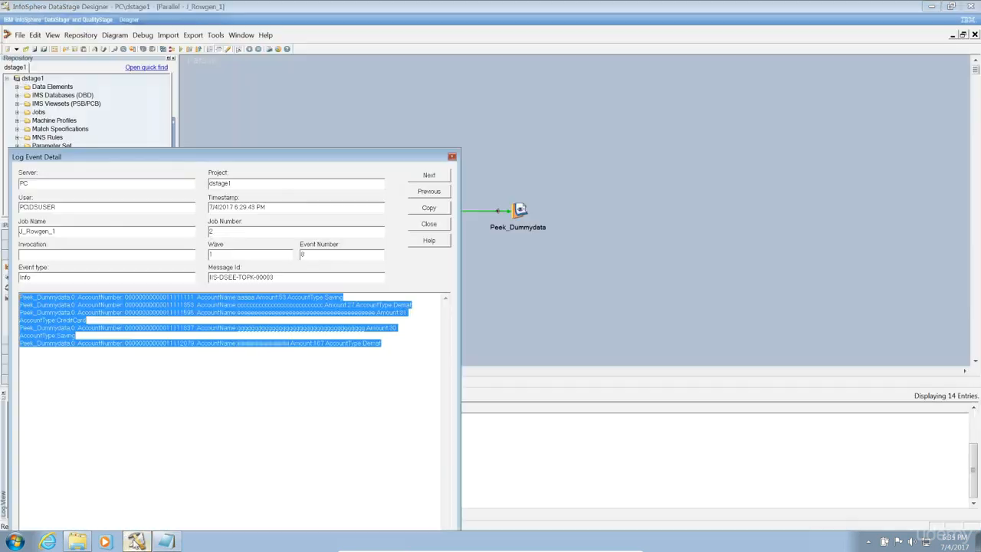
pyautogui.click(429, 178)
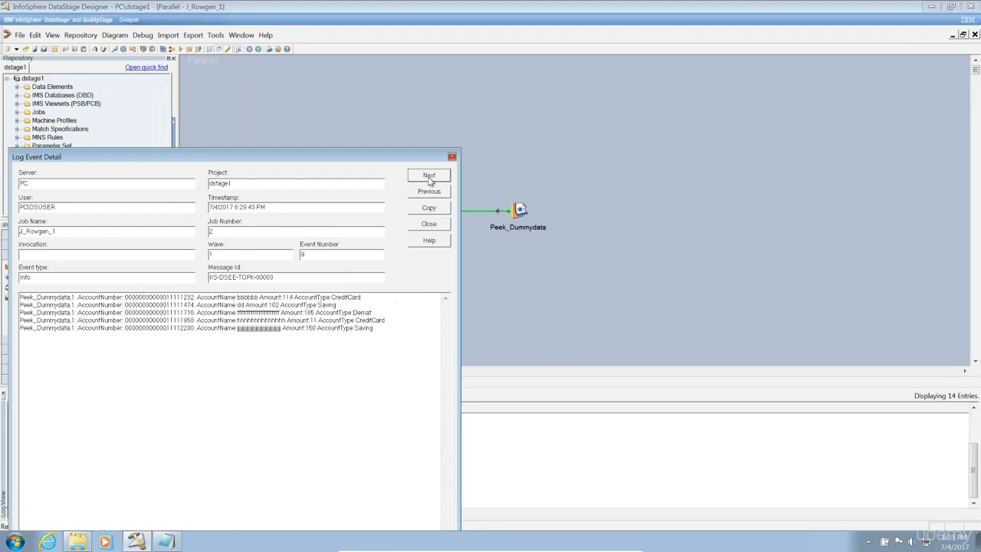
pyautogui.click(394, 333)
pyautogui.hotkey('shift', 'Home')
pyautogui.hotkey('shift', 'Up')
pyautogui.hotkey('shift', 'Up')
pyautogui.hotkey('shift', 'Up')
pyautogui.hotkey('shift', 'Up')
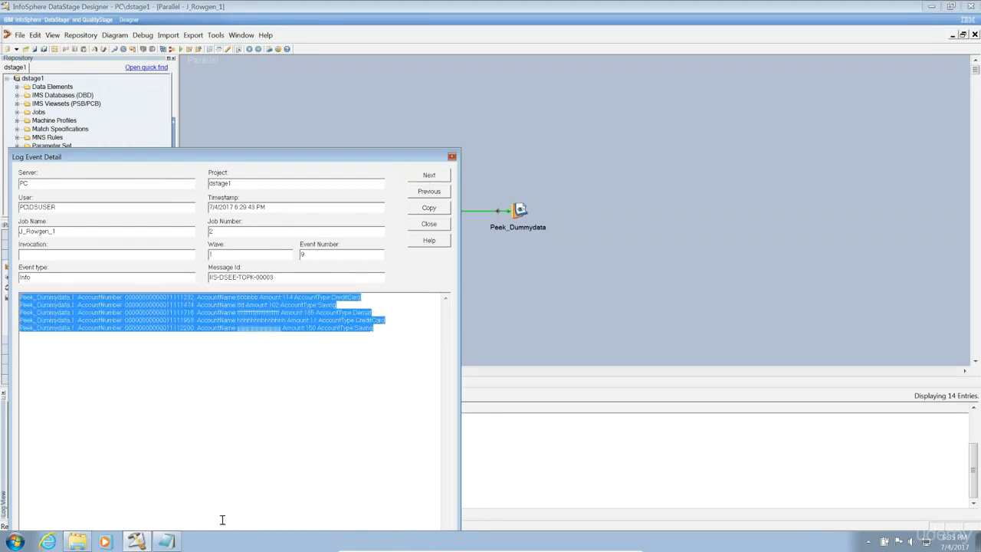
pyautogui.click(167, 541)
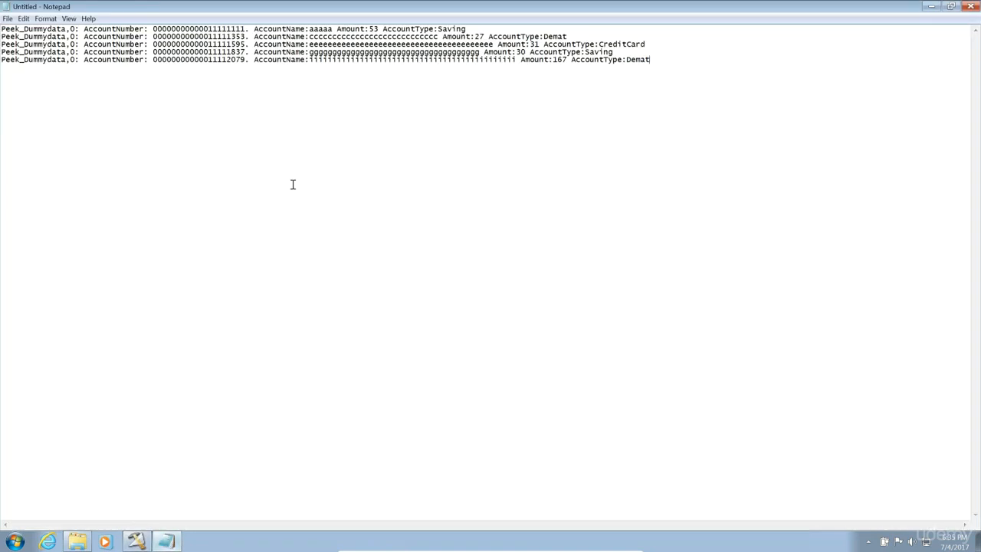
pyautogui.click(292, 59)
pyautogui.press('Return')
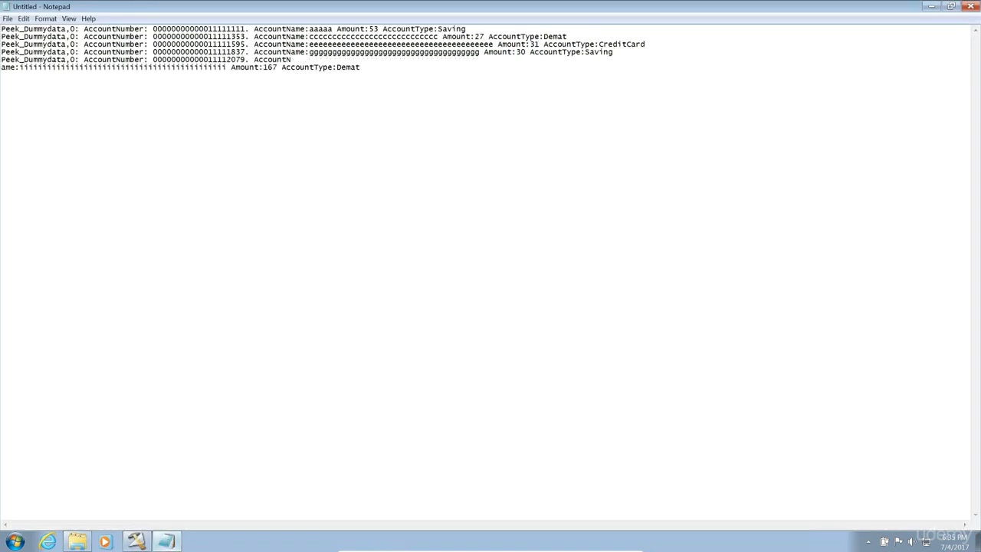
pyautogui.press('BackSpace')
pyautogui.write('Peek_Dummydata,1: AccountNumber: 0000000000011111232. AccountName:bbbbbb Amount:114 AccountType:CreditCard Peek_Dummydata,1: AccountNumber: 0000000000011111474. AccountName:dd Amount:102 AccountType:Saving Peek_Dummydata,1: AccountNumber: 0000000000011111716. AccountName:ffffffffffffffffffffff Amount:185 AccountType:Demat Peek_Dummydata,1: AccountNumber: 0000000000011111958. AccountName:hhhhhhhhhhhhhh Amount:11 AccountType:CreditCard Peek_Dummydata,1: AccountNumber: 0000000000011112200. AccountName:jjjjjjjjjjjjjjjjjjjjjjjjjjjjjjjjjjjjj Amount:150 AccountType:Saving')
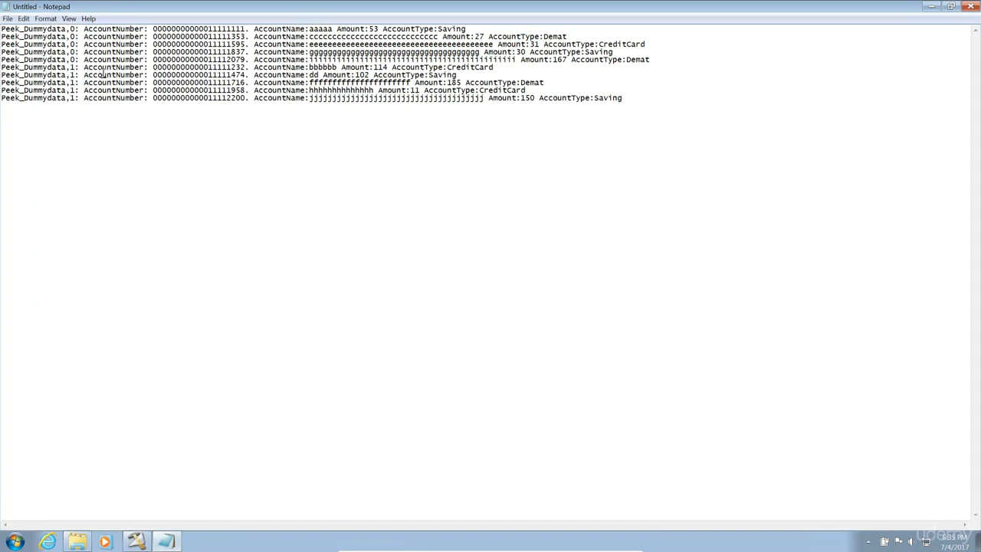
# Move the first partition 1 row up to become line two in Notepad.
pyautogui.moveTo(80, 83); pyautogui.dragTo(3, 86)
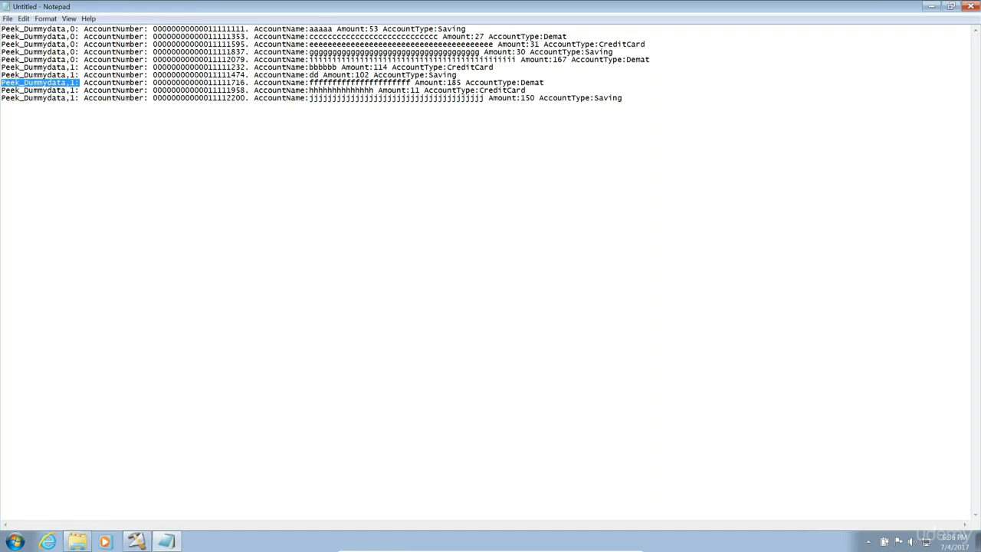
pyautogui.click(516, 69)
pyautogui.hotkey('shift', 'Home')
pyautogui.hotkey('ctrl', 'c')
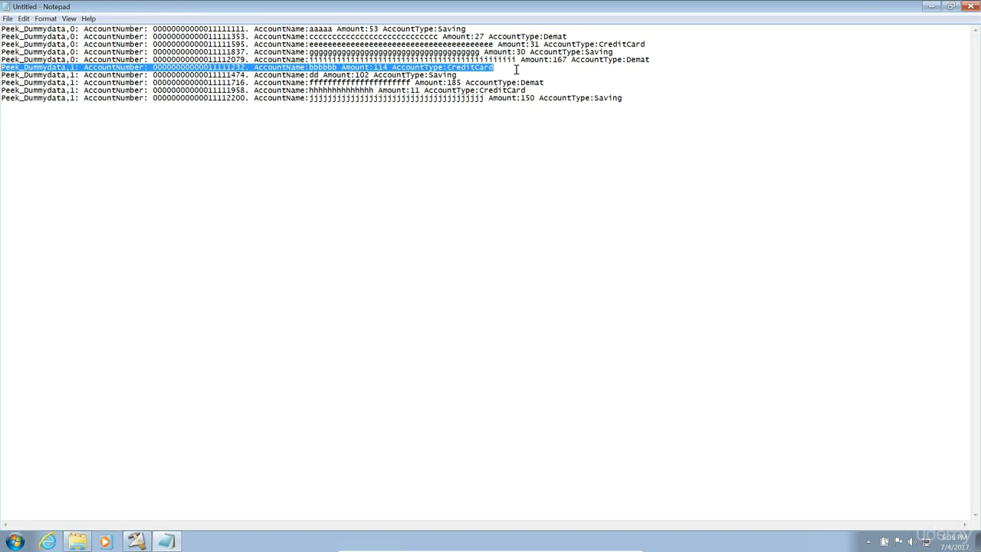
pyautogui.press('Delete')
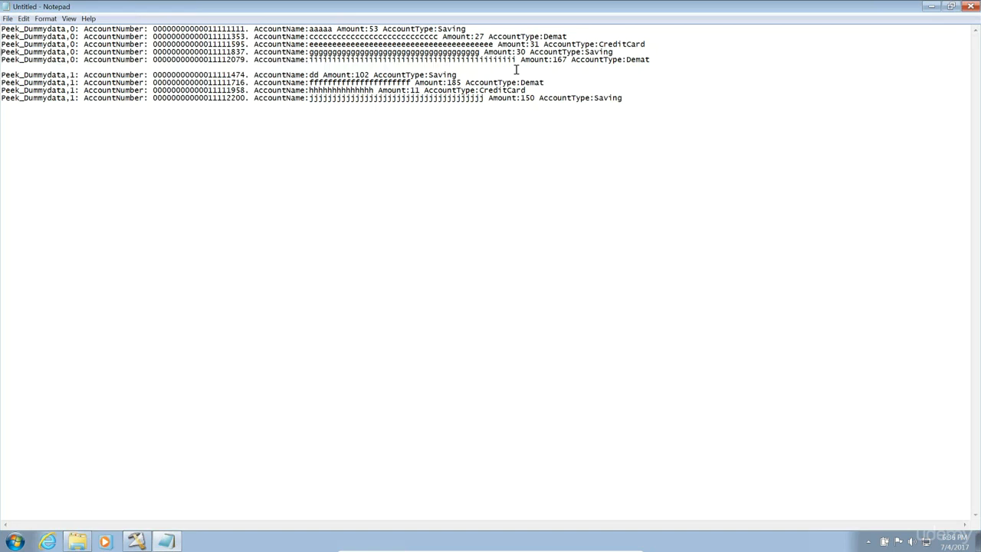
pyautogui.press('Return')
pyautogui.hotkey('ctrl', 'v')
# Cut the dd record and paste it as line 4, between the ccc and eee records.
pyautogui.press('Down')
pyautogui.hotkey('shift', 'End')
pyautogui.hotkey('ctrl', 'c')
pyautogui.press('Delete')
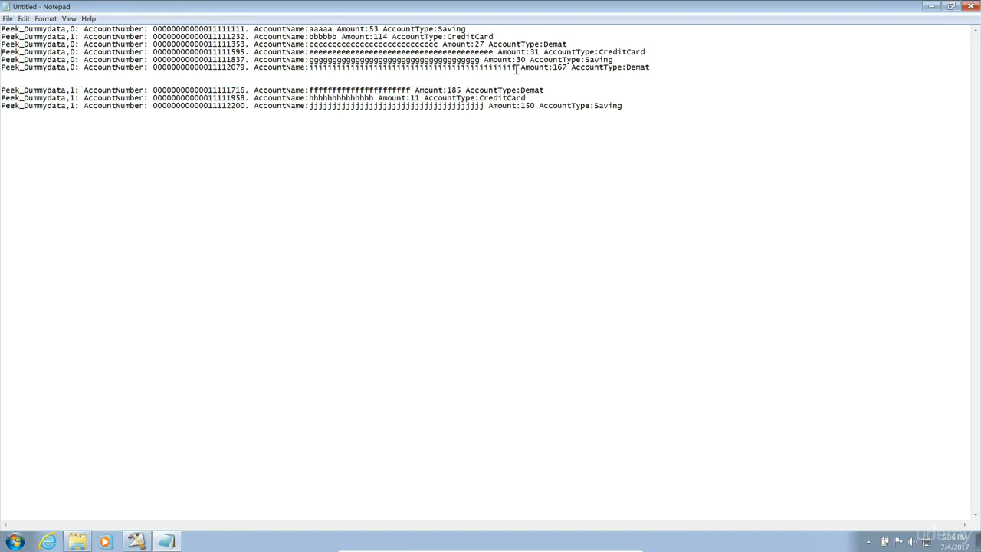
pyautogui.hotkey('ctrl', 'v')
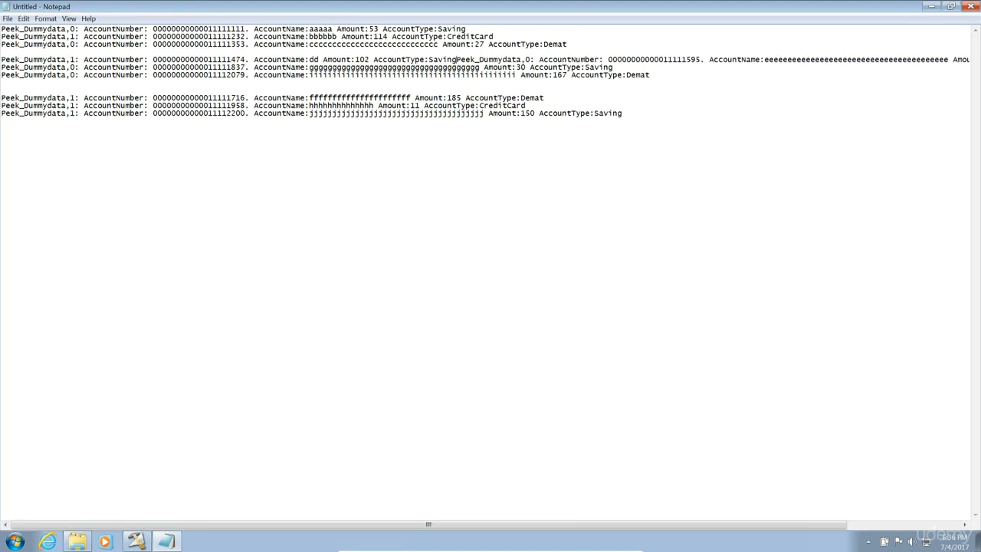
pyautogui.hotkey('ctrl', 'z')
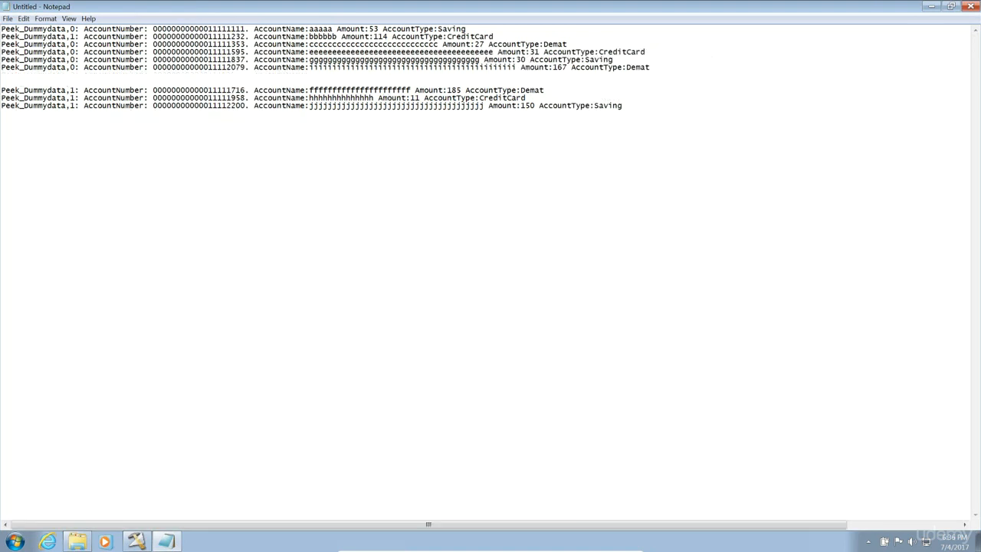
pyautogui.write('Peek_Dummydata,1: AccountNumber: 0000000000011111474. AccountName:dd Amount:102 AccountType:Saving')
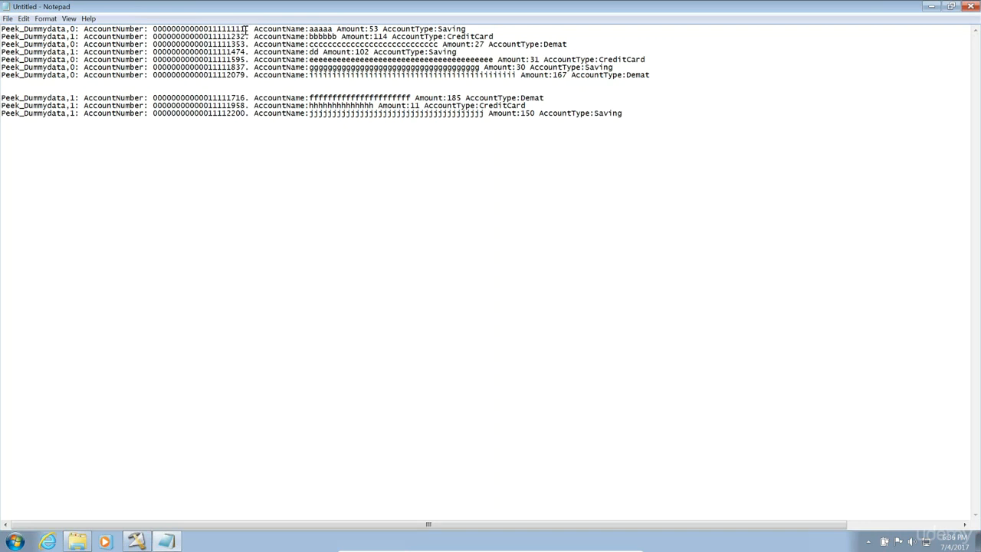
# Compare the ending digits of the first three account numbers in Notepad.
pyautogui.moveTo(245, 29); pyautogui.dragTo(209, 29)
pyautogui.moveTo(230, 30); pyautogui.dragTo(245, 29)
pyautogui.moveTo(246, 36); pyautogui.dragTo(230, 36)
pyautogui.moveTo(245, 44); pyautogui.dragTo(233, 50)
pyautogui.click(243, 58)
# Check the fff, hhh and iii account numbers, then return to DataStage Designer's log detail.
pyautogui.doubleClick(243, 98)
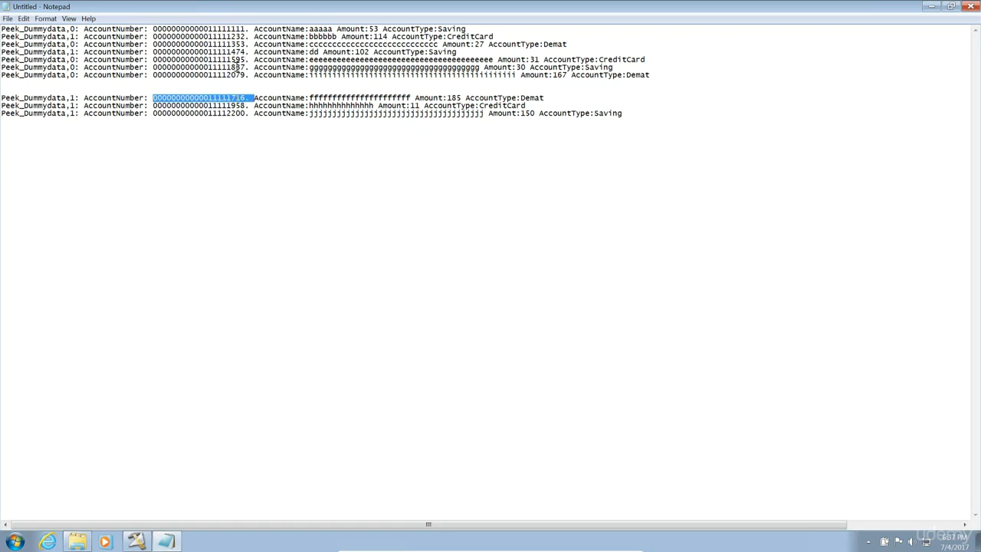
pyautogui.doubleClick(238, 105)
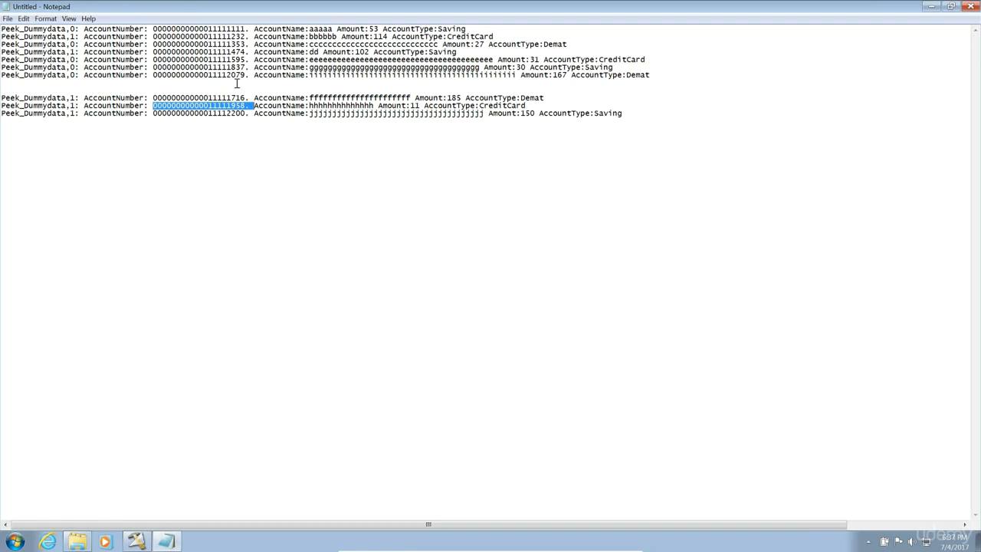
pyautogui.doubleClick(238, 75)
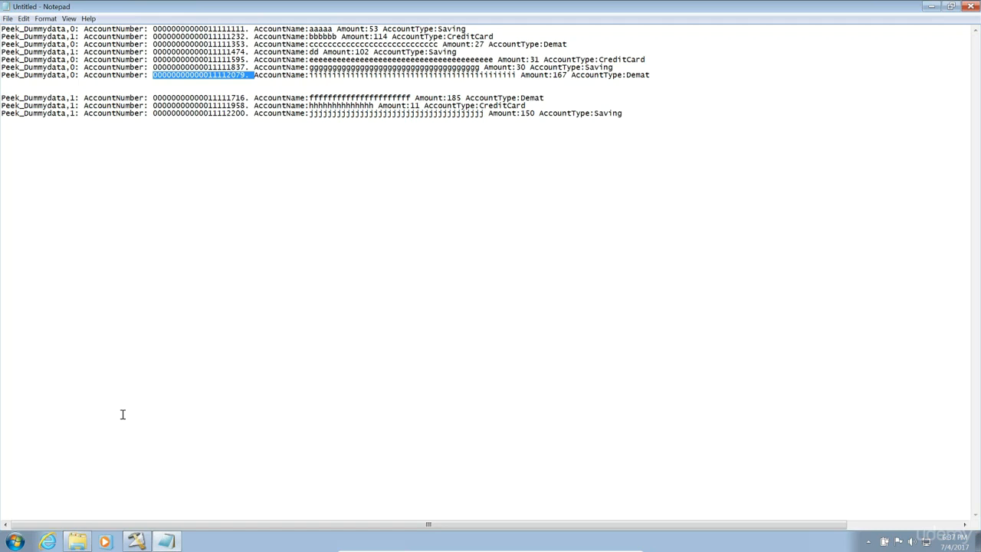
pyautogui.click(134, 542)
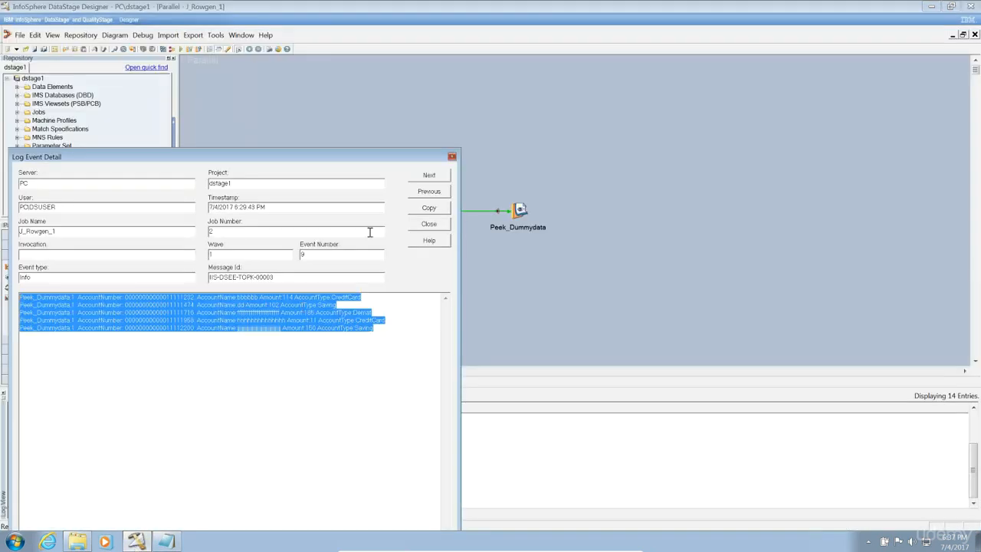
# Open the Row_Gen_1 stage editor and browse its Stage and Output tabs, ending on Output Properties.
pyautogui.click(414, 225)
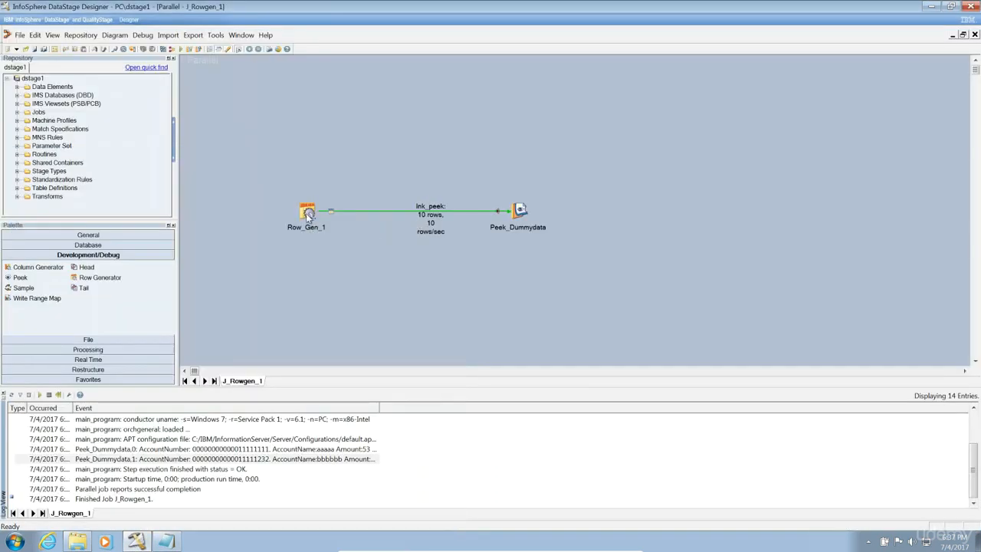
pyautogui.doubleClick(306, 213)
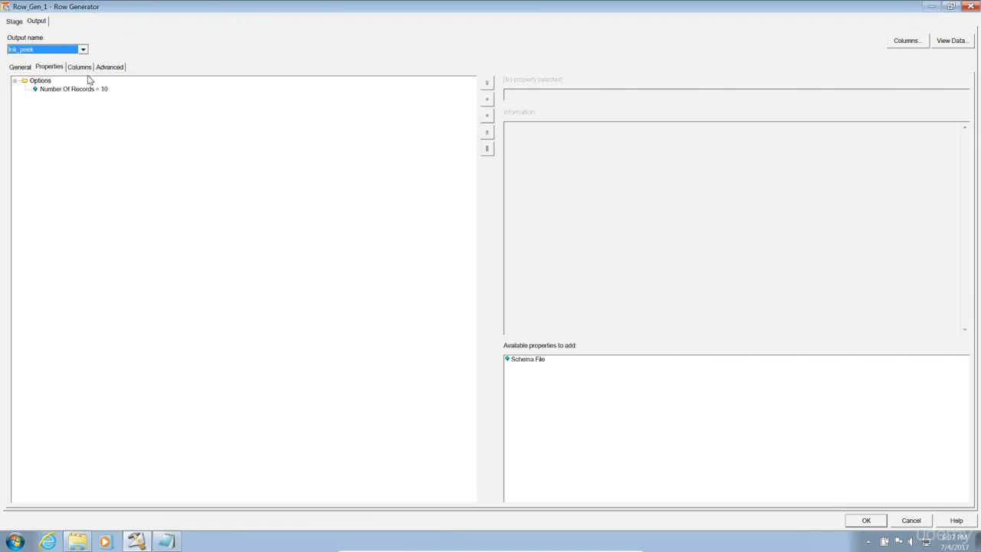
pyautogui.click(80, 68)
pyautogui.click(101, 68)
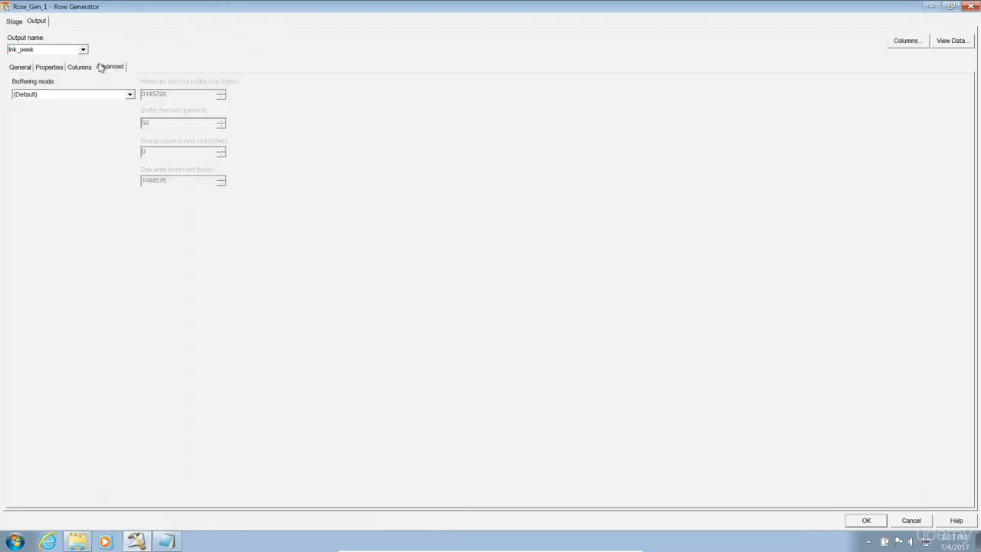
pyautogui.click(17, 68)
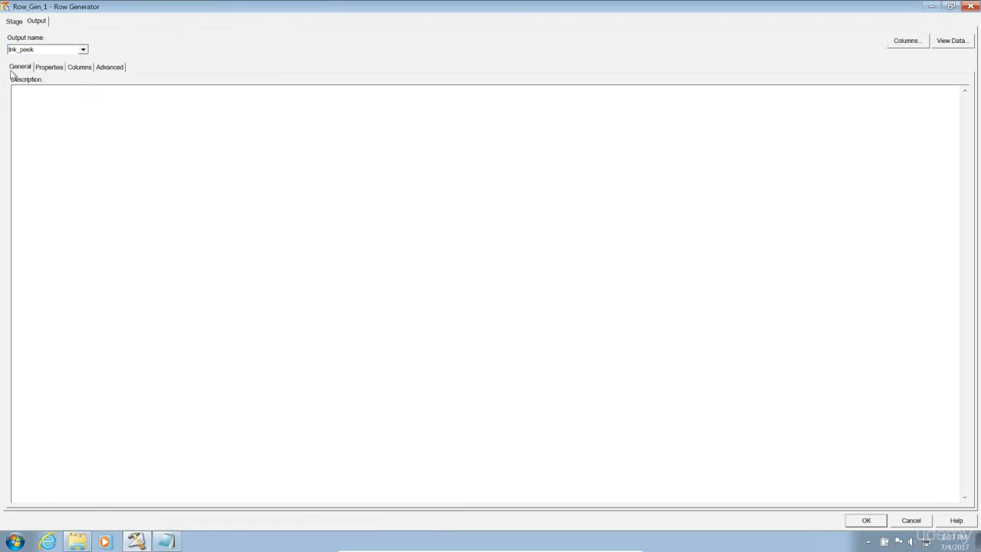
pyautogui.click(15, 21)
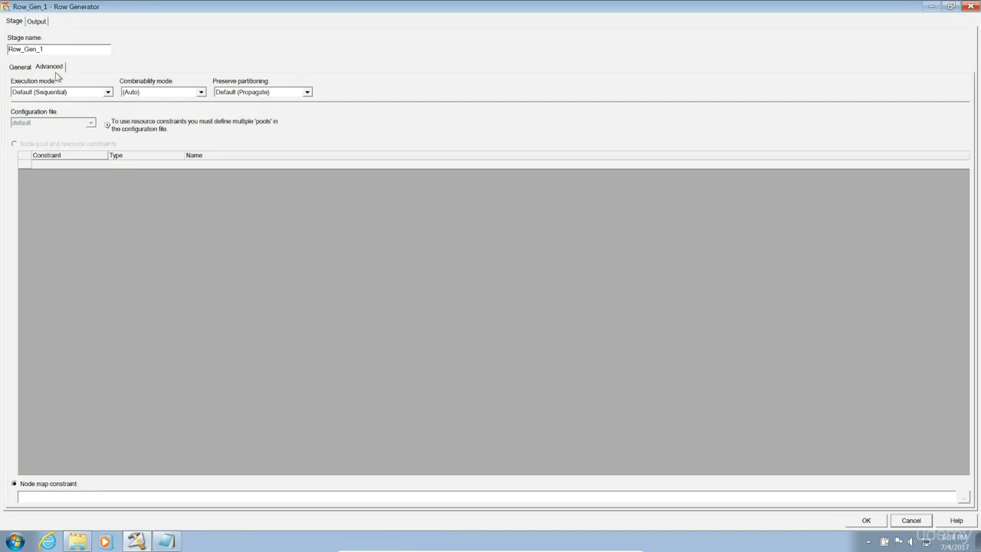
pyautogui.click(23, 69)
pyautogui.click(37, 23)
pyautogui.click(43, 71)
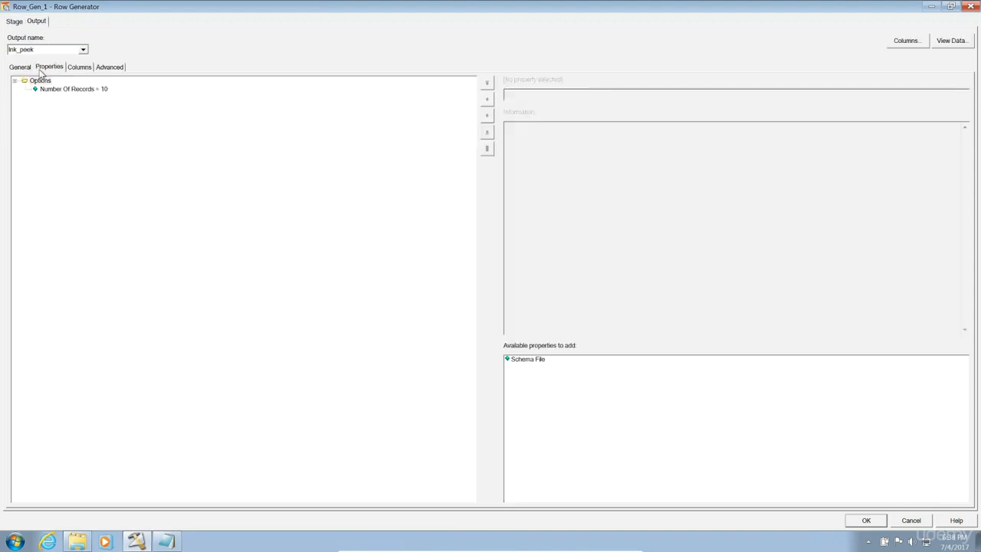
pyautogui.click(81, 70)
pyautogui.click(109, 69)
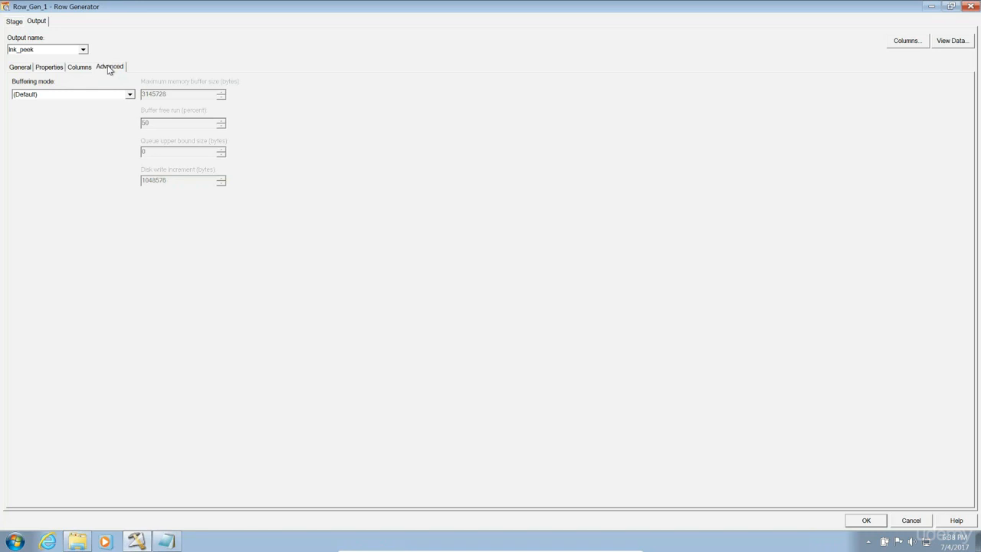
pyautogui.click(49, 69)
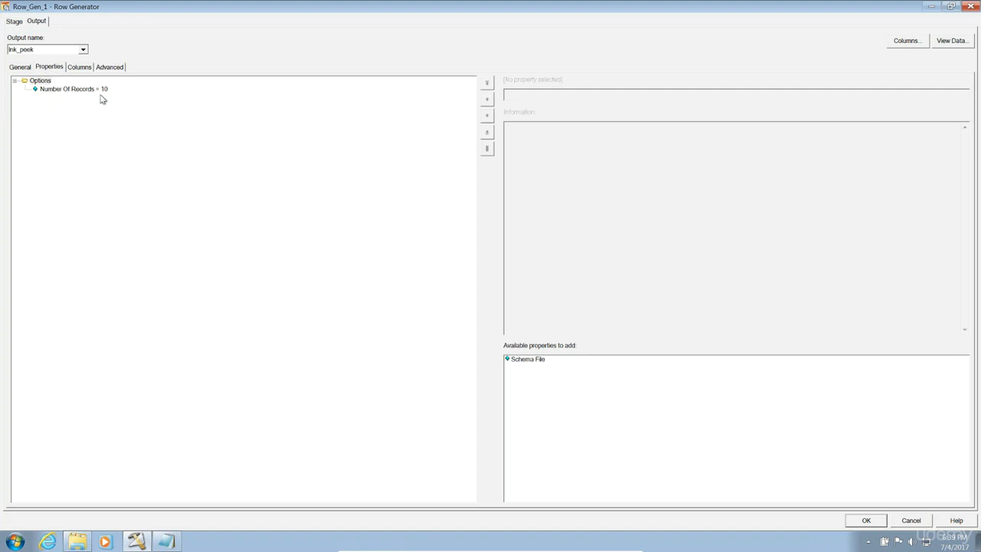
# Change Row_Gen_1's Number Of Records from 10 to 100 and apply it.
pyautogui.click(99, 91)
pyautogui.click(558, 95)
pyautogui.press('BackSpace')
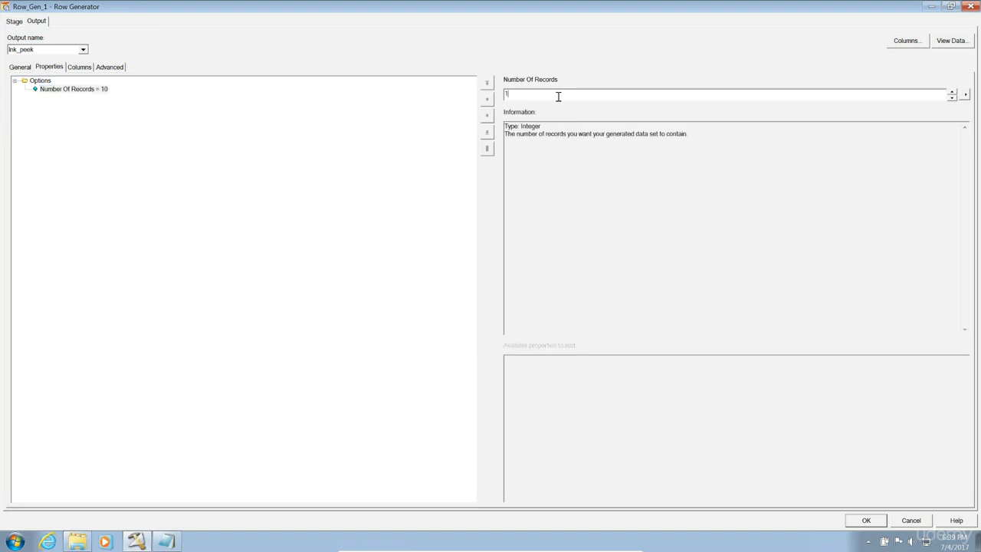
pyautogui.write('00')
pyautogui.click(866, 520)
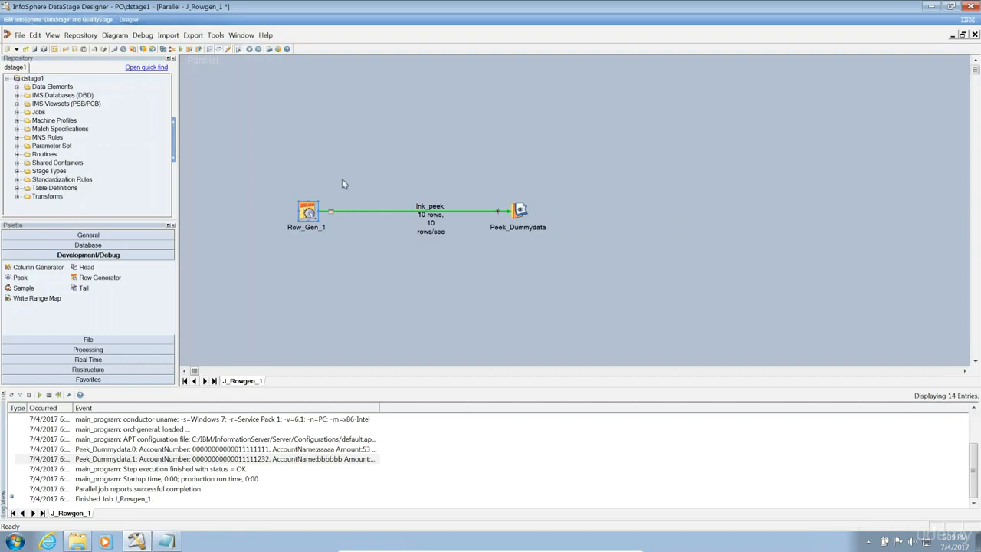
# Recompile J_Rowgen_1 and run it again.
pyautogui.click(163, 49)
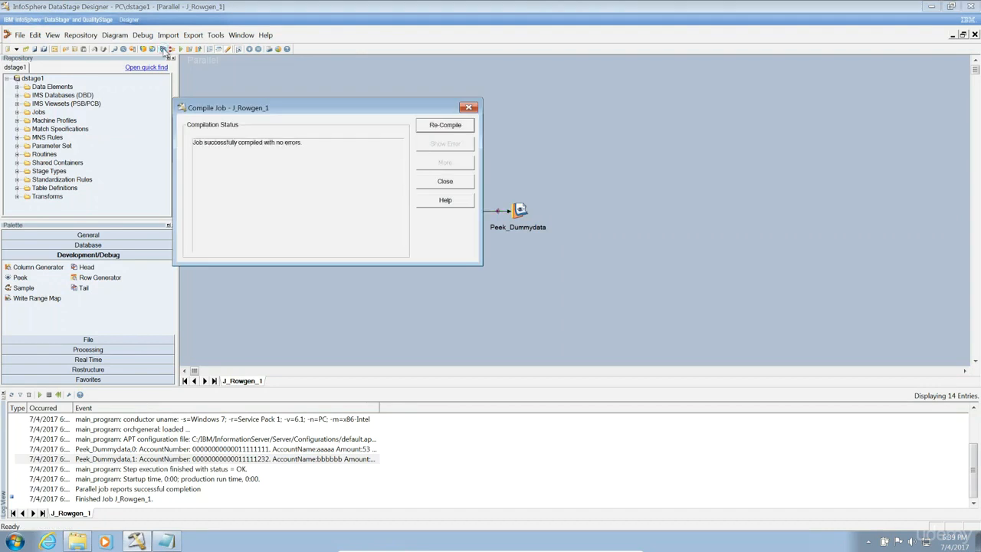
pyautogui.click(444, 181)
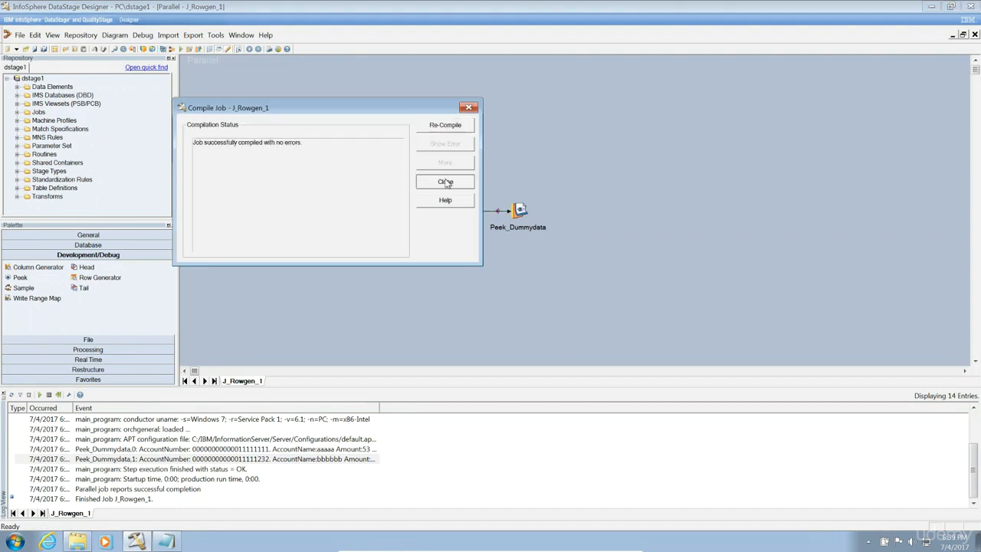
pyautogui.click(181, 49)
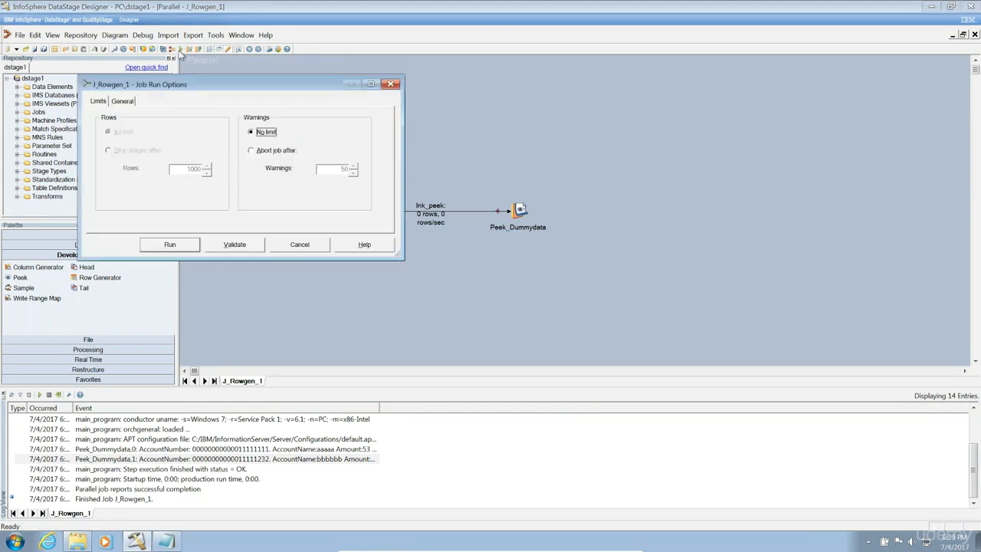
pyautogui.click(167, 243)
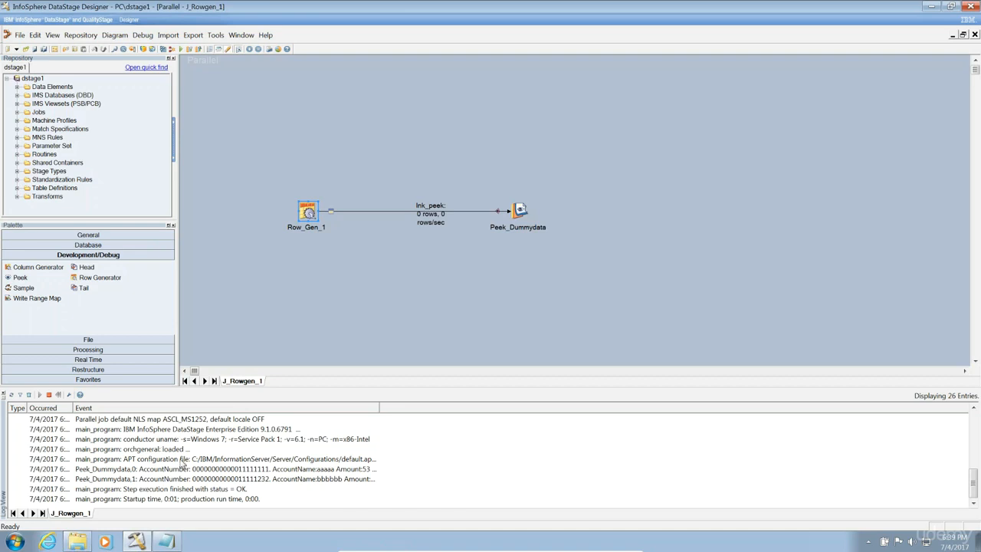
pyautogui.doubleClick(186, 469)
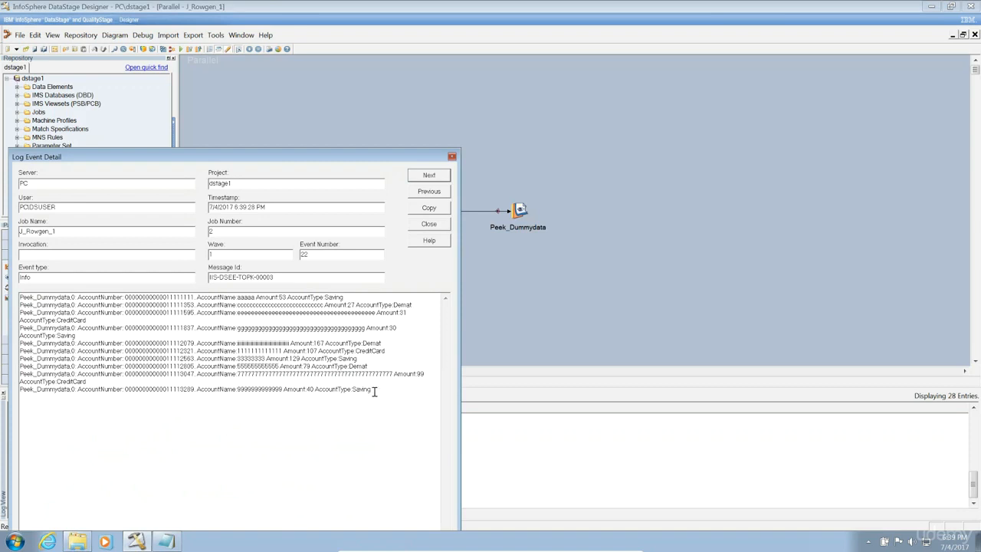
pyautogui.moveTo(370, 391); pyautogui.dragTo(26, 297)
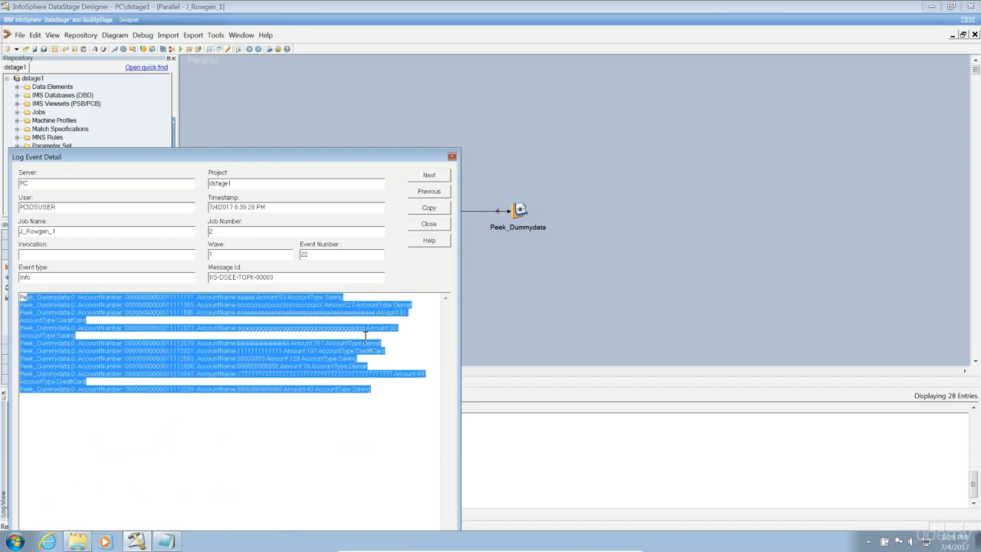
pyautogui.click(418, 223)
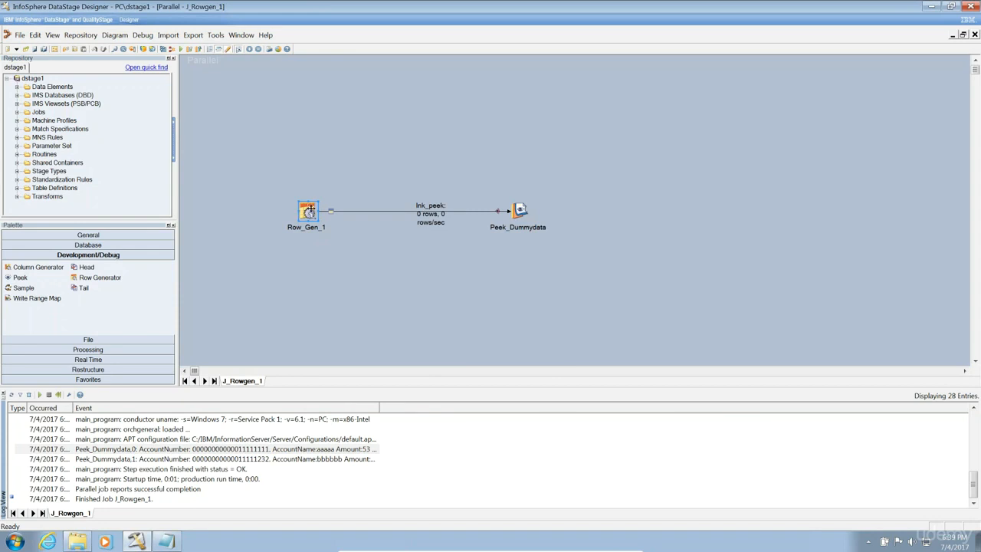
pyautogui.doubleClick(309, 211)
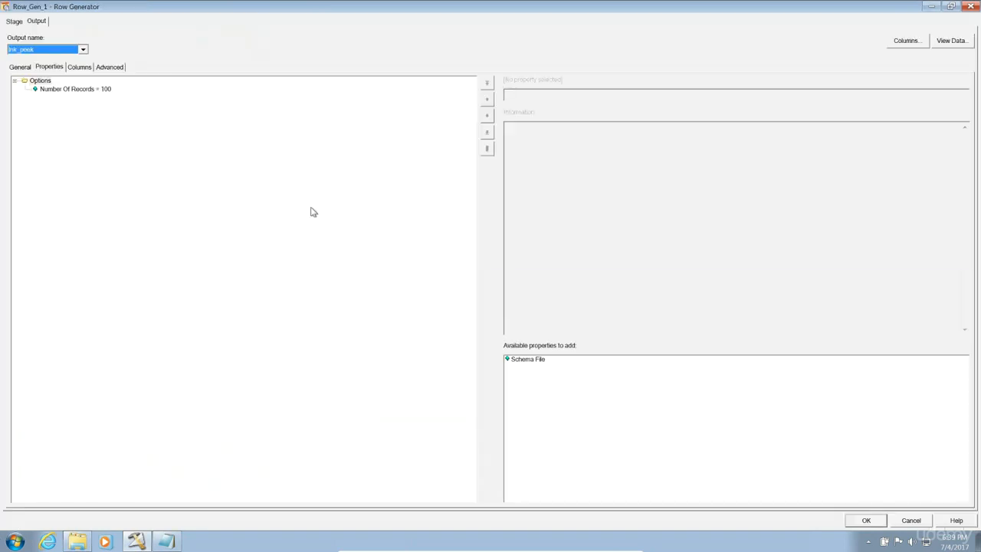
pyautogui.click(907, 520)
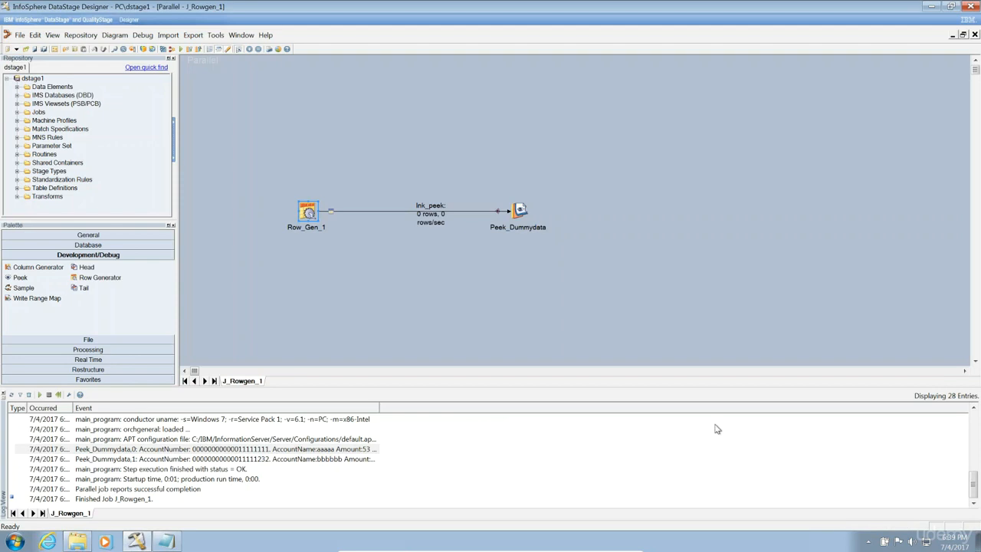
# In Job Properties > Parameters, add a Counter parameter with default value 50 and save.
pyautogui.click(53, 48)
pyautogui.click(332, 175)
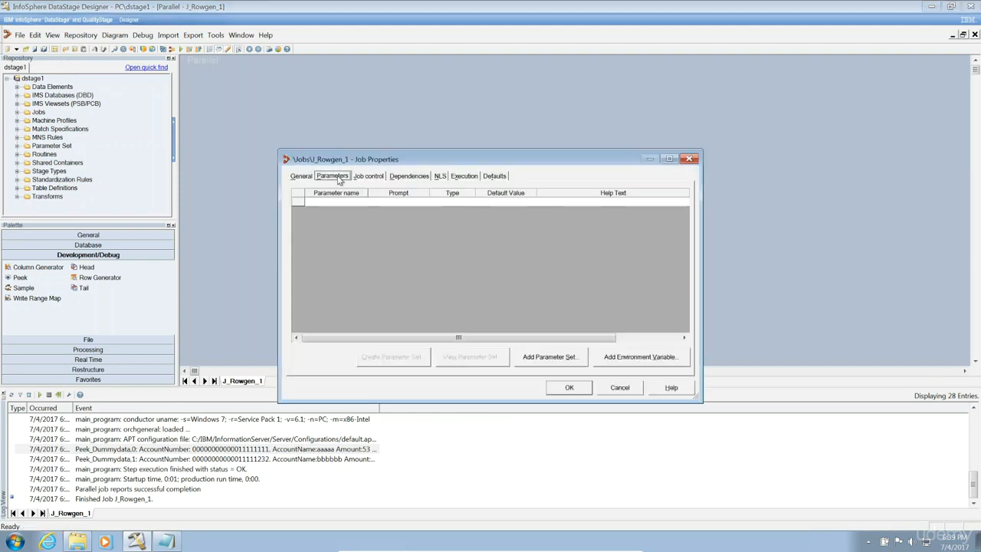
pyautogui.click(338, 203)
pyautogui.write('Counter')
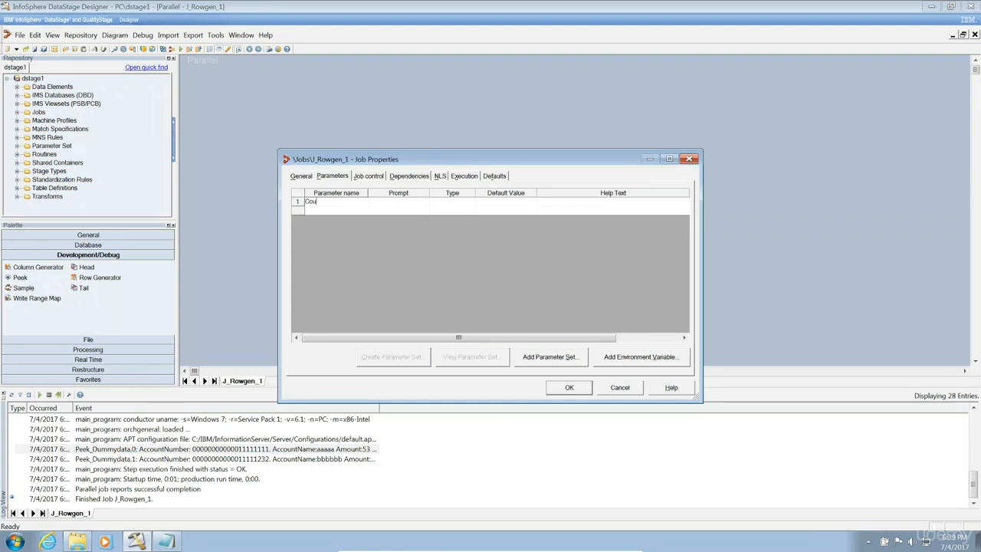
pyautogui.click(368, 211)
pyautogui.click(457, 203)
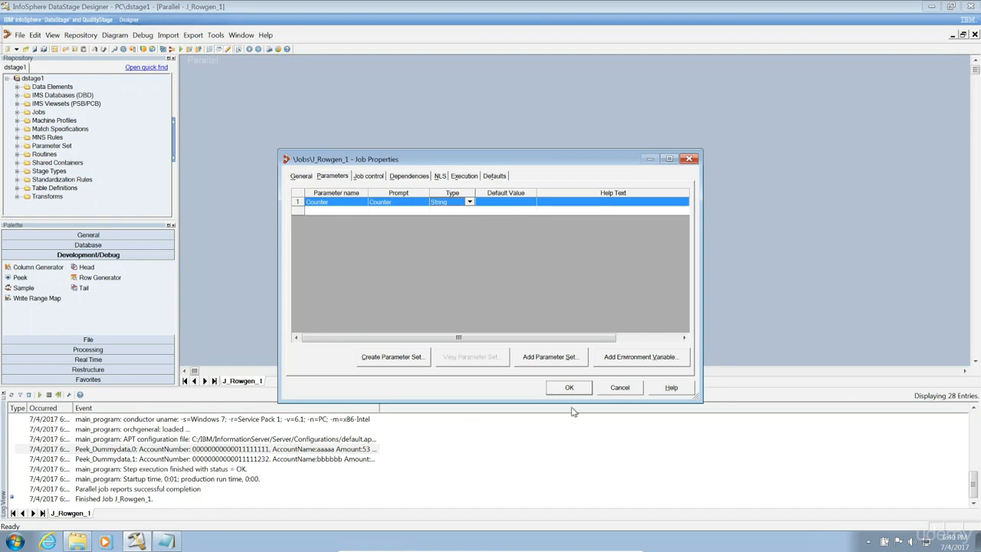
pyautogui.click(512, 201)
pyautogui.write('50')
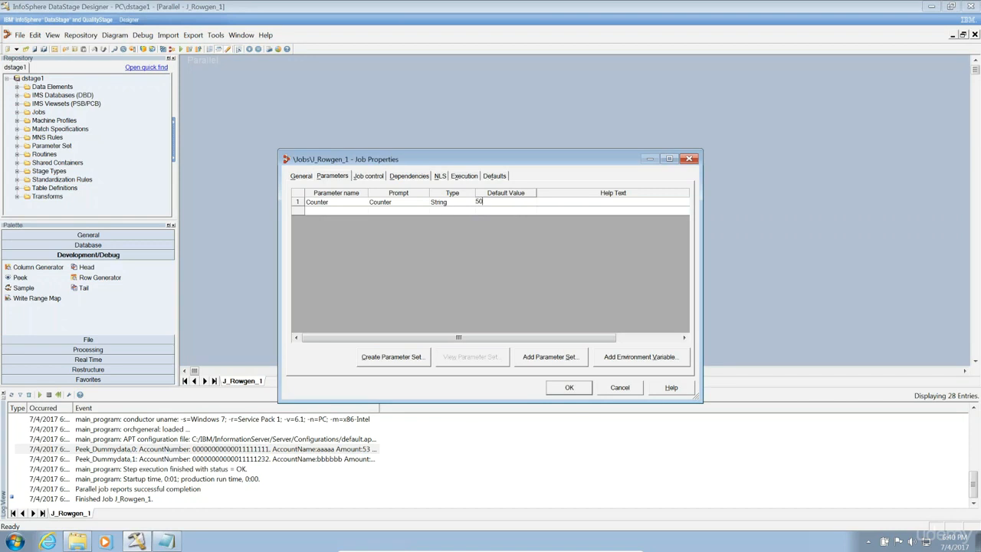
pyautogui.click(569, 387)
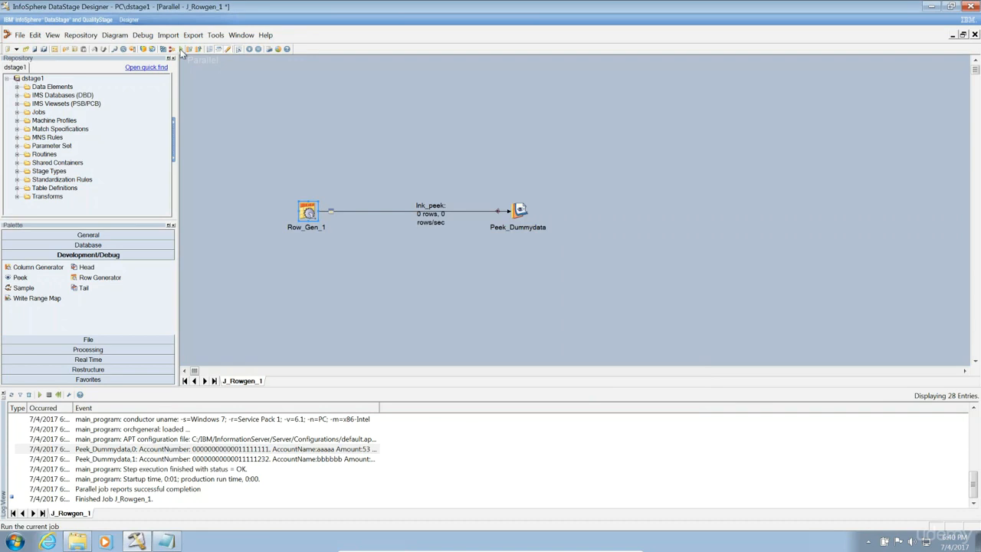
# Replace Row_Gen_1's Number Of Records value 100 with the #Counter# job parameter and close the editor.
pyautogui.doubleClick(300, 209)
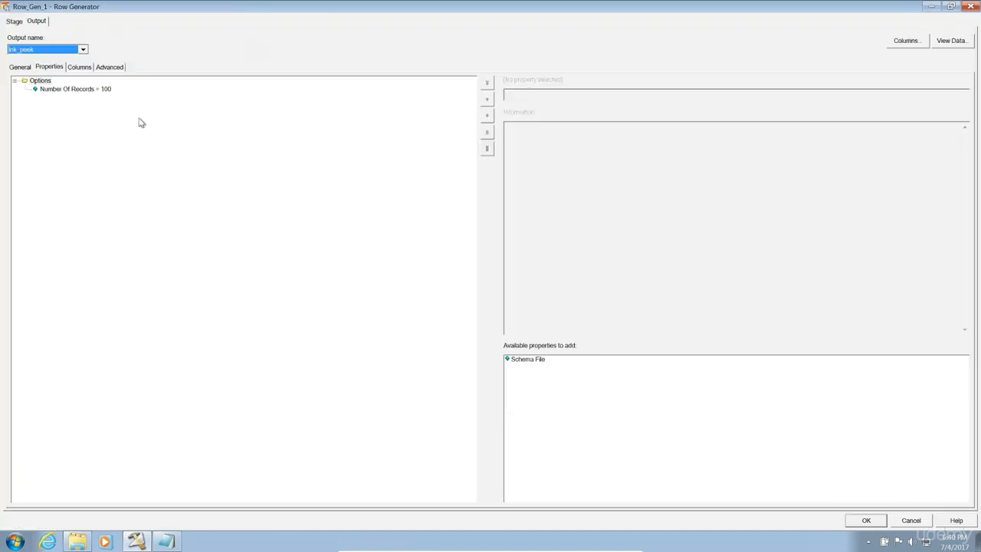
pyautogui.click(96, 89)
pyautogui.click(587, 97)
pyautogui.press('BackSpace')
pyautogui.press('BackSpace')
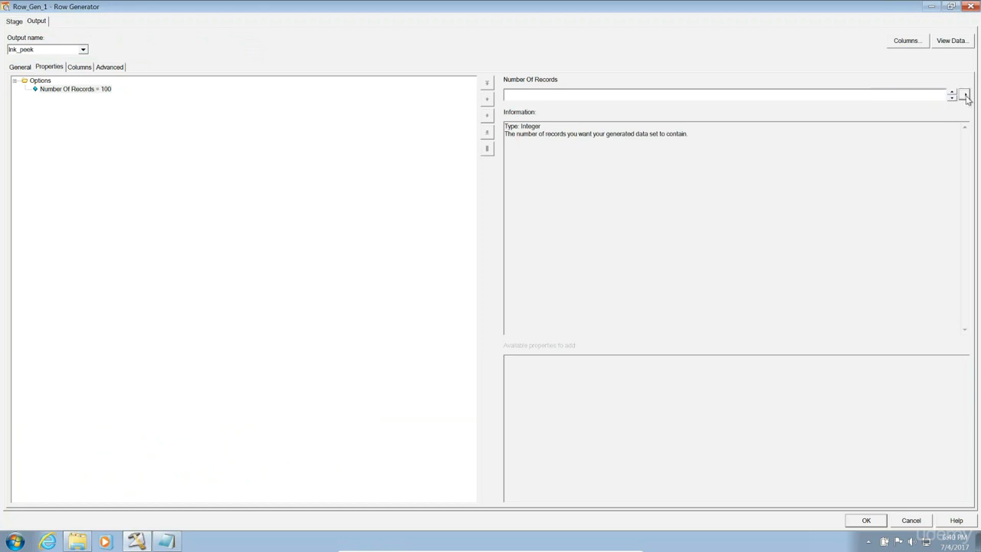
pyautogui.click(964, 96)
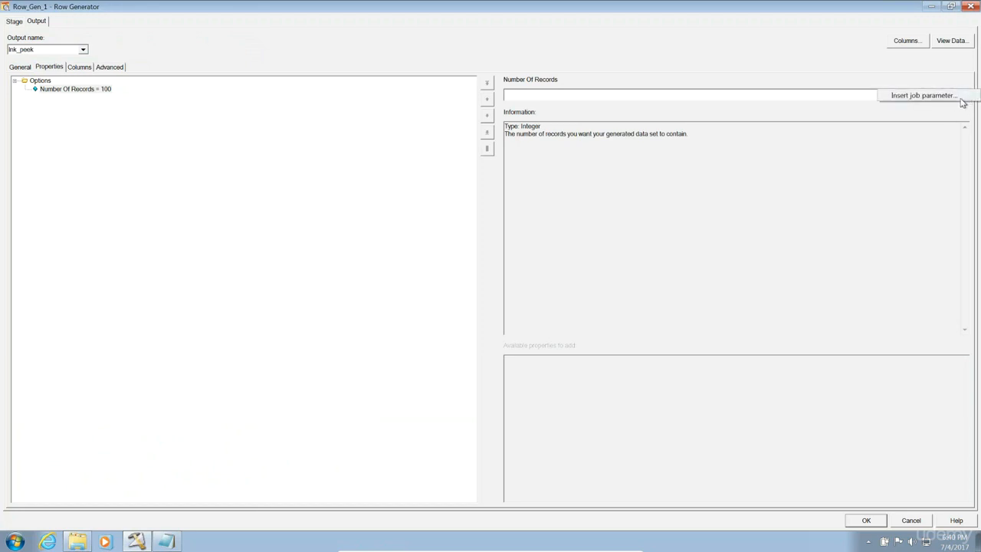
pyautogui.click(953, 100)
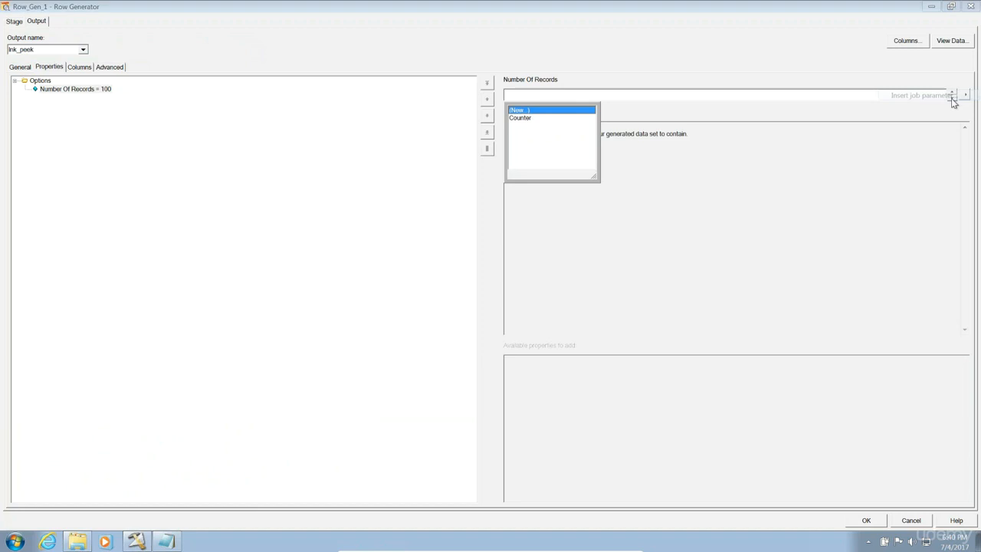
pyautogui.click(523, 119)
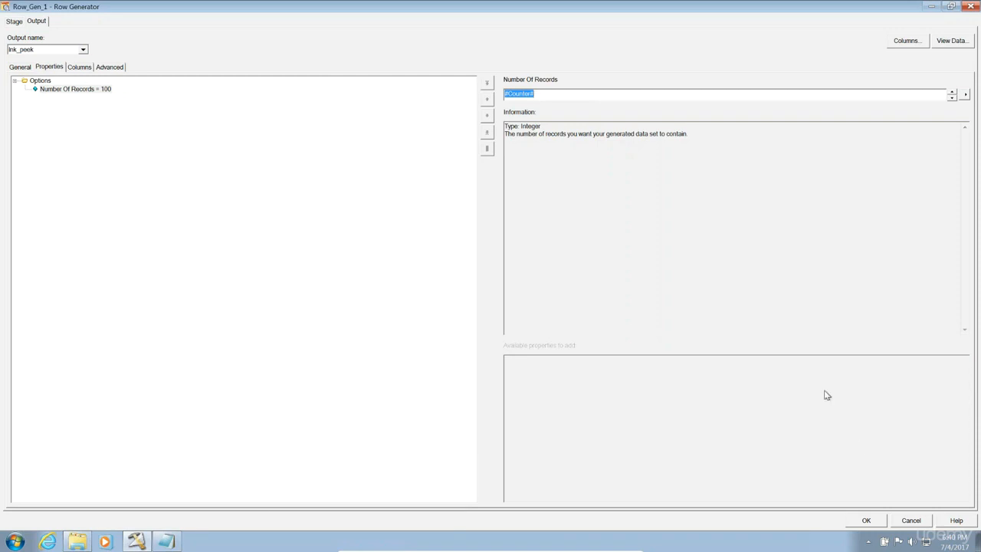
pyautogui.click(866, 520)
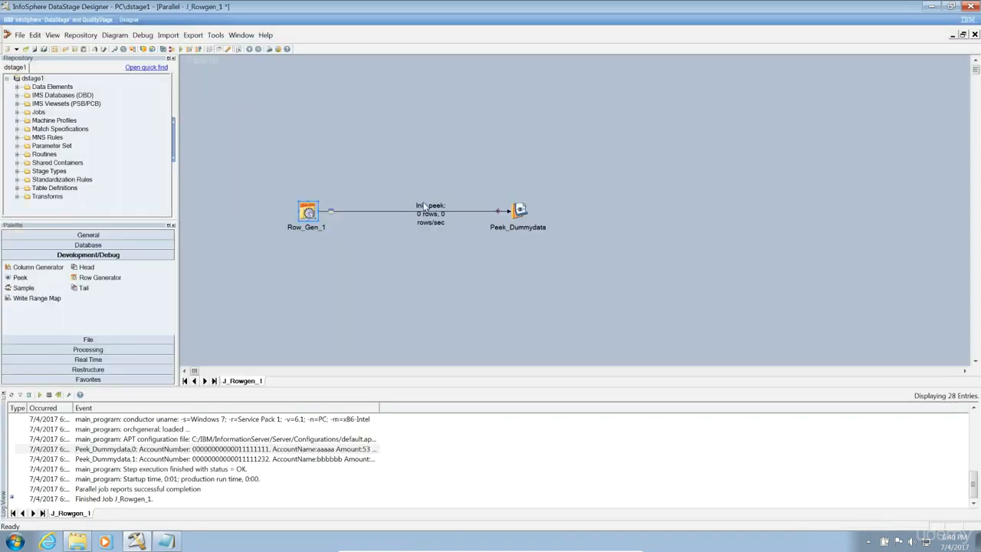
# Compile and run J_Rowgen_1 using the Counter parameter.
pyautogui.click(180, 49)
pyautogui.click(528, 308)
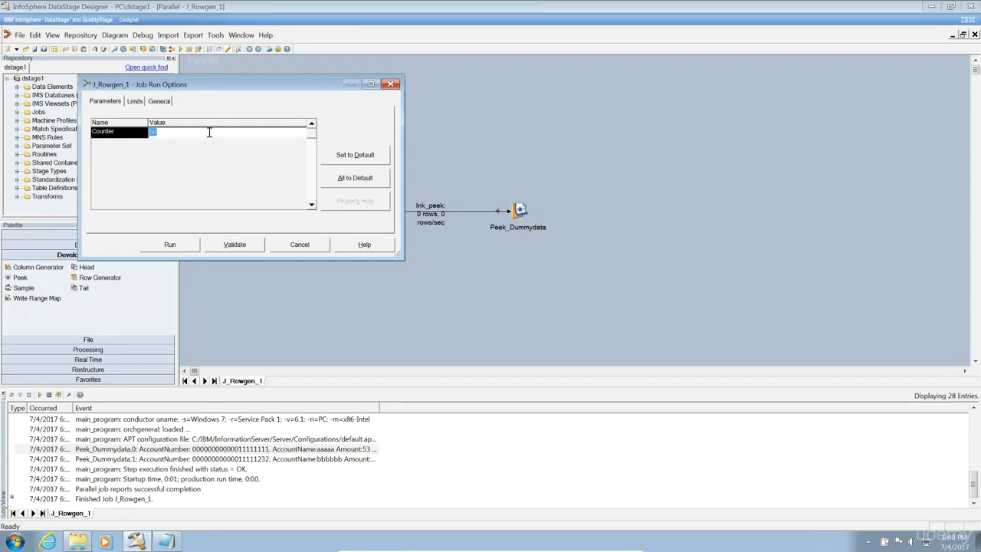
pyautogui.click(172, 245)
pyautogui.click(379, 269)
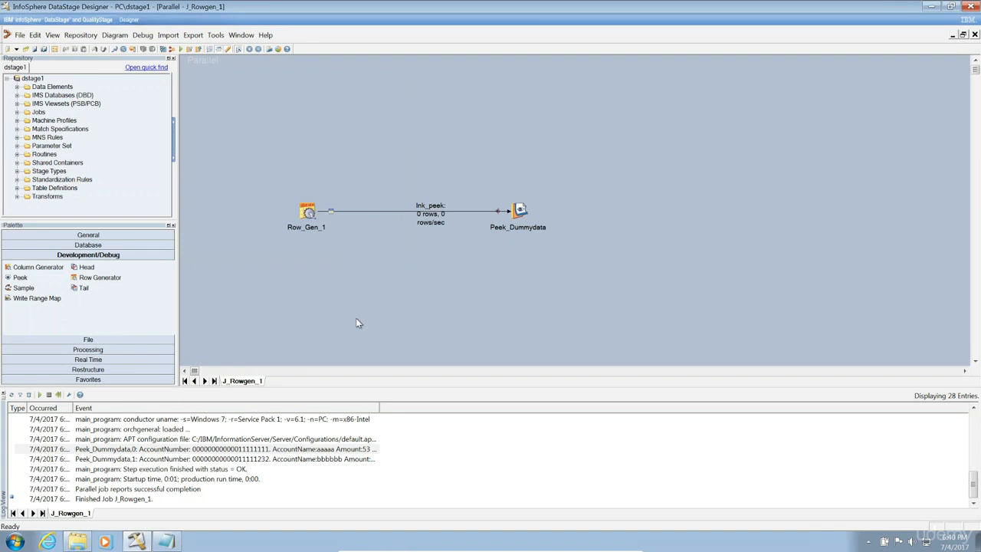
# Inspect the Peek_Dummydata,0 log entry showing partition 0's printed records.
pyautogui.doubleClick(71, 407)
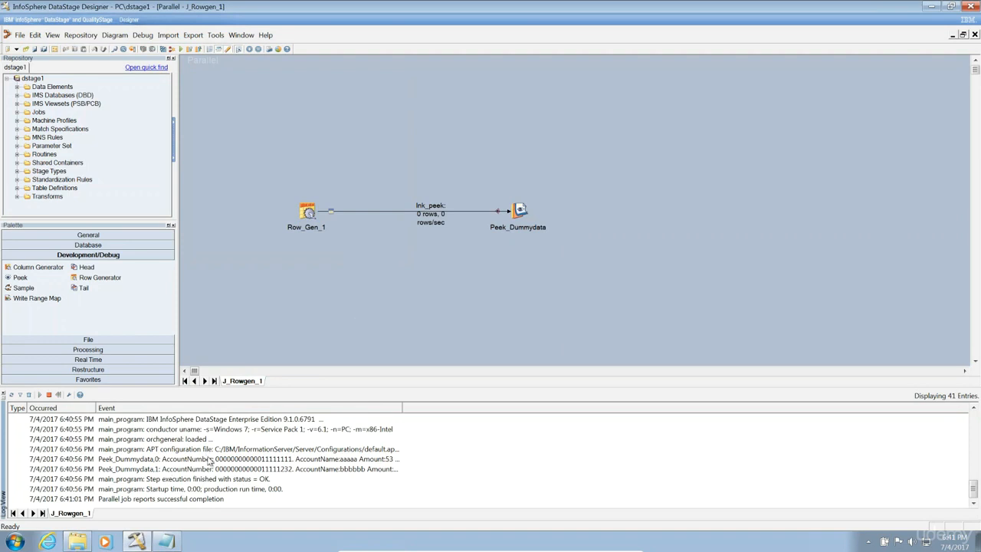
pyautogui.doubleClick(209, 458)
pyautogui.moveTo(372, 391); pyautogui.dragTo(4, 291)
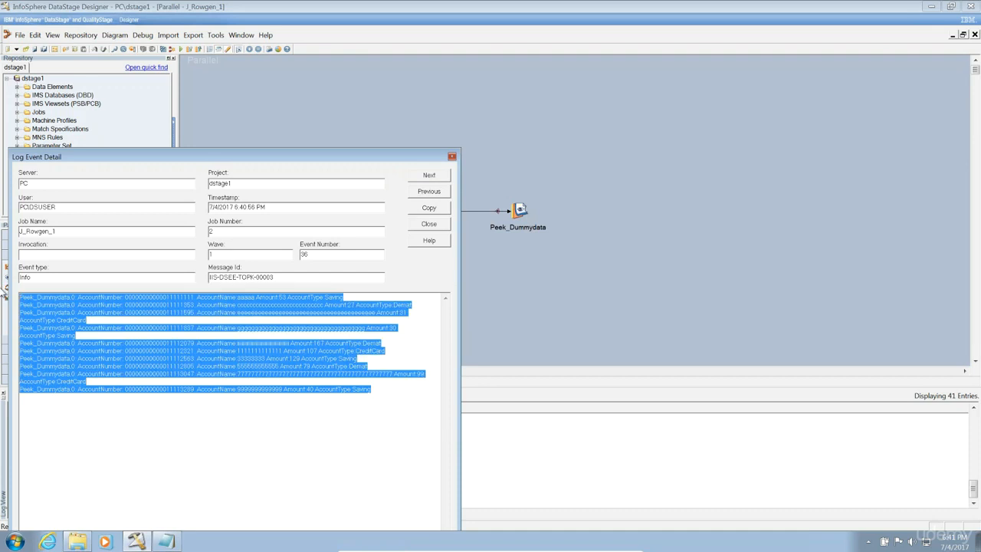
pyautogui.click(428, 223)
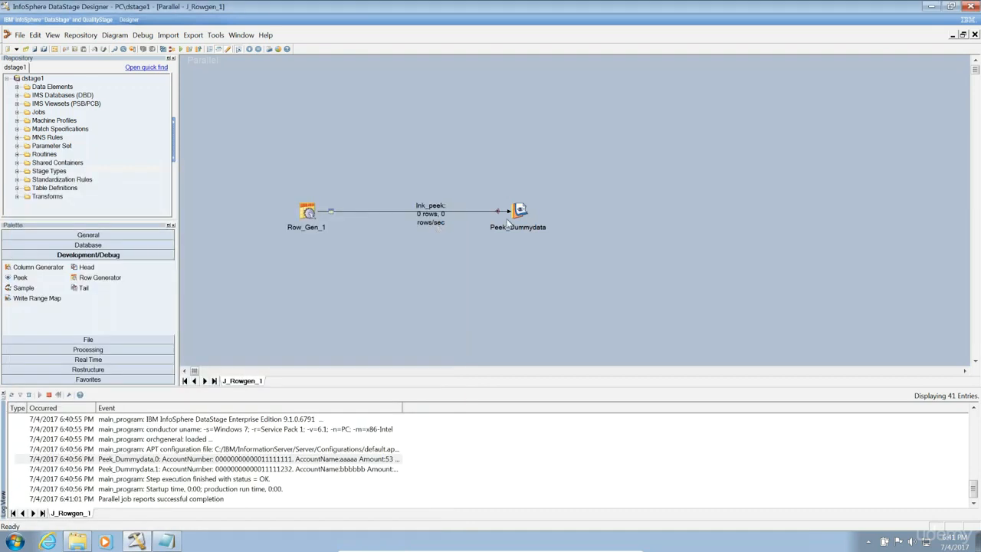
# Replace Peek_Dummydata's Number of Records (Per Partition) value of 10 with the #Counter# job parameter.
pyautogui.doubleClick(519, 213)
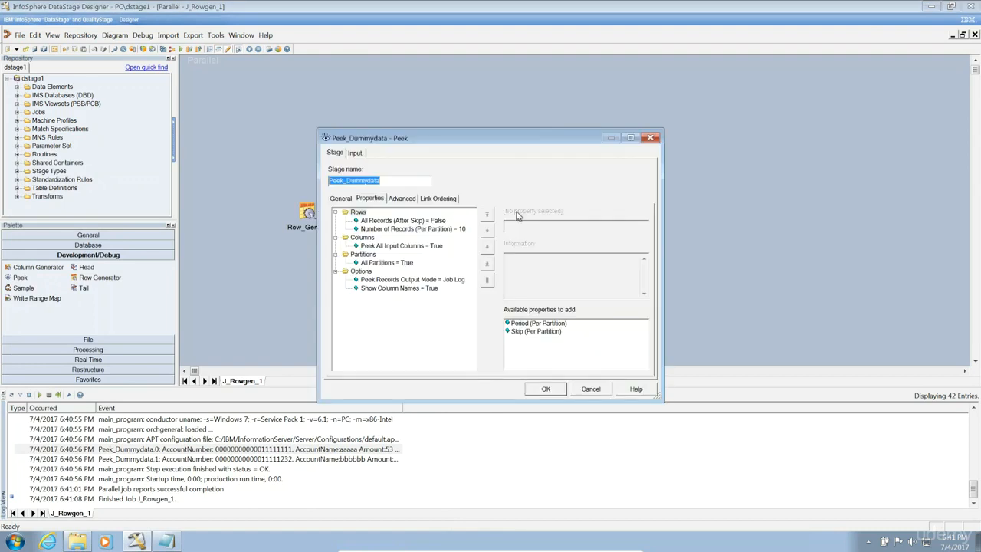
pyautogui.click(456, 229)
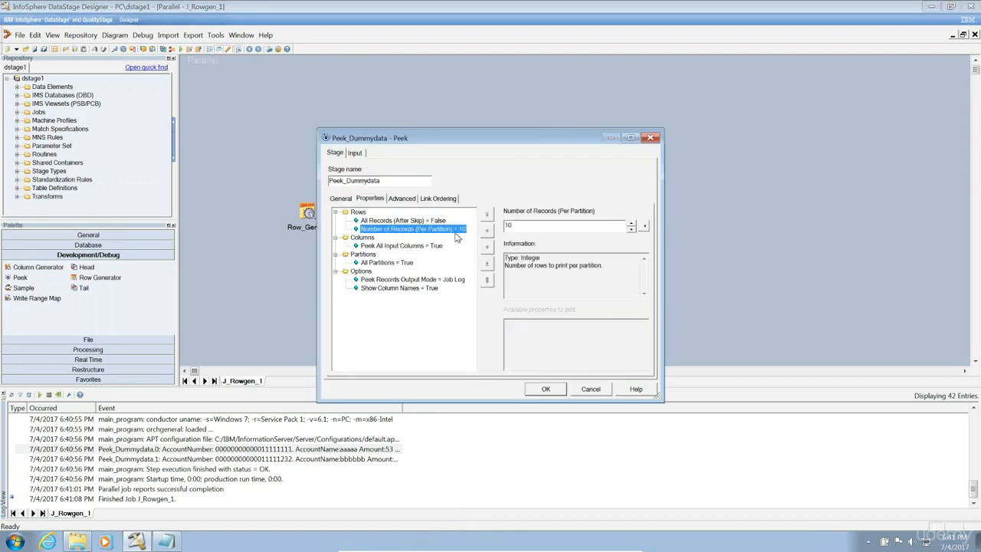
pyautogui.click(599, 228)
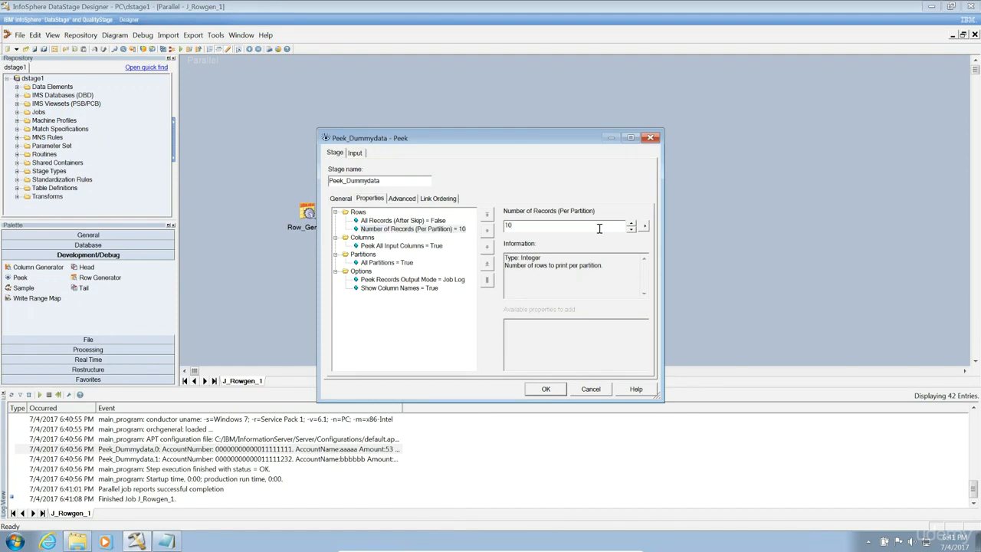
pyautogui.press('BackSpace')
pyautogui.press('BackSpace')
pyautogui.click(645, 229)
pyautogui.click(666, 226)
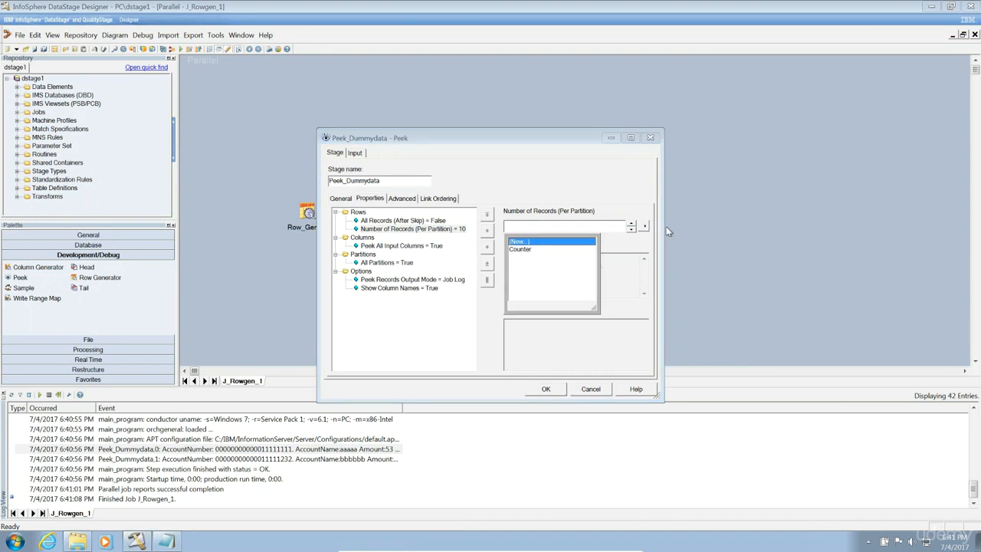
pyautogui.click(528, 250)
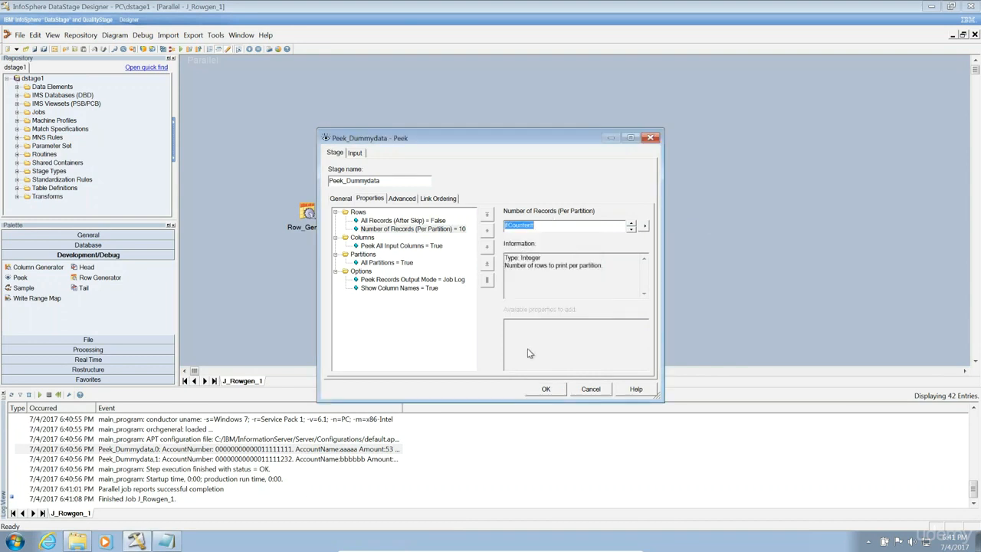
pyautogui.click(539, 391)
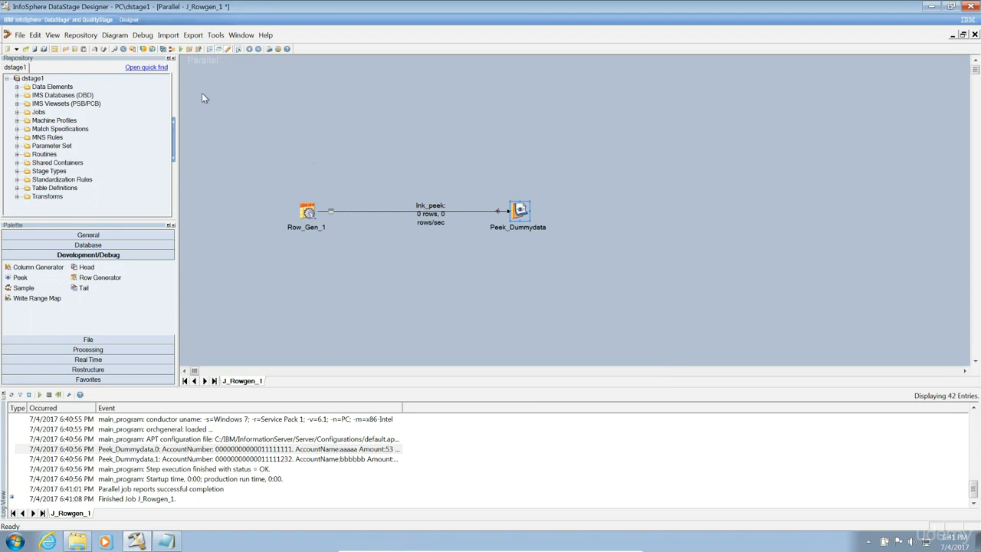
# Recompile and run J_Rowgen_1 so 50 rows pass through lnk_peek.
pyautogui.click(181, 50)
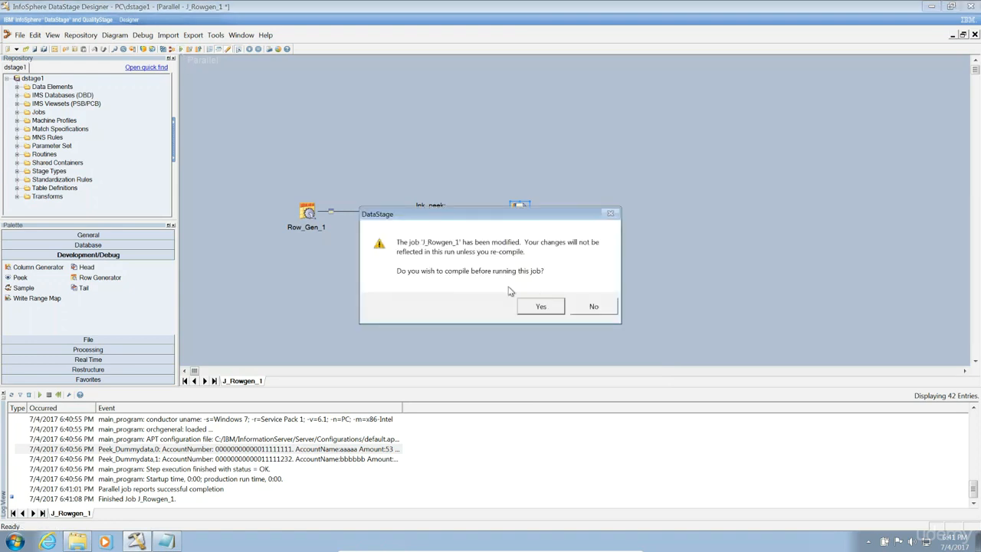
pyautogui.click(551, 306)
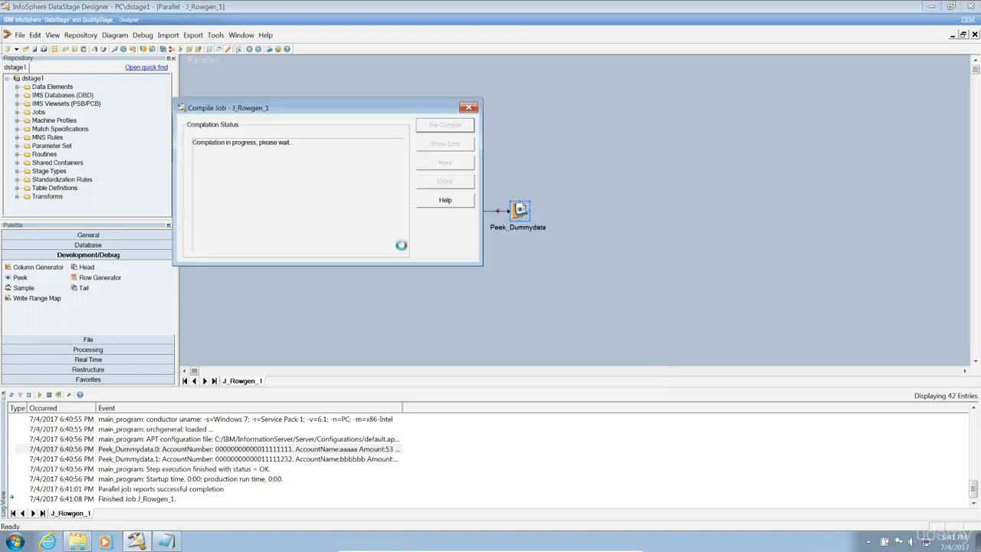
pyautogui.click(184, 246)
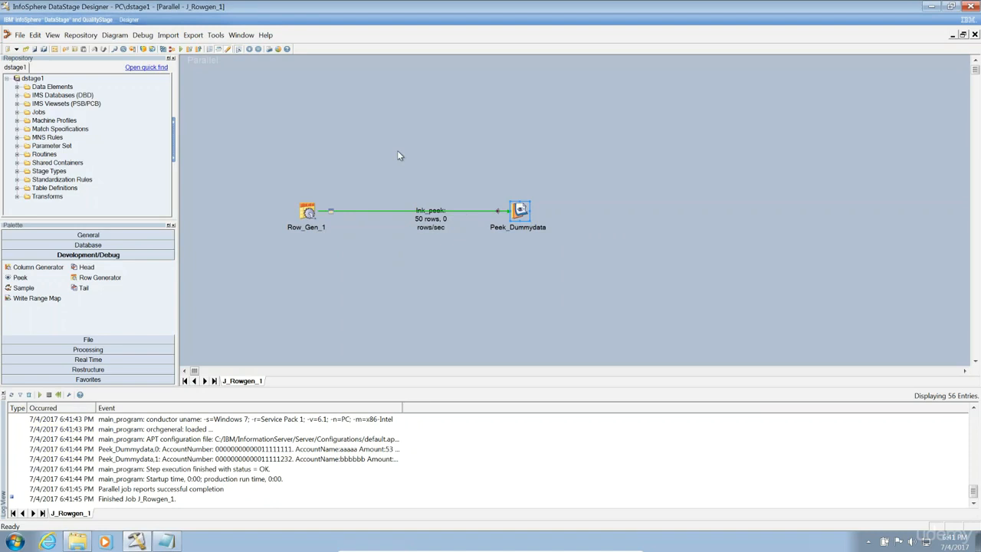
# Review the Peek_Dummydata,0 log event listing partition 0's records.
pyautogui.doubleClick(324, 449)
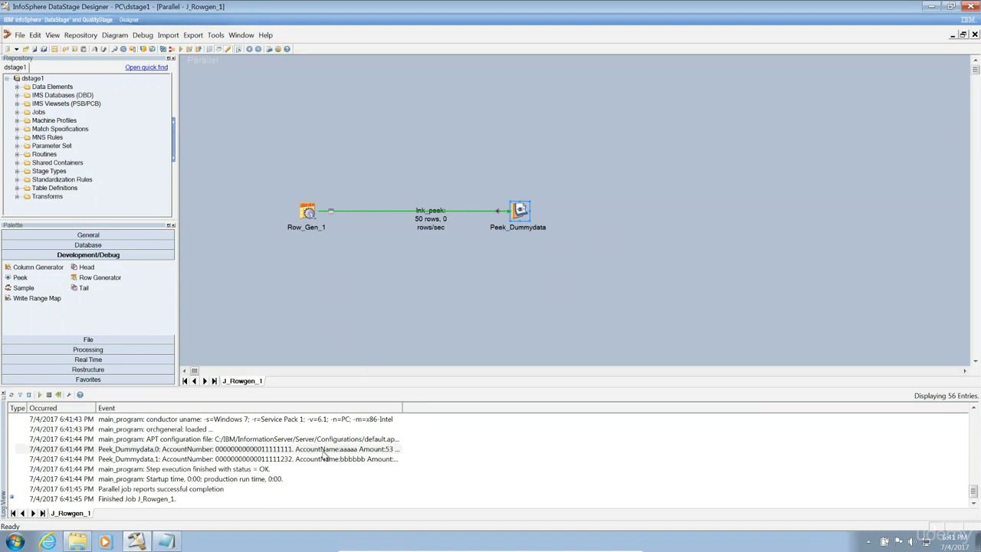
pyautogui.moveTo(420, 158); pyautogui.dragTo(418, 105)
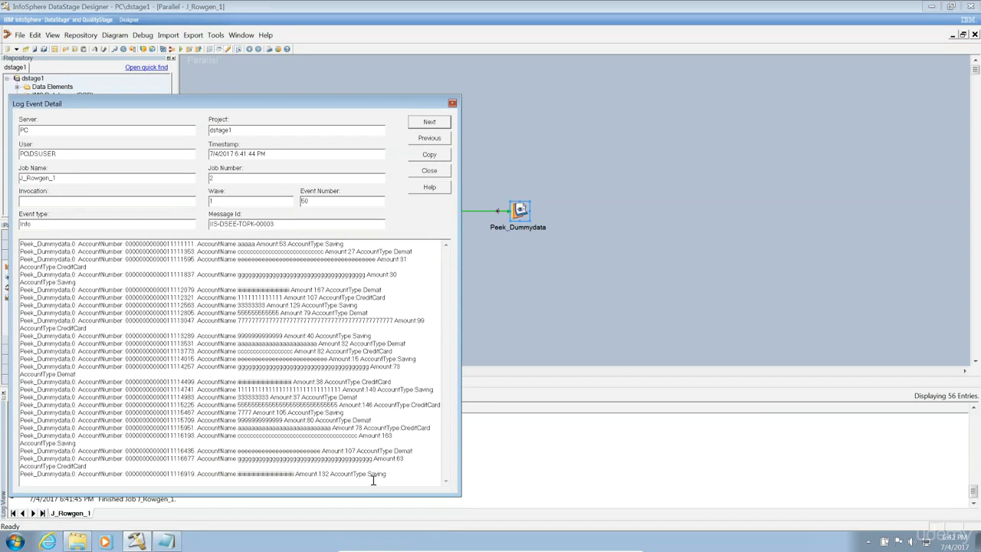
pyautogui.click(435, 172)
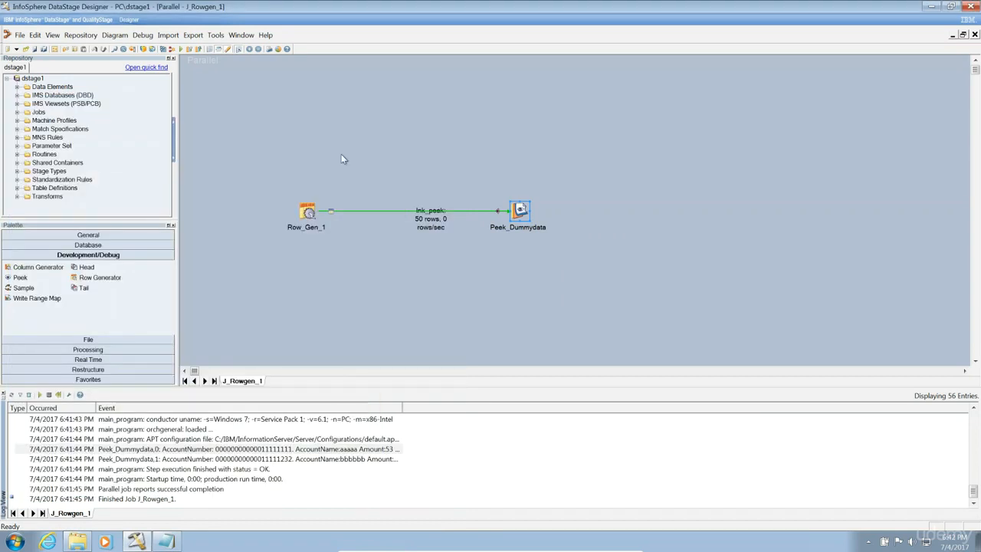
# Rerun J_Rowgen_1 with the Counter parameter set to 100.
pyautogui.click(182, 51)
pyautogui.write('100')
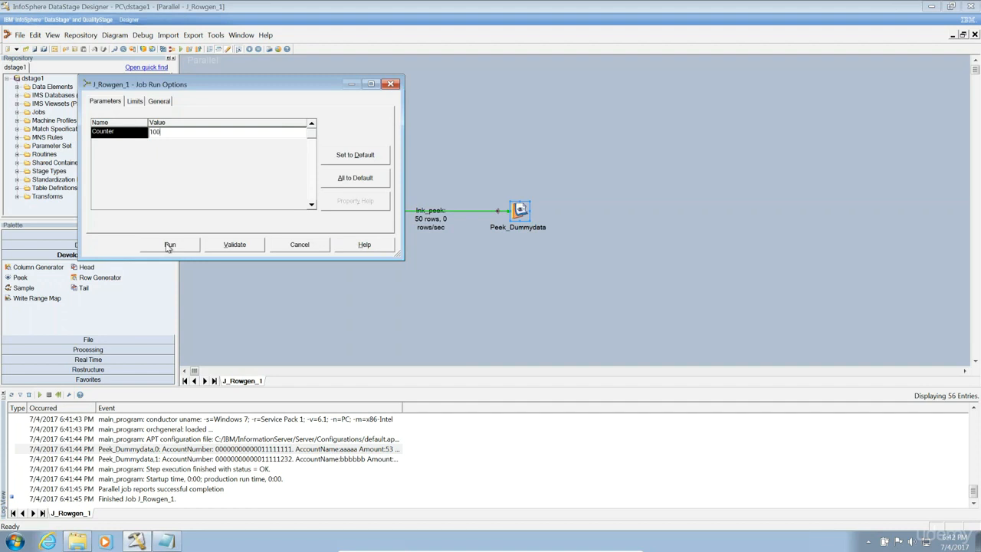
pyautogui.click(169, 246)
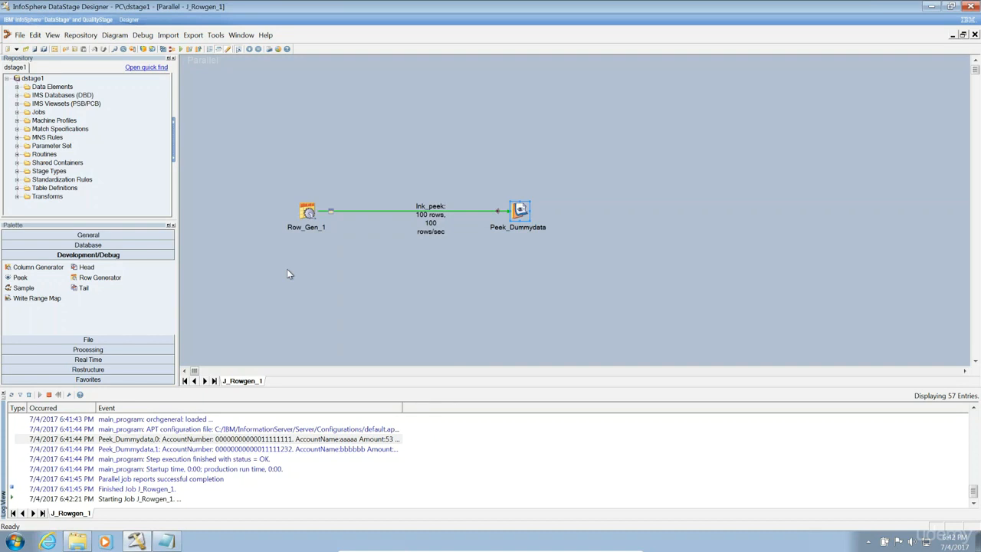
# Rerun J_Rowgen_1 with the Counter parameter set to 200.
pyautogui.click(181, 49)
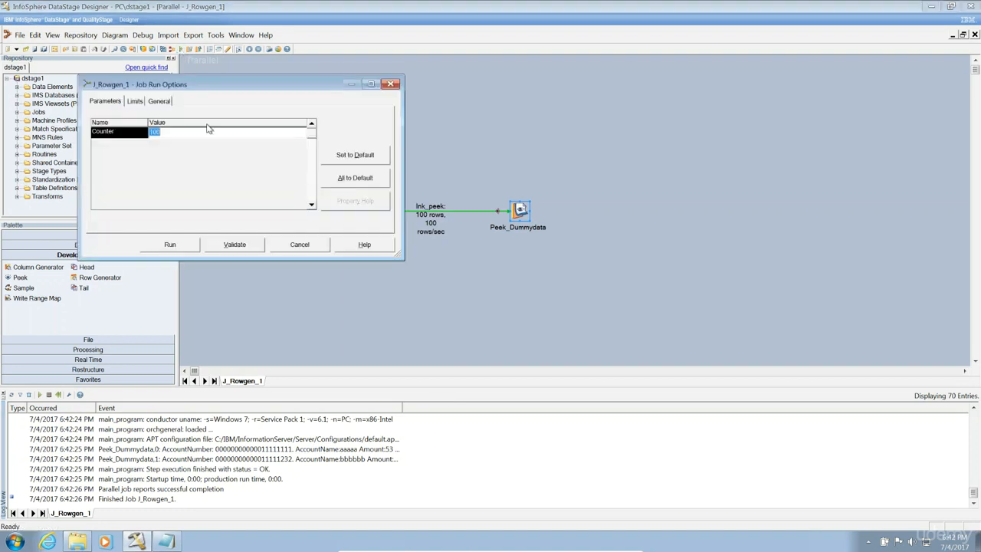
pyautogui.write('200')
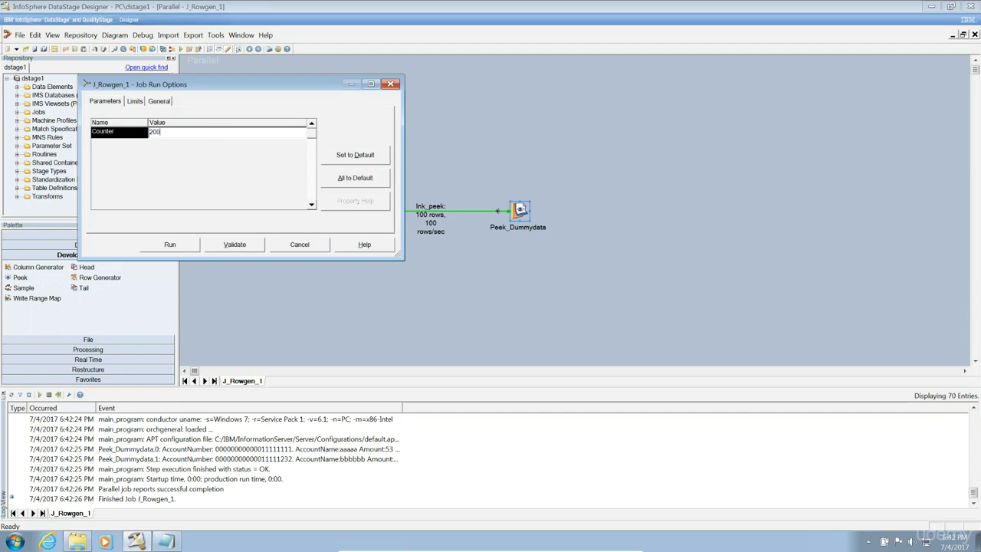
pyautogui.click(176, 246)
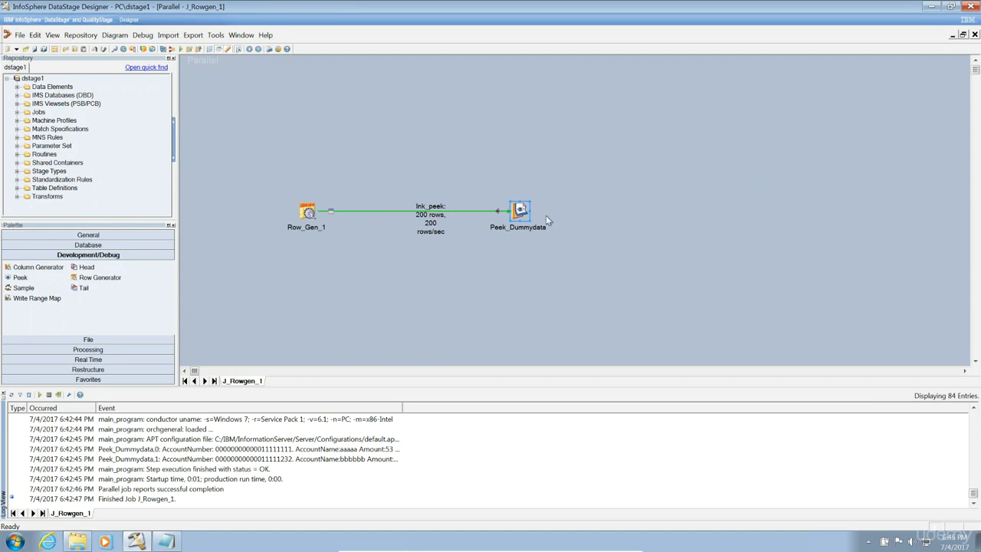
pyautogui.click(515, 216)
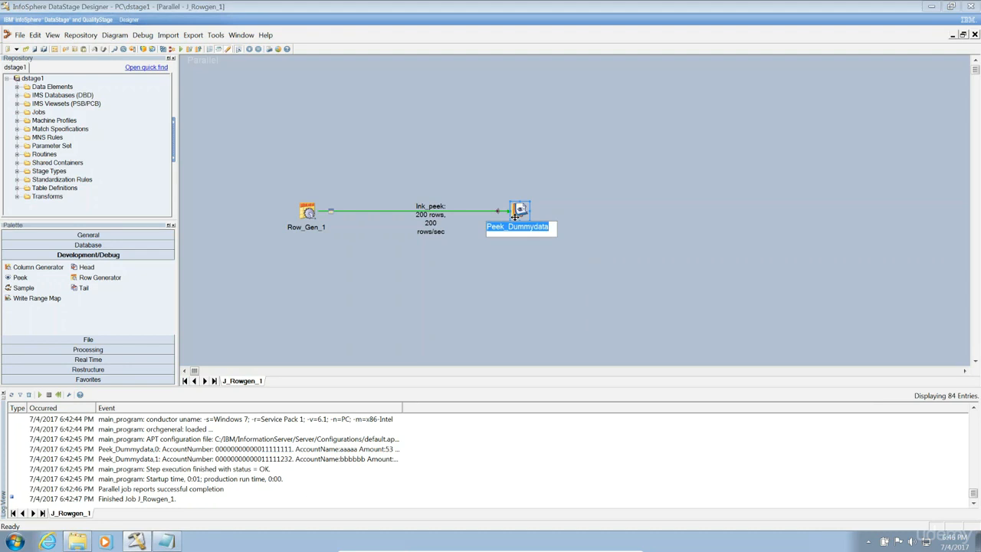
pyautogui.click(474, 265)
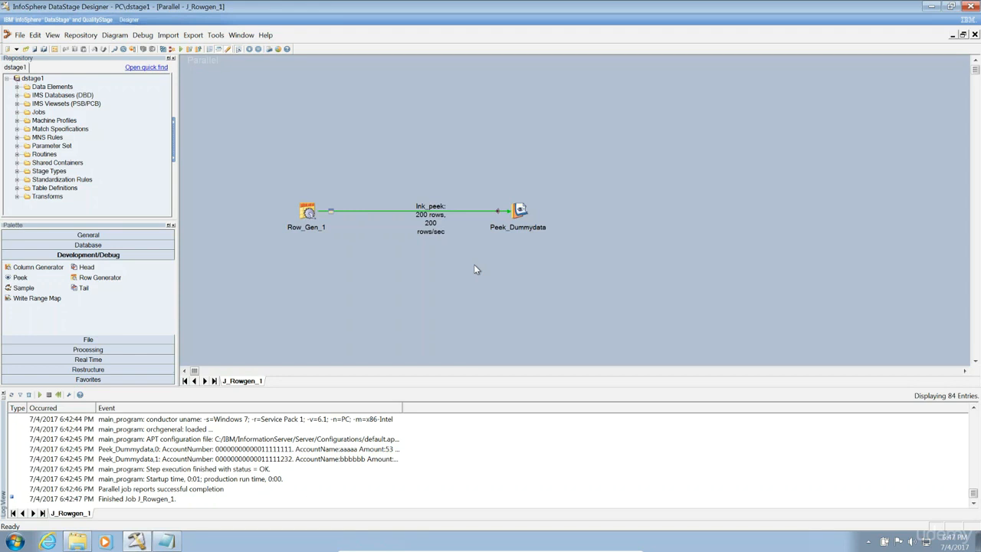
pyautogui.click(520, 208)
# Open and enlarge Peek_Dummydata properties, reviewing All Records (After Skip) and Number of Records (Per Partition).
pyautogui.doubleClick(521, 207)
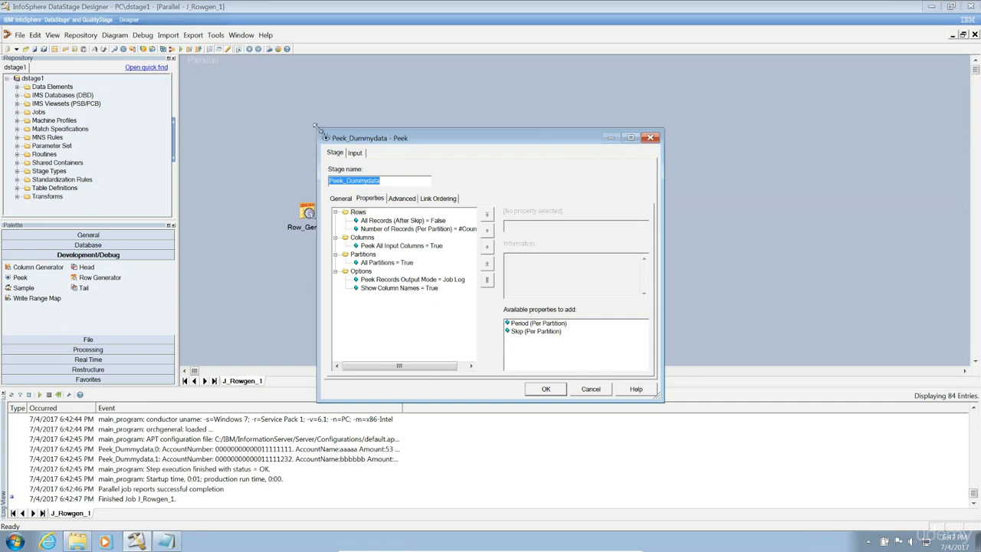
pyautogui.moveTo(315, 125); pyautogui.dragTo(146, 67)
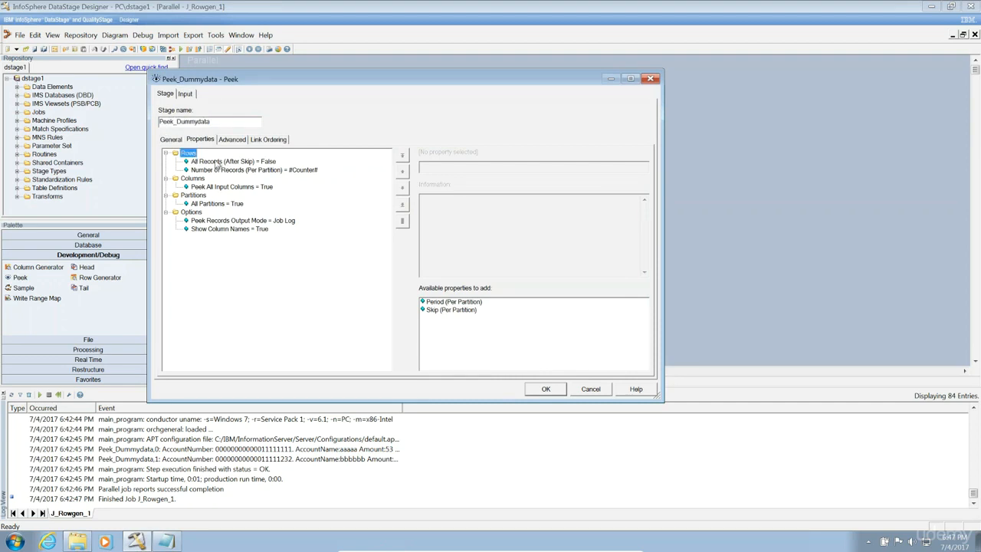
pyautogui.click(215, 163)
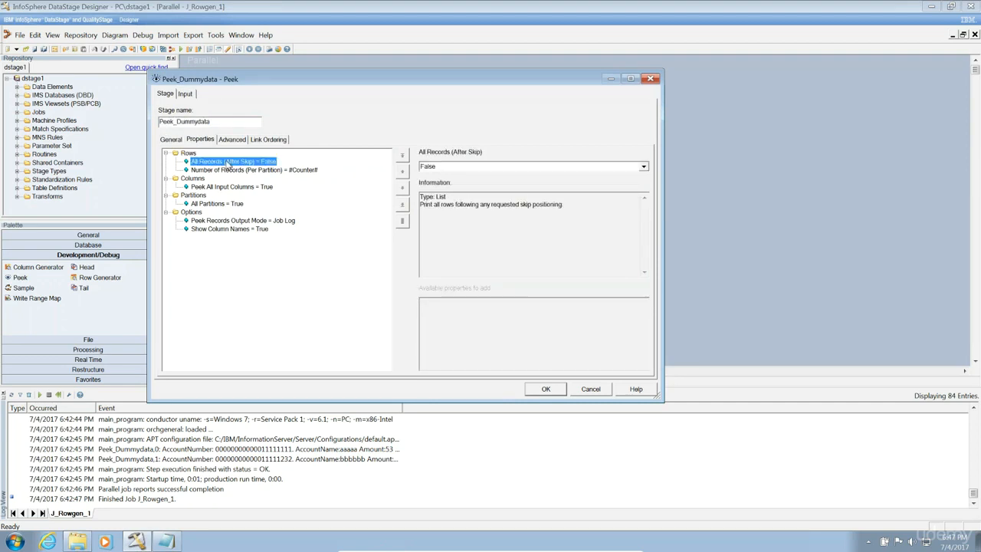
pyautogui.click(229, 172)
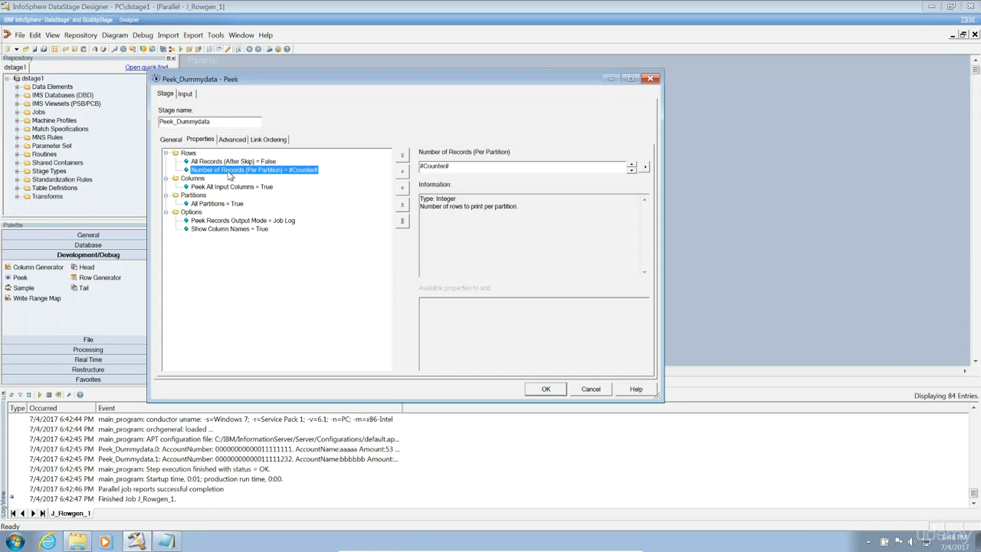
# Set All Records (After Skip) to True, accepting removal of the per-partition record count.
pyautogui.click(225, 162)
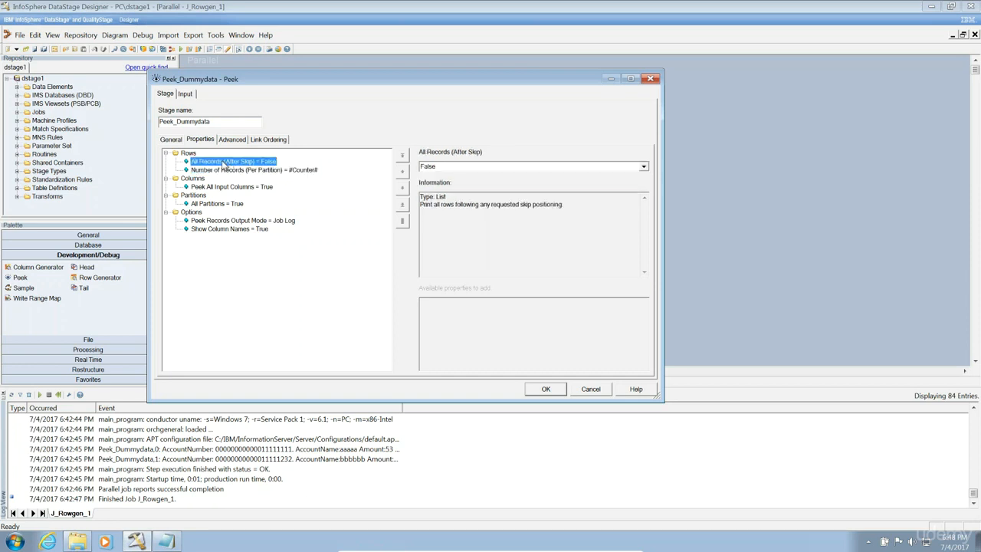
pyautogui.click(644, 167)
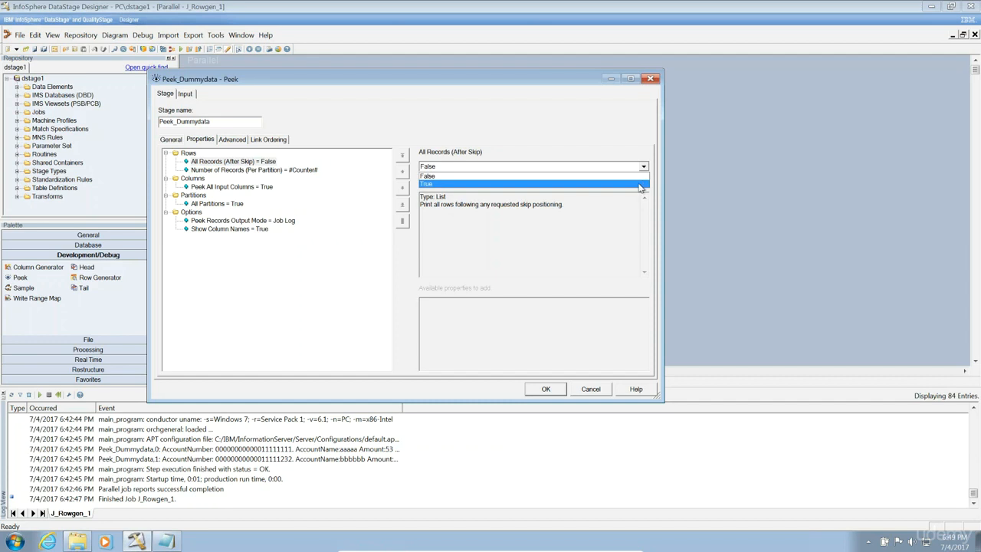
pyautogui.click(641, 184)
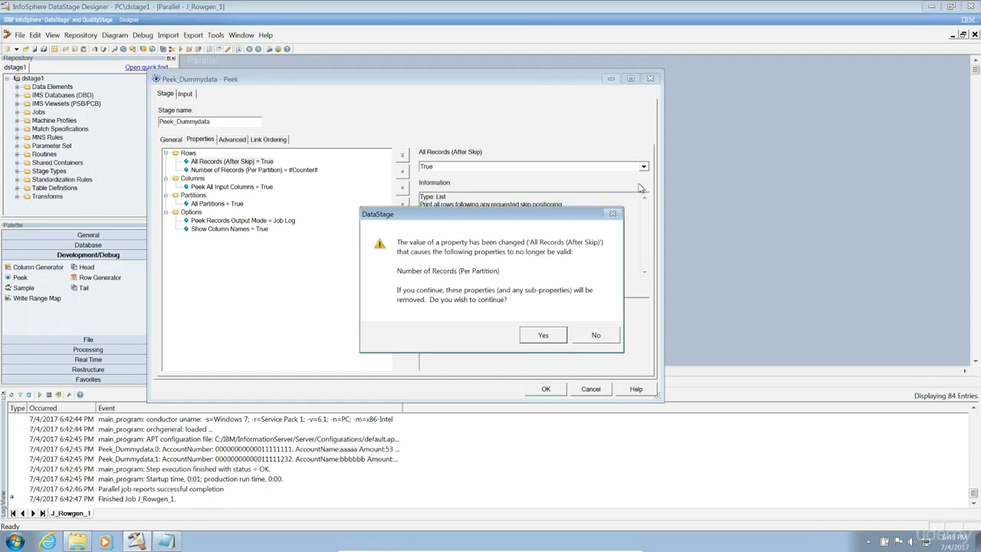
pyautogui.click(537, 341)
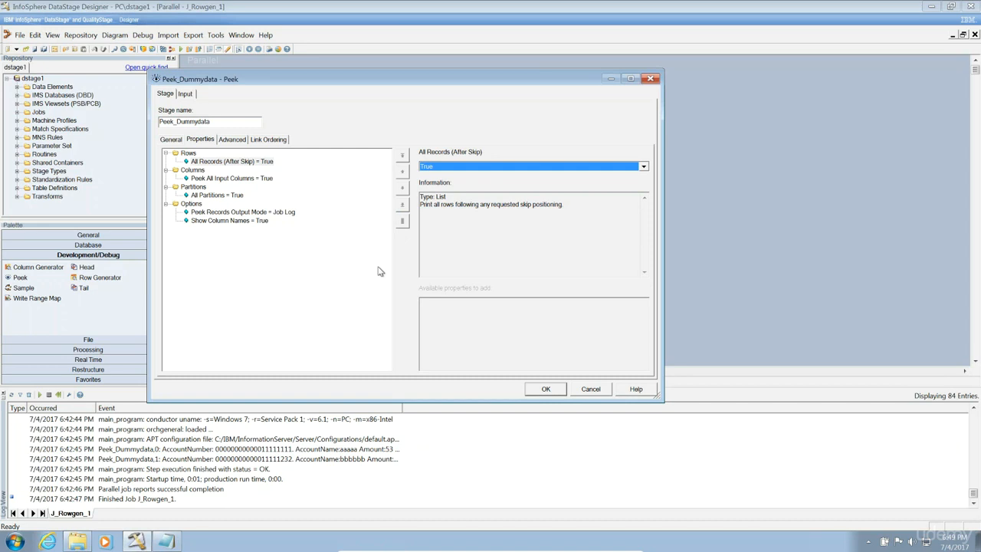
pyautogui.click(192, 188)
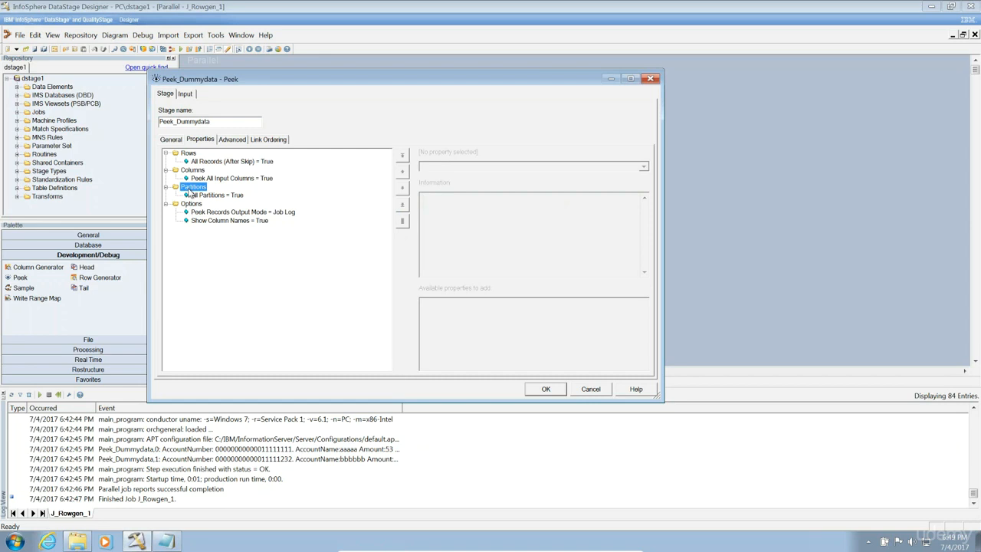
pyautogui.click(206, 198)
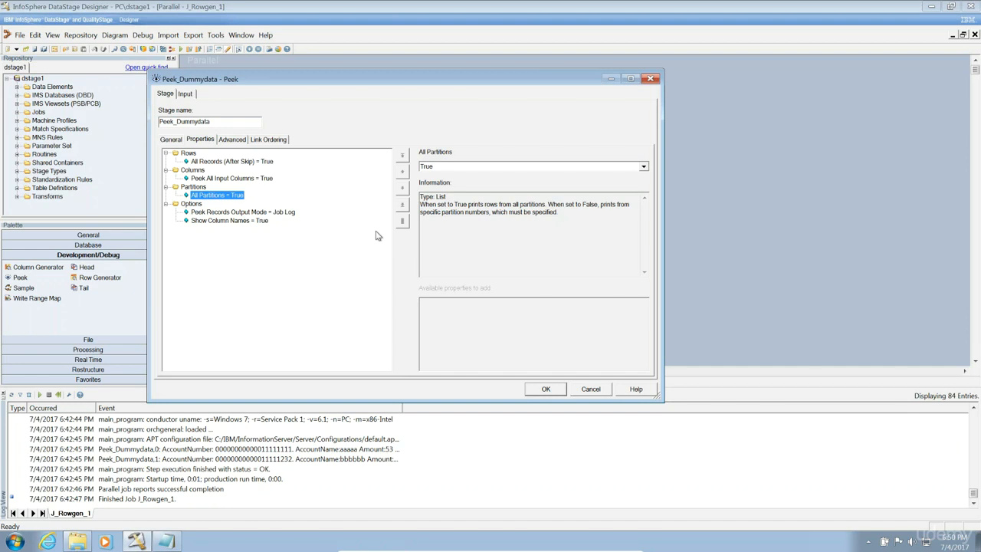
# Set All Partitions to False and enter 0 as the Partition Number.
pyautogui.click(595, 167)
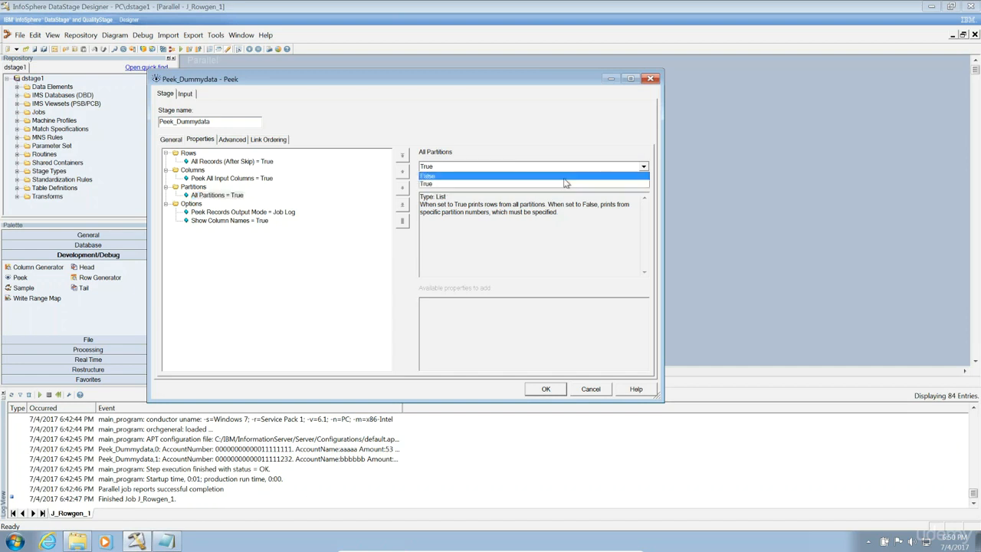
pyautogui.click(566, 176)
pyautogui.click(225, 204)
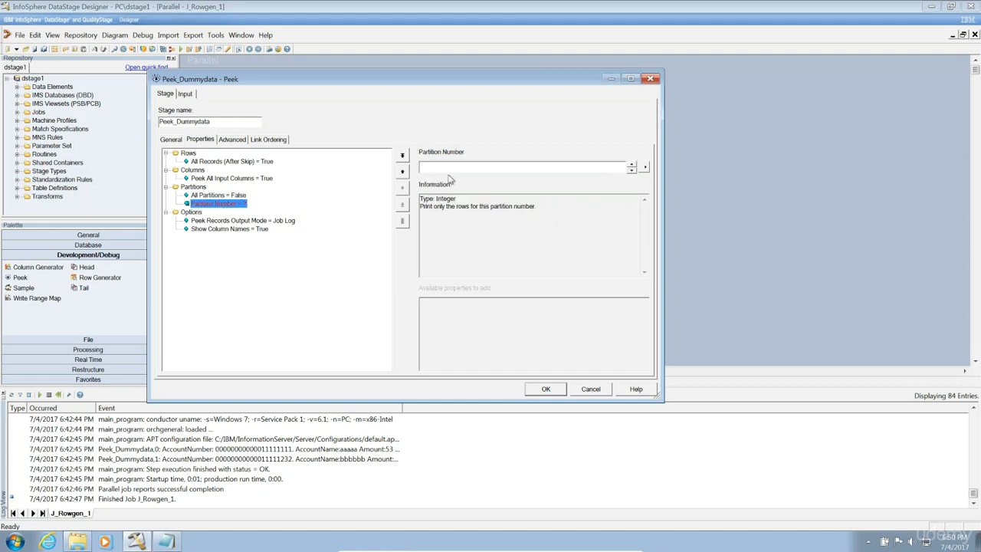
pyautogui.click(463, 167)
pyautogui.write('0')
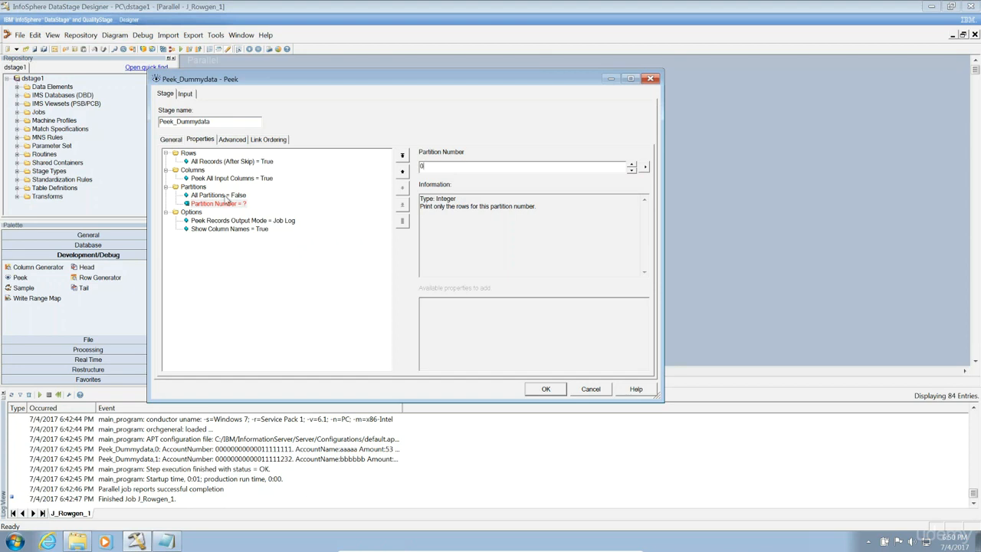
# Keep Partition Number 0 and delete the extra unset Partition Number entry.
pyautogui.click(193, 188)
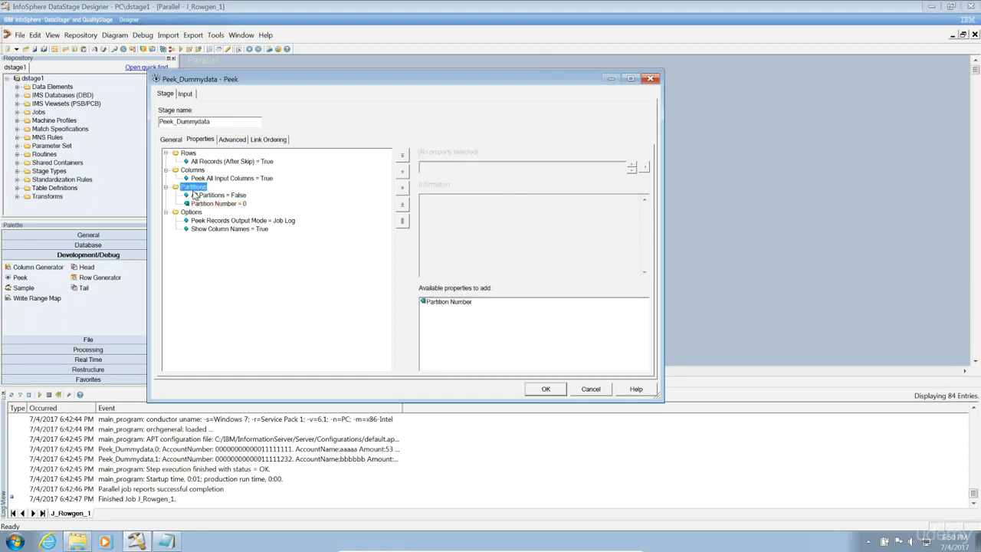
pyautogui.click(449, 302)
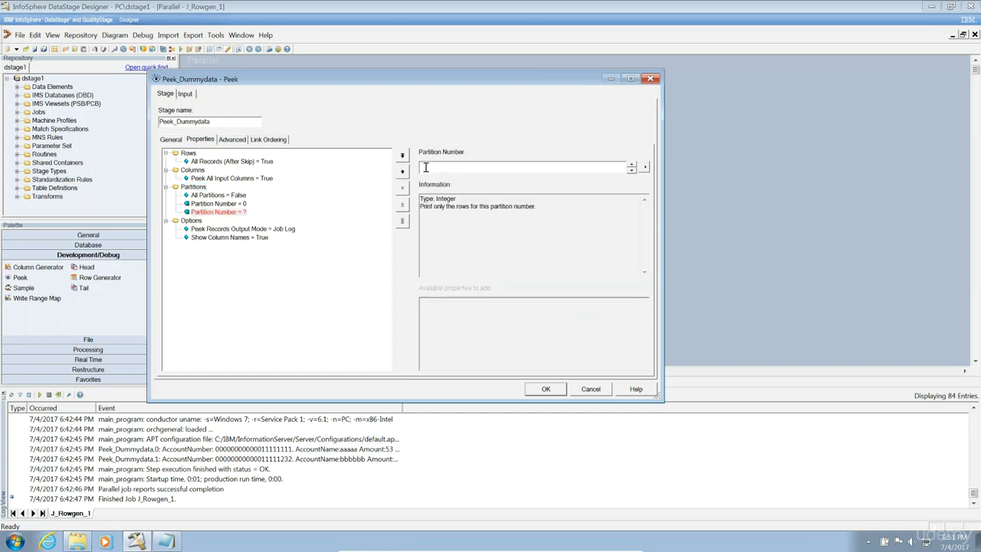
pyautogui.write('3')
pyautogui.click(205, 214)
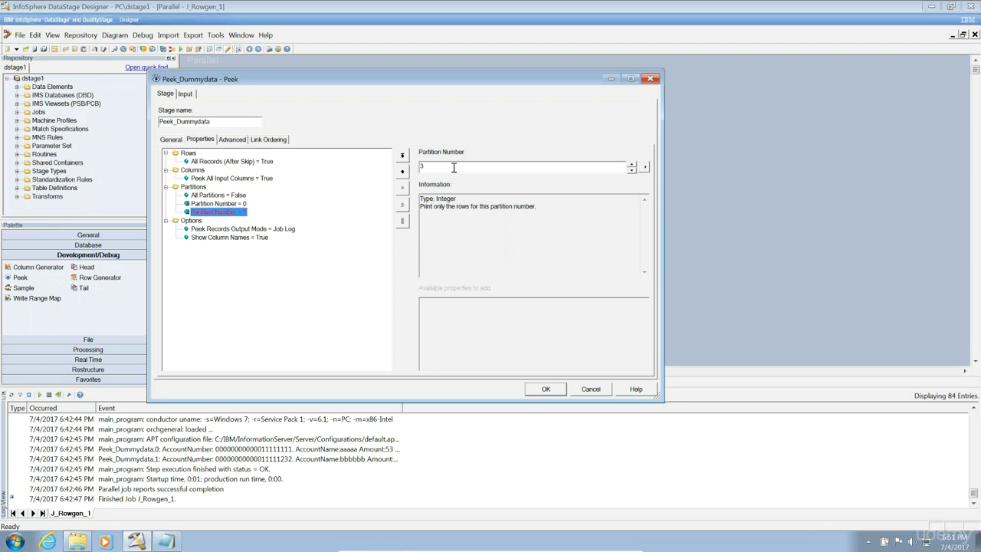
pyautogui.press('Delete')
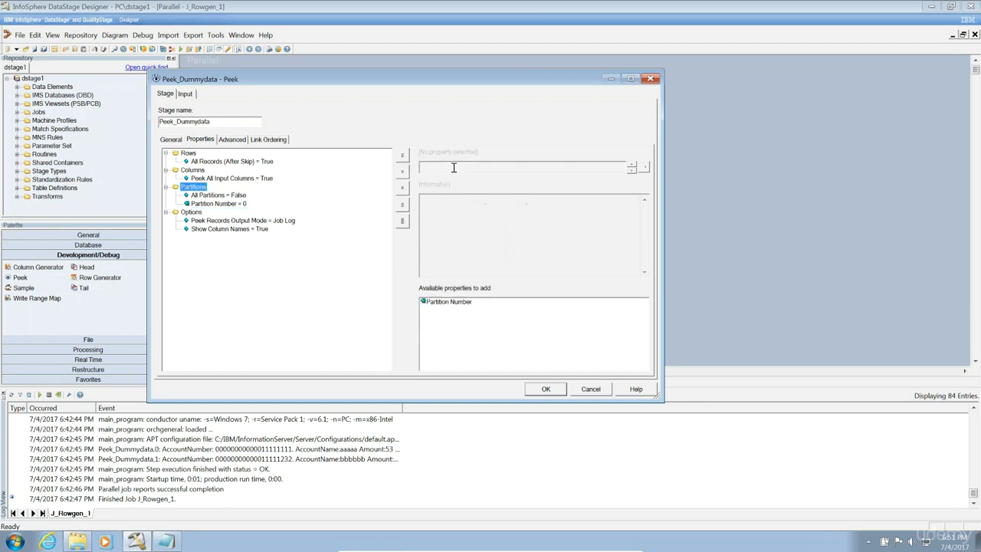
pyautogui.click(226, 205)
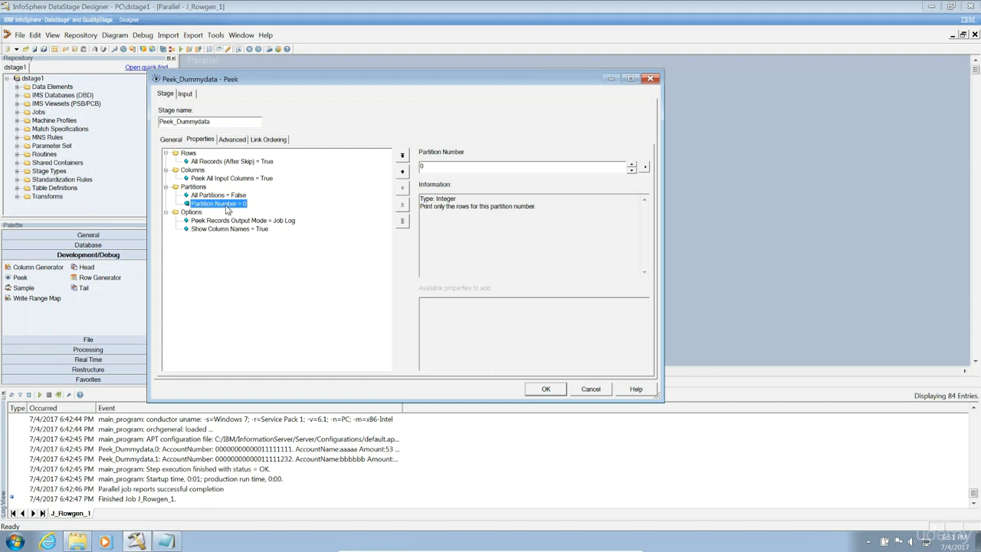
# Confirm the Peek_Dummydata settings with OK, returning to the J_Rowgen_1 canvas.
pyautogui.click(543, 390)
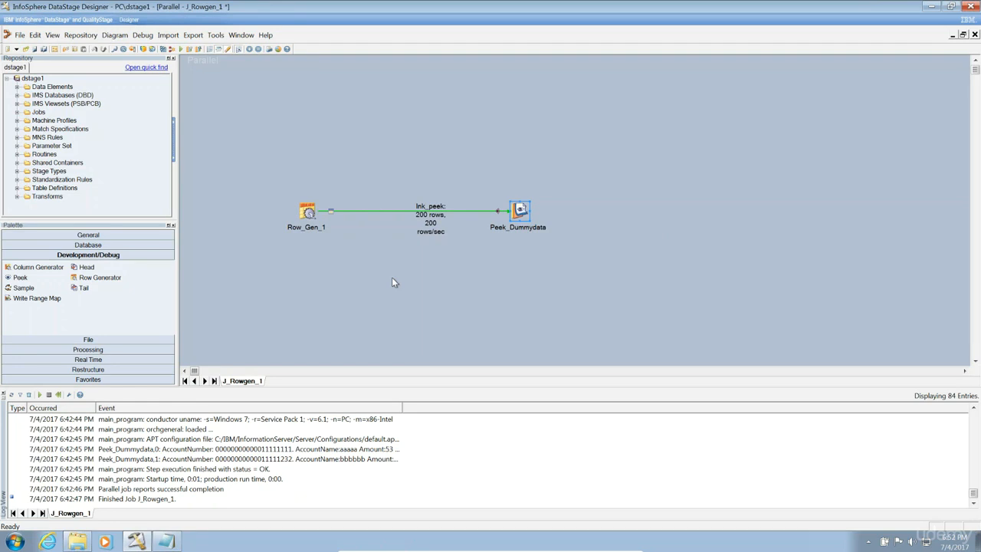
# Reopen Peek_Dummydata's properties and check All Records (After Skip) and Partition Number 0.
pyautogui.doubleClick(518, 212)
pyautogui.click(232, 207)
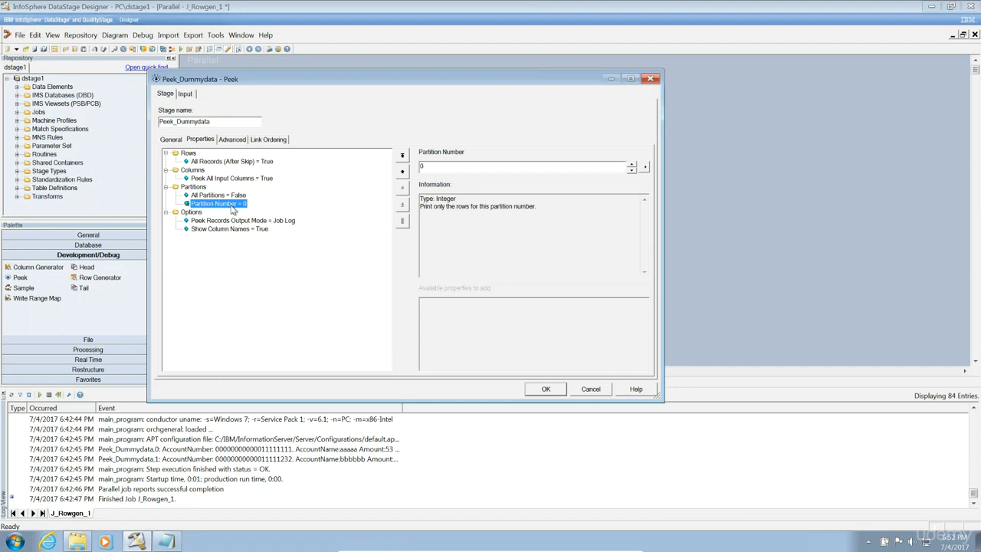
pyautogui.click(223, 161)
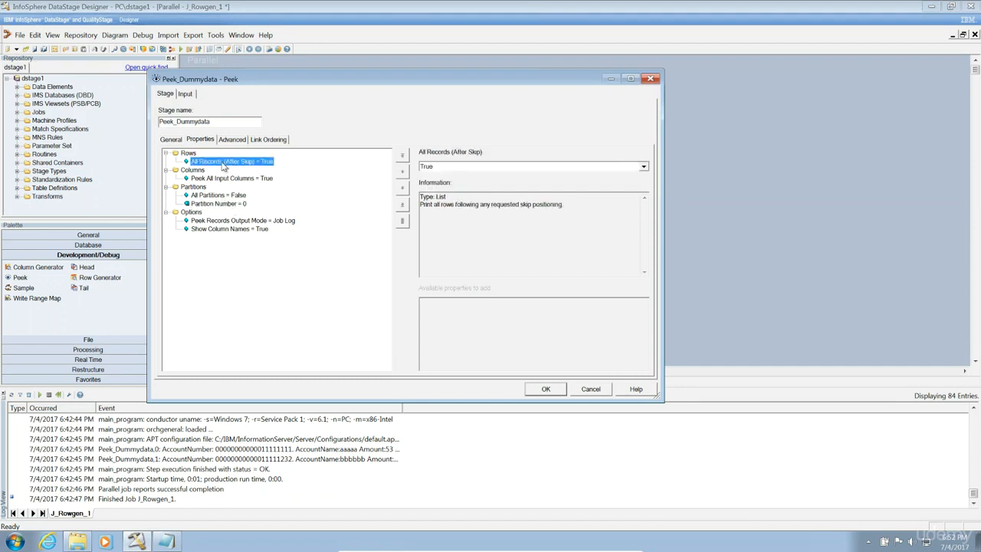
pyautogui.click(210, 204)
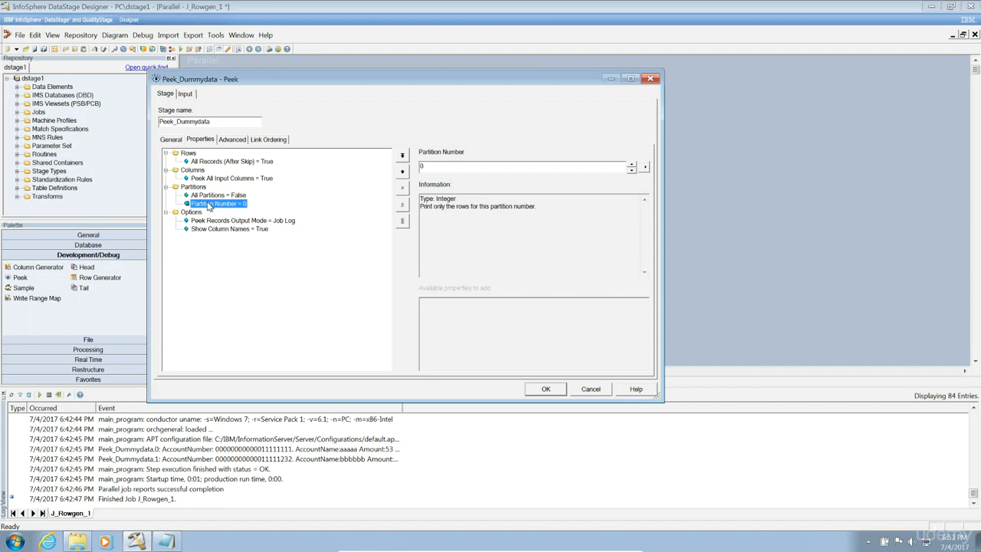
# Keep the Peek settings, compile J_Rowgen_1, and run it with Counter 100.
pyautogui.click(546, 390)
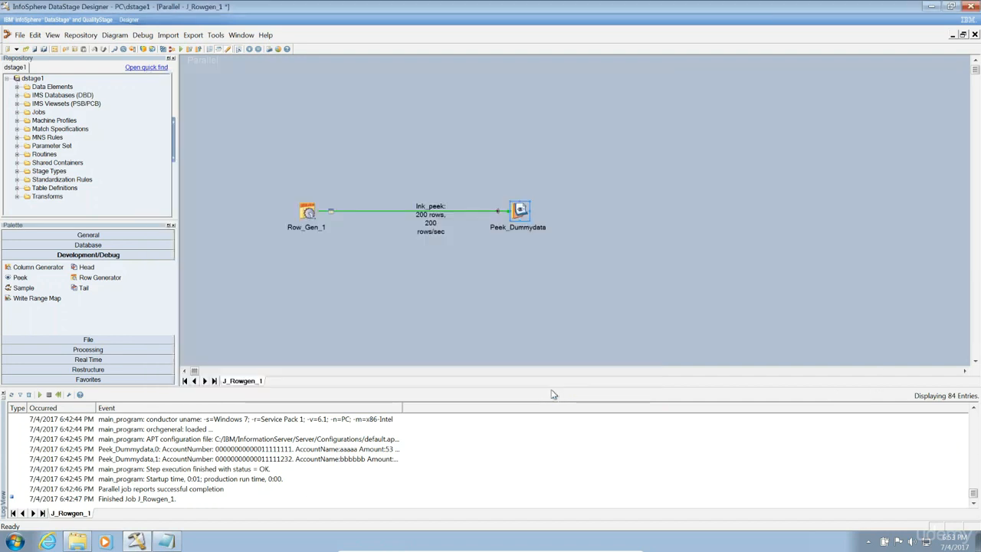
pyautogui.click(162, 49)
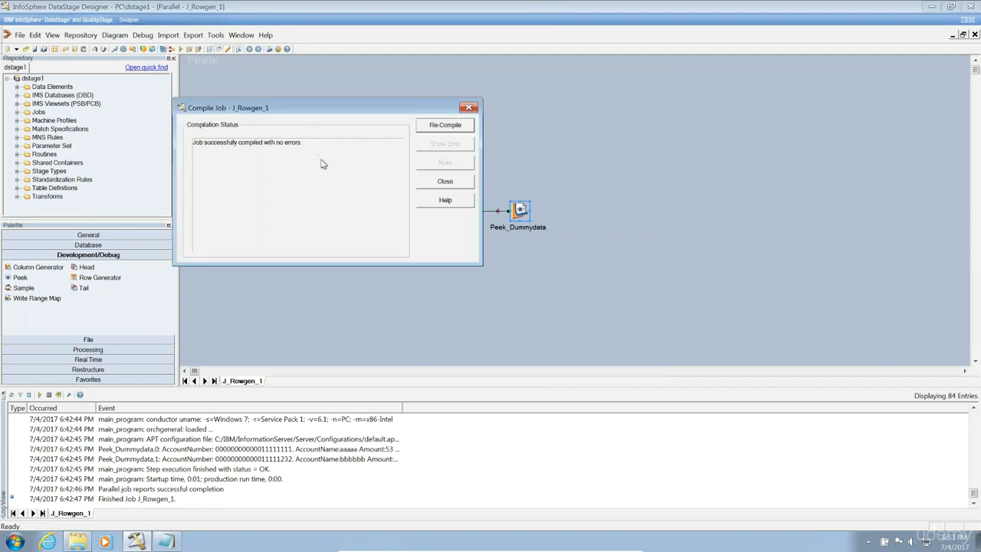
pyautogui.click(427, 182)
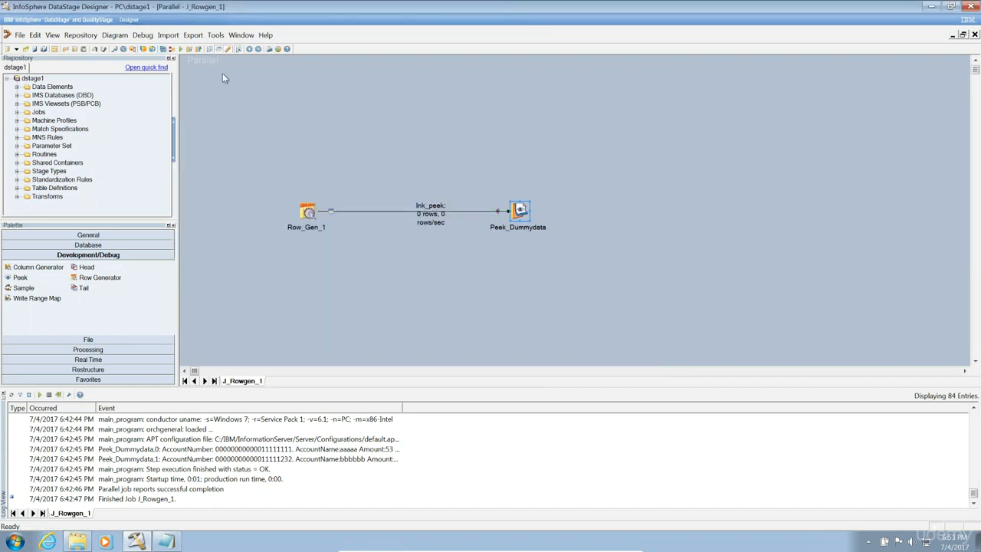
pyautogui.click(180, 49)
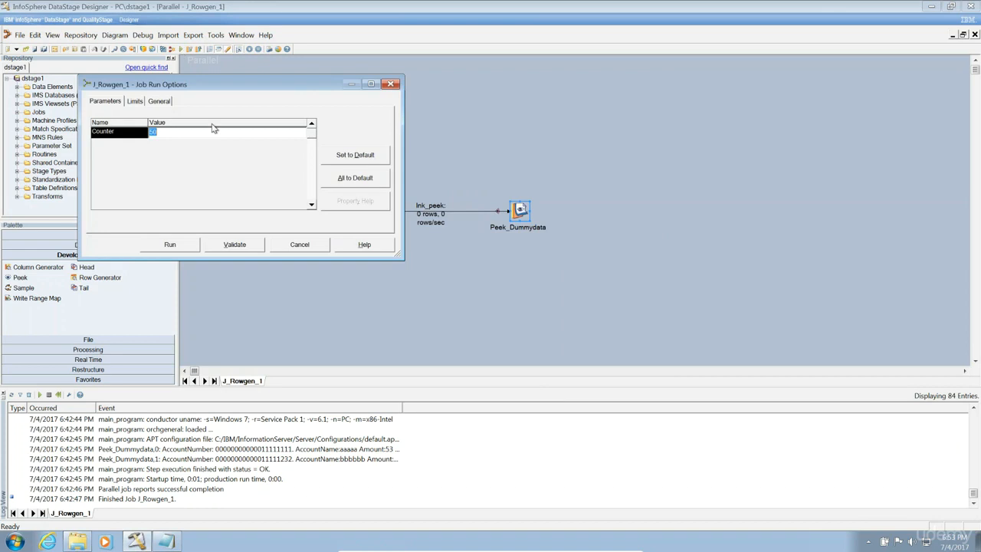
pyautogui.write('100')
pyautogui.click(164, 244)
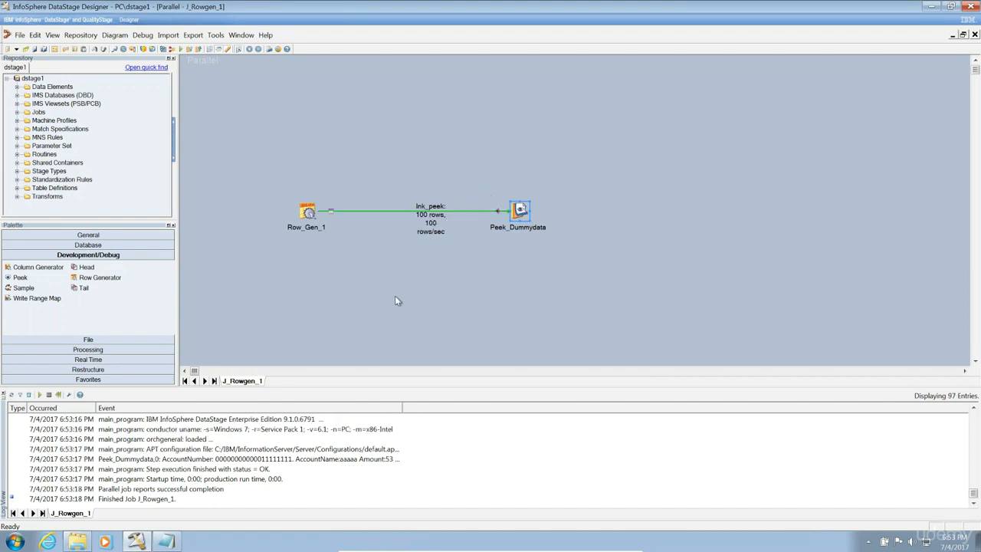
# Inspect the step-finished log entry, then select the Peek_Dummydata,0 output entry.
pyautogui.doubleClick(115, 469)
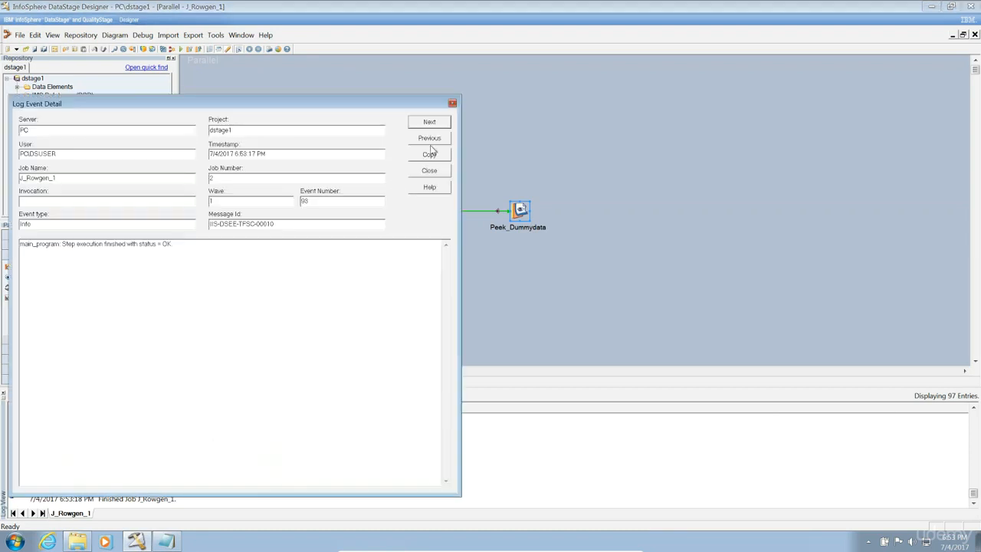
pyautogui.click(453, 104)
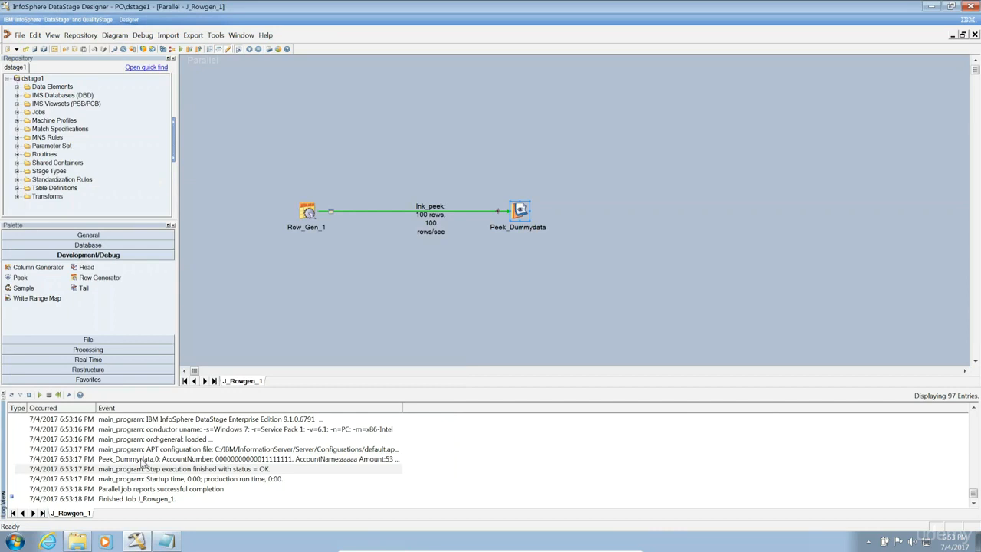
pyautogui.click(142, 460)
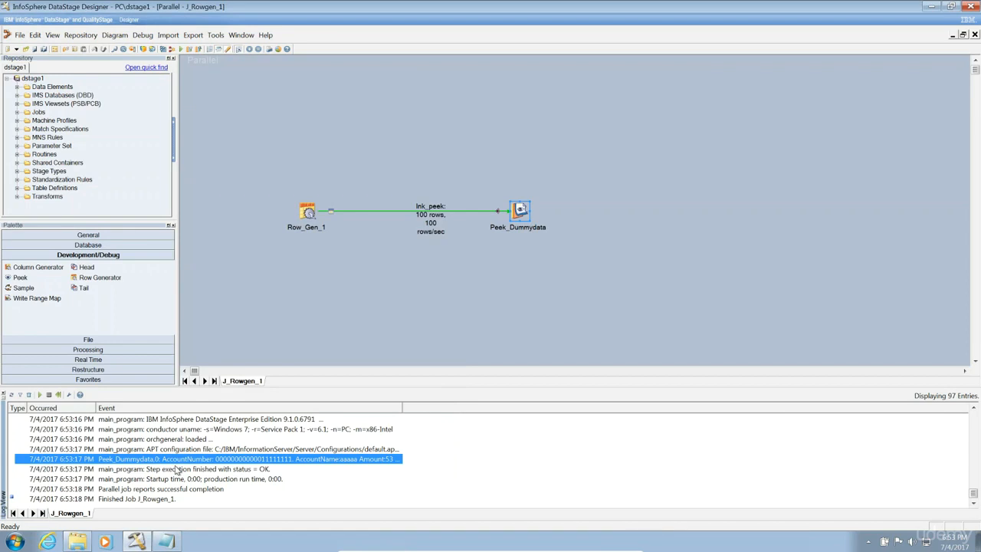
# Select the third Peek output row in Notepad, then return to DataStage Designer.
pyautogui.click(166, 542)
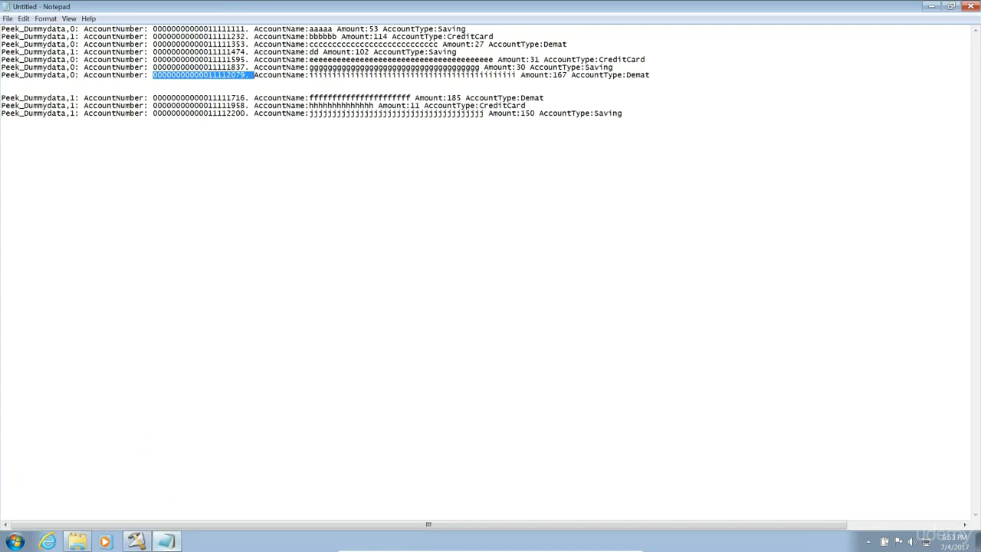
pyautogui.click(76, 53)
pyautogui.moveTo(76, 52); pyautogui.dragTo(1, 44)
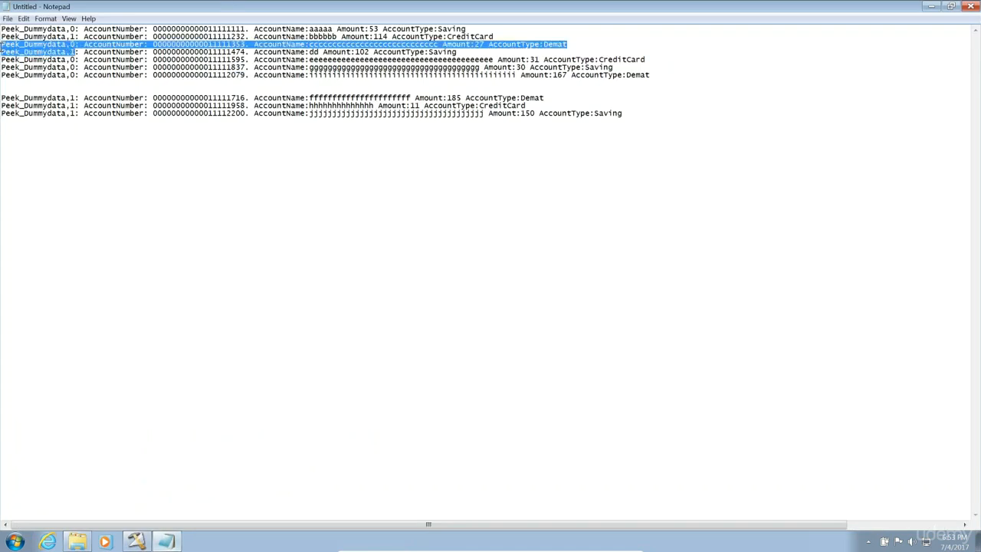
pyautogui.click(136, 541)
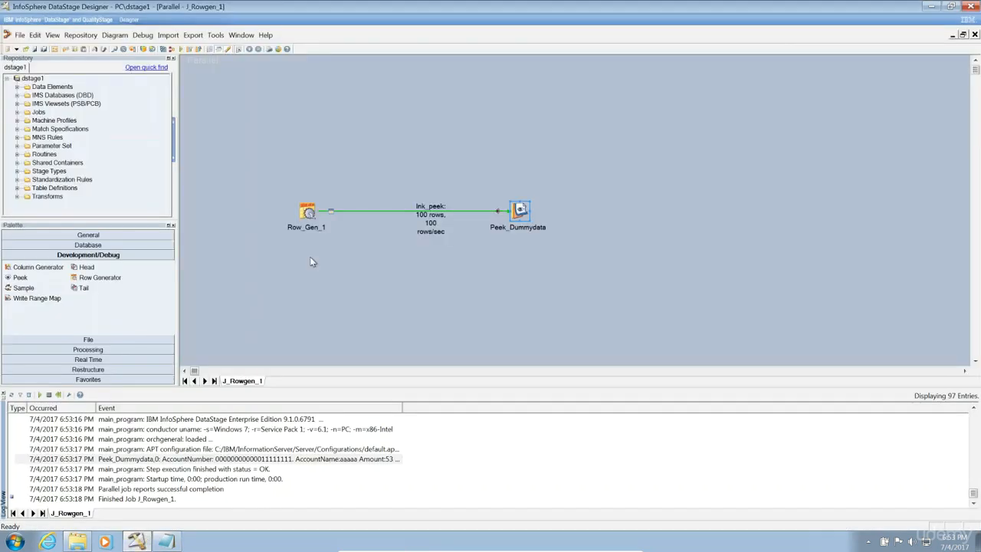
pyautogui.doubleClick(210, 461)
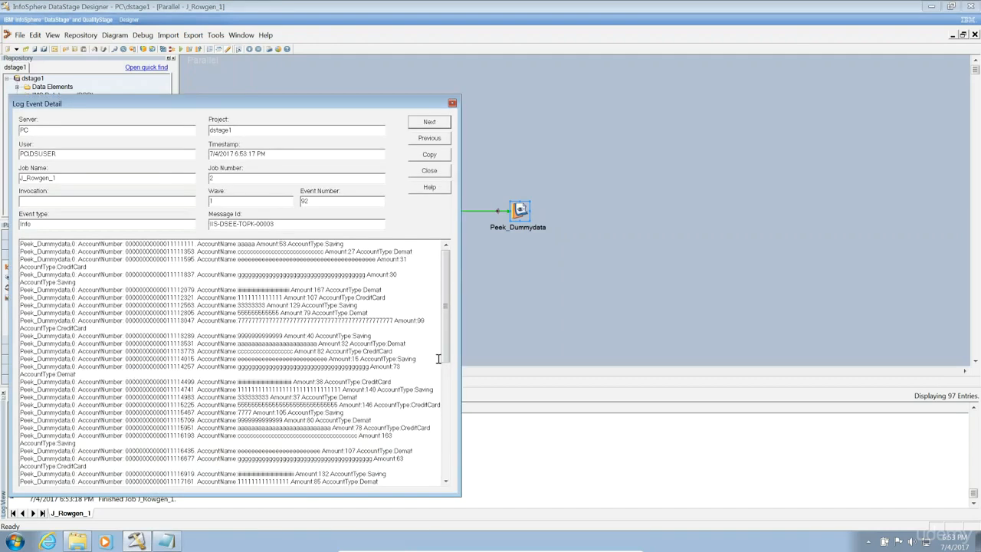
pyautogui.moveTo(447, 357); pyautogui.dragTo(448, 500)
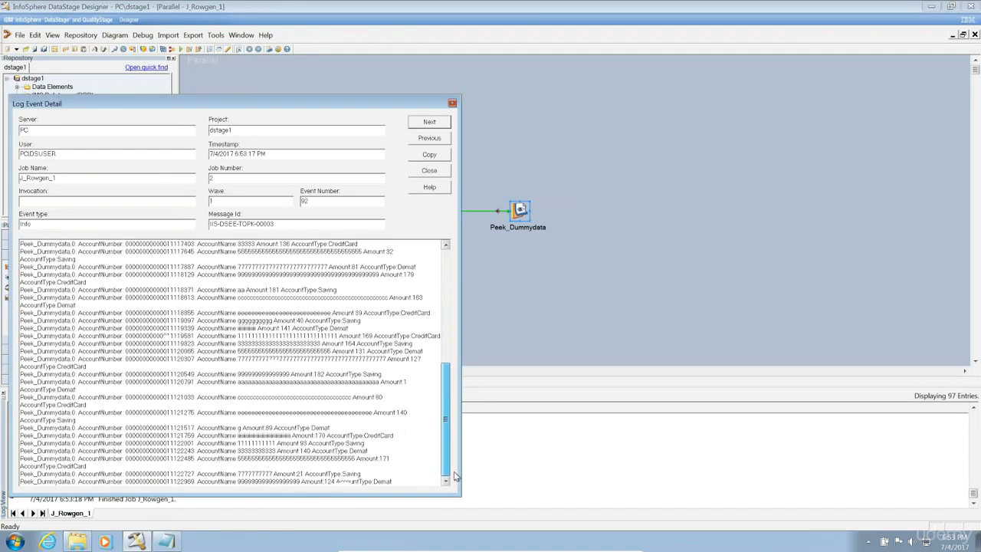
pyautogui.click(446, 348)
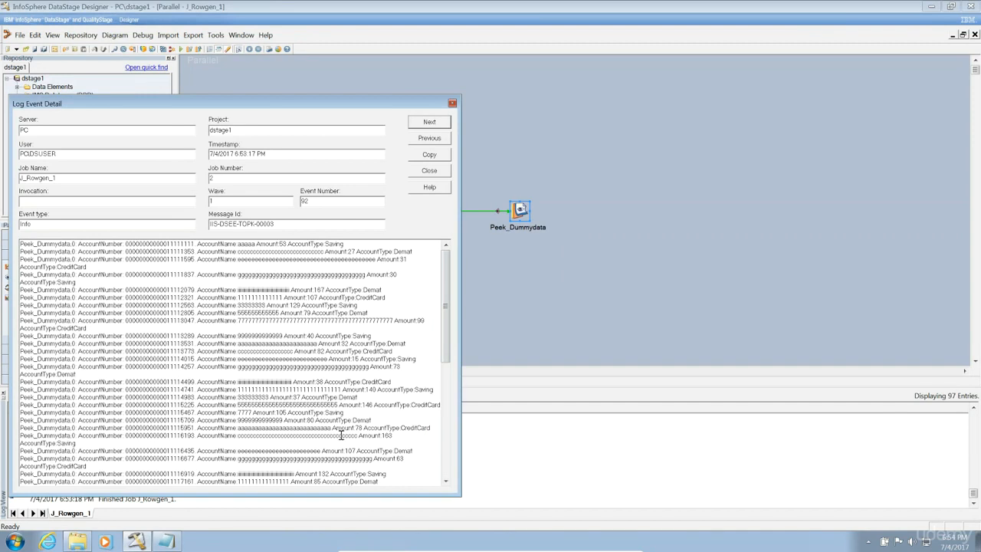
pyautogui.click(429, 171)
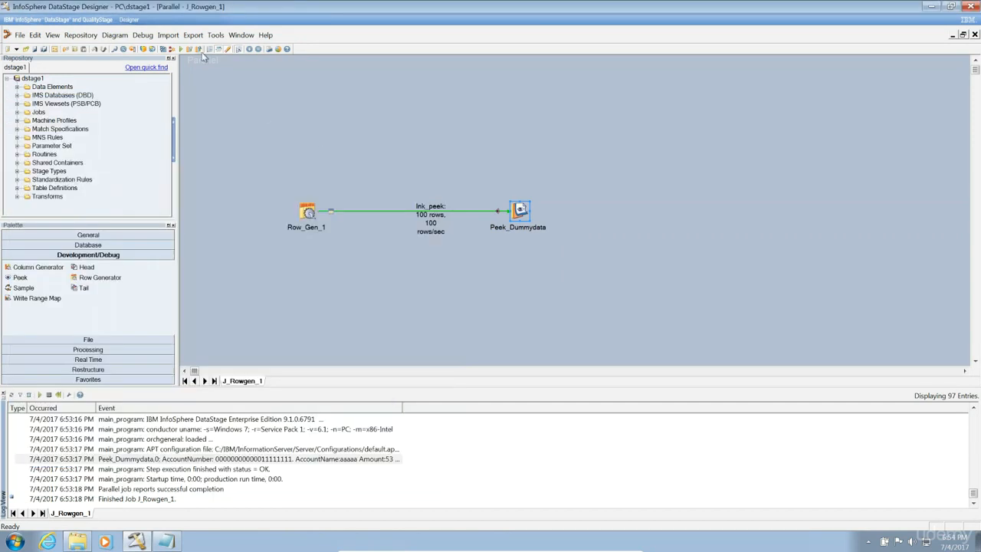
# Run J_Rowgen_1 again with Counter set to 10.
pyautogui.click(180, 49)
pyautogui.write('10')
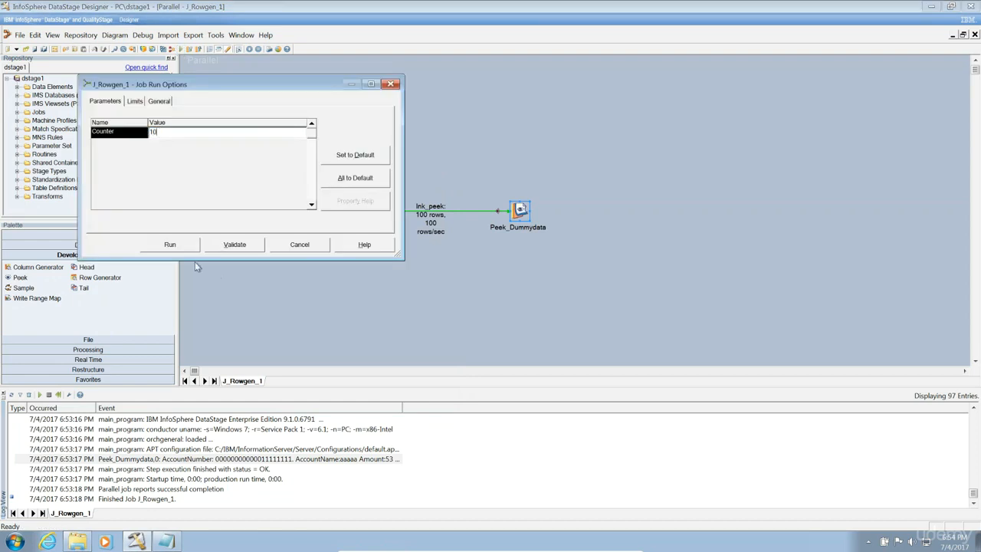
pyautogui.click(172, 244)
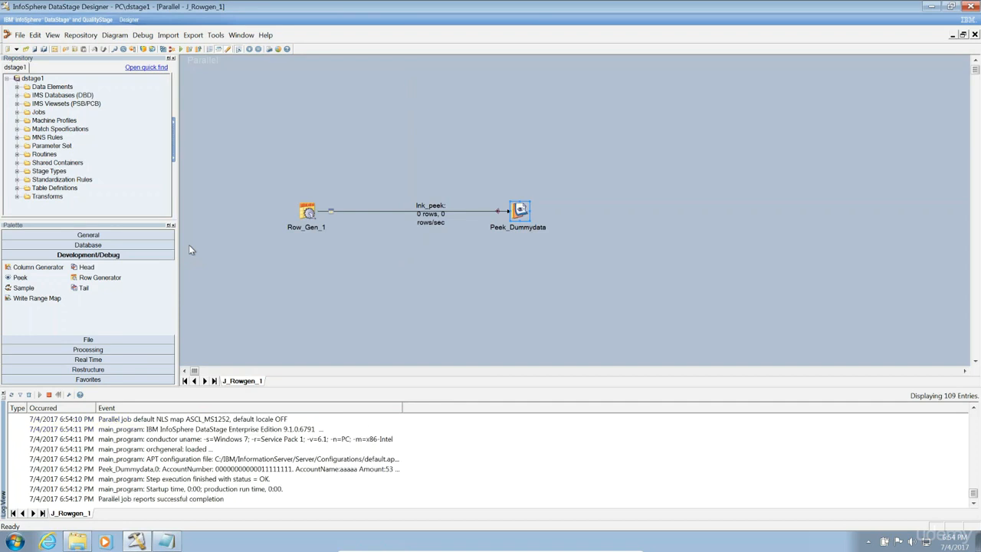
# Open the new Peek_Dummydata log entry and select its peeked rows.
pyautogui.doubleClick(261, 471)
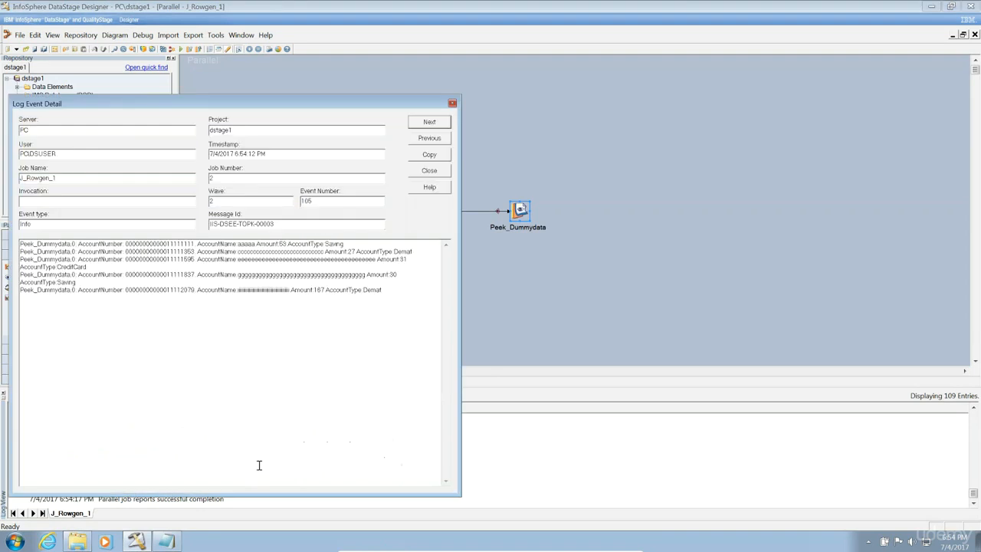
pyautogui.moveTo(391, 289); pyautogui.dragTo(3, 247)
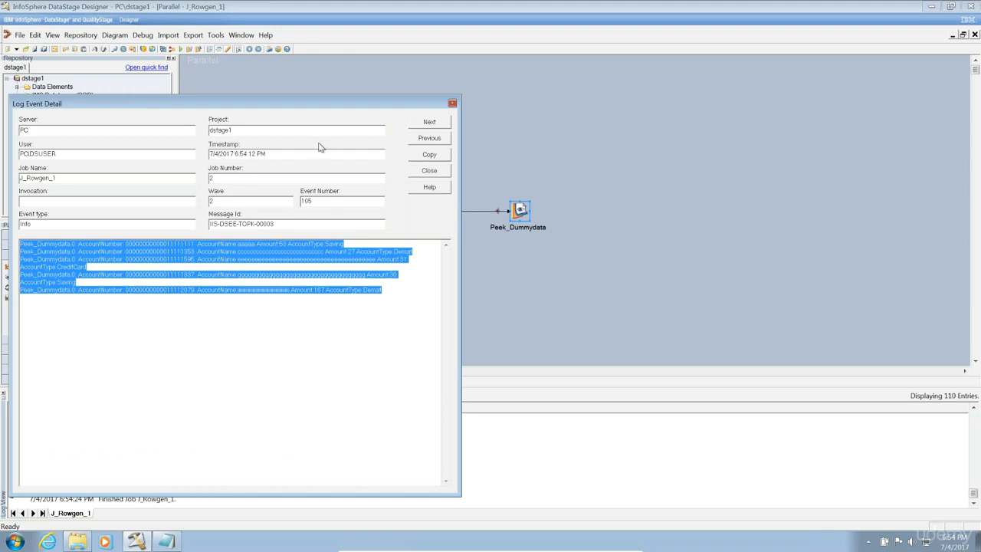
pyautogui.click(439, 170)
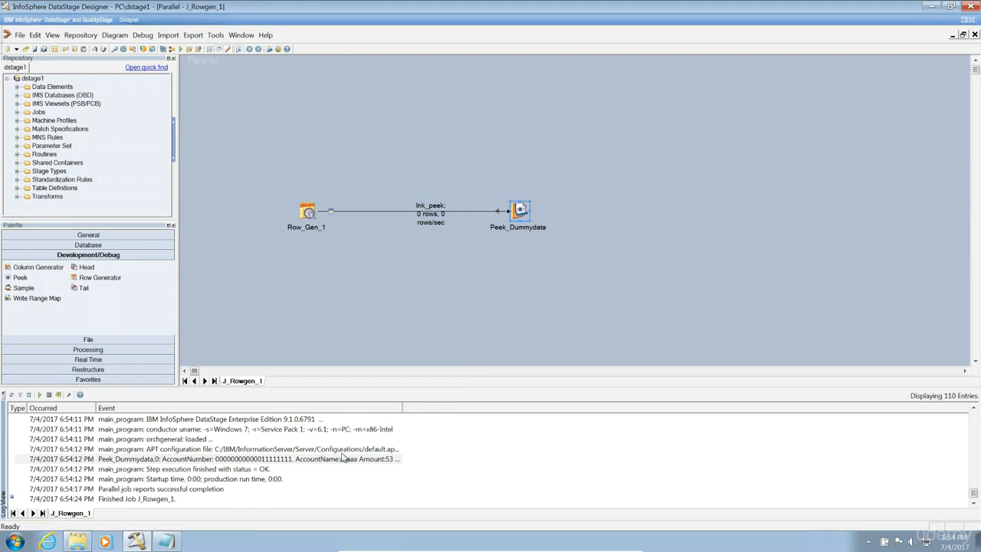
# Review Peek_Dummydata's Partition Number and Peek All Input Columns settings, then switch to Notepad.
pyautogui.click(343, 457)
pyautogui.doubleClick(519, 212)
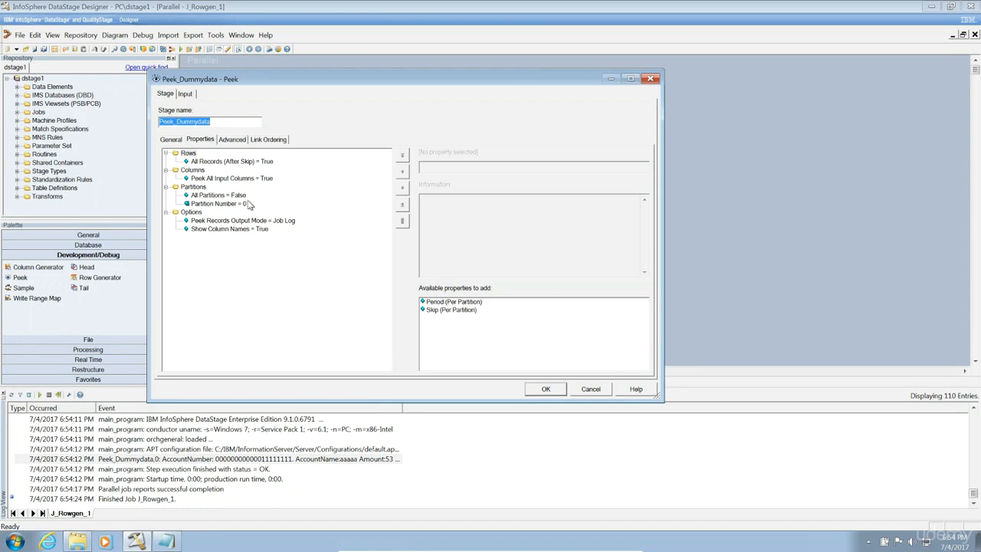
pyautogui.click(230, 204)
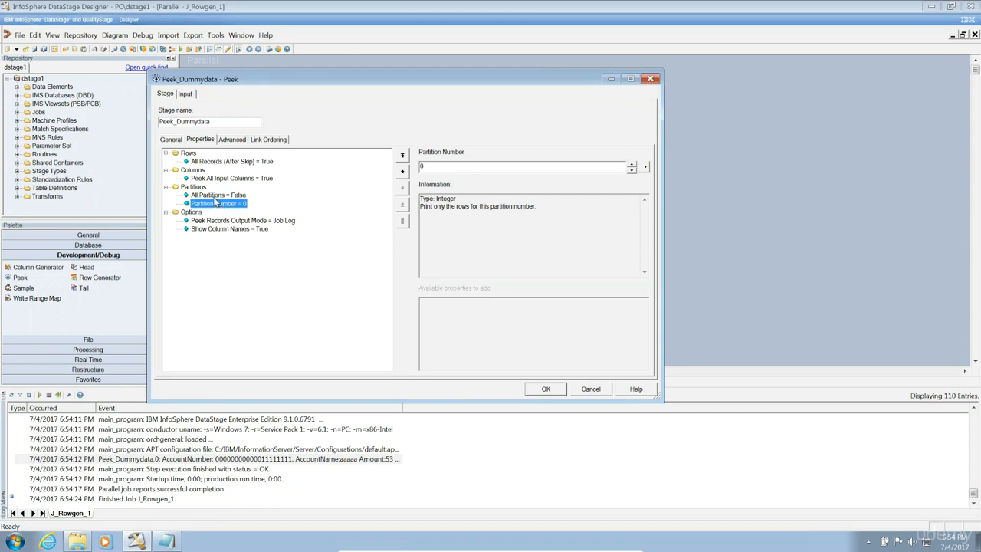
pyautogui.click(217, 179)
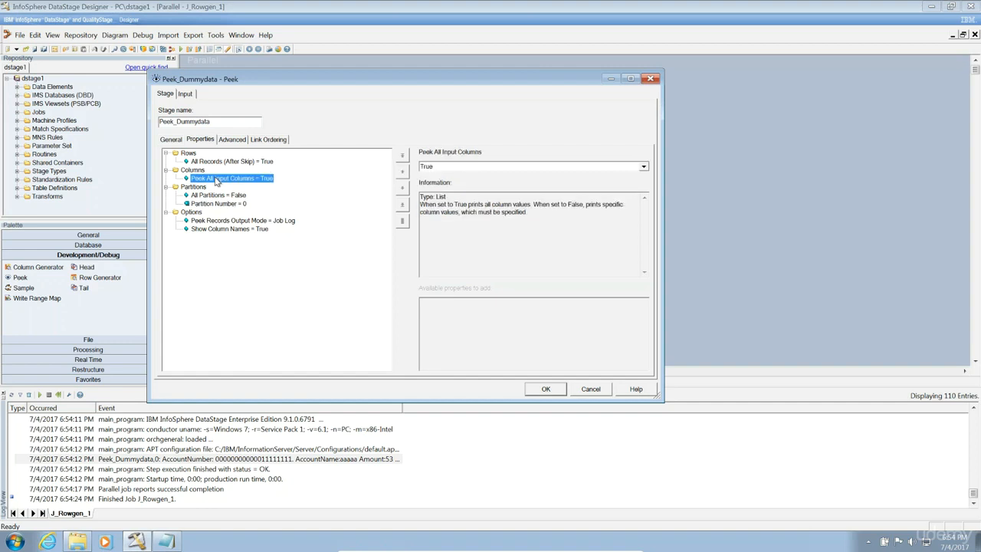
pyautogui.click(168, 541)
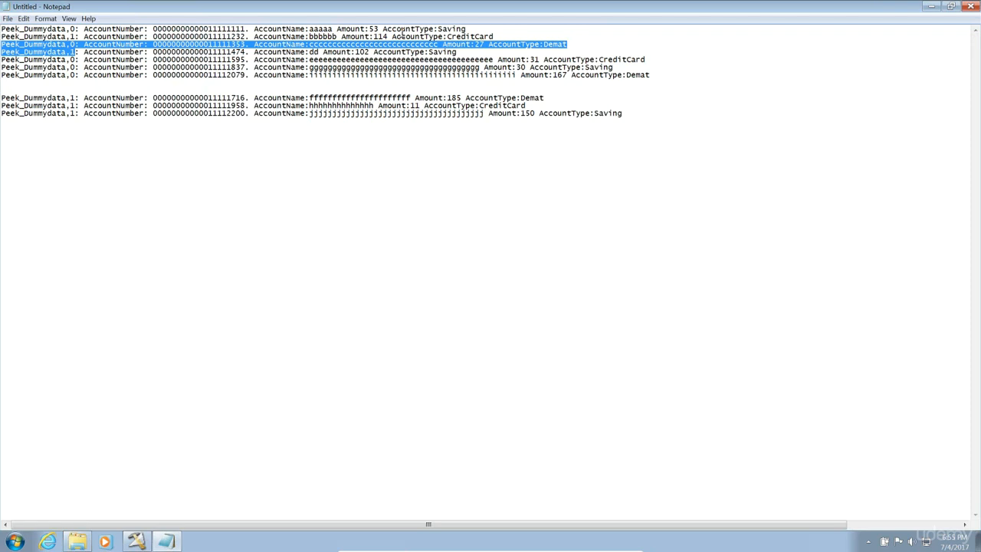
# Insert a line break at the start of the last partition-1 row to push it down.
pyautogui.click(635, 112)
pyautogui.hotkey('shift', 'Home')
pyautogui.press('Right')
pyautogui.press('Return')
pyautogui.press('BackSpace')
pyautogui.press('Return')
pyautogui.press('Return')
pyautogui.press('Return')
pyautogui.press('Return')
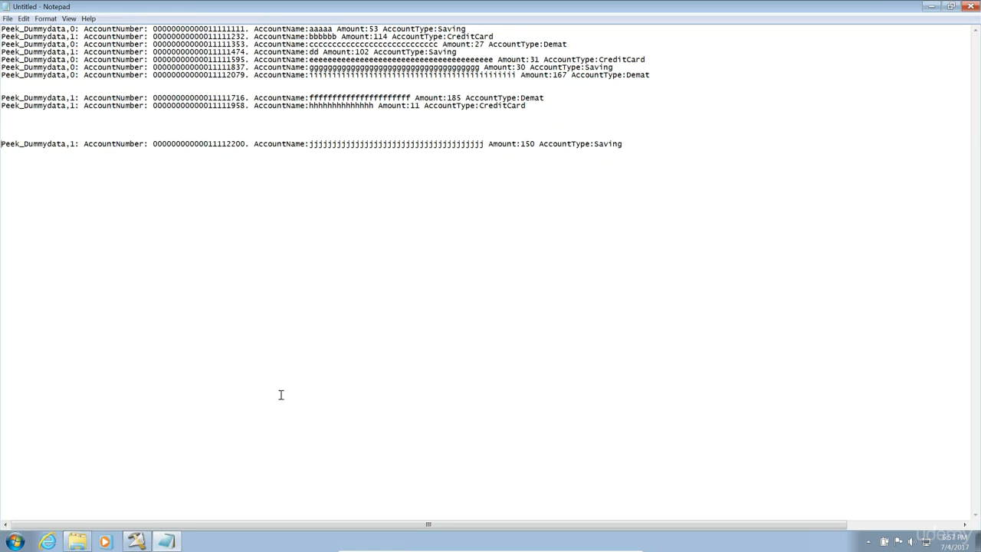
# Set Peek All Input Columns to False and add AccountNumber as an Input Column to Peek.
pyautogui.click(135, 542)
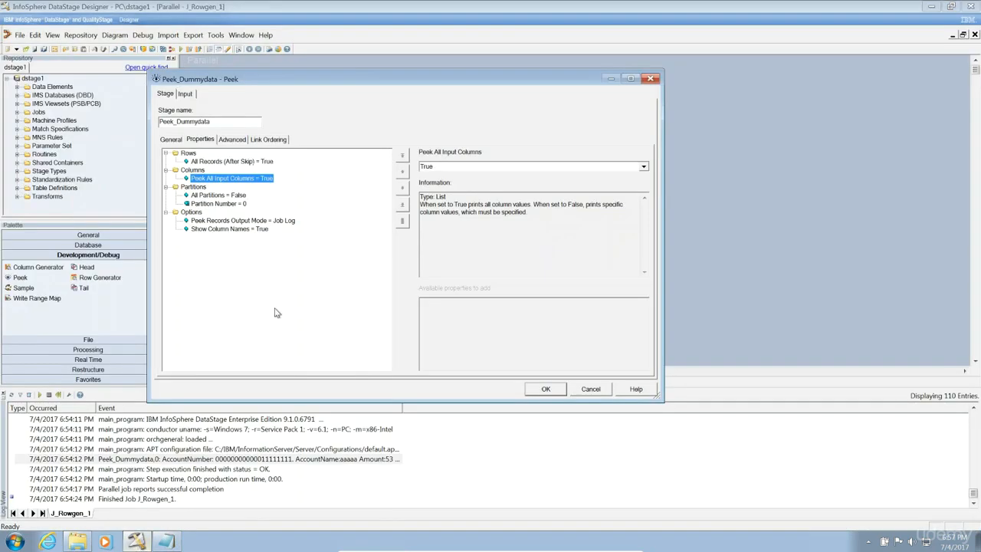
pyautogui.click(474, 167)
pyautogui.click(453, 176)
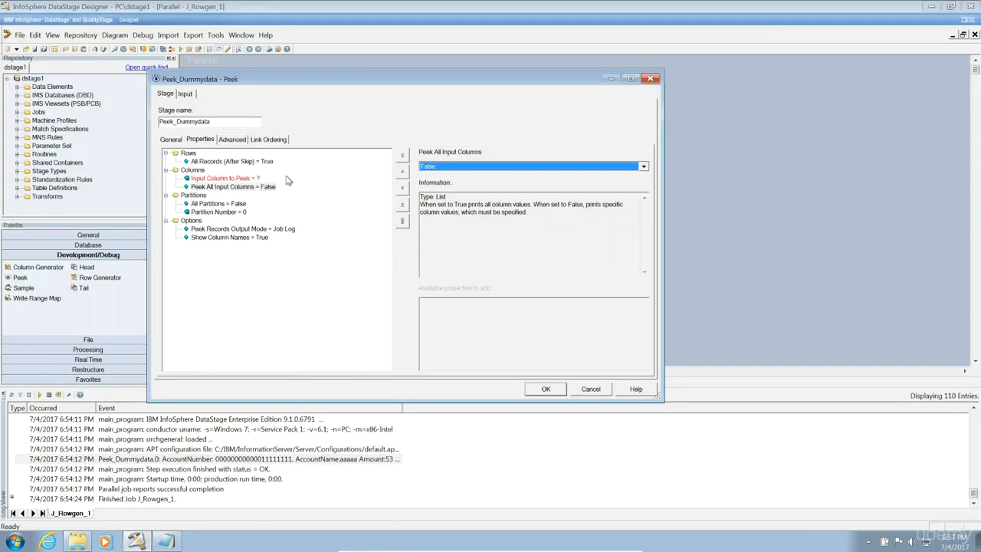
pyautogui.click(259, 178)
pyautogui.click(466, 166)
pyautogui.write('AccountNumber')
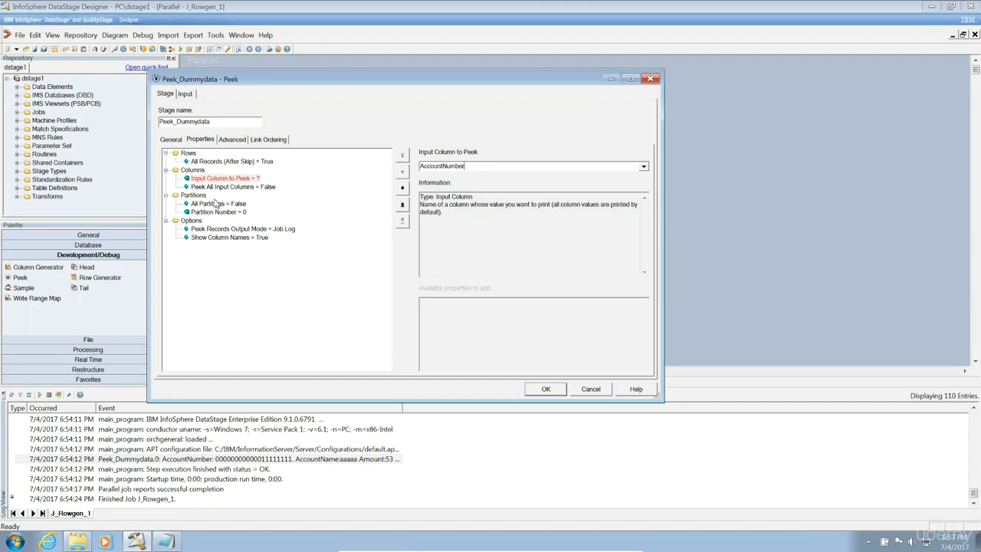
pyautogui.click(198, 162)
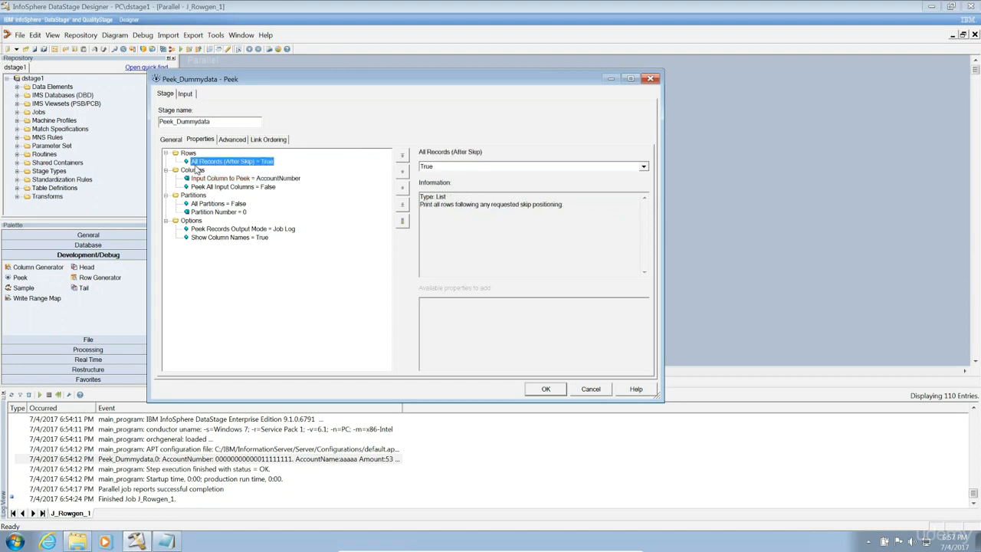
# Add Amount as a second Input Column to Peek and apply the stage settings.
pyautogui.click(191, 169)
pyautogui.click(466, 302)
pyautogui.doubleClick(464, 302)
pyautogui.write('Amount')
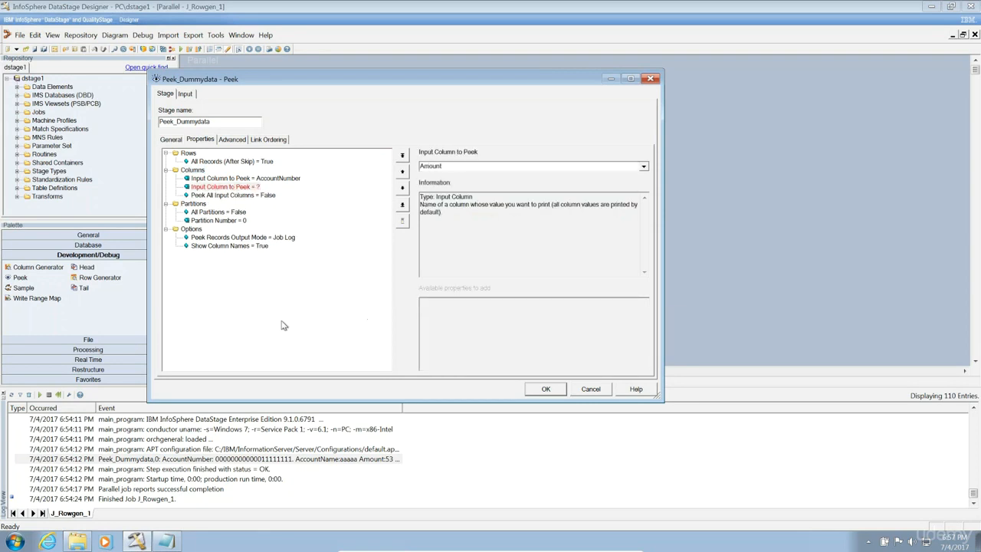
pyautogui.click(543, 389)
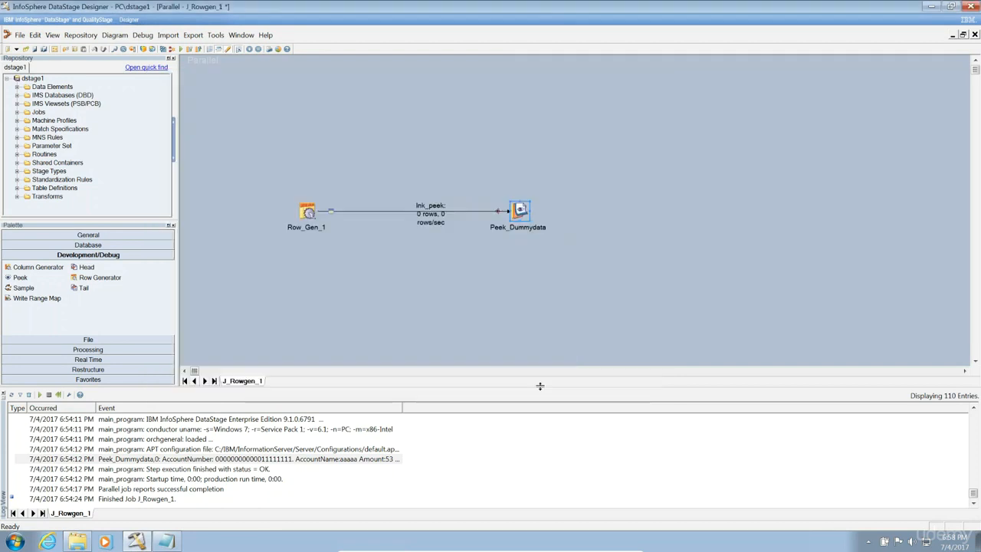
# Compile J_Rowgen_1 when prompted and start the run.
pyautogui.click(181, 49)
pyautogui.click(540, 306)
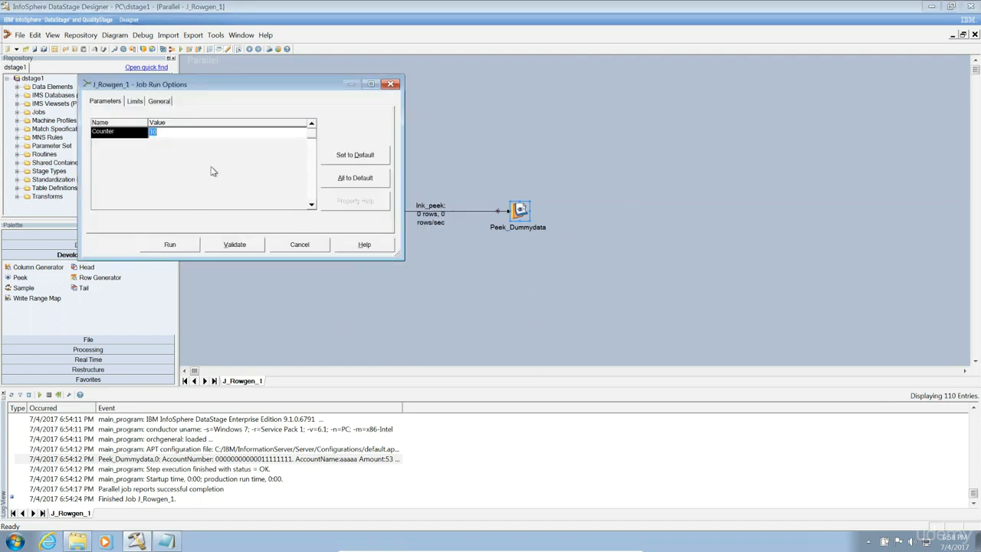
pyautogui.click(170, 244)
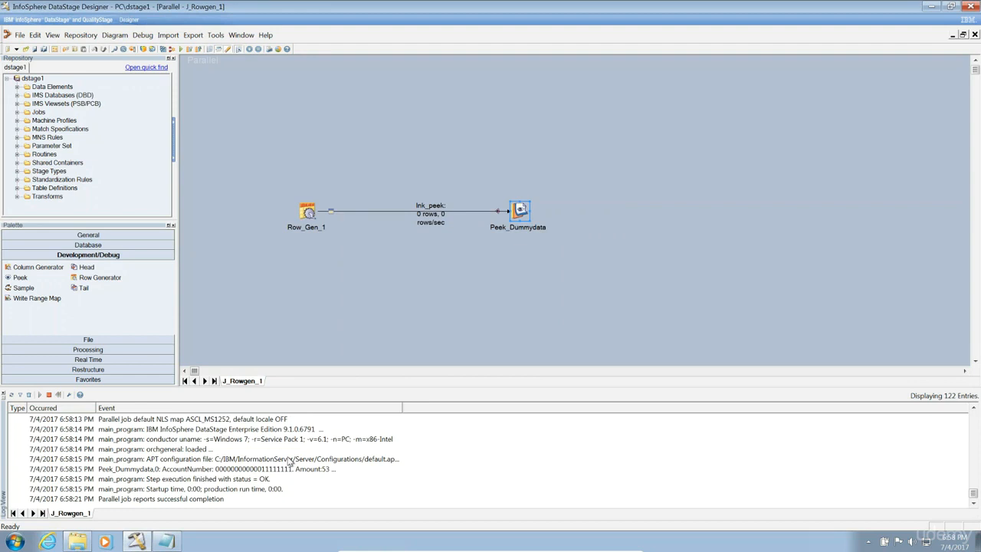
# Check the Peek_Dummydata log shows only AccountNumber and Amount rows, then close the log panel.
pyautogui.doubleClick(288, 468)
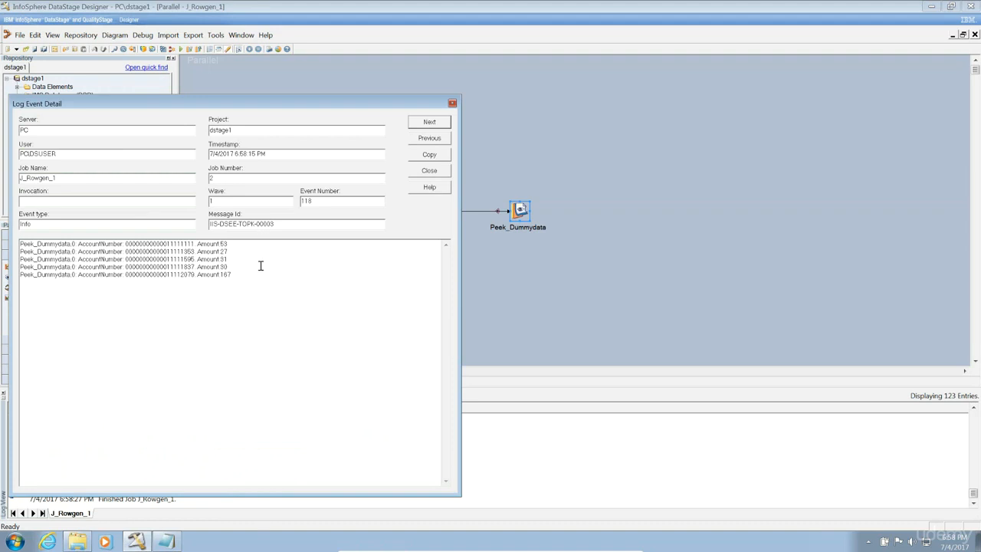
pyautogui.moveTo(241, 274); pyautogui.dragTo(4, 229)
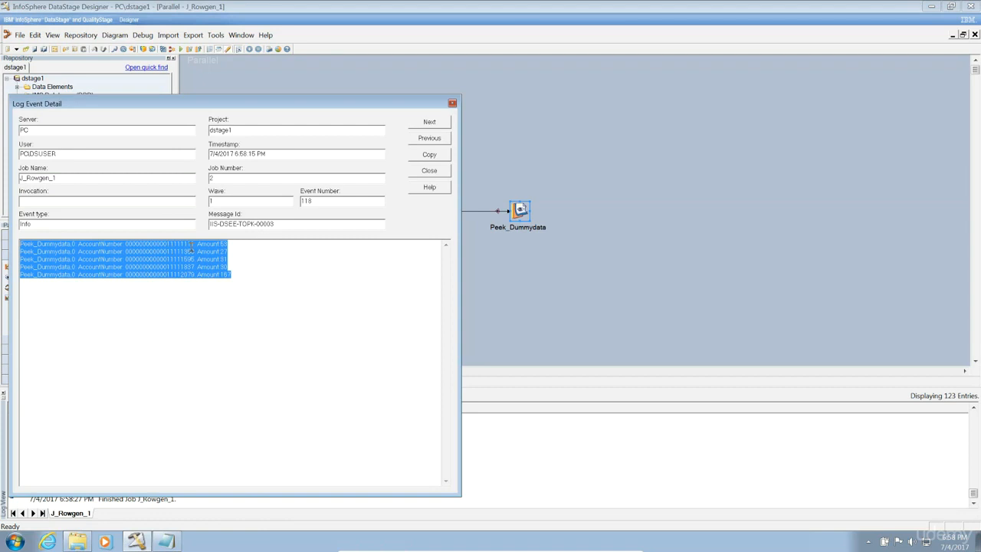
pyautogui.click(243, 269)
pyautogui.click(426, 175)
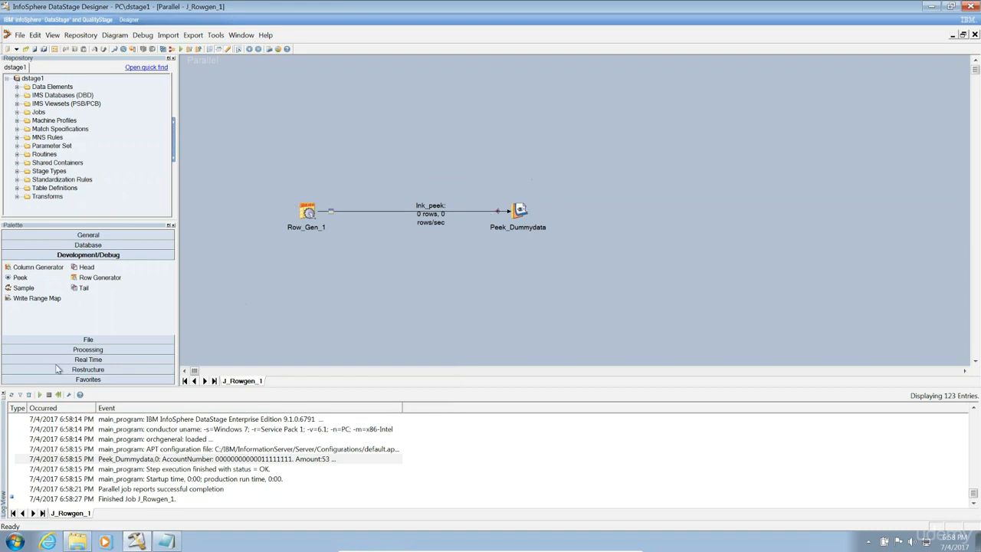
pyautogui.click(3, 394)
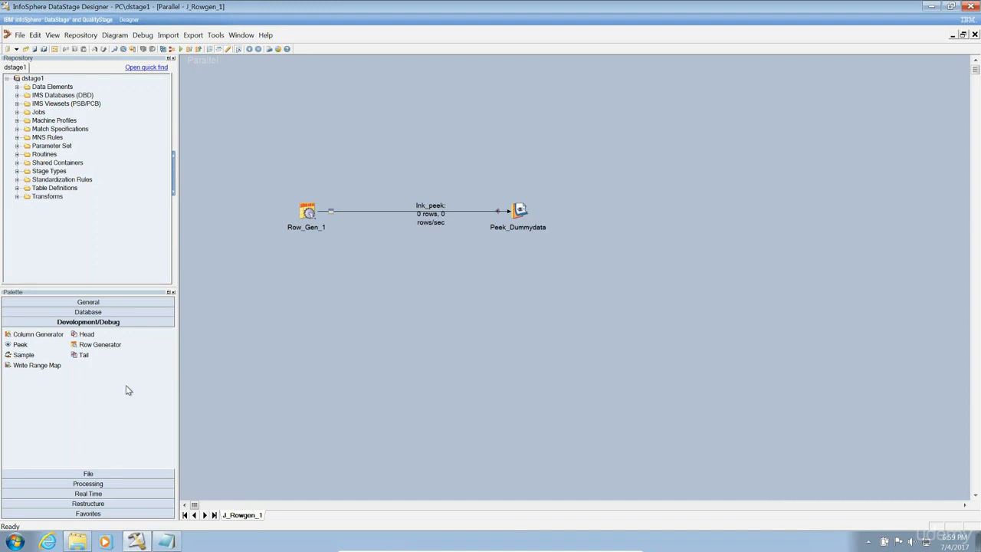
# Drop a Column Generator stage onto the canvas and save the job as J_Colgen_1.
pyautogui.moveTo(31, 334); pyautogui.dragTo(424, 277)
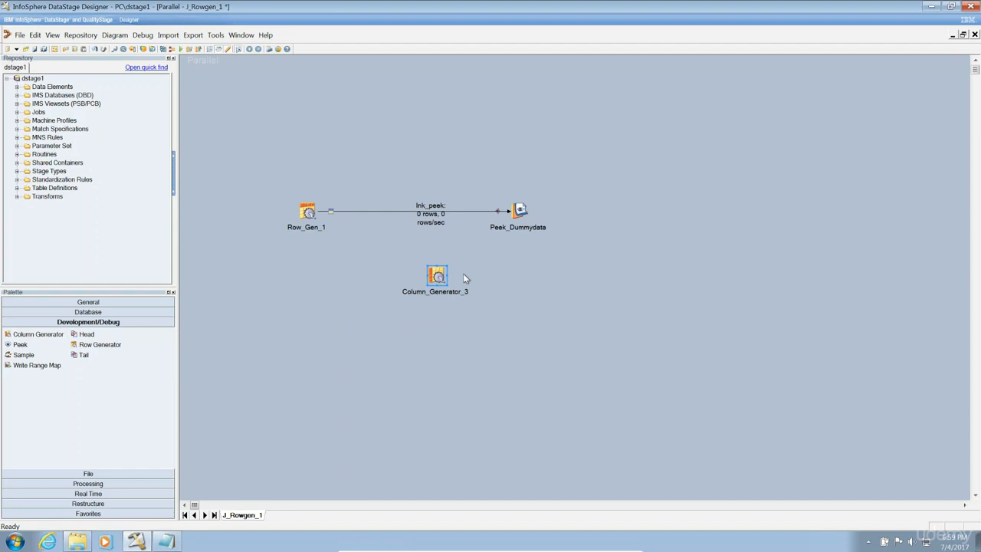
pyautogui.click(434, 214)
pyautogui.click(20, 35)
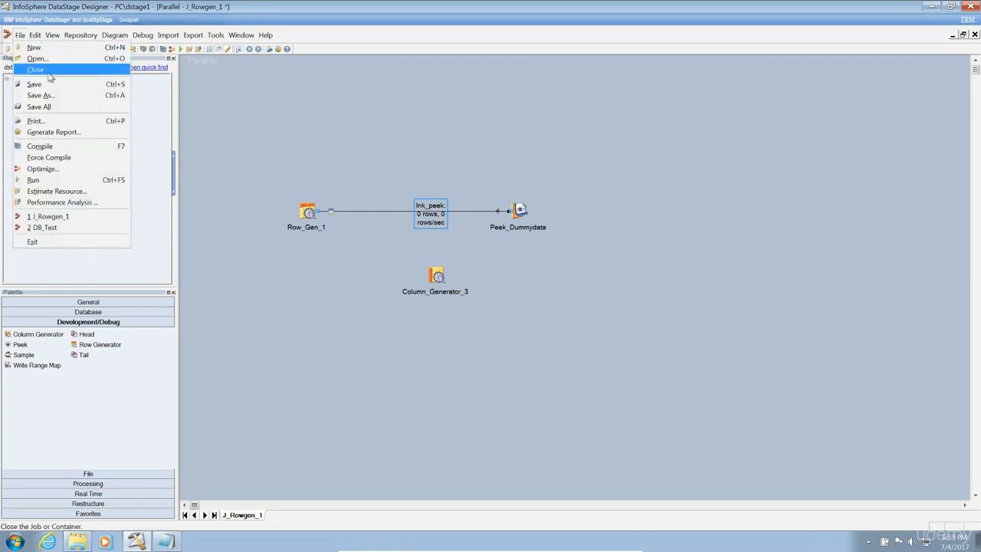
pyautogui.click(51, 97)
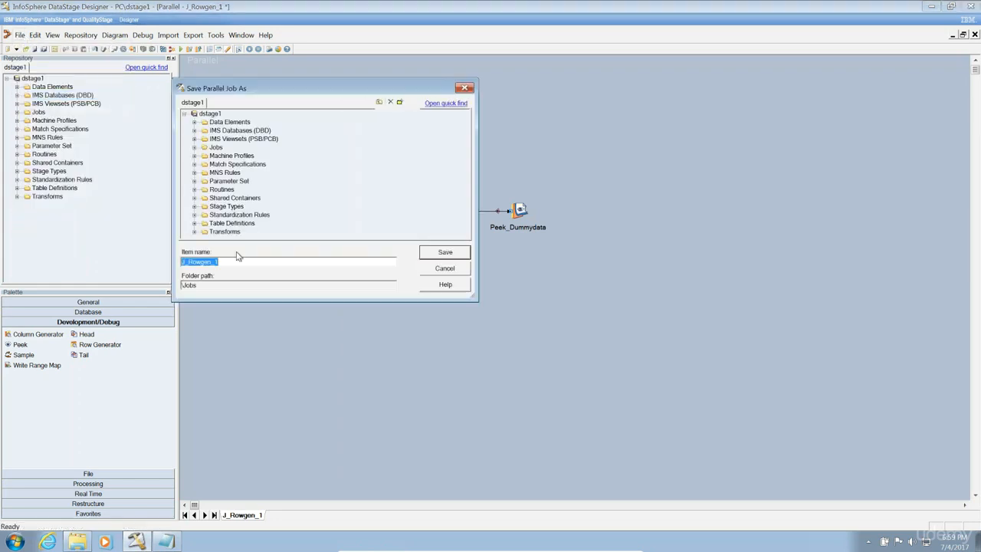
pyautogui.click(214, 262)
pyautogui.press('BackSpace')
pyautogui.press('BackSpace')
pyautogui.press('BackSpace')
pyautogui.press('BackSpace')
pyautogui.press('BackSpace')
pyautogui.press('BackSpace')
pyautogui.press('BackSpace')
pyautogui.press('BackSpace')
pyautogui.write('Colgen_1')
pyautogui.click(454, 253)
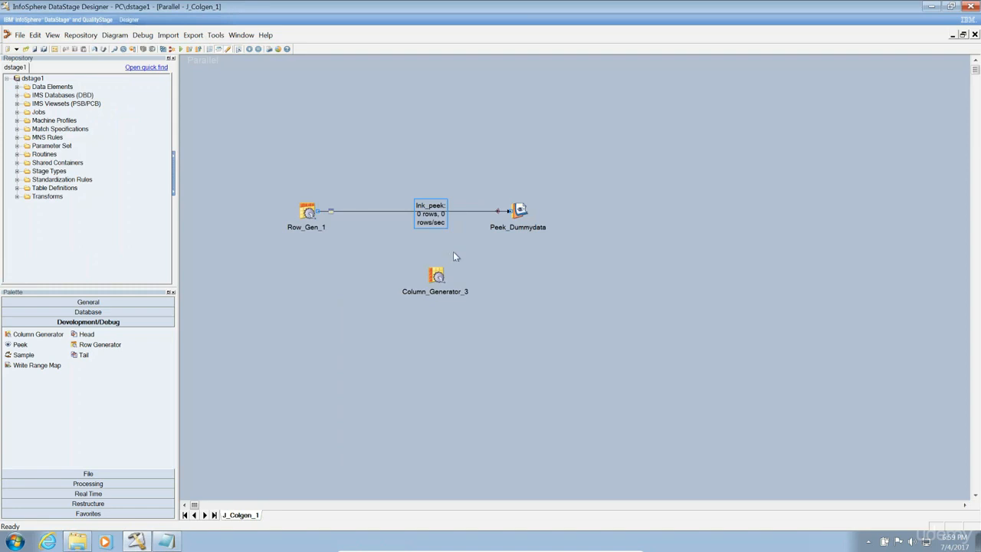
# Set Peek_Dummydata's Peek All Input Columns to True, accepting removal of the listed columns.
pyautogui.click(521, 210)
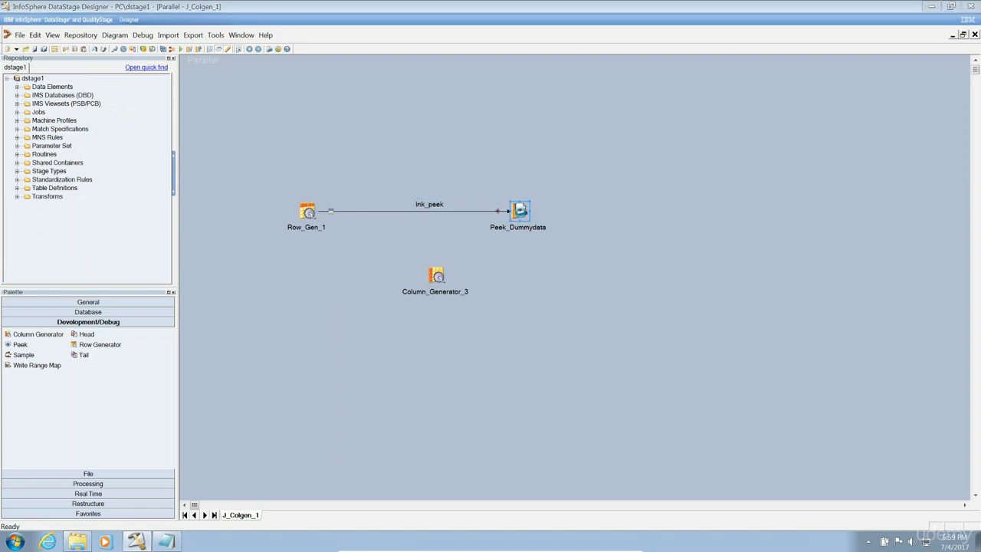
pyautogui.doubleClick(521, 210)
pyautogui.click(250, 180)
pyautogui.click(252, 195)
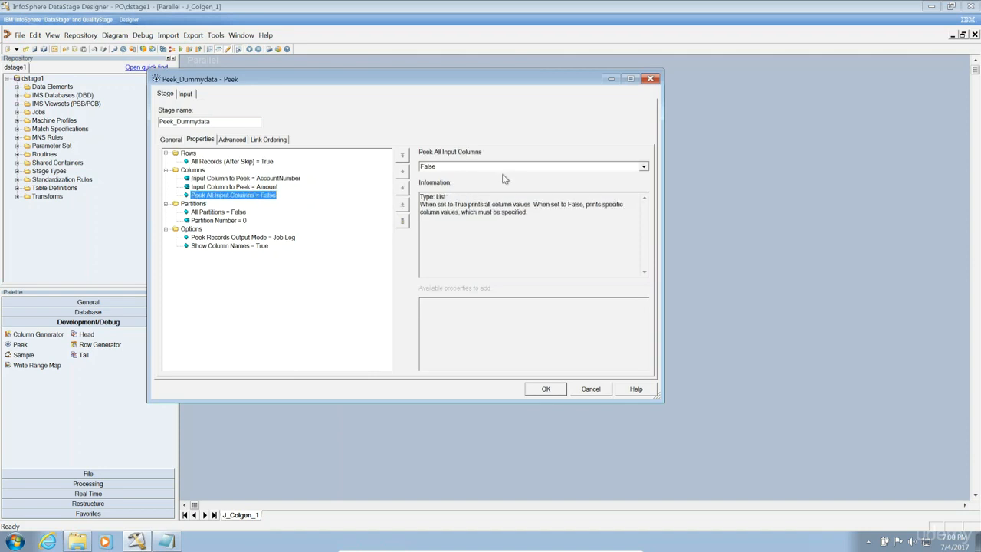
pyautogui.click(504, 167)
pyautogui.click(485, 189)
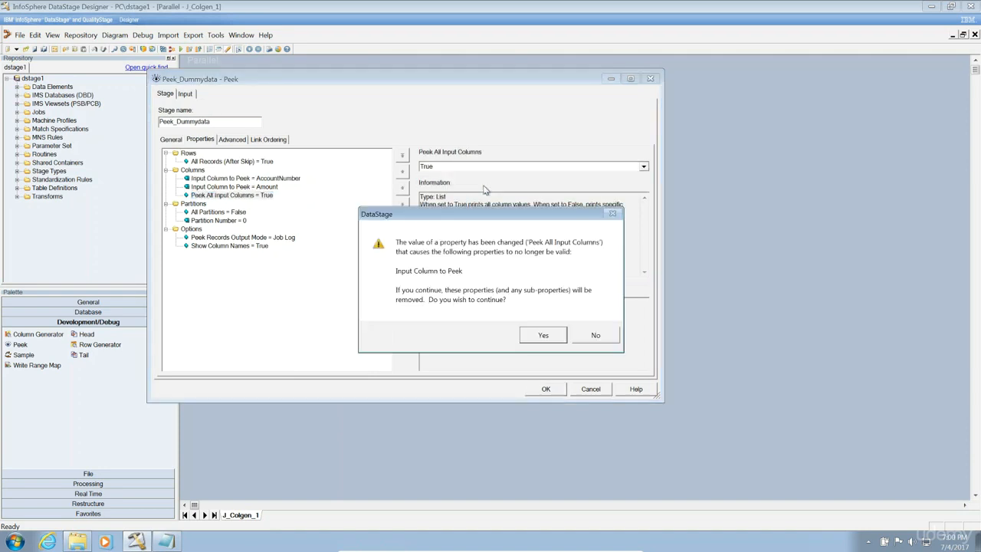
pyautogui.click(545, 338)
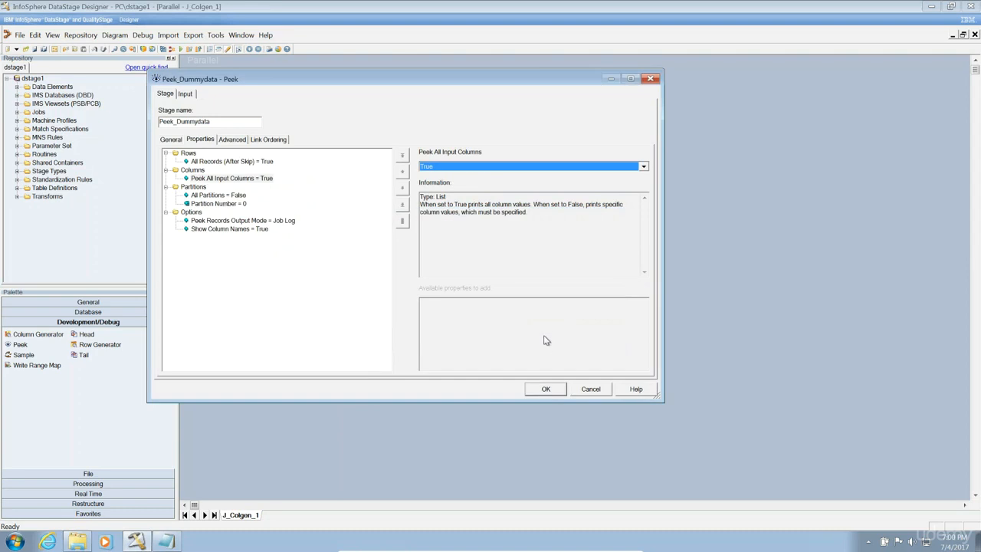
pyautogui.click(545, 388)
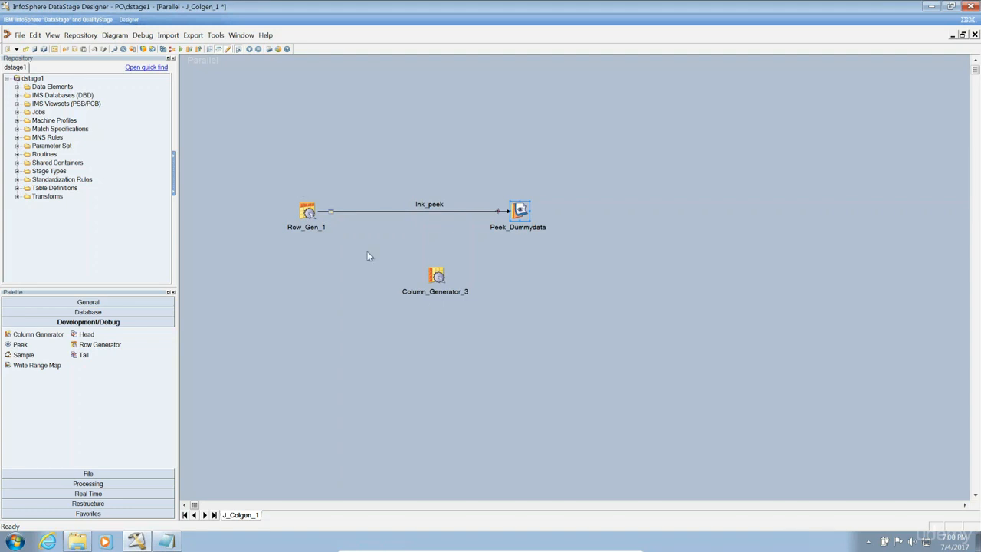
# Reattach lnk_peek to Column_Generator_3, link it to Peek_Dummydata, and line up the stages.
pyautogui.click(479, 212)
pyautogui.moveTo(509, 210); pyautogui.dragTo(442, 280)
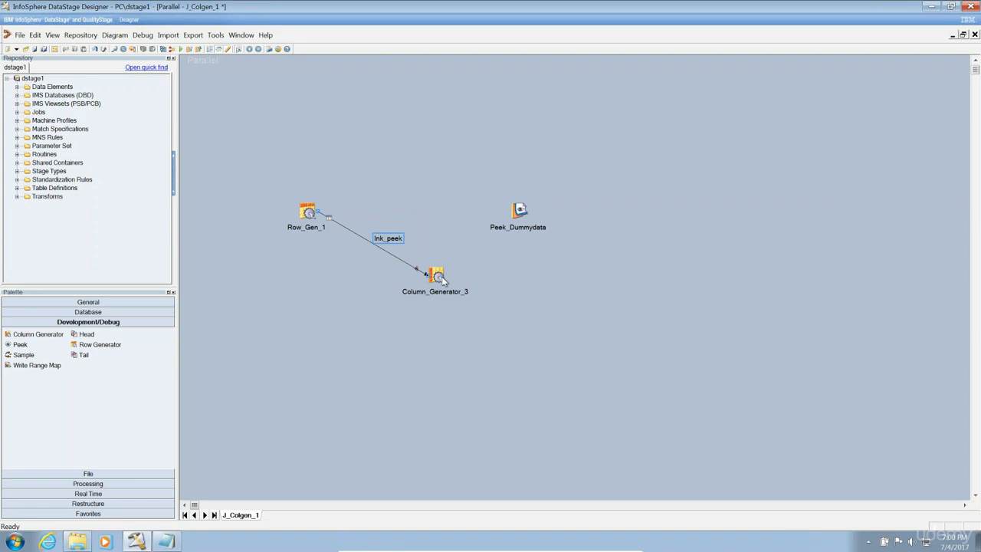
pyautogui.moveTo(440, 279); pyautogui.dragTo(519, 214)
pyautogui.moveTo(558, 209); pyautogui.dragTo(643, 212)
pyautogui.moveTo(435, 273); pyautogui.dragTo(438, 212)
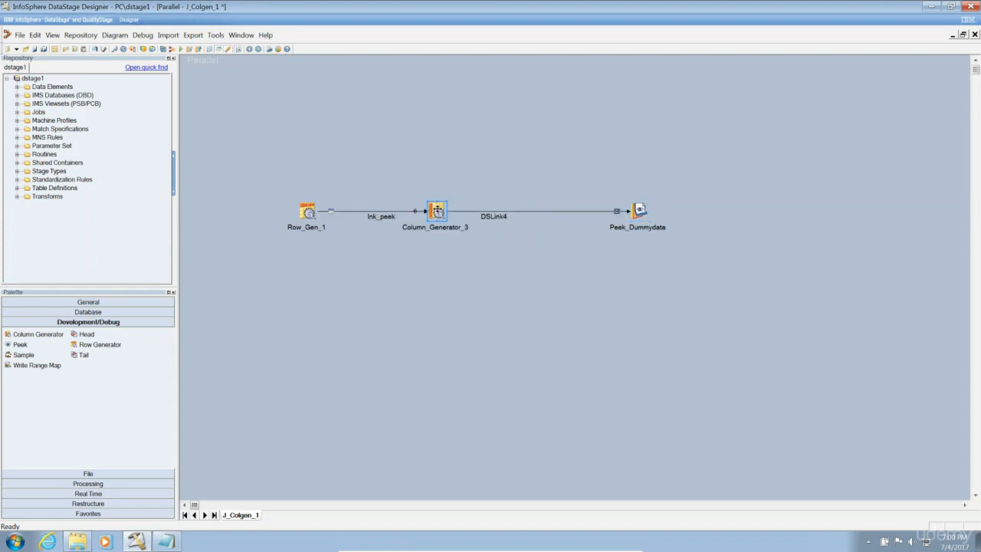
# Inspect Row_Gen_1's output columns and close it without changes.
pyautogui.click(307, 211)
pyautogui.doubleClick(307, 211)
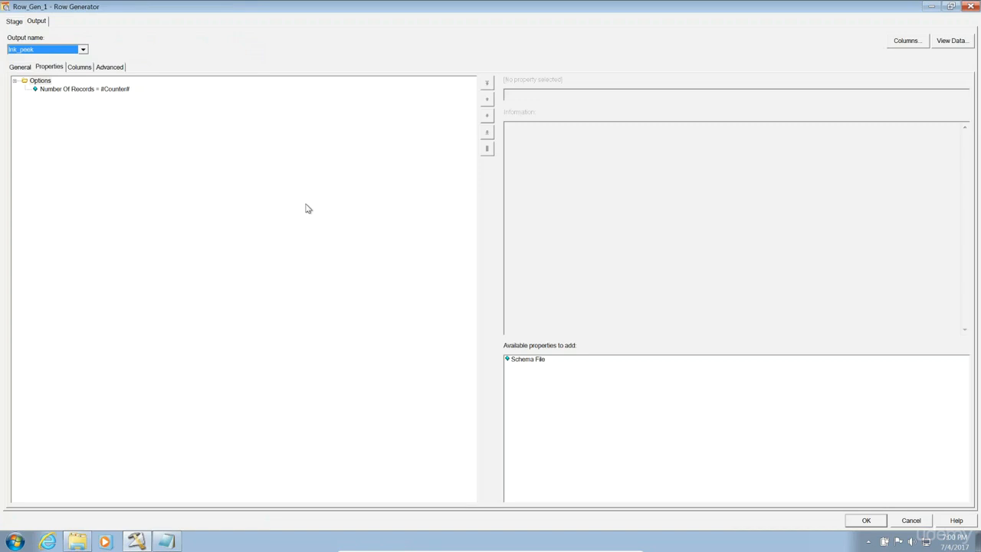
pyautogui.click(80, 68)
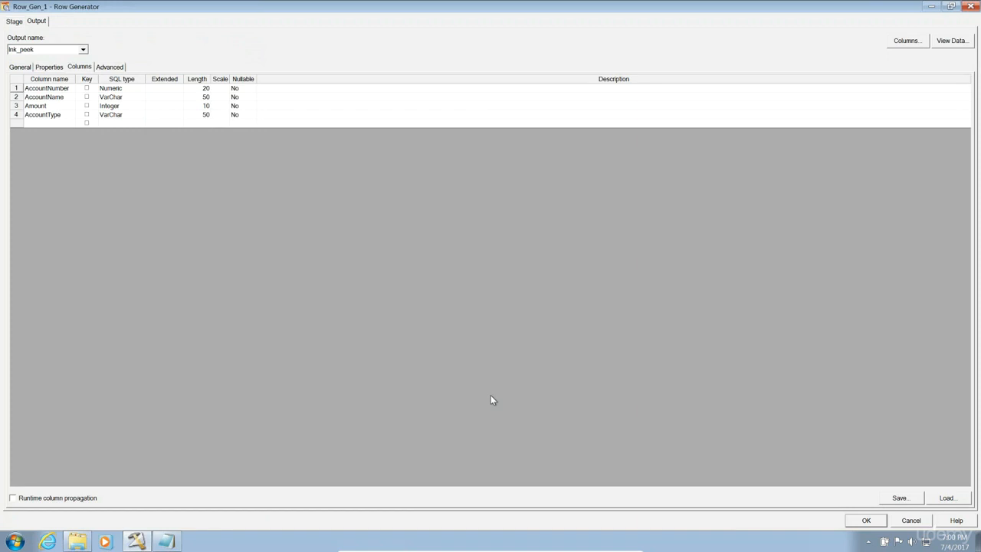
pyautogui.click(909, 521)
# Set Column_Generator_3's Column To Generate property to Address.
pyautogui.doubleClick(440, 212)
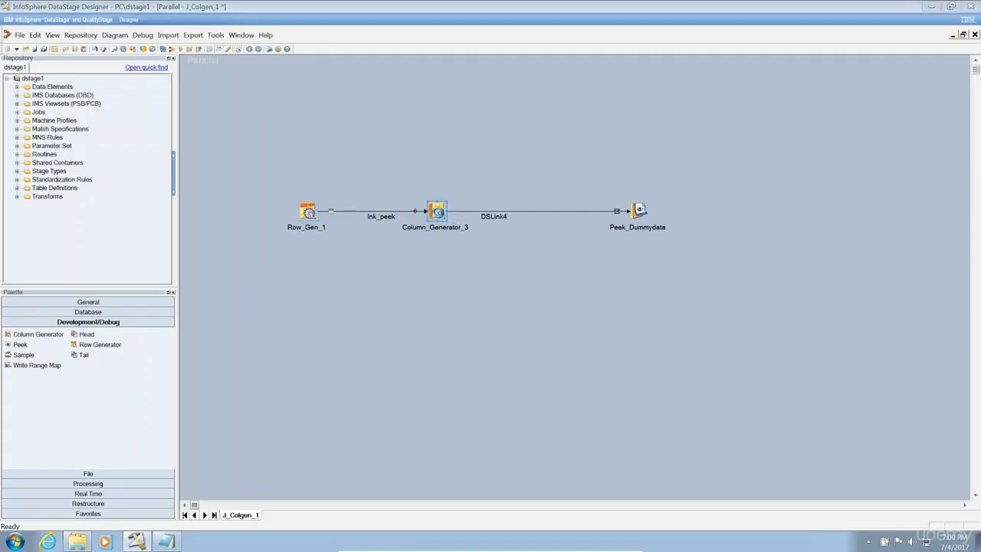
pyautogui.click(415, 230)
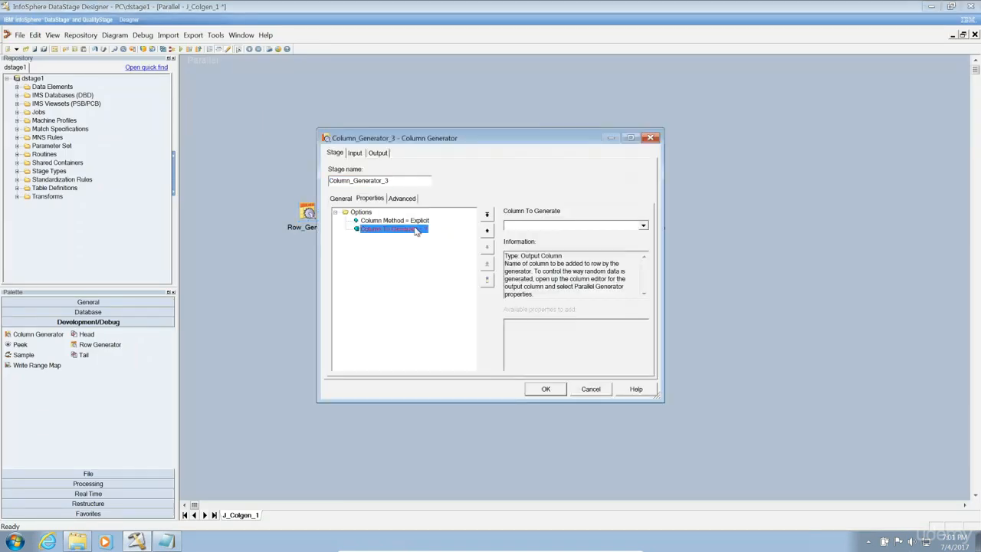
pyautogui.click(519, 226)
pyautogui.write('Address')
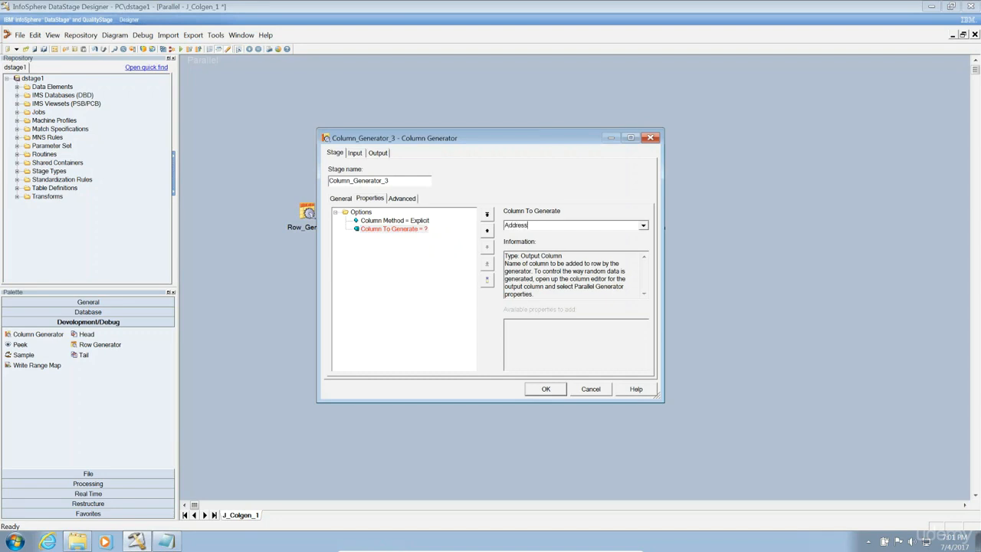
pyautogui.click(413, 231)
# Keep Explicit as the Column Method, then view the stage's Input and Output pages.
pyautogui.click(409, 222)
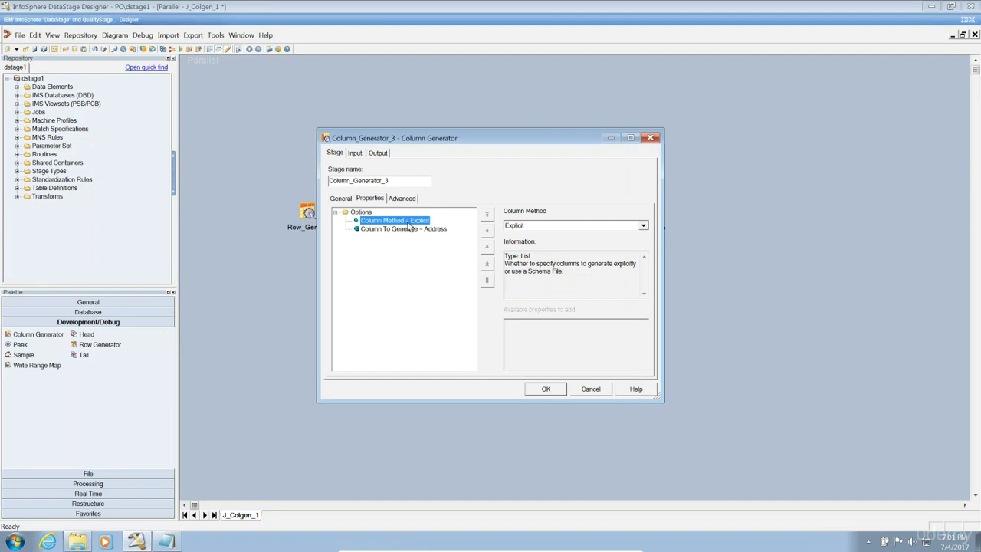
pyautogui.click(635, 226)
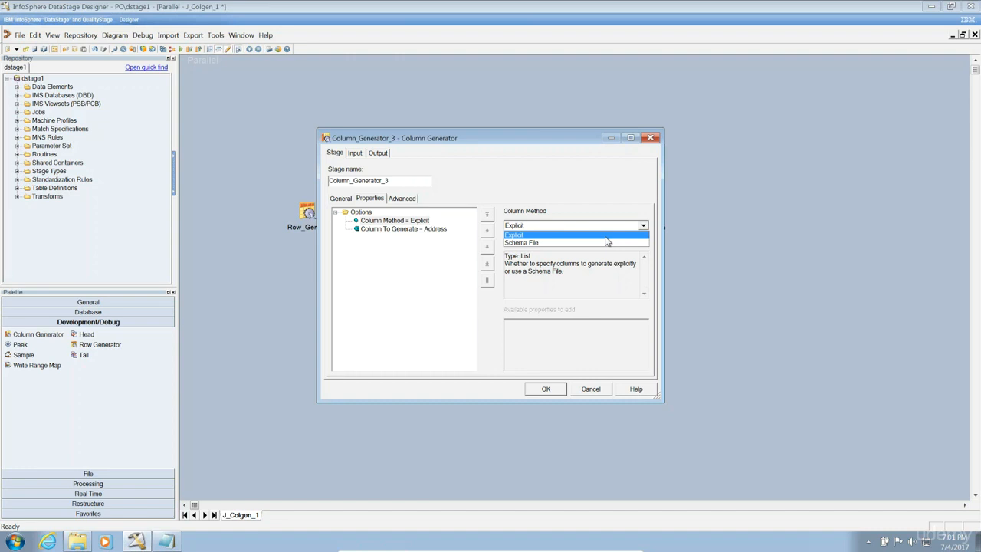
pyautogui.click(605, 237)
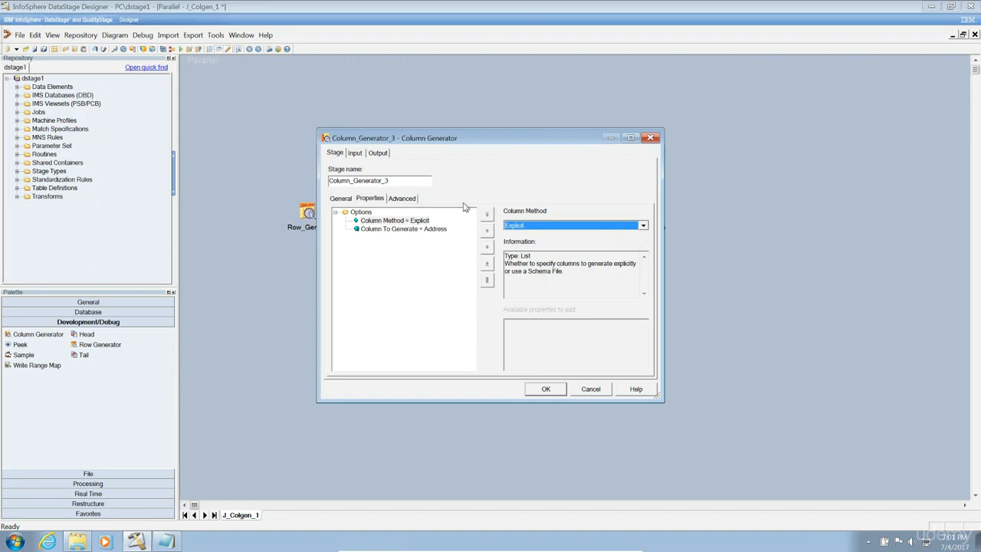
pyautogui.click(357, 154)
pyautogui.click(378, 153)
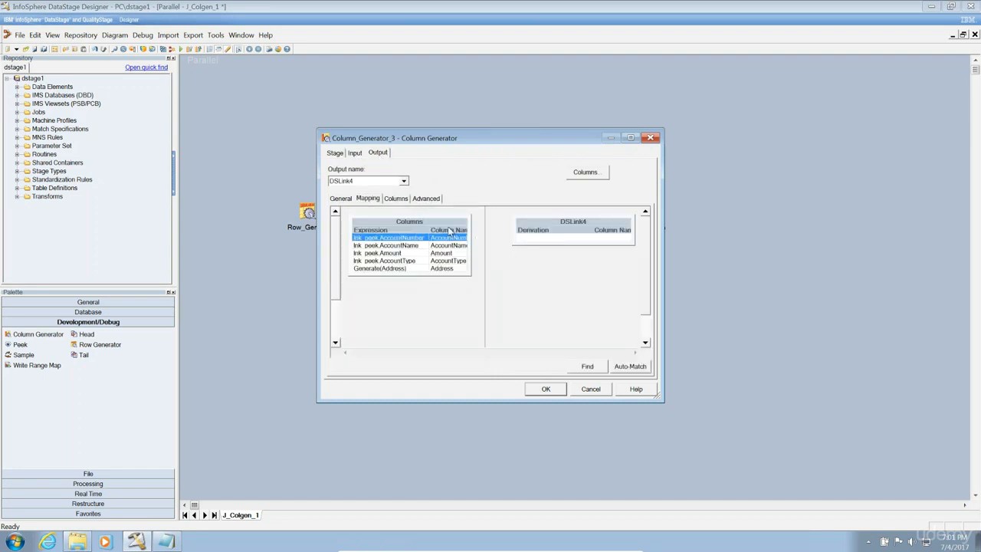
# Select Generate(Address) in the output mapping, maximize the editor, and widen the columns pane.
pyautogui.click(451, 269)
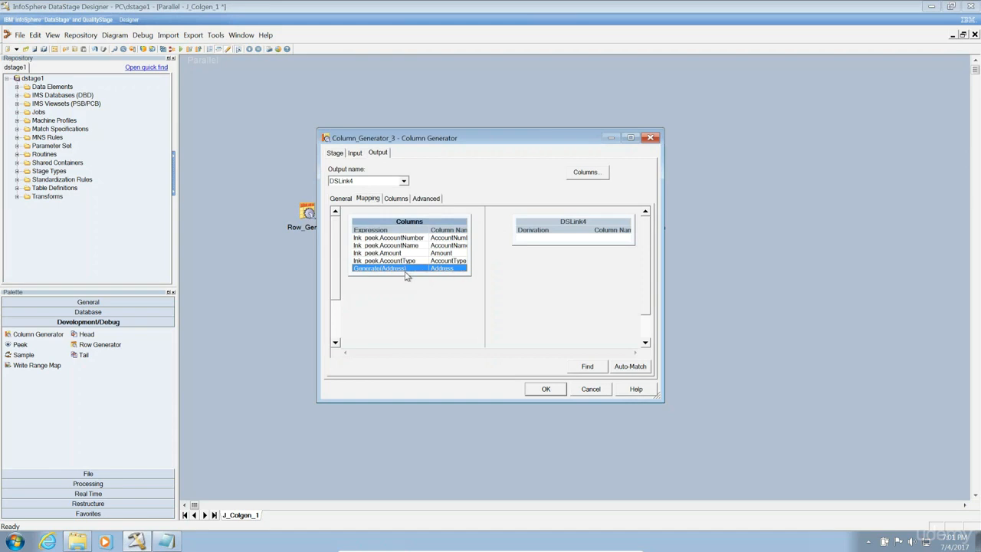
pyautogui.click(629, 137)
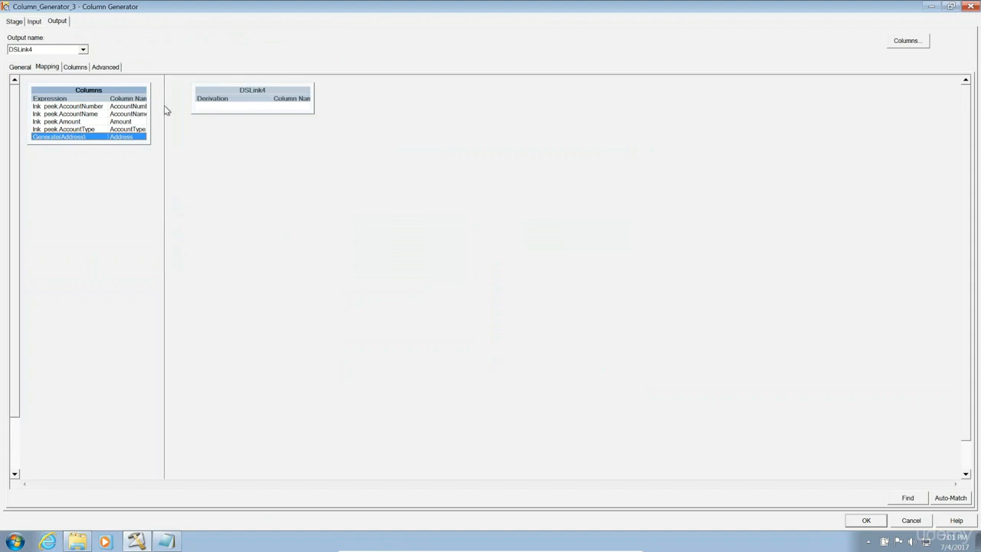
pyautogui.moveTo(162, 108); pyautogui.dragTo(241, 127)
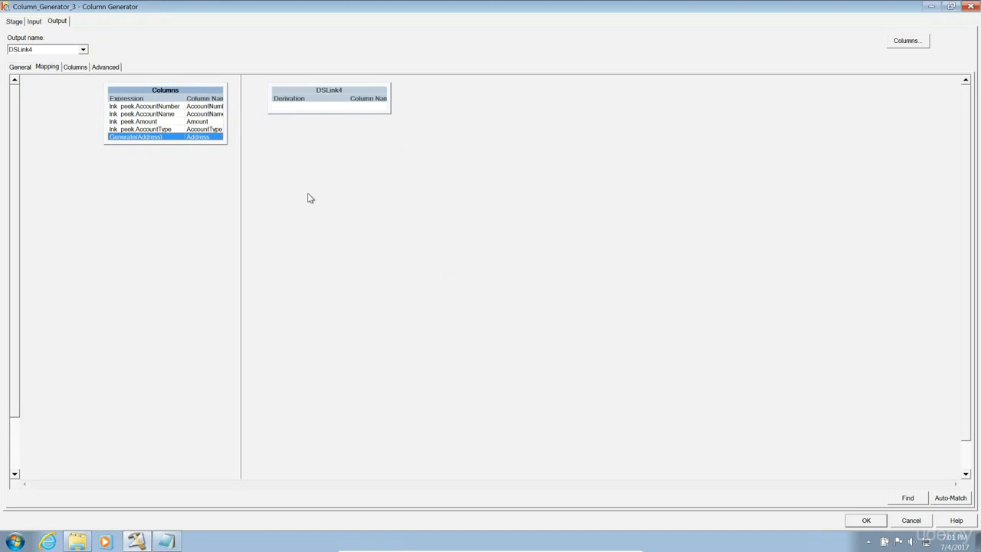
# Show lnk_peek's input partitioning page and drop down the Partition type list.
pyautogui.click(34, 22)
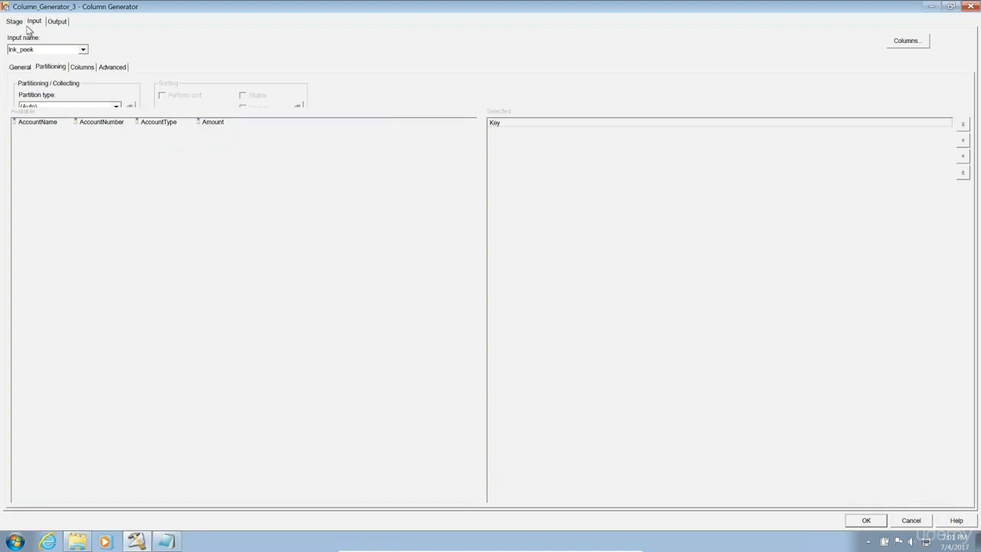
pyautogui.click(14, 23)
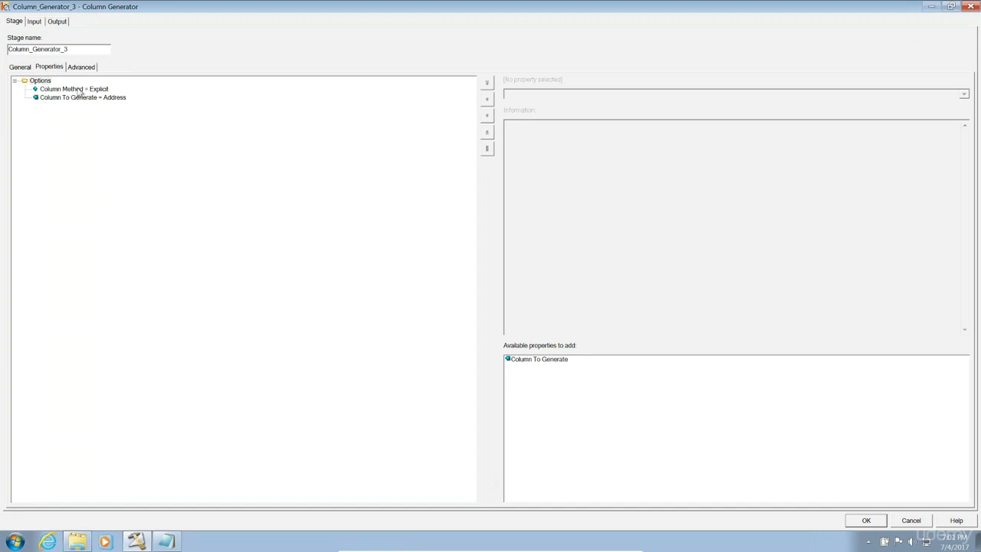
pyautogui.click(34, 21)
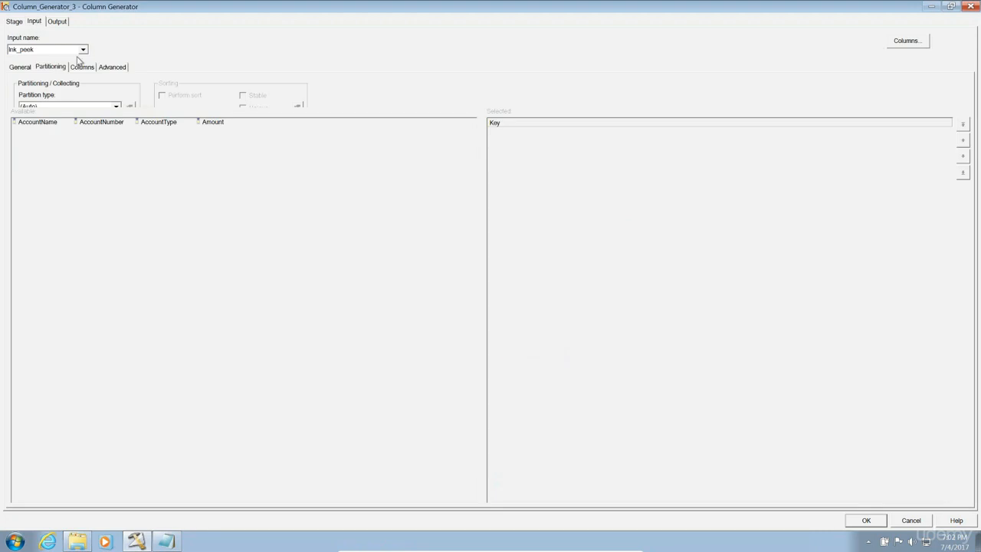
pyautogui.click(116, 108)
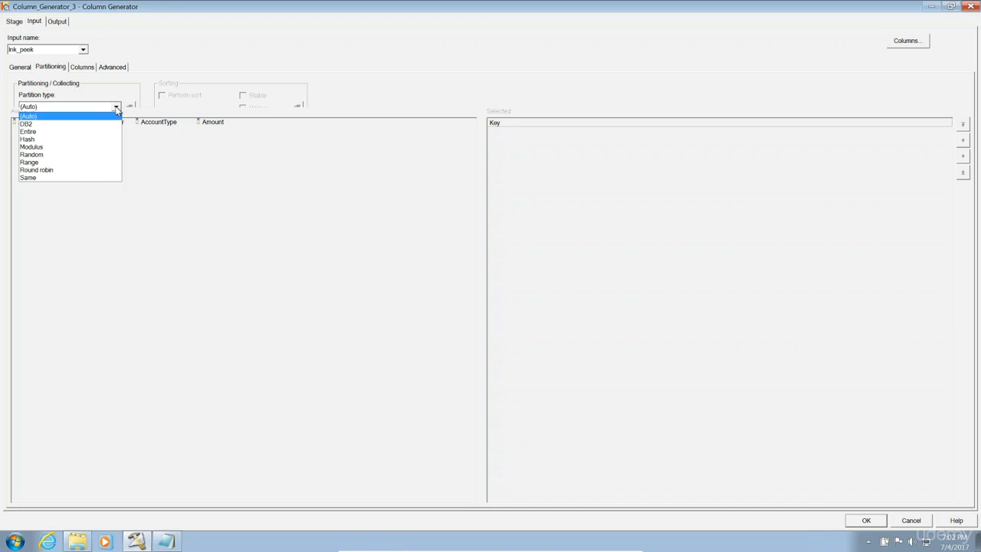
# Set the input partition type to Hash with AccountNumber as the only selected key.
pyautogui.click(171, 79)
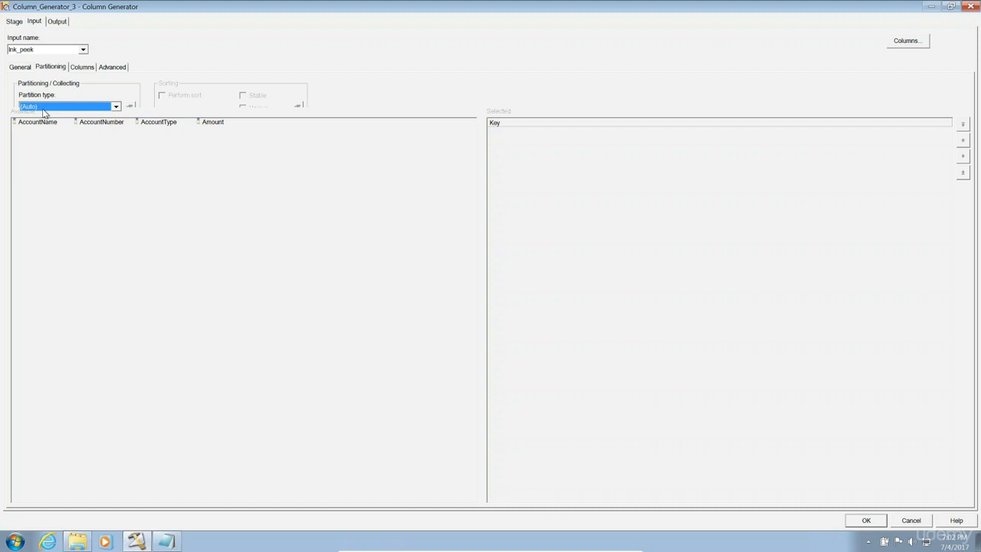
pyautogui.click(84, 106)
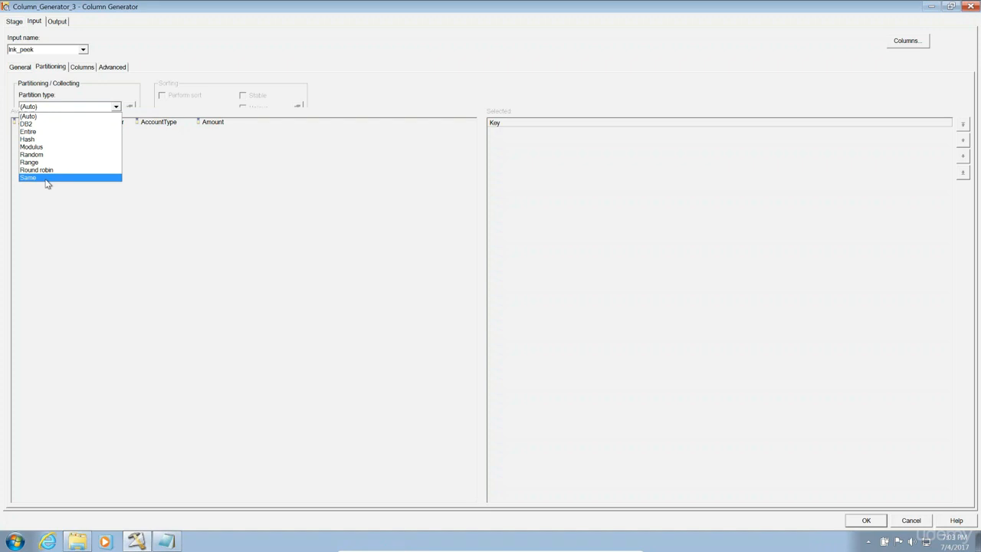
pyautogui.click(67, 227)
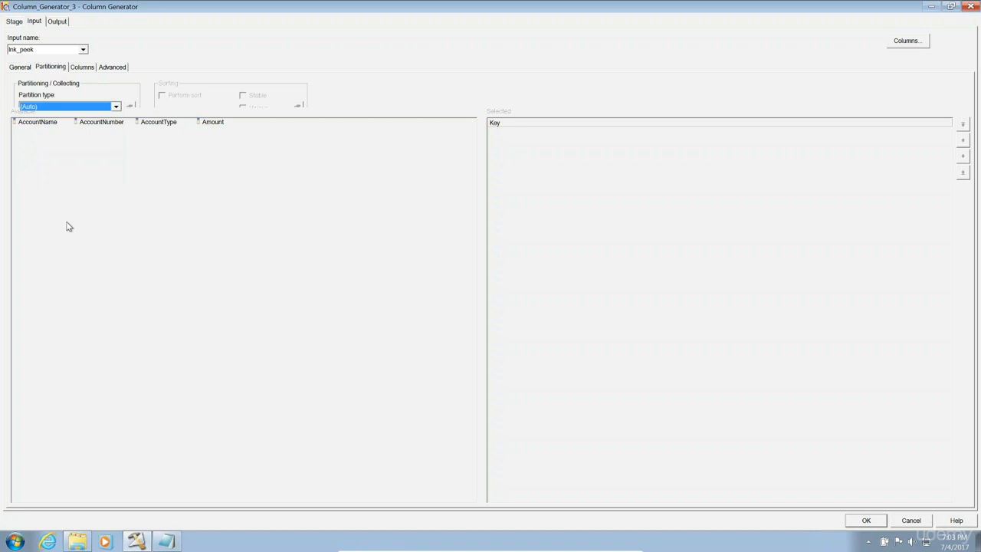
pyautogui.click(74, 113)
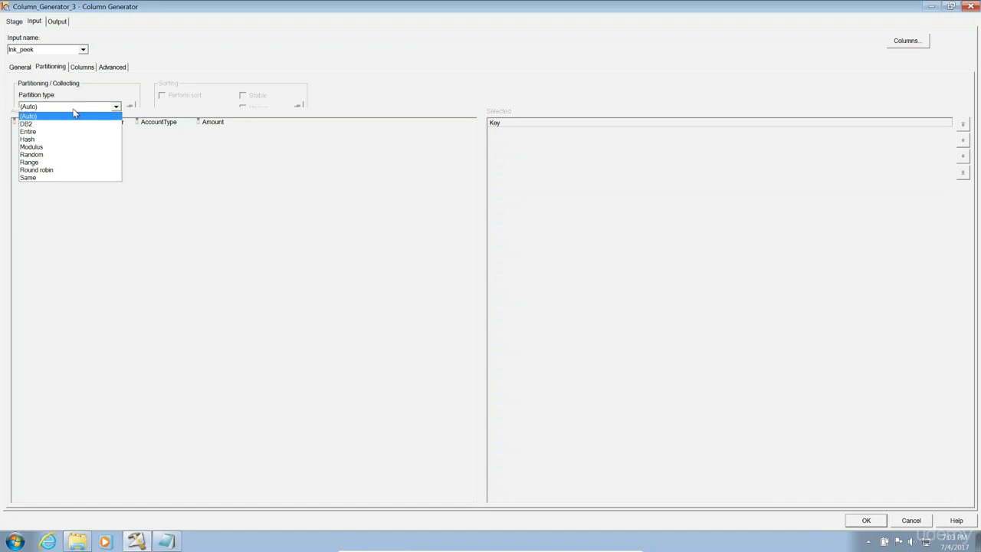
pyautogui.click(54, 144)
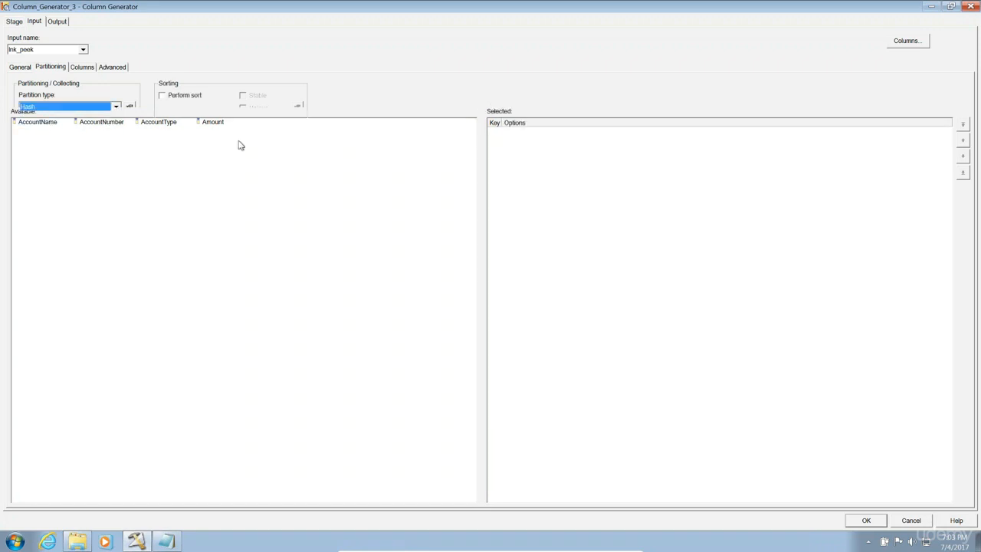
pyautogui.click(53, 127)
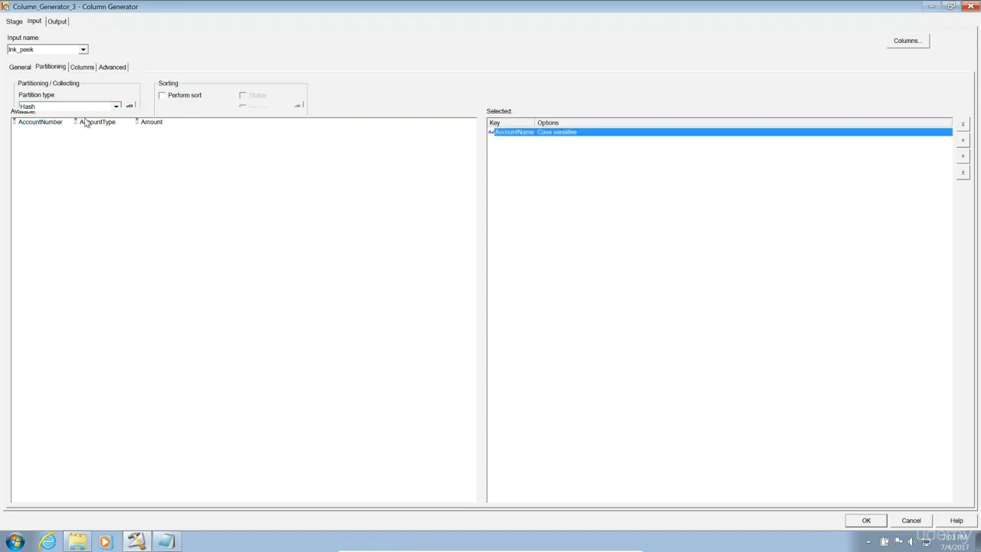
pyautogui.rightClick(516, 134)
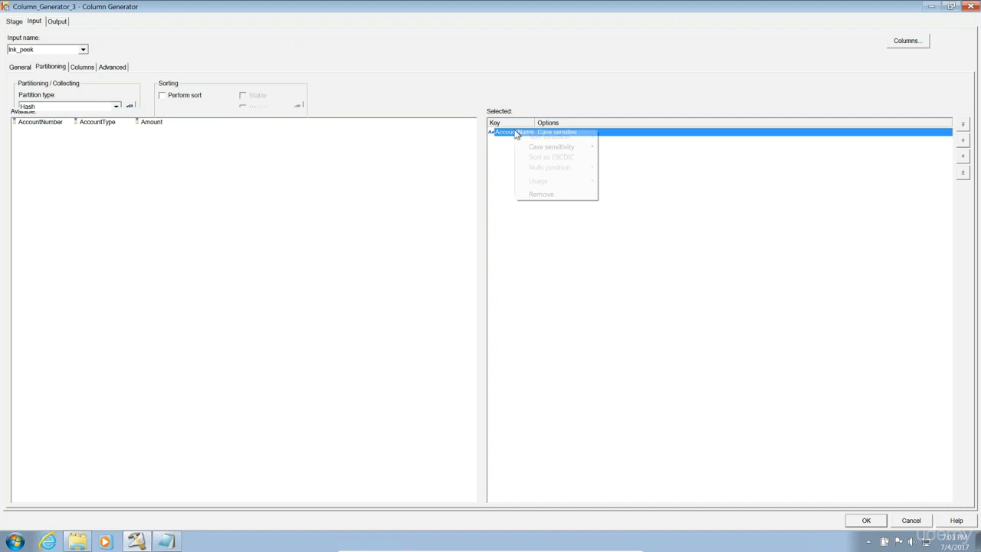
pyautogui.click(544, 195)
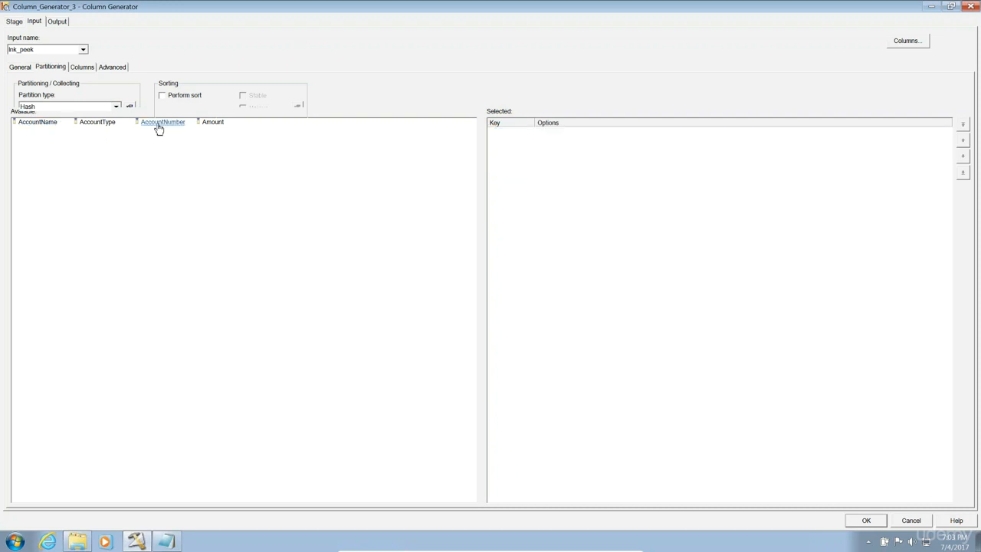
pyautogui.moveTo(160, 129); pyautogui.dragTo(550, 143)
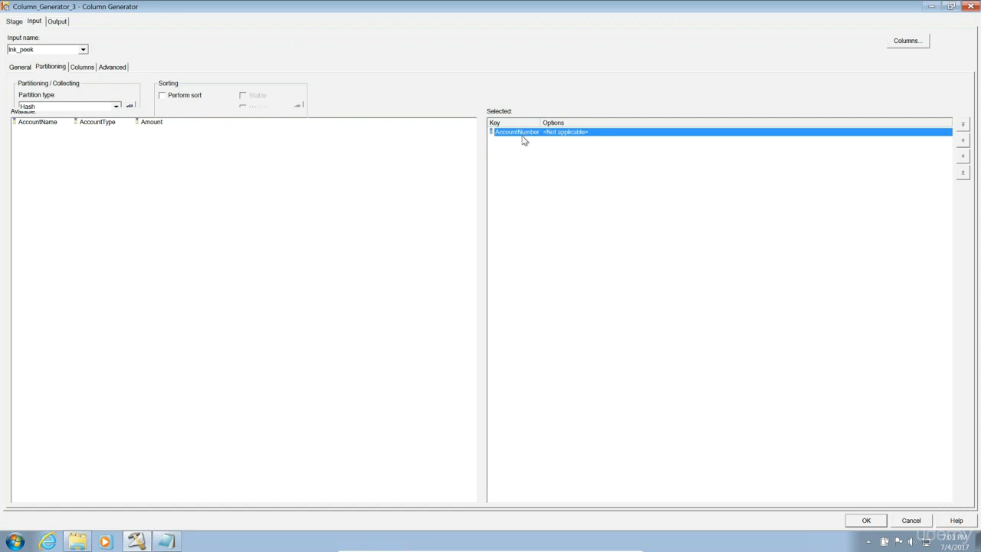
# Tick the Key box for AccountNumber on the input Columns page.
pyautogui.click(84, 68)
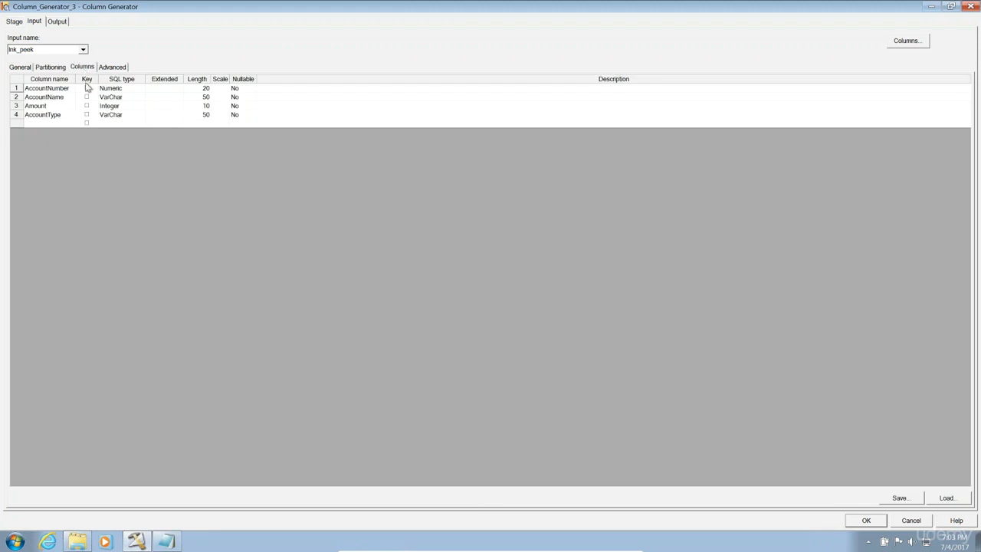
pyautogui.click(88, 90)
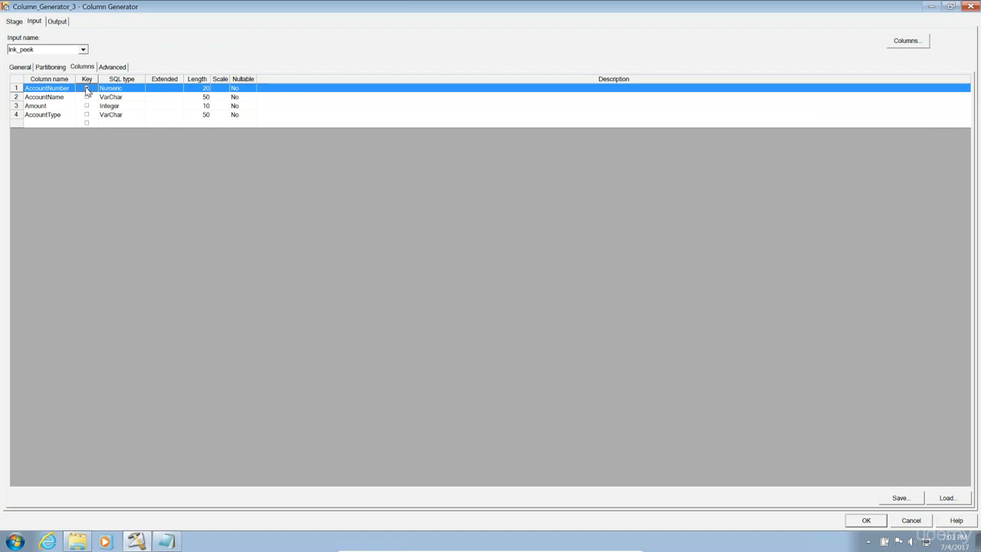
pyautogui.click(86, 89)
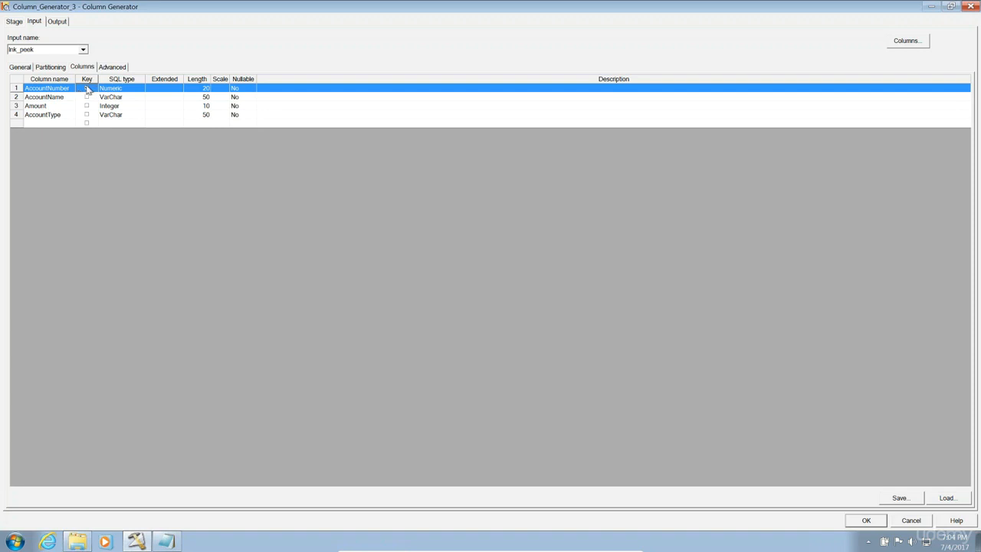
pyautogui.click(57, 21)
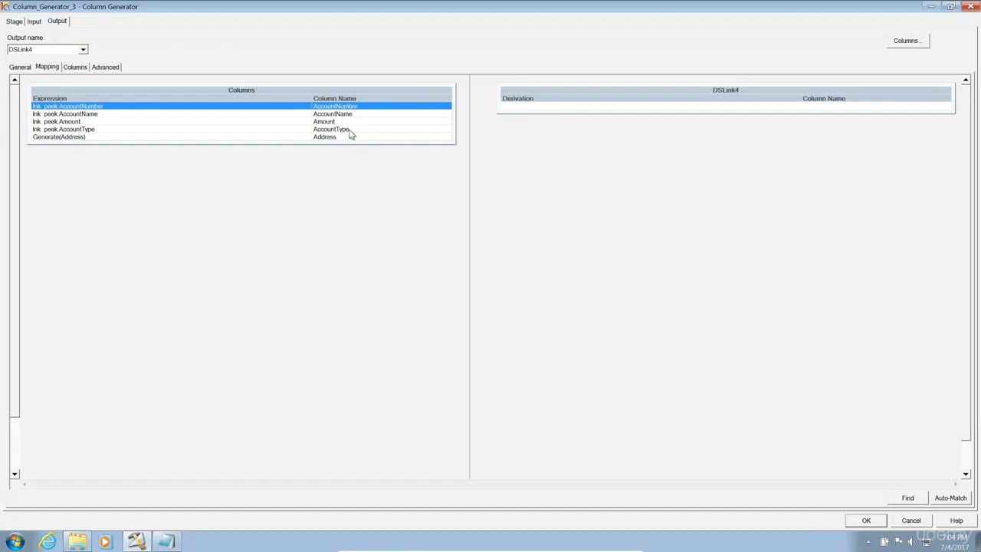
# Map all five columns, including Address, onto DSLink4, review them, and accept the settings.
pyautogui.moveTo(423, 92); pyautogui.dragTo(552, 110)
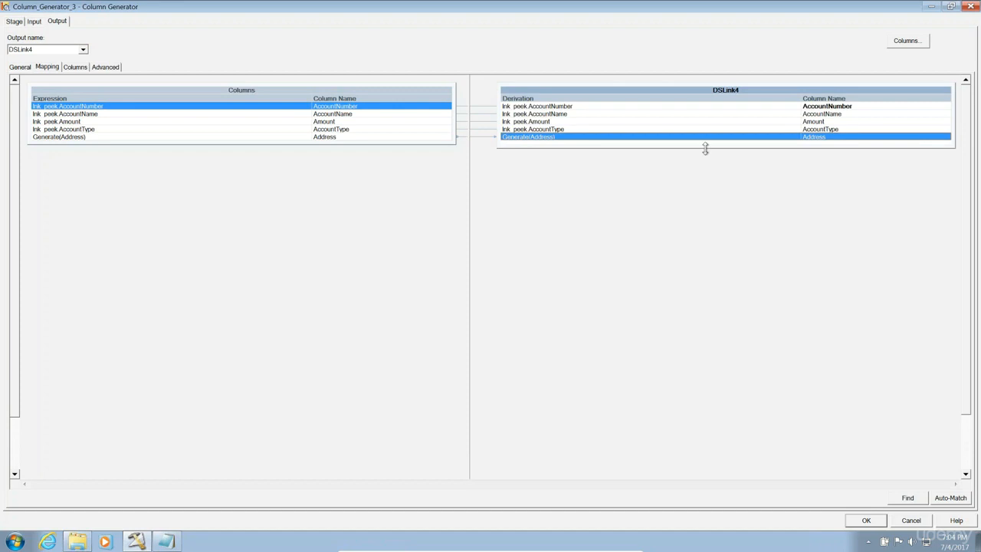
pyautogui.click(74, 67)
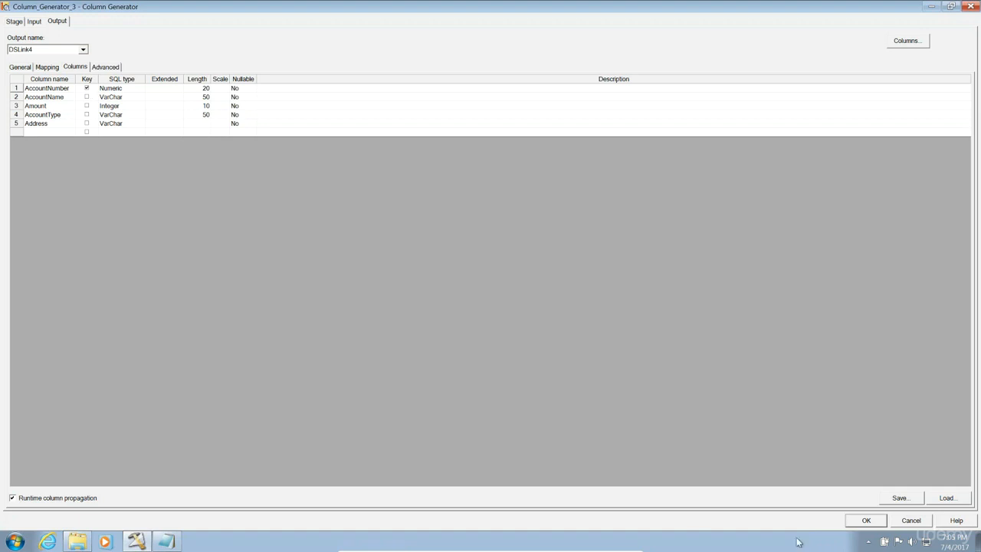
pyautogui.click(865, 520)
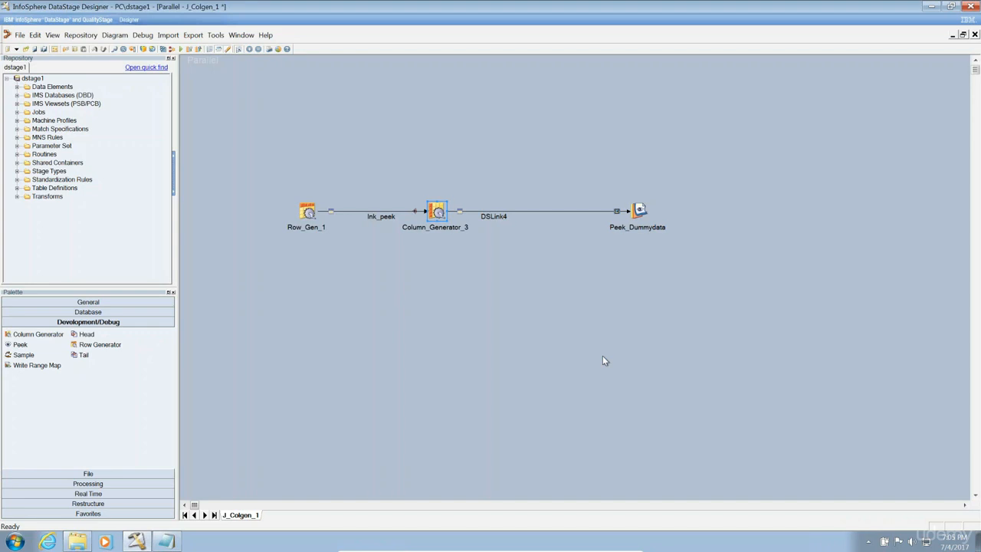
# Compile J_Colgen_1 when prompted, start the run, and open the job log.
pyautogui.click(182, 51)
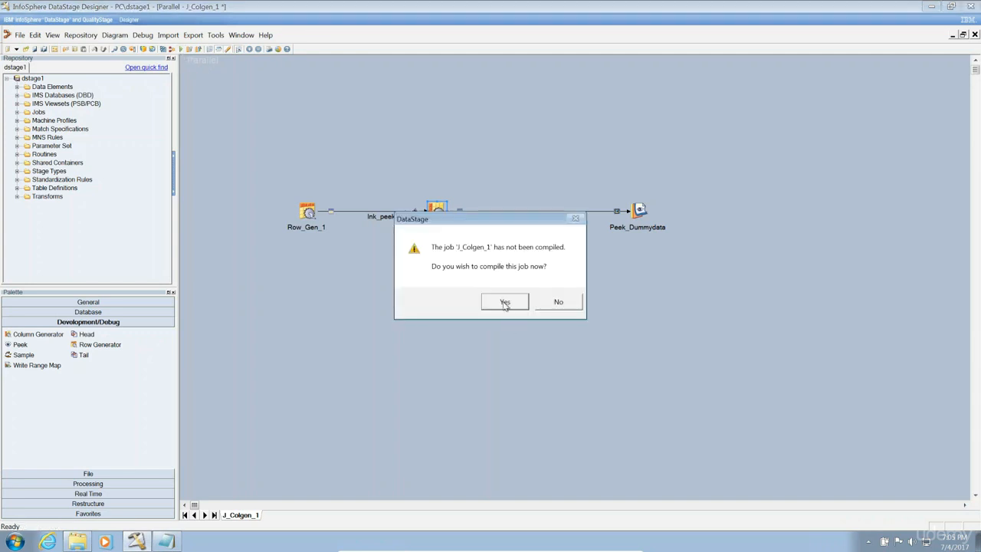
pyautogui.click(503, 302)
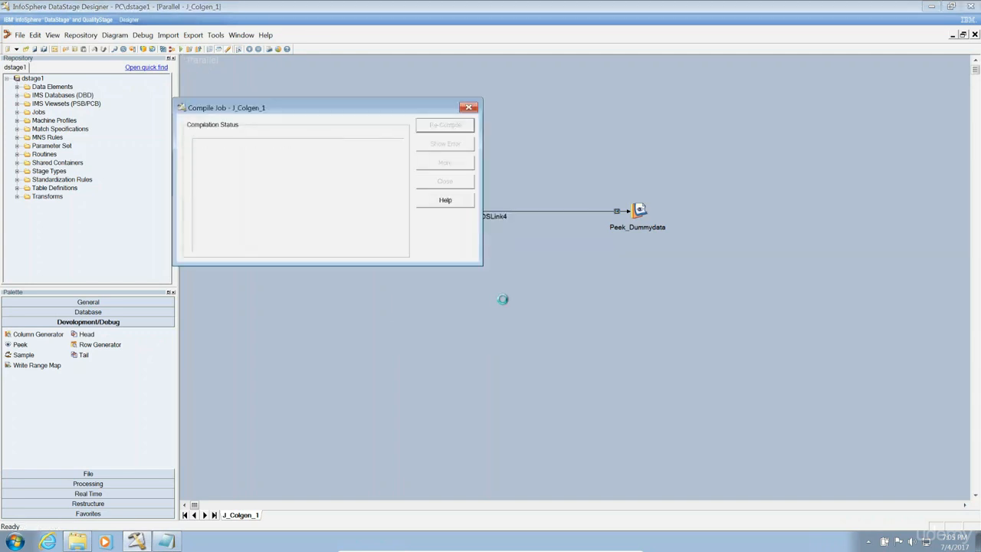
pyautogui.click(170, 243)
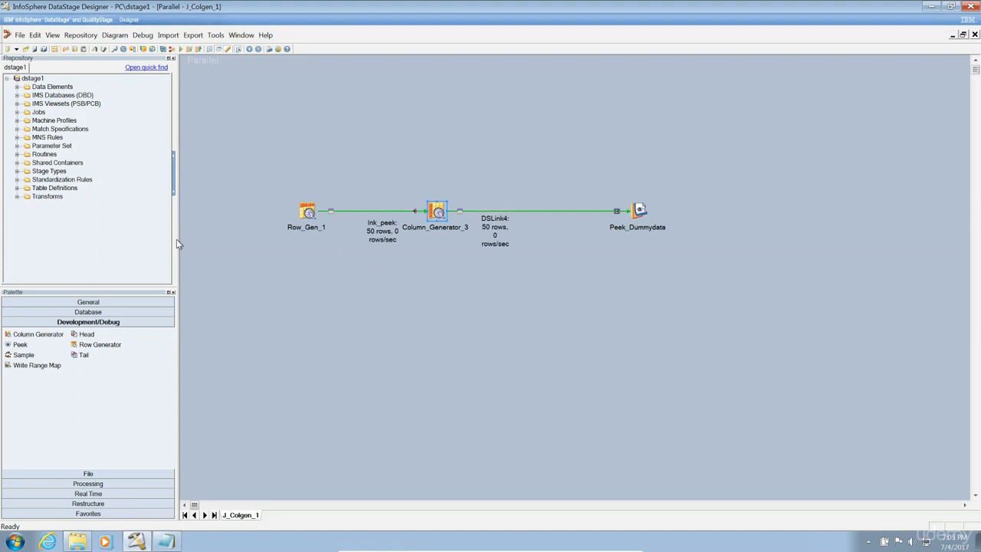
pyautogui.click(260, 304)
pyautogui.hotkey('ctrl', 'l')
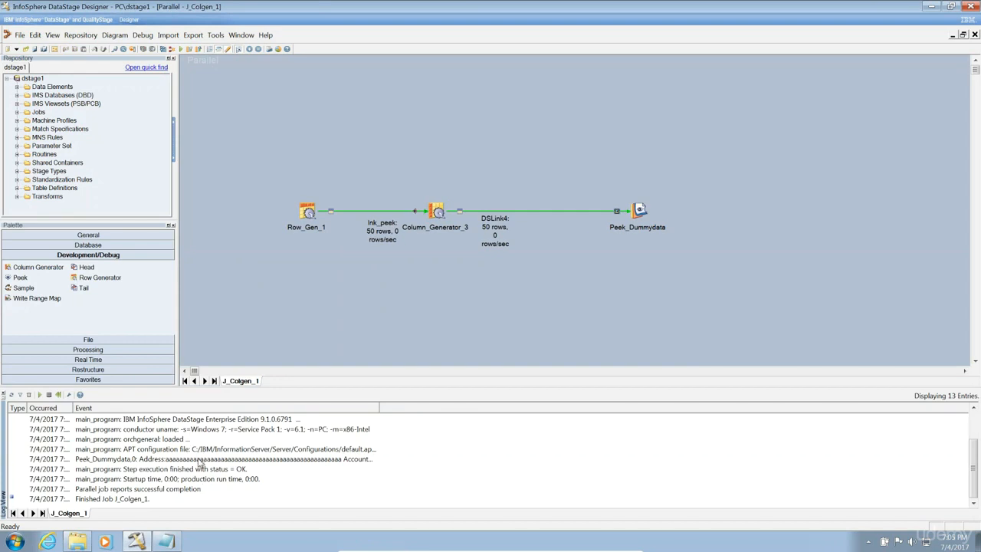
pyautogui.doubleClick(200, 459)
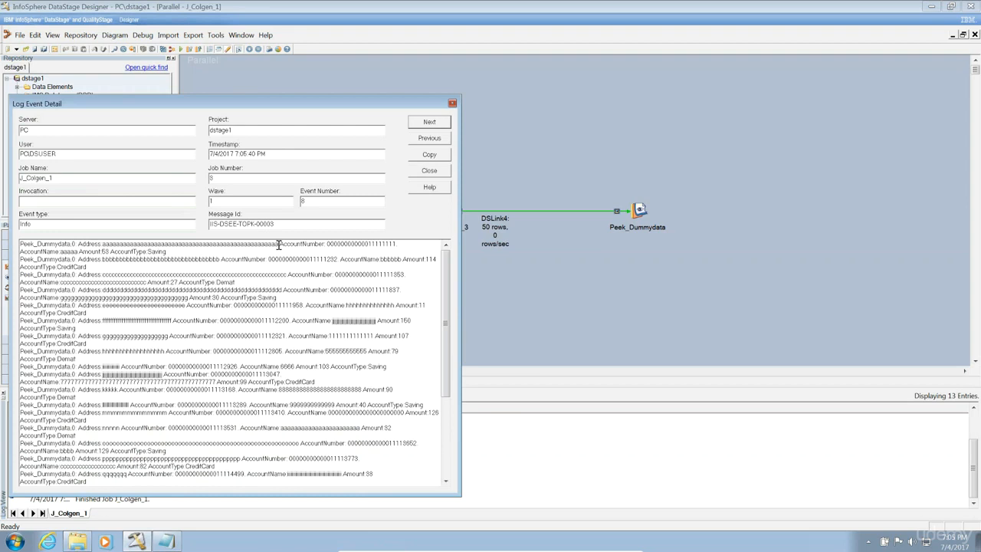
pyautogui.moveTo(275, 243); pyautogui.dragTo(88, 244)
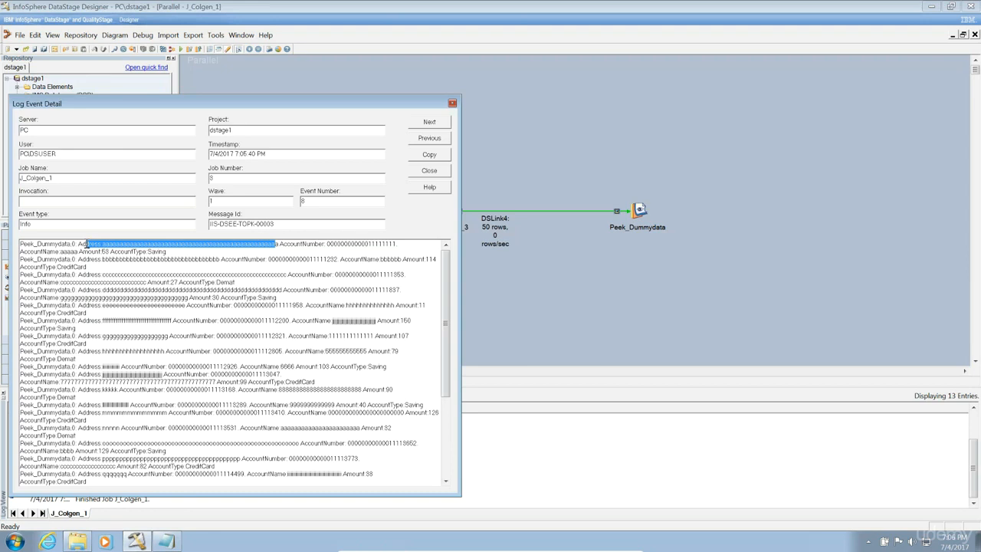
pyautogui.click(453, 104)
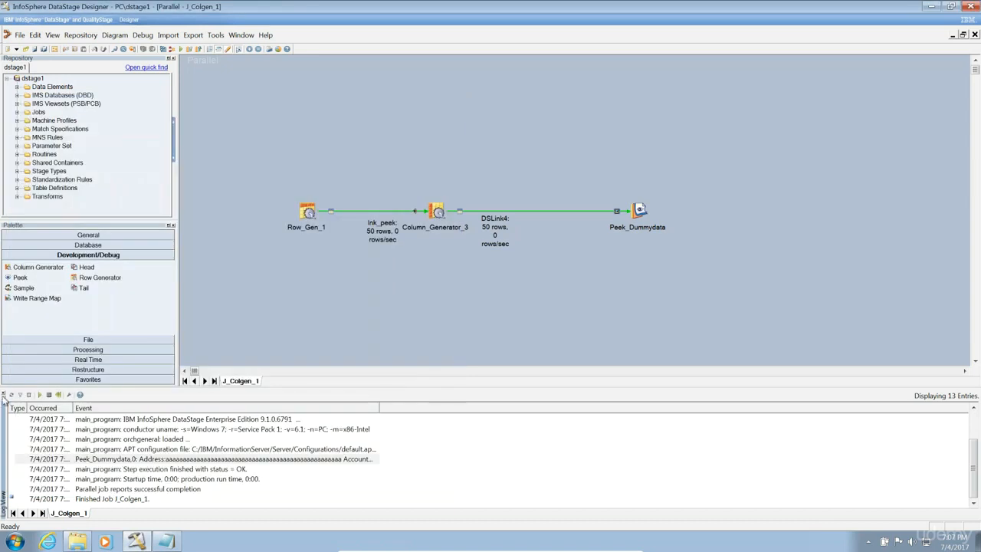
# Close the log panel and save the job as J_Head_1 in the \Jobs folder.
pyautogui.click(4, 396)
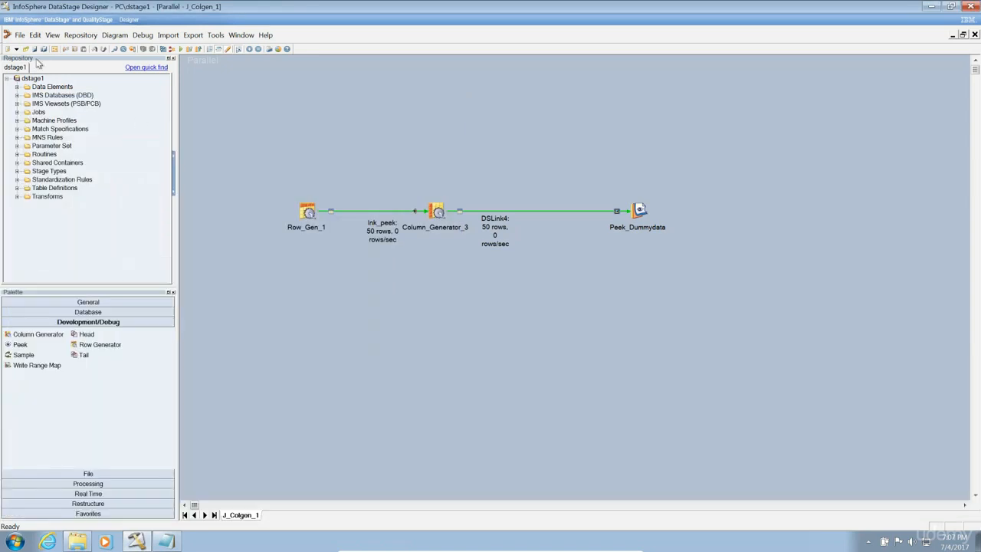
pyautogui.click(21, 35)
pyautogui.click(39, 95)
pyautogui.click(208, 262)
pyautogui.press('BackSpace')
pyautogui.press('BackSpace')
pyautogui.press('BackSpace')
pyautogui.press('BackSpace')
pyautogui.press('BackSpace')
pyautogui.press('BackSpace')
pyautogui.press('BackSpace')
pyautogui.press('BackSpace')
pyautogui.write('Head_1')
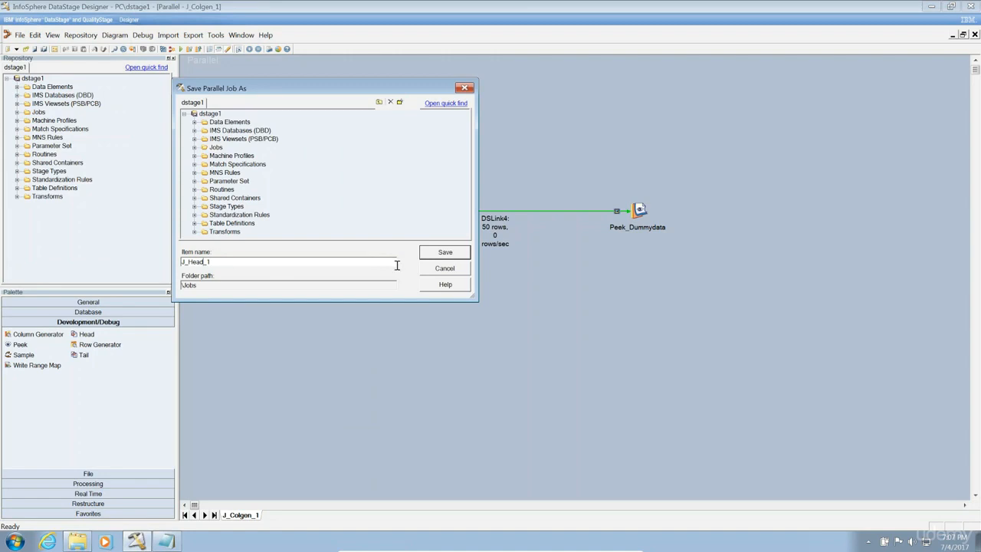
pyautogui.click(445, 255)
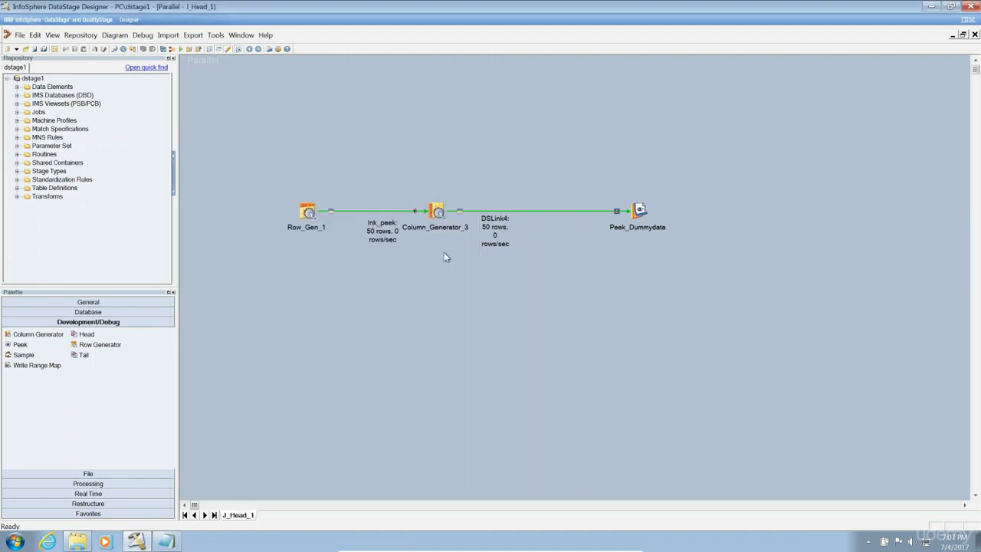
# Drop a Head stage (Head_5) onto the canvas and reattach DSLink4's end to it.
pyautogui.moveTo(87, 338); pyautogui.dragTo(529, 271)
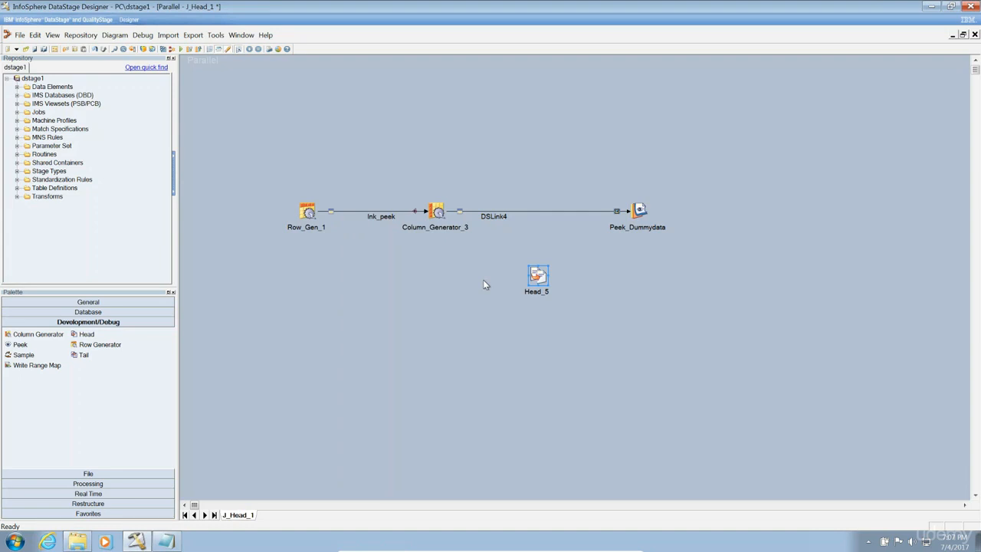
pyautogui.click(494, 217)
pyautogui.moveTo(628, 209); pyautogui.dragTo(566, 254)
pyautogui.click(622, 211)
pyautogui.moveTo(629, 210)
pyautogui.mouseDown()
pyautogui.moveTo(528, 275)
pyautogui.moveTo(661, 202)
pyautogui.moveTo(641, 211)
pyautogui.mouseUp()
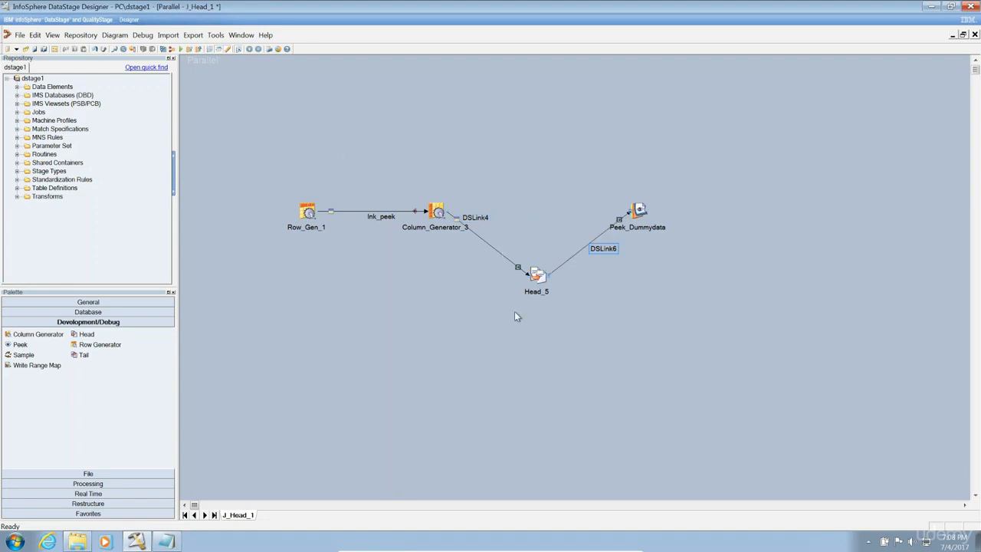
# Change Head_5's Number of Rows (Per Partition) from 10 to 2.
pyautogui.doubleClick(533, 277)
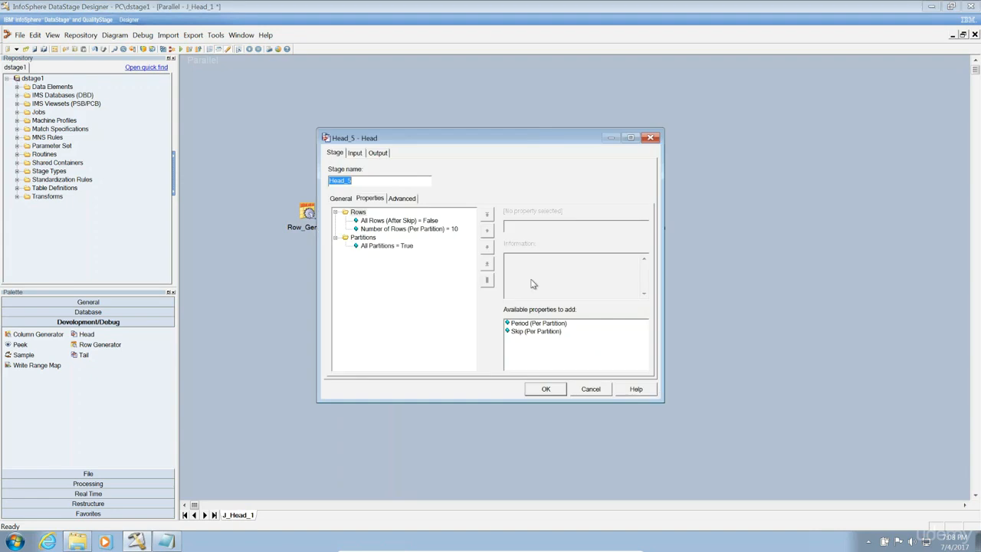
pyautogui.click(419, 229)
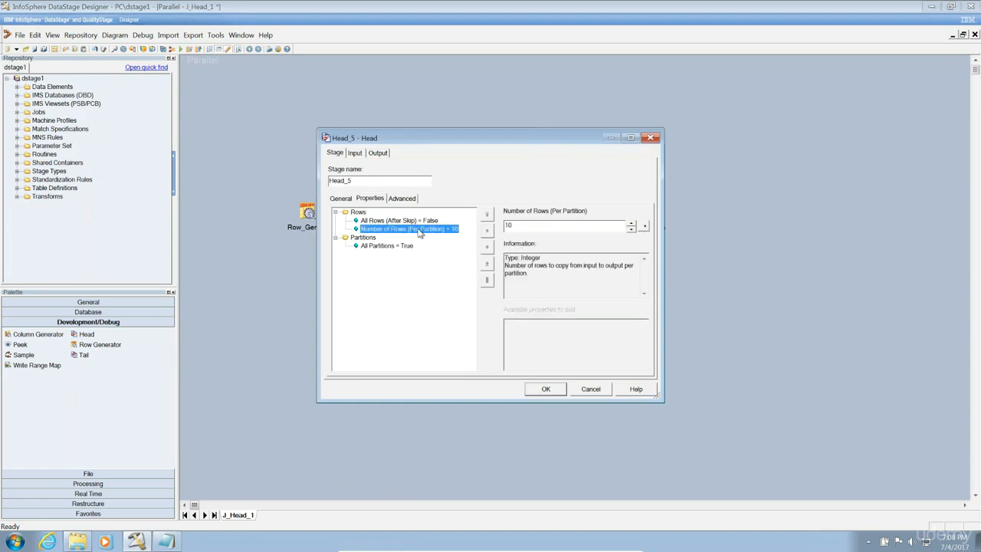
pyautogui.click(526, 224)
pyautogui.moveTo(525, 225); pyautogui.dragTo(460, 228)
pyautogui.write('2')
pyautogui.click(379, 247)
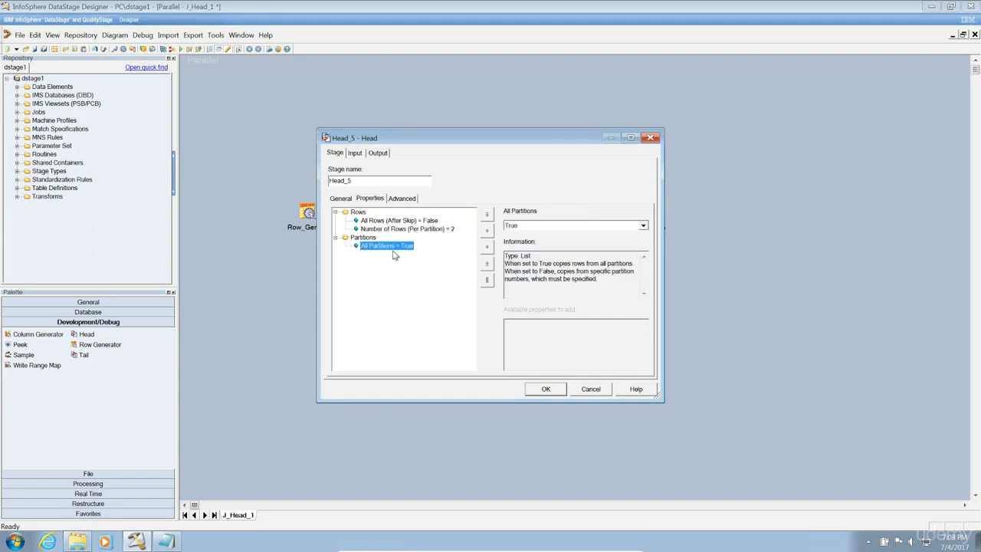
# Map all input columns onto DSLink6 in Head_5's output mapping and confirm.
pyautogui.click(377, 153)
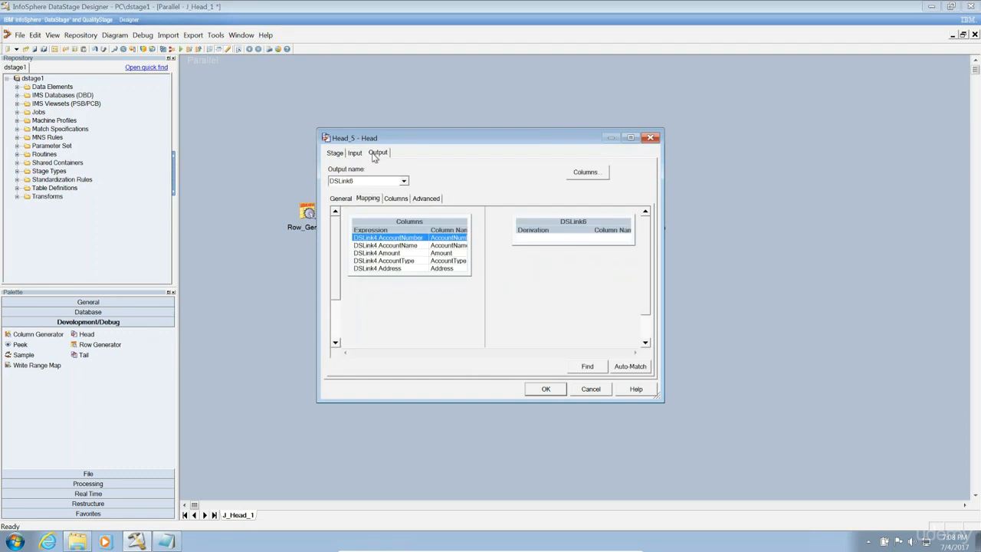
pyautogui.click(355, 152)
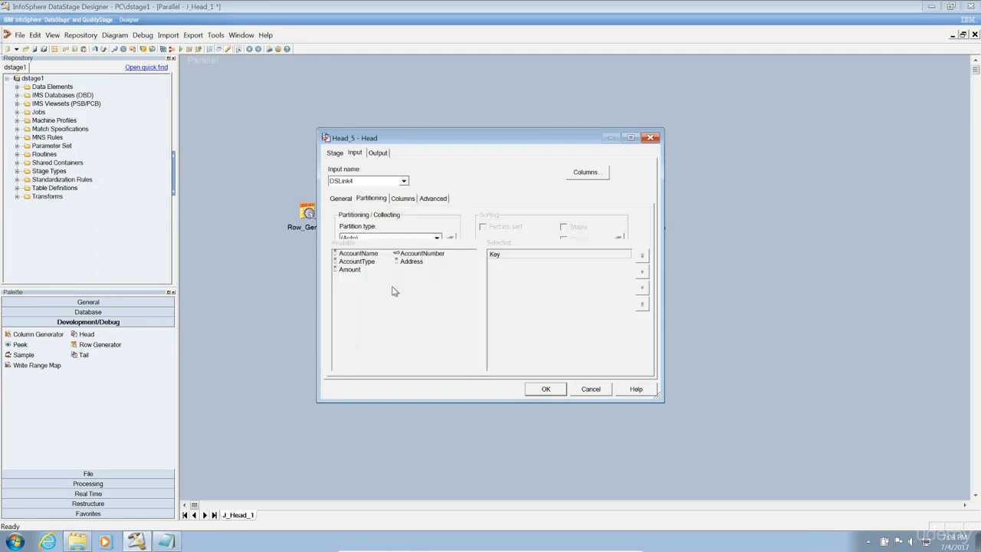
pyautogui.click(378, 154)
pyautogui.moveTo(448, 235); pyautogui.dragTo(530, 242)
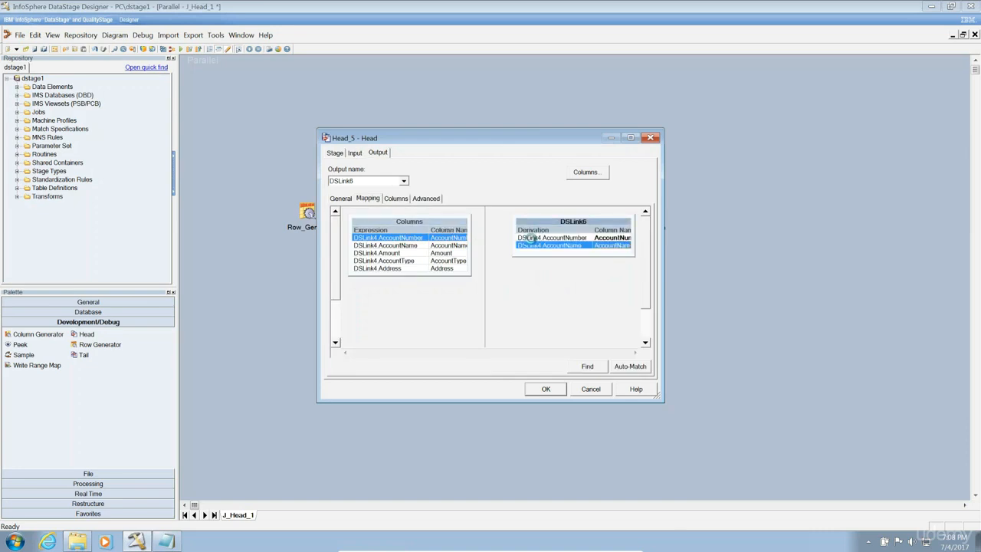
pyautogui.click(546, 389)
pyautogui.doubleClick(640, 211)
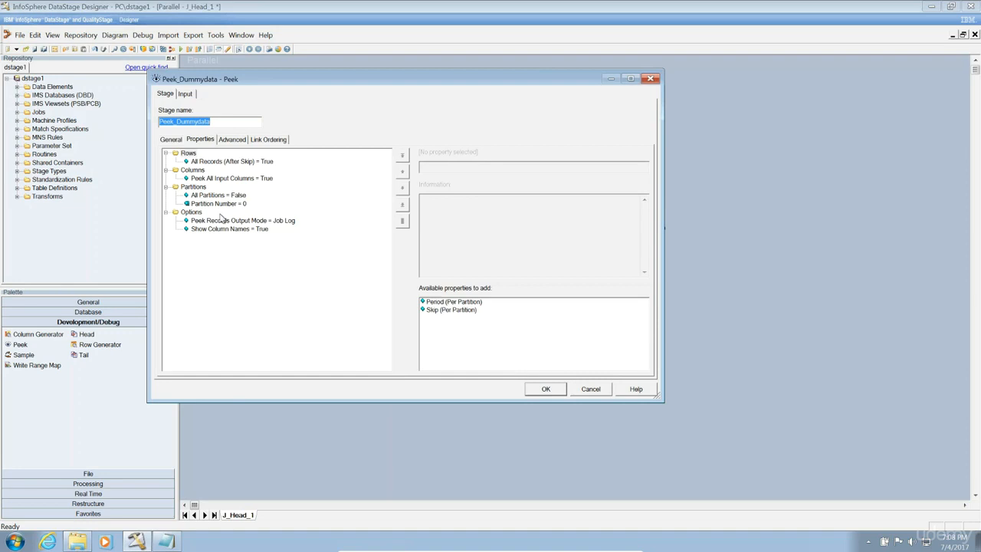
# Set Peek_Dummydata's All Partitions to True, accepting removal of Partition Number.
pyautogui.click(221, 205)
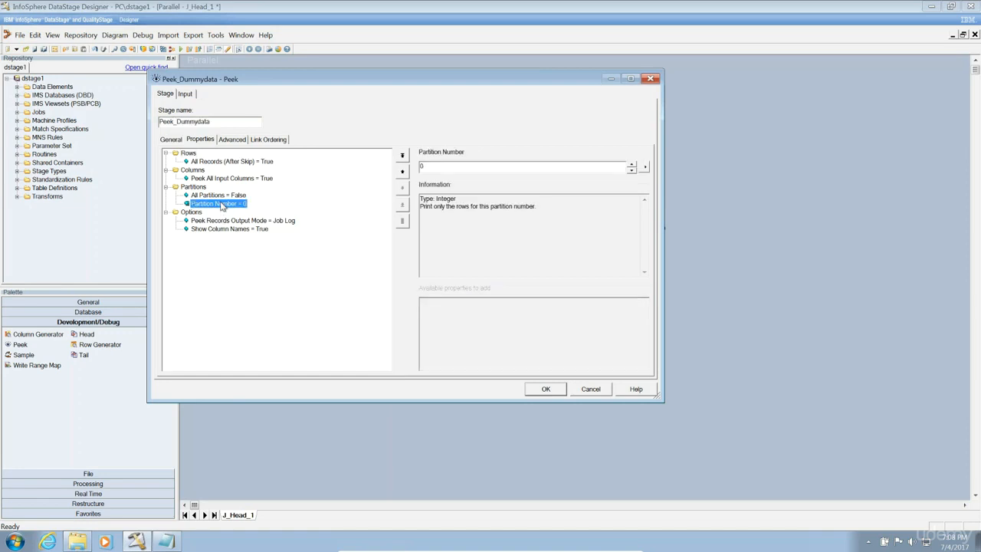
pyautogui.click(225, 196)
pyautogui.click(469, 170)
pyautogui.click(457, 176)
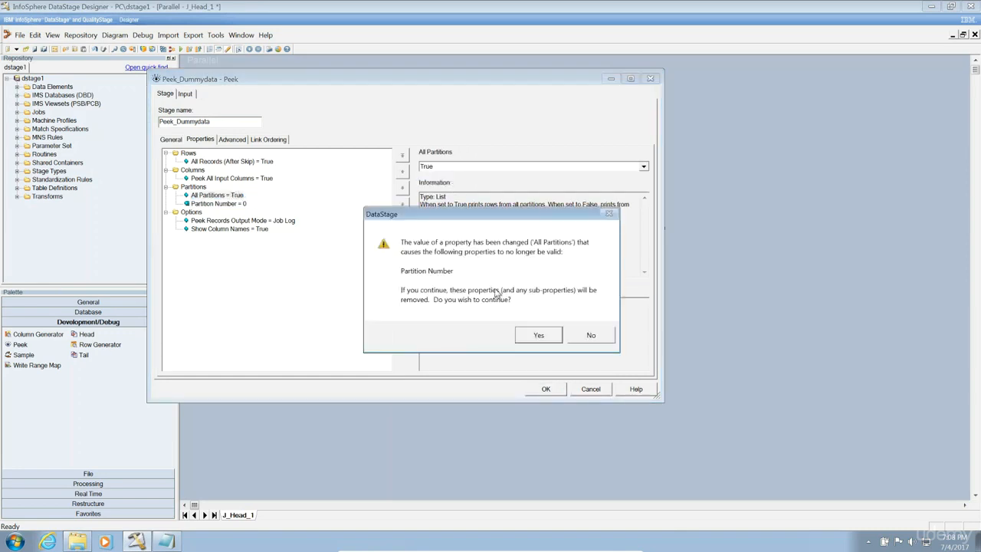
pyautogui.click(539, 336)
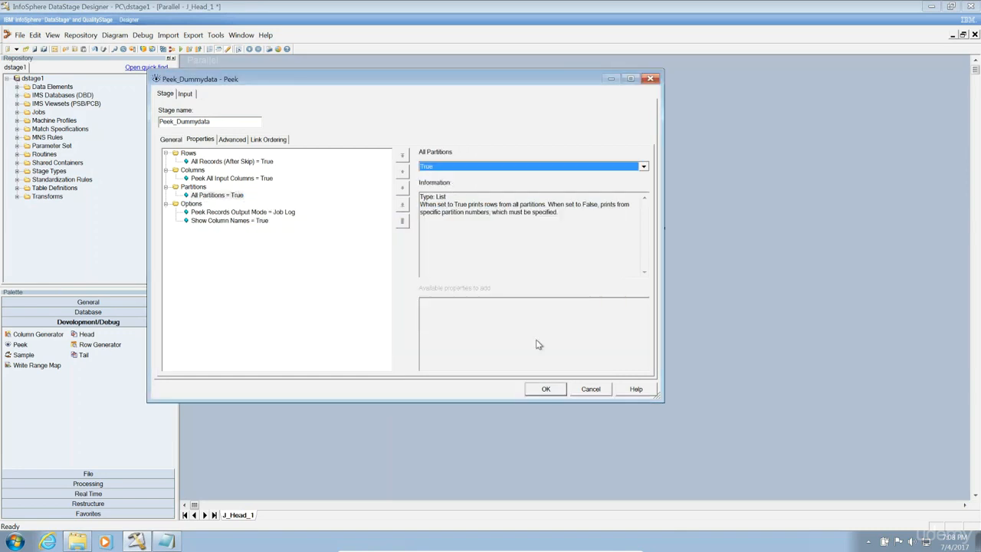
pyautogui.click(541, 391)
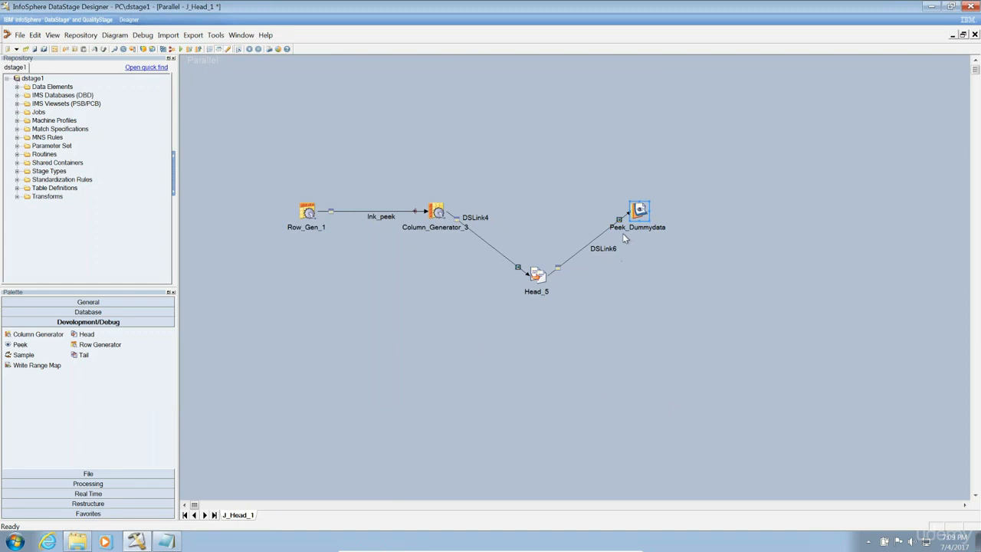
# Compile J_Head_1 when prompted and run it with the default run options.
pyautogui.click(180, 48)
pyautogui.click(505, 299)
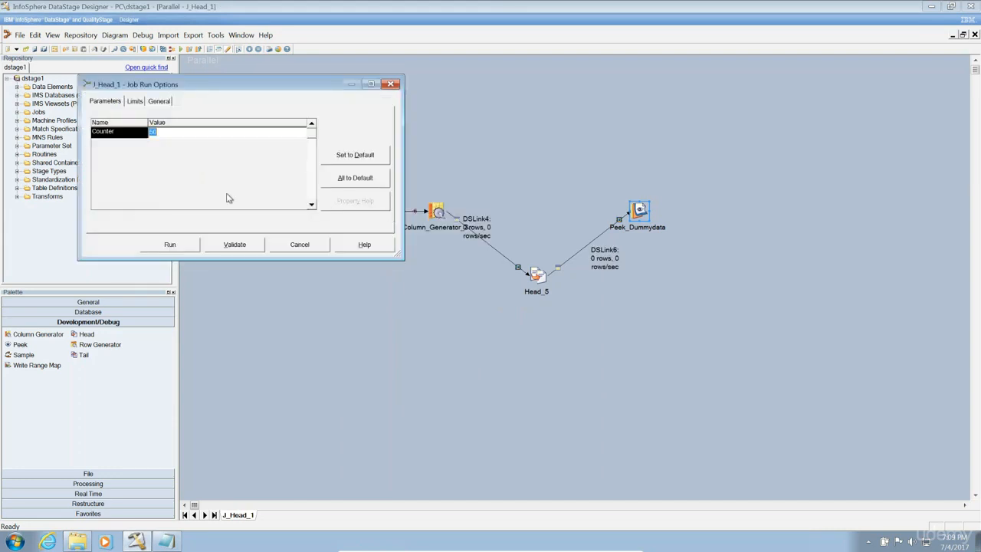
pyautogui.click(190, 243)
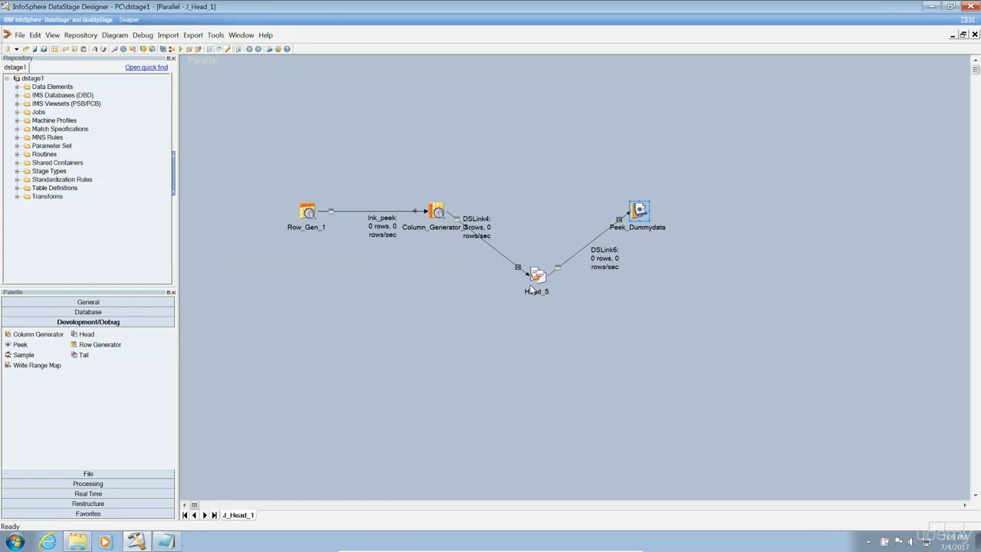
pyautogui.click(675, 220)
# Open the job log (Ctrl+L) and read Peek_Dummydata's event messages for partitions 0 and 1.
pyautogui.hotkey('ctrl', 'l')
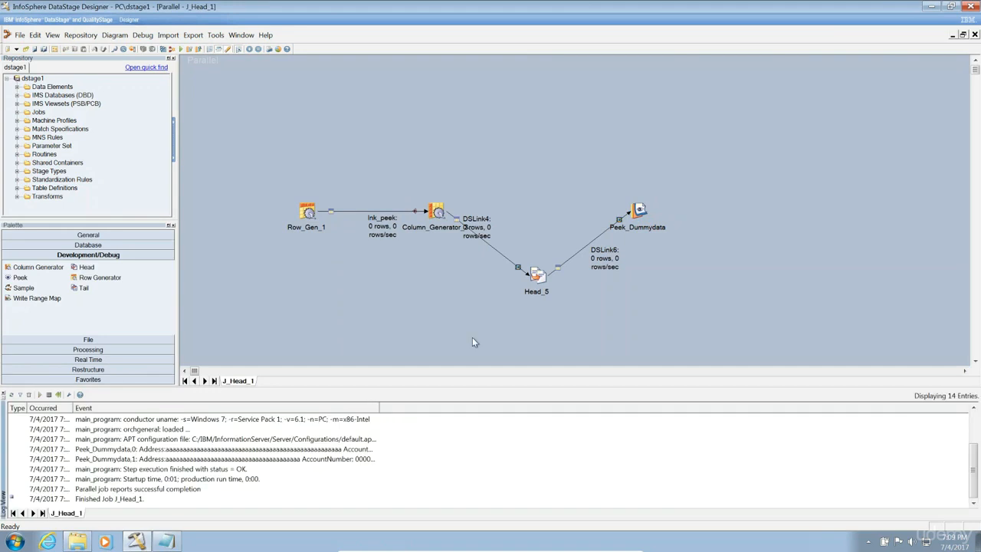
pyautogui.doubleClick(256, 450)
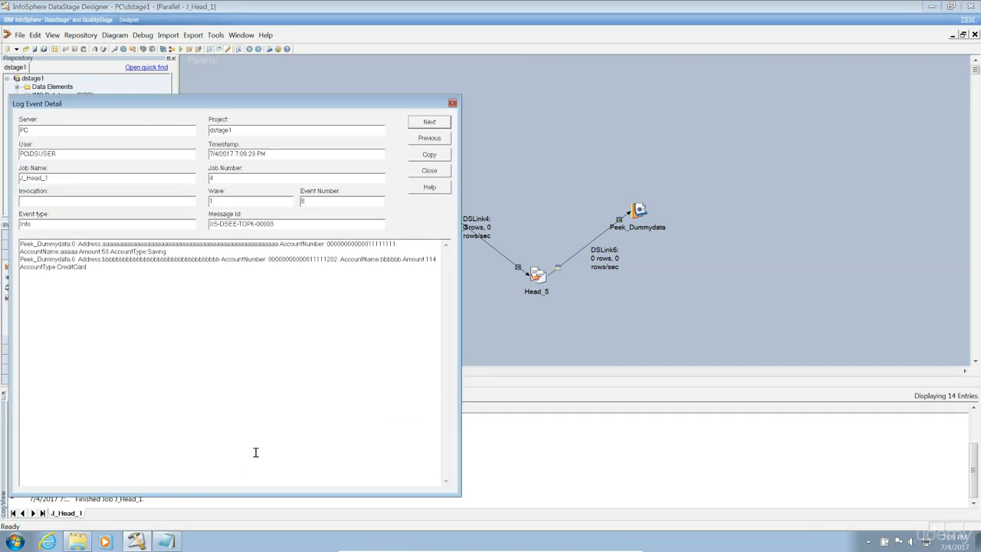
pyautogui.moveTo(122, 267); pyautogui.dragTo(21, 239)
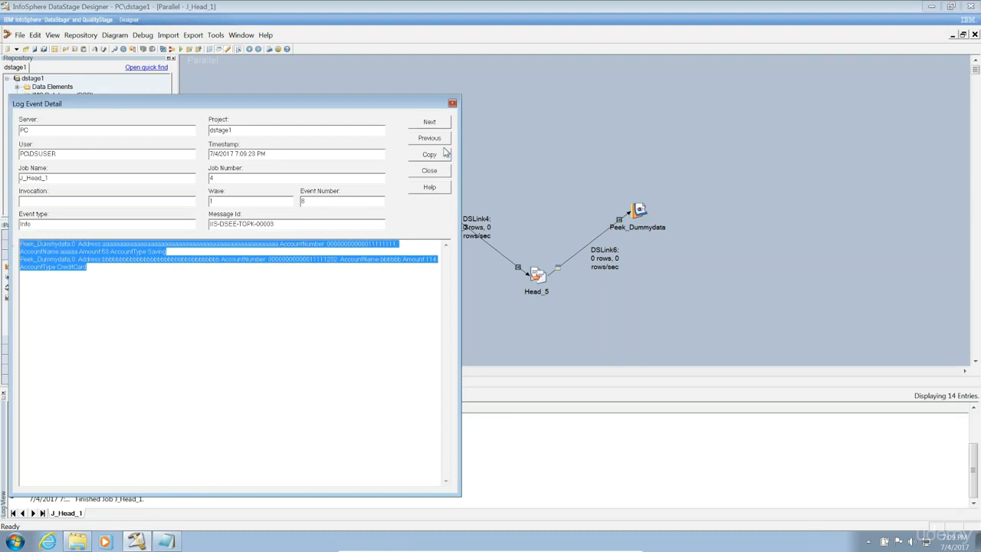
pyautogui.click(433, 125)
pyautogui.moveTo(128, 268); pyautogui.dragTo(3, 243)
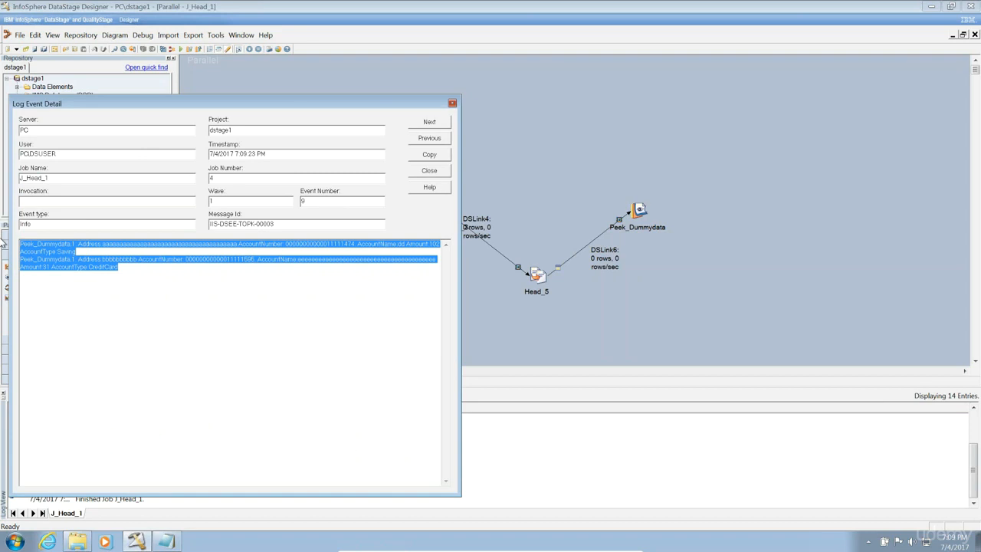
pyautogui.click(418, 174)
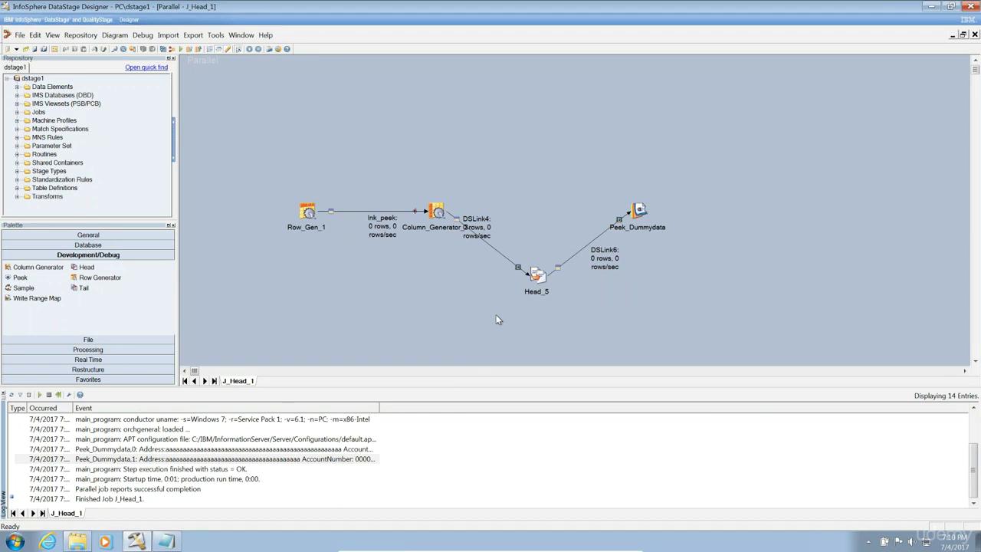
# Delete Head_5 and place a Tail stage (Tail_9) in its spot on the canvas.
pyautogui.click(541, 278)
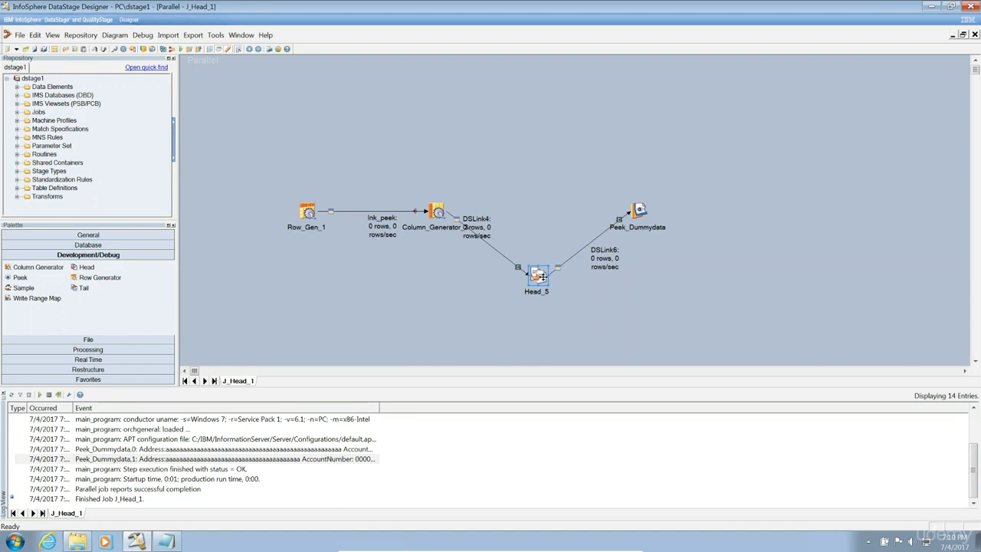
pyautogui.press('Delete')
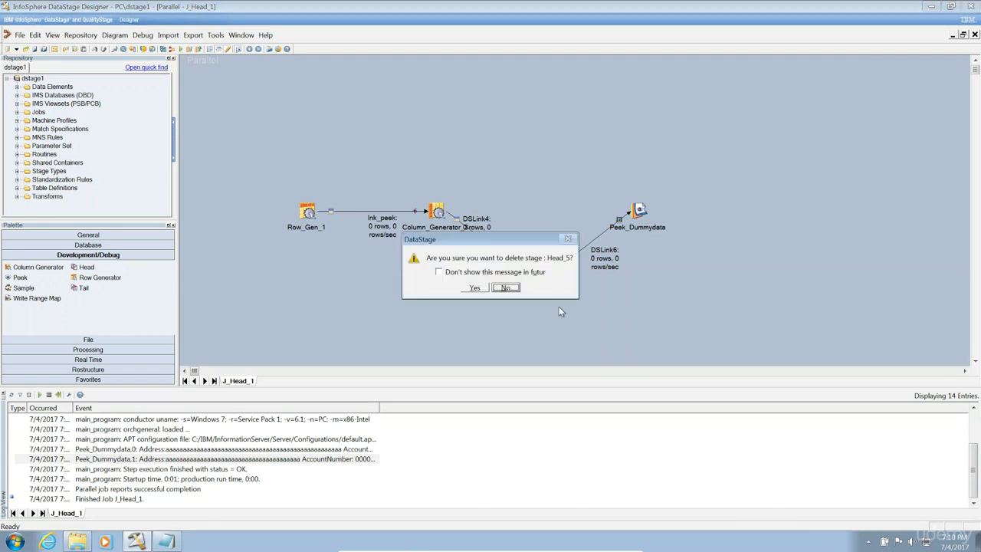
pyautogui.click(474, 288)
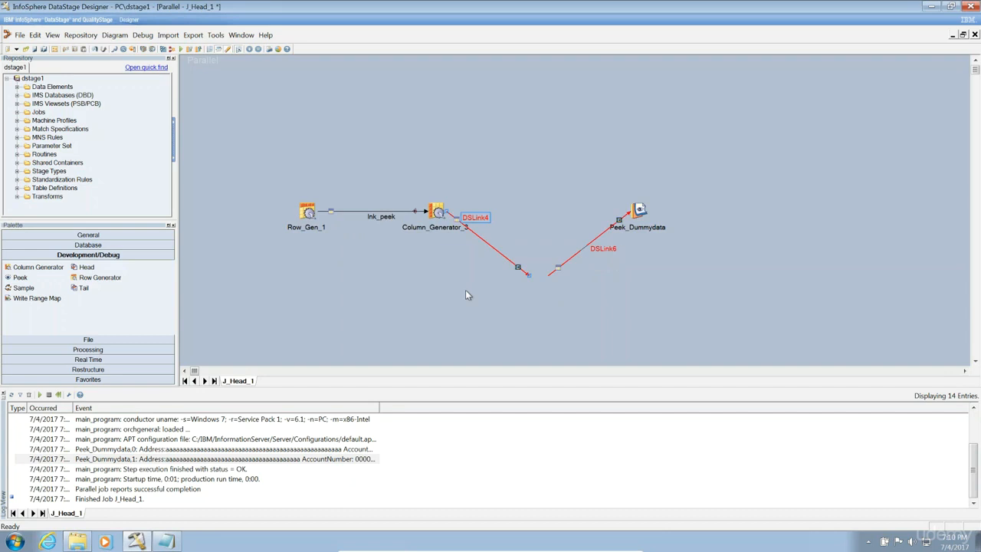
pyautogui.moveTo(83, 287); pyautogui.dragTo(536, 276)
pyautogui.click(538, 281)
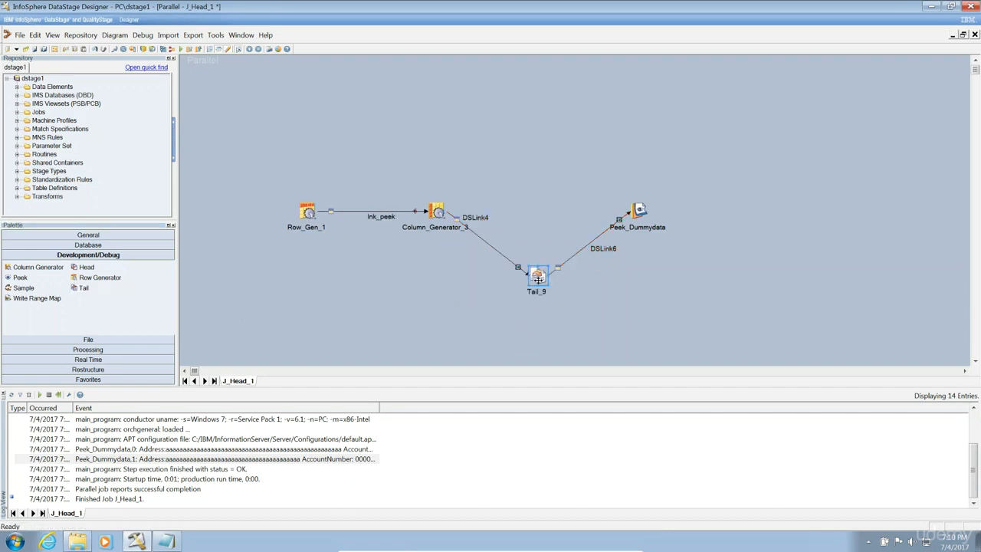
# Save the job as J_Tail_1 via Save As, replacing Head with Tail in the name.
pyautogui.click(21, 37)
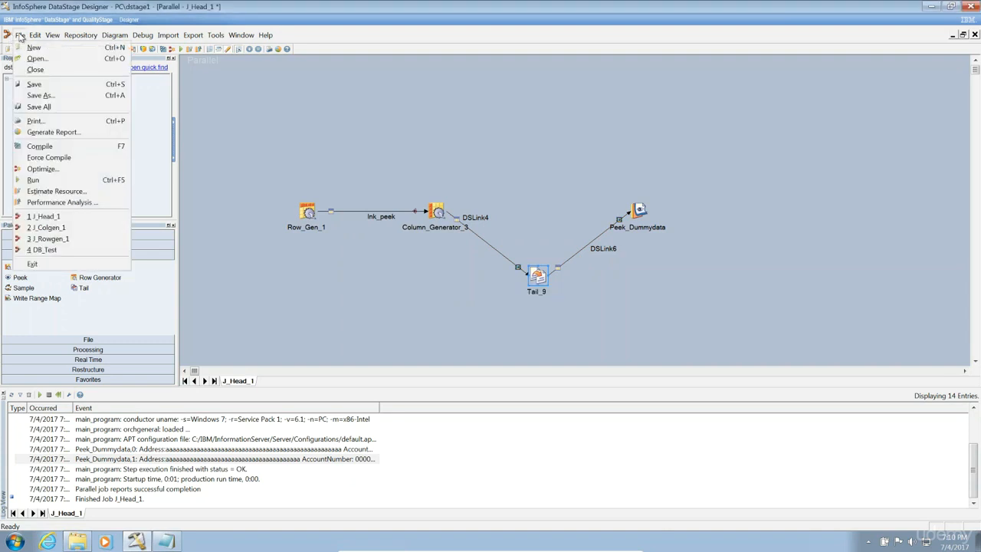
pyautogui.click(44, 95)
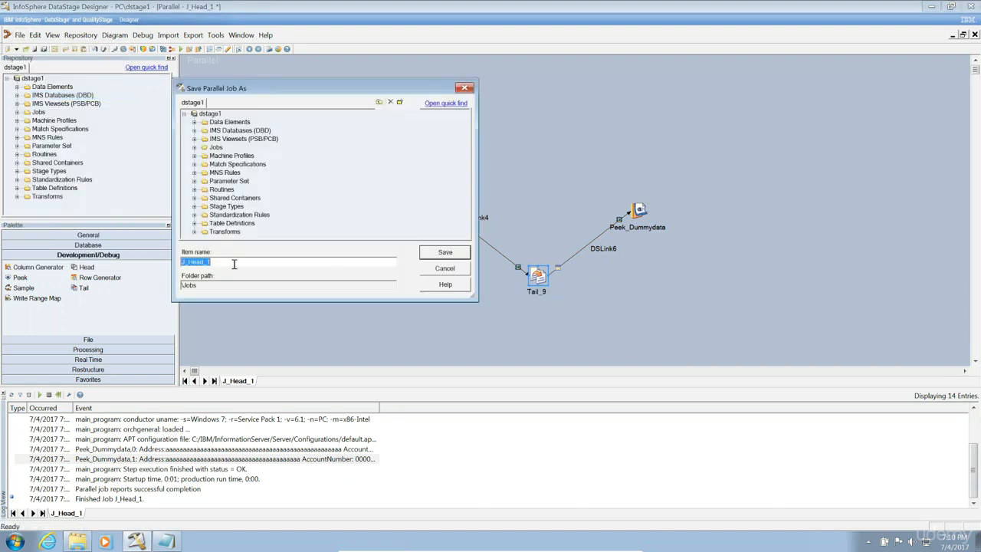
pyautogui.click(203, 262)
pyautogui.press('BackSpace')
pyautogui.press('BackSpace')
pyautogui.press('BackSpace')
pyautogui.press('BackSpace')
pyautogui.write('Tail')
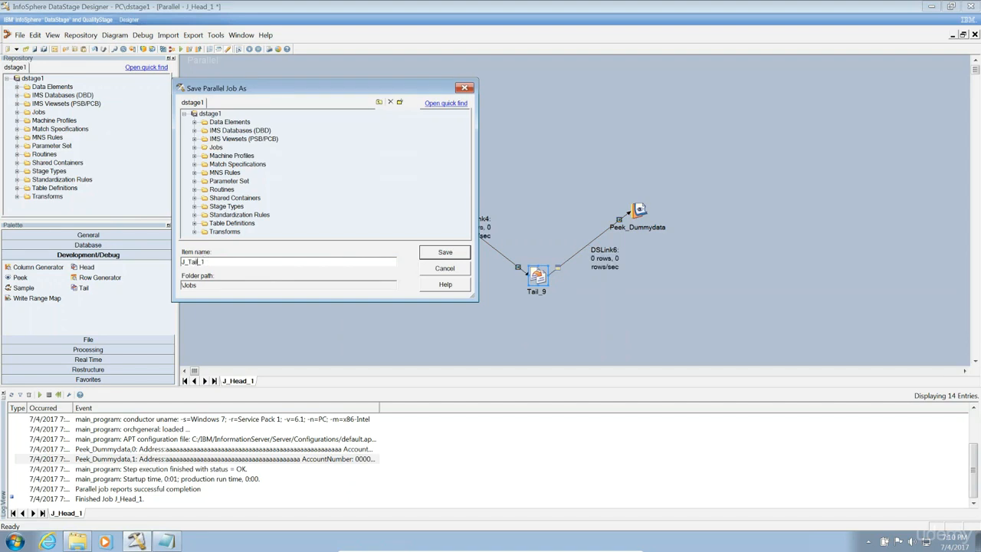
pyautogui.click(445, 253)
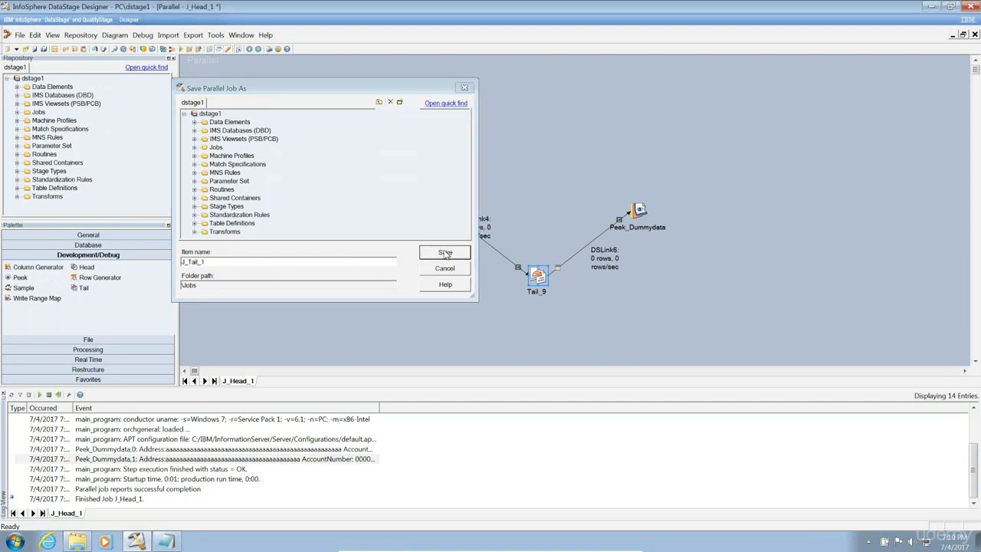
# Change Tail_9's Number of Rows (Per Partition) from 10 to 2.
pyautogui.doubleClick(538, 277)
pyautogui.click(442, 222)
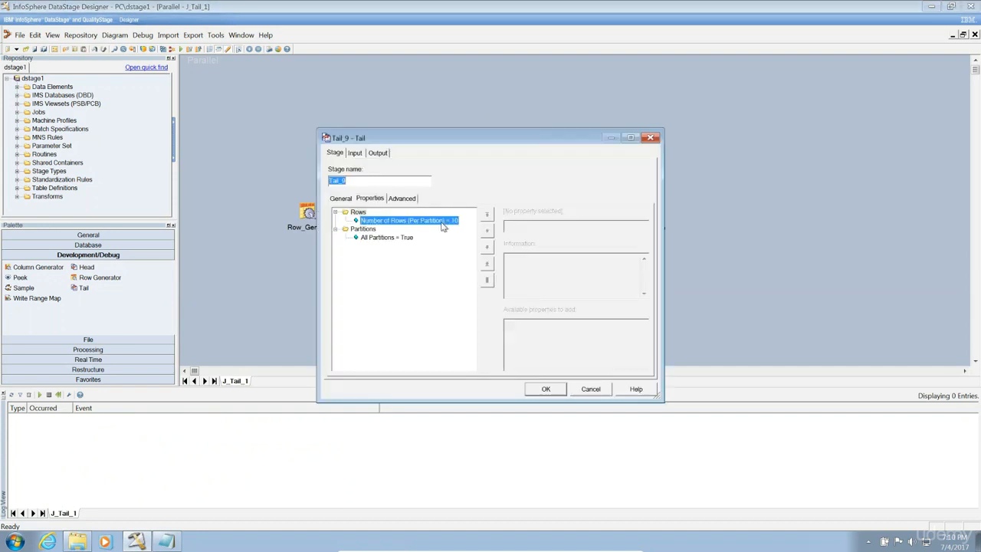
pyautogui.click(587, 225)
pyautogui.press('BackSpace')
pyautogui.press('BackSpace')
pyautogui.write('2')
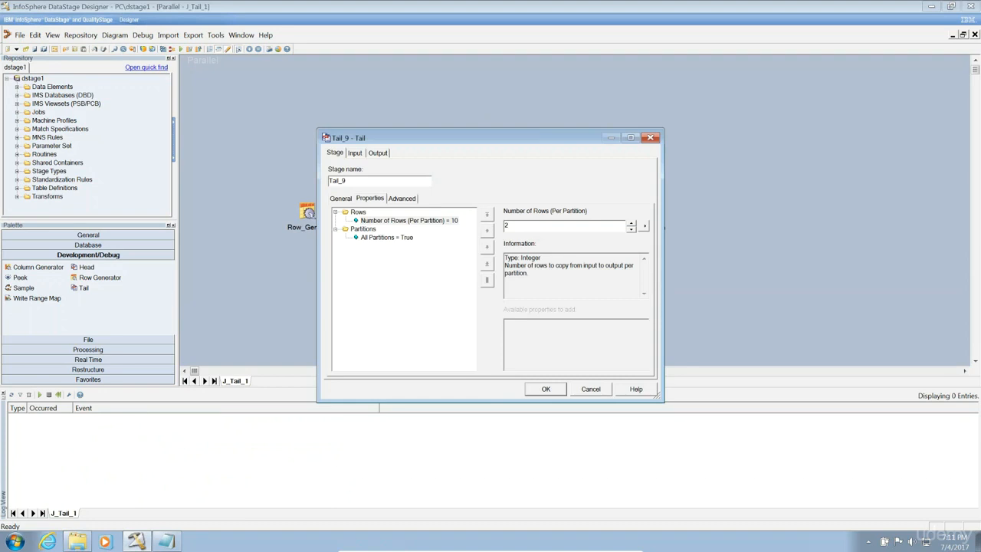
pyautogui.click(544, 389)
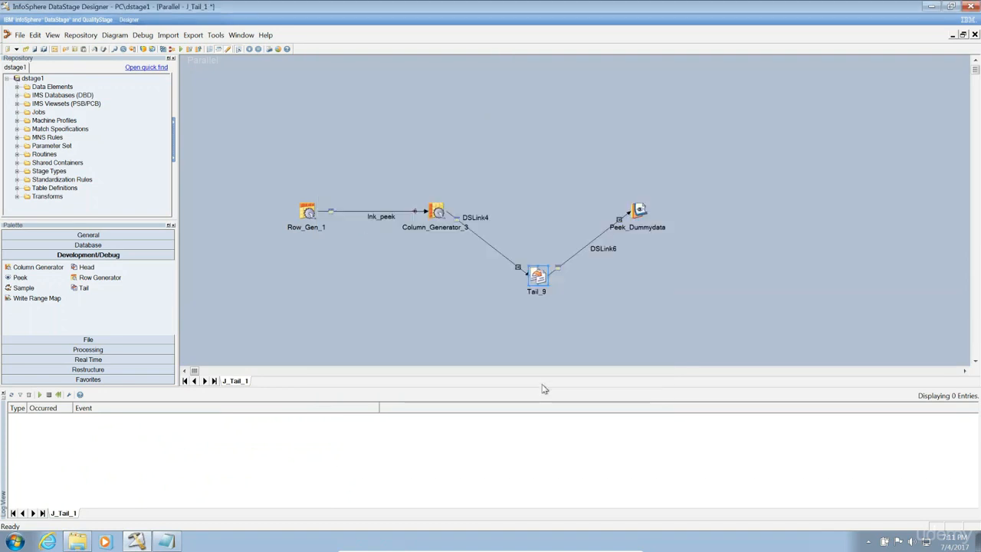
# Auto-match Tail_9's output mapping so all DSLink4 columns map onto DSLink6.
pyautogui.doubleClick(537, 274)
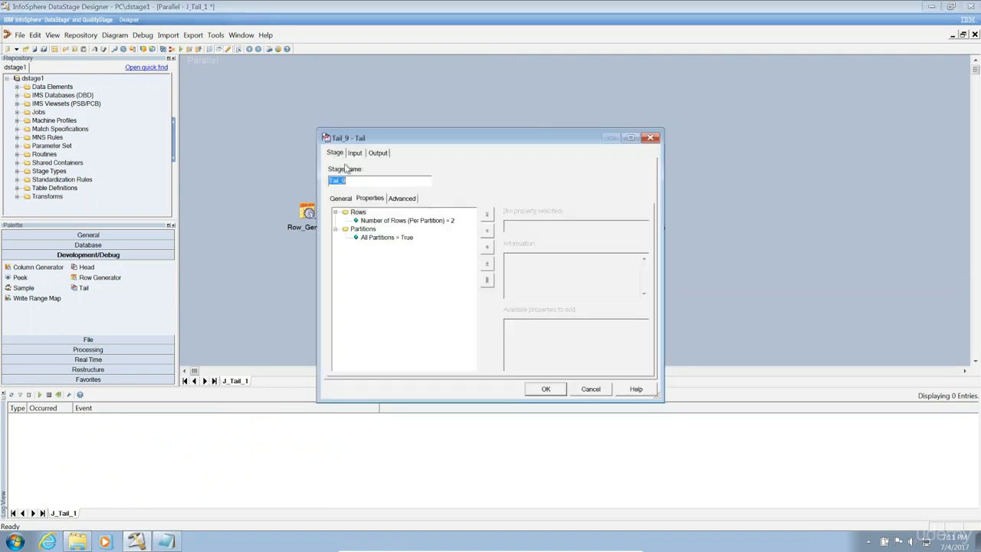
pyautogui.click(378, 155)
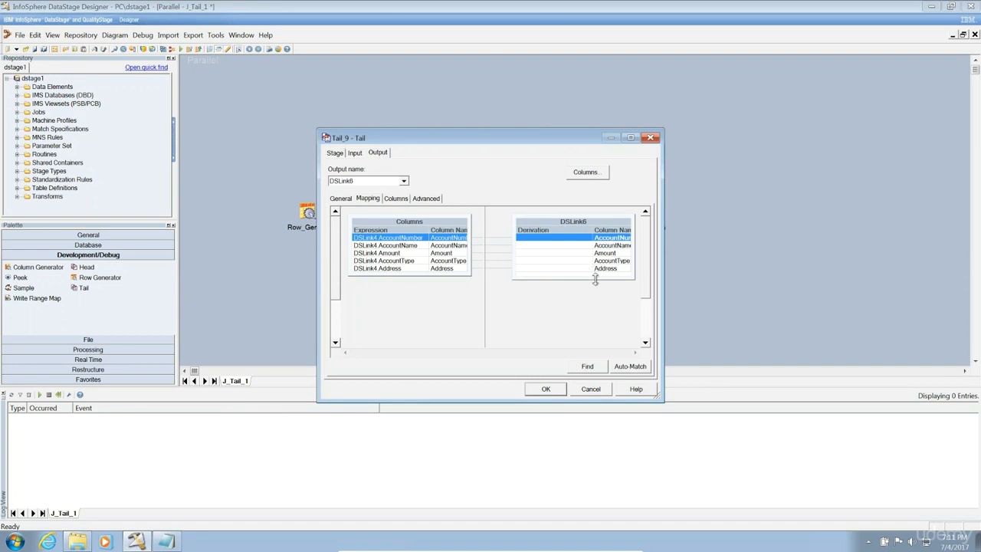
pyautogui.click(627, 367)
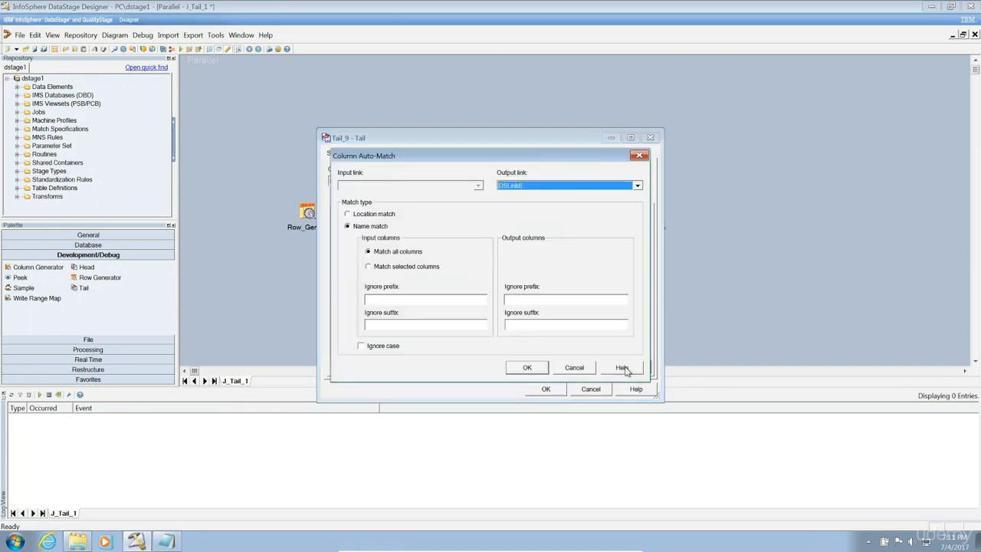
pyautogui.click(527, 368)
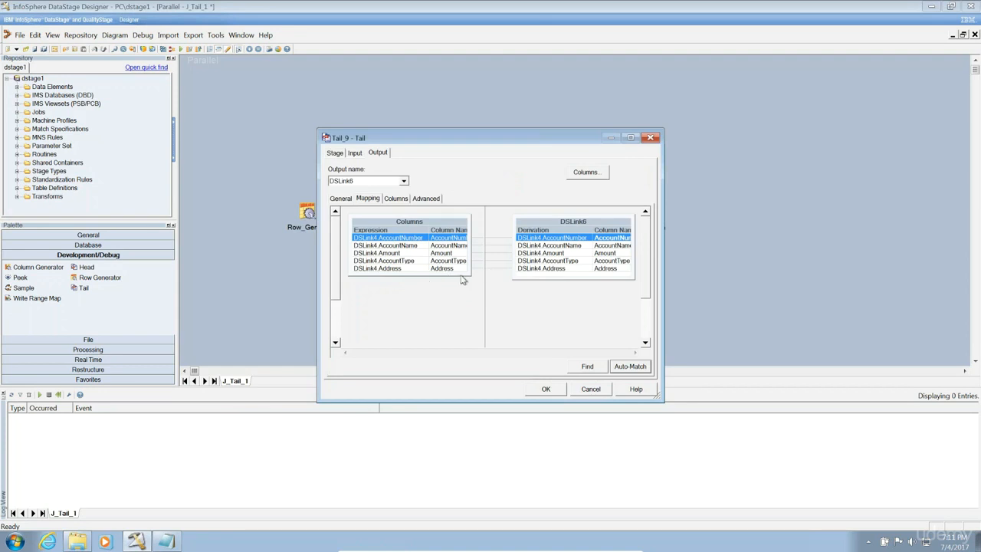
pyautogui.click(545, 388)
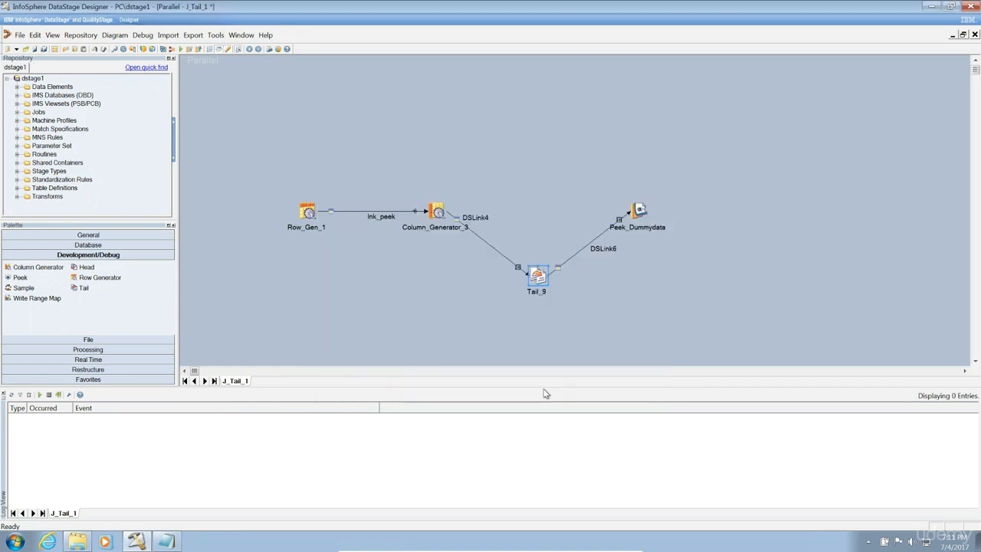
# Compile J_Tail_1 when prompted and start the run from Job Run Options.
pyautogui.click(181, 49)
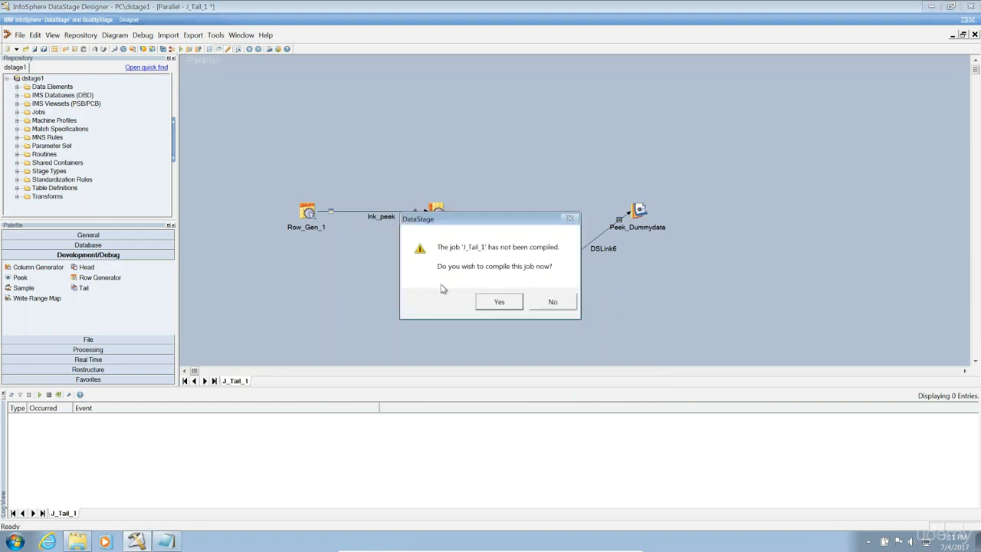
pyautogui.click(499, 301)
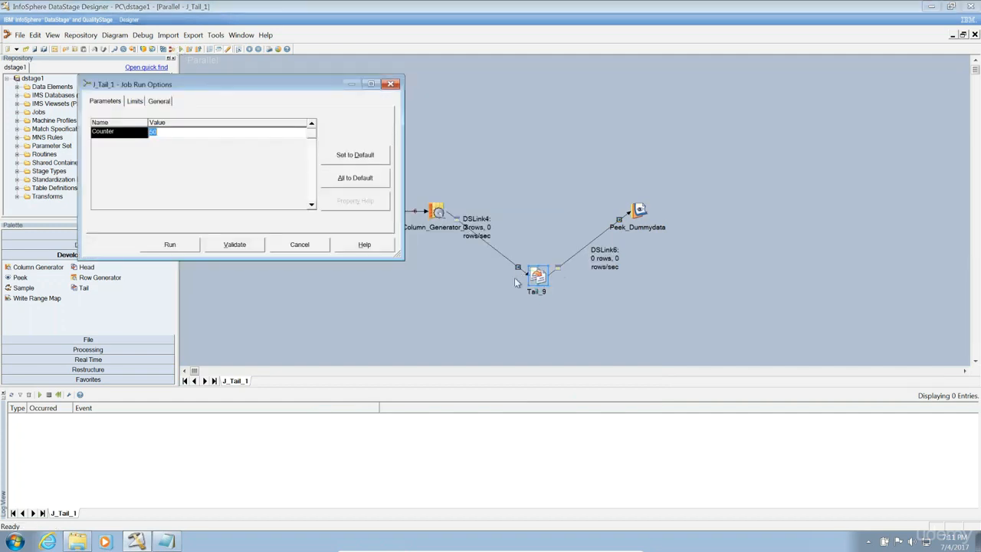
pyautogui.click(181, 243)
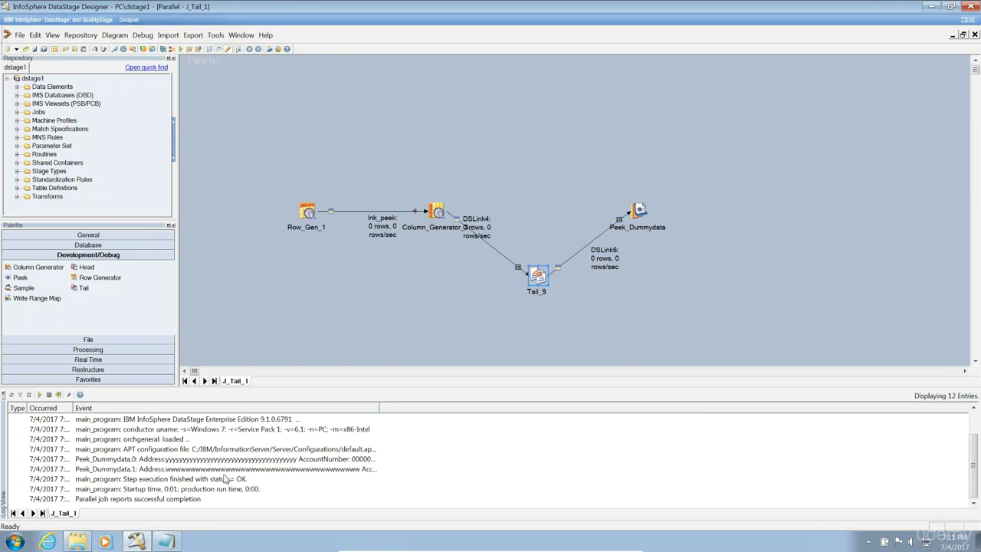
# Open the Peek_Dummydata,0 log event, examine its two rows' account numbers and addresses, then step back one event.
pyautogui.doubleClick(225, 459)
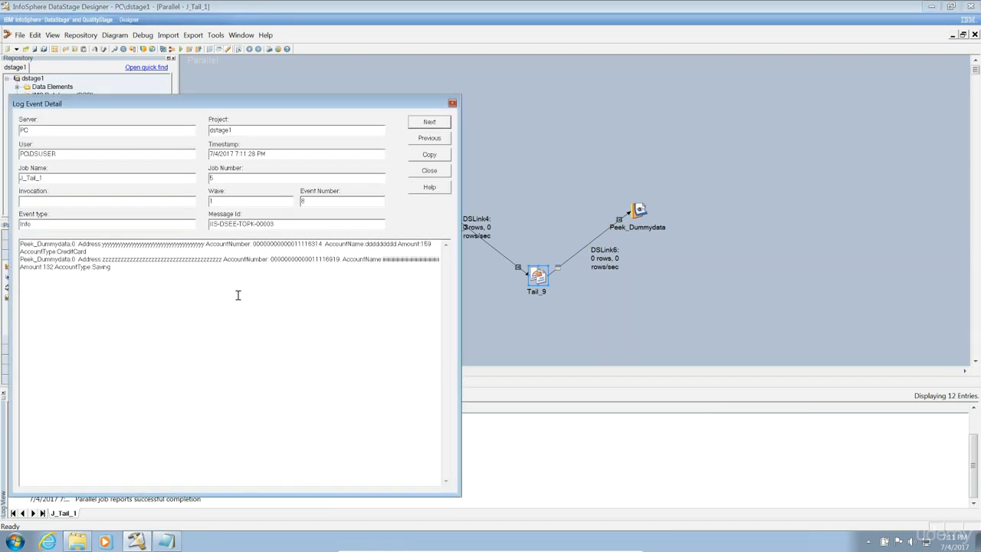
pyautogui.moveTo(295, 245); pyautogui.dragTo(340, 260)
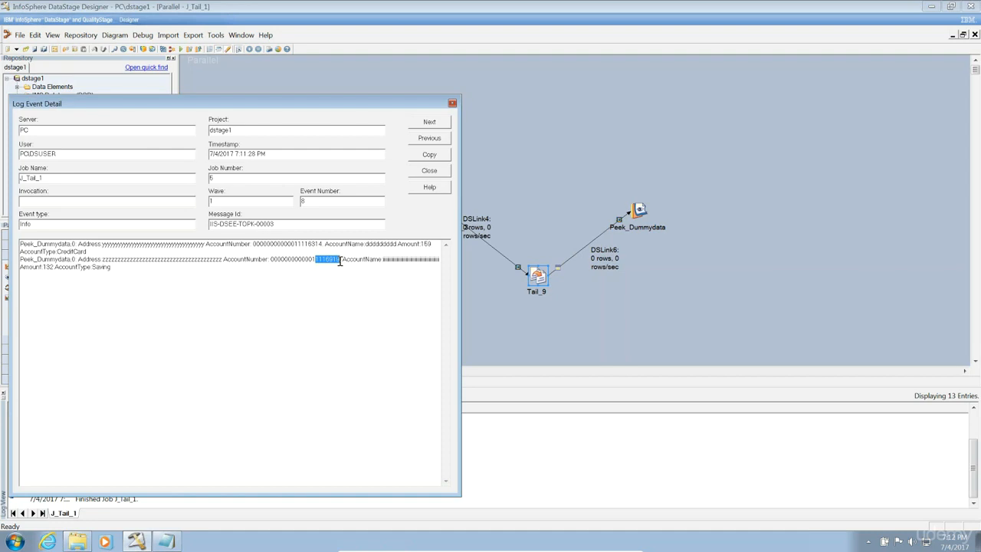
pyautogui.moveTo(339, 261); pyautogui.dragTo(341, 261)
pyautogui.click(322, 244)
pyautogui.moveTo(322, 245); pyautogui.dragTo(256, 245)
pyautogui.click(255, 244)
pyautogui.moveTo(102, 244); pyautogui.dragTo(166, 249)
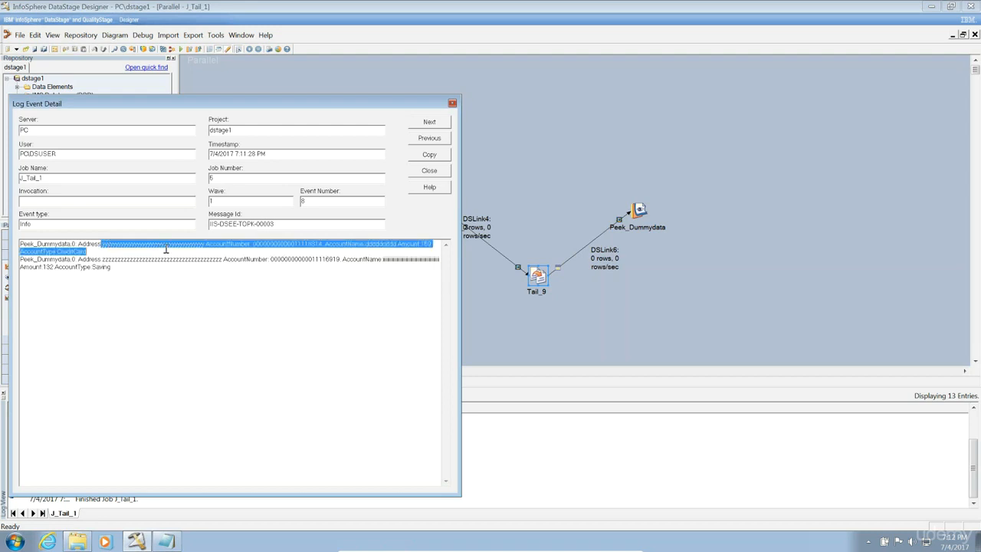
pyautogui.doubleClick(135, 261)
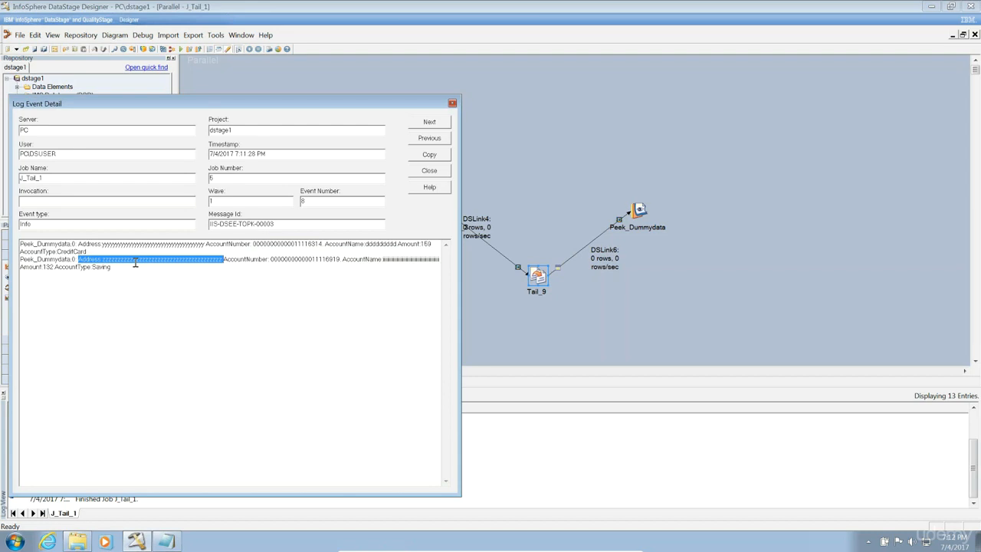
pyautogui.click(430, 139)
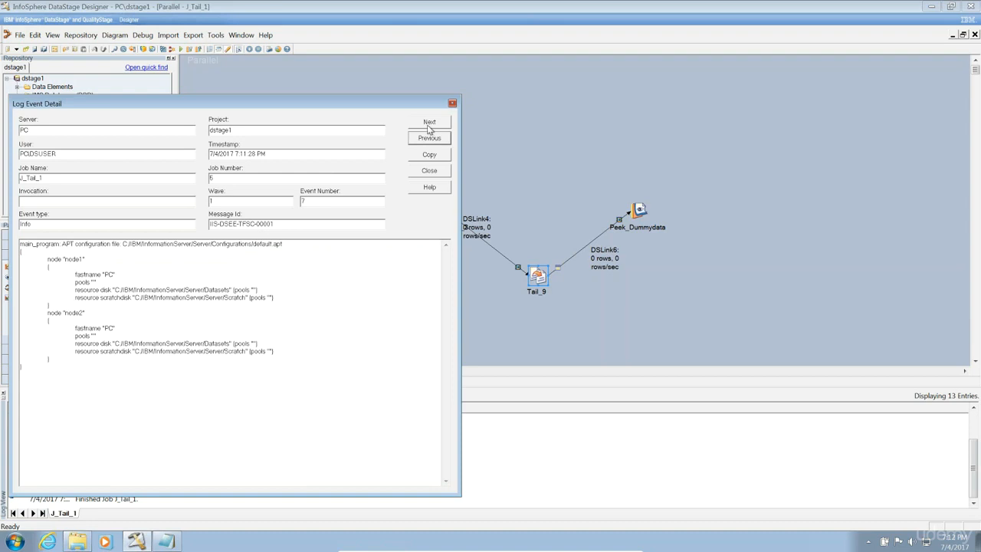
# Advance to the Peek_Dummydata,1 event, review its two rows, and close the event details.
pyautogui.click(428, 126)
pyautogui.click(428, 127)
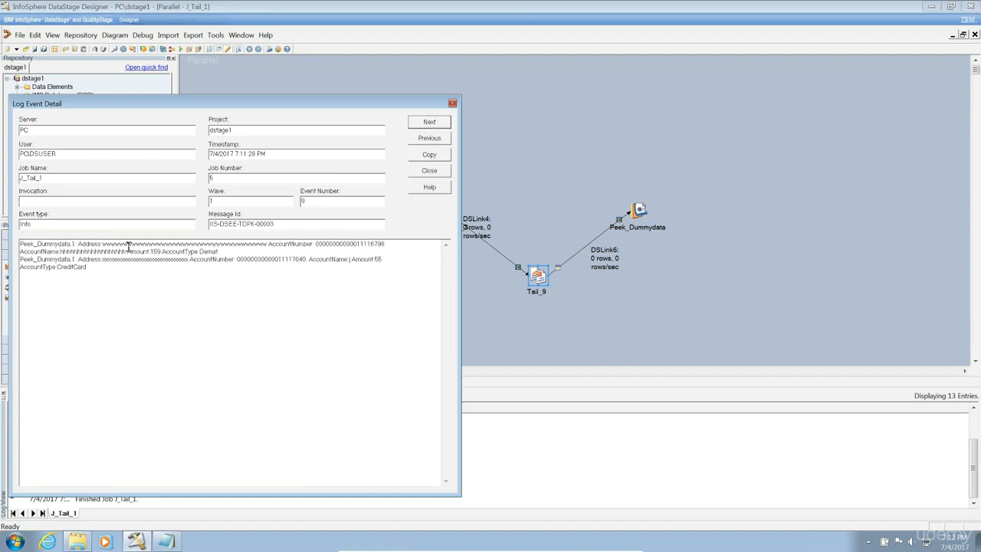
pyautogui.moveTo(101, 244); pyautogui.dragTo(221, 244)
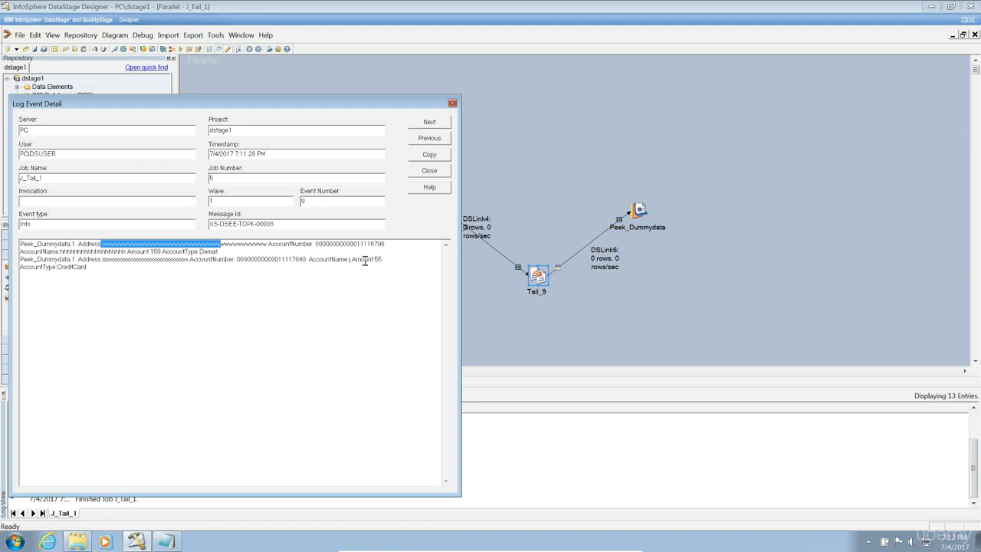
pyautogui.moveTo(292, 262); pyautogui.dragTo(305, 261)
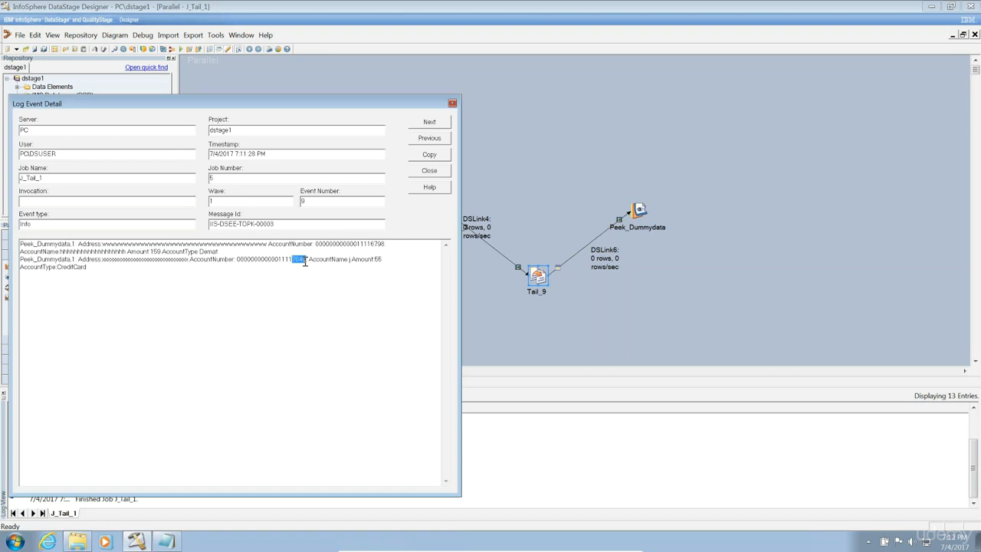
pyautogui.click(431, 172)
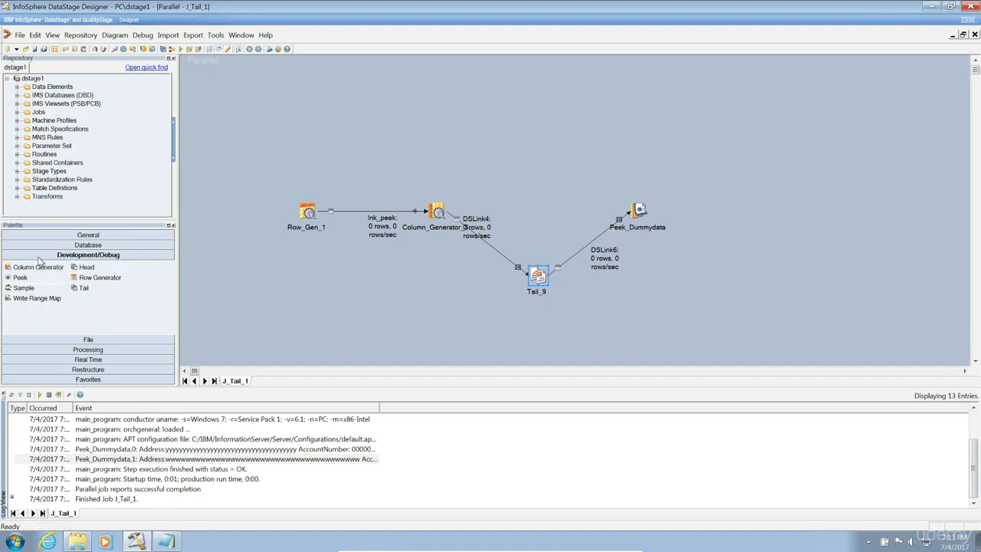
pyautogui.click(565, 265)
pyautogui.click(536, 281)
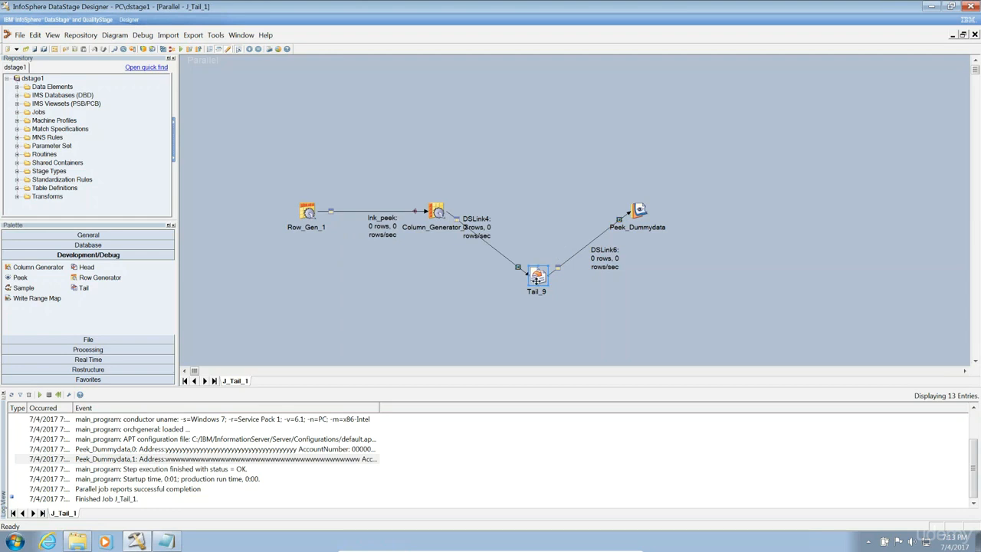